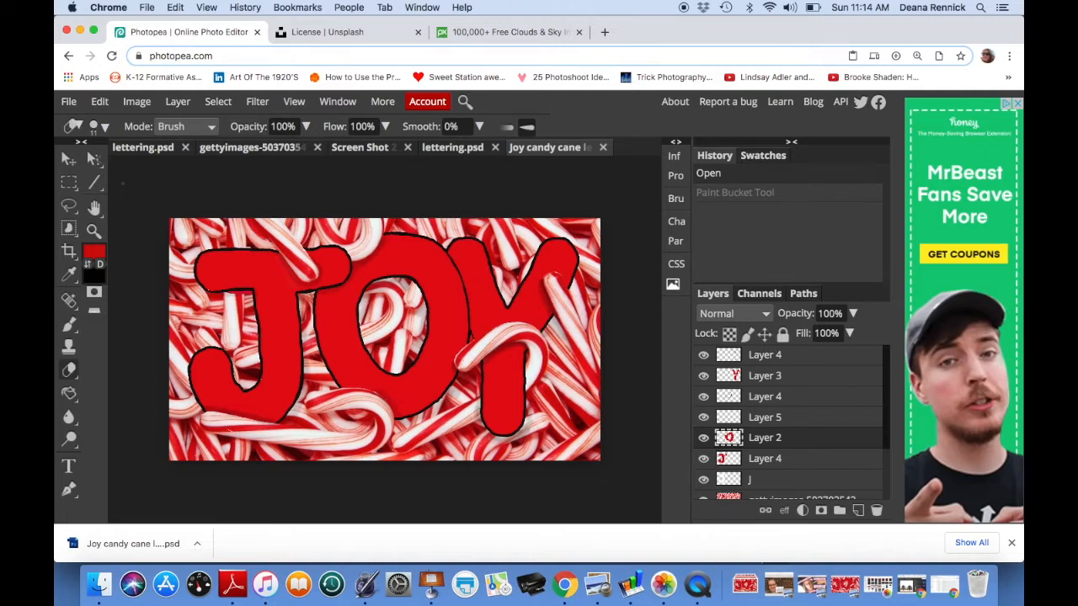
- Save the candy cane JOY lettering document as a PSD file
click(69, 102)
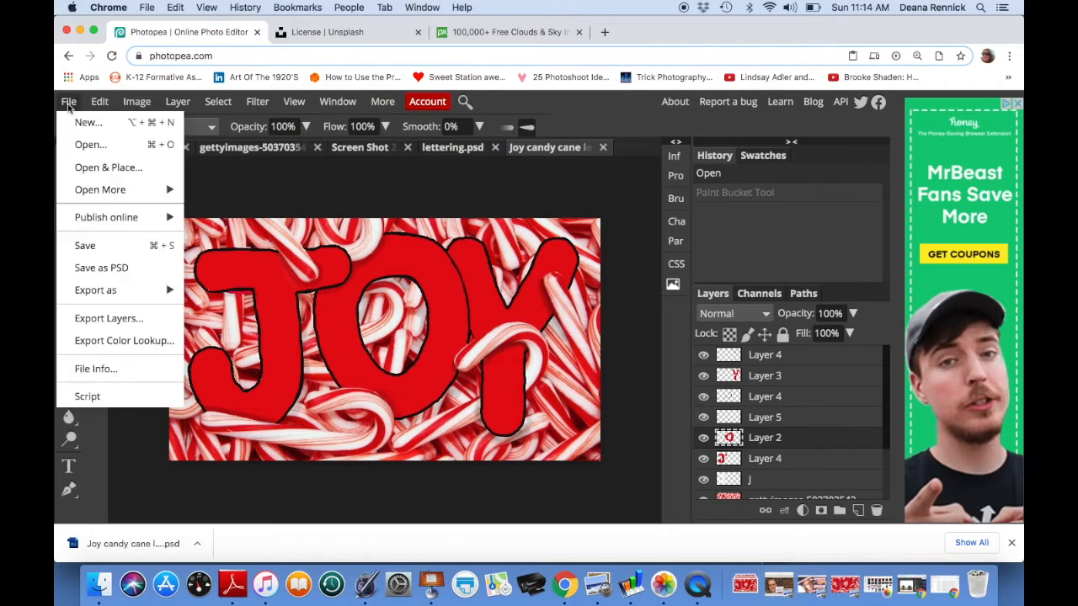
click(80, 268)
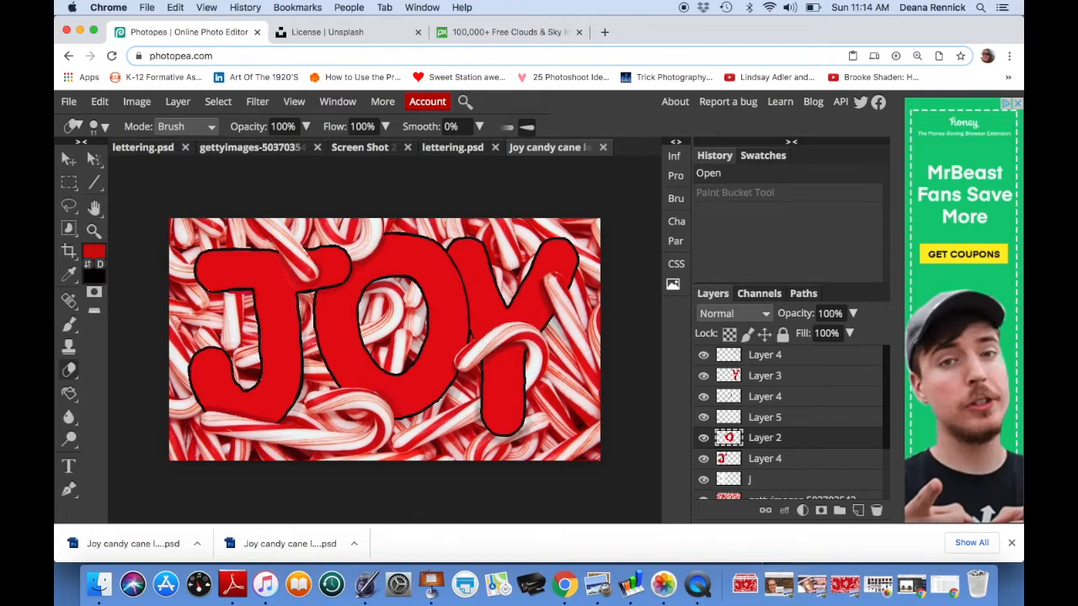
click(69, 103)
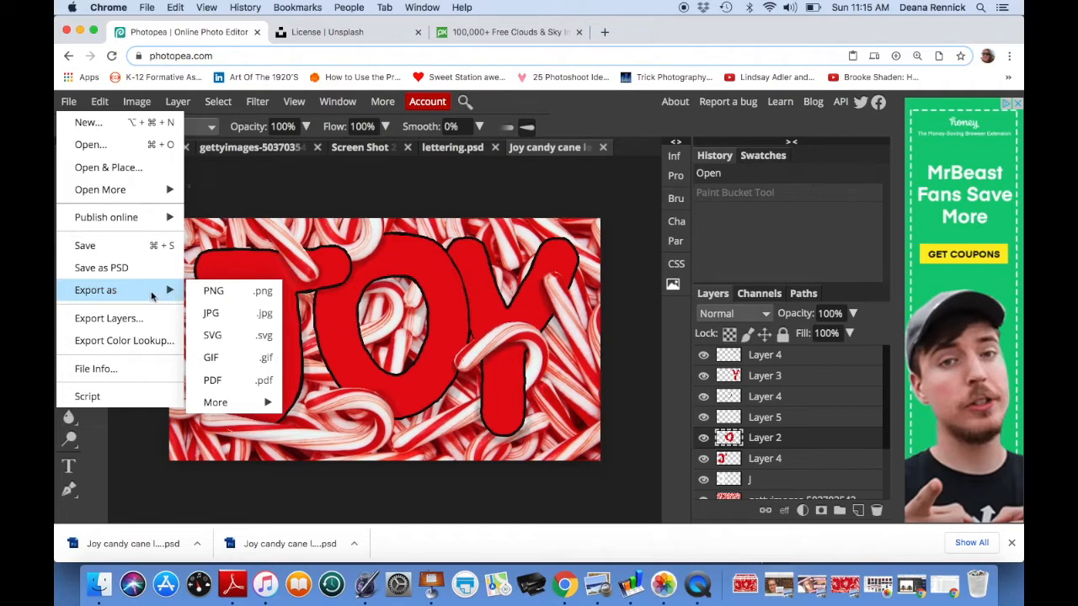
key(Escape)
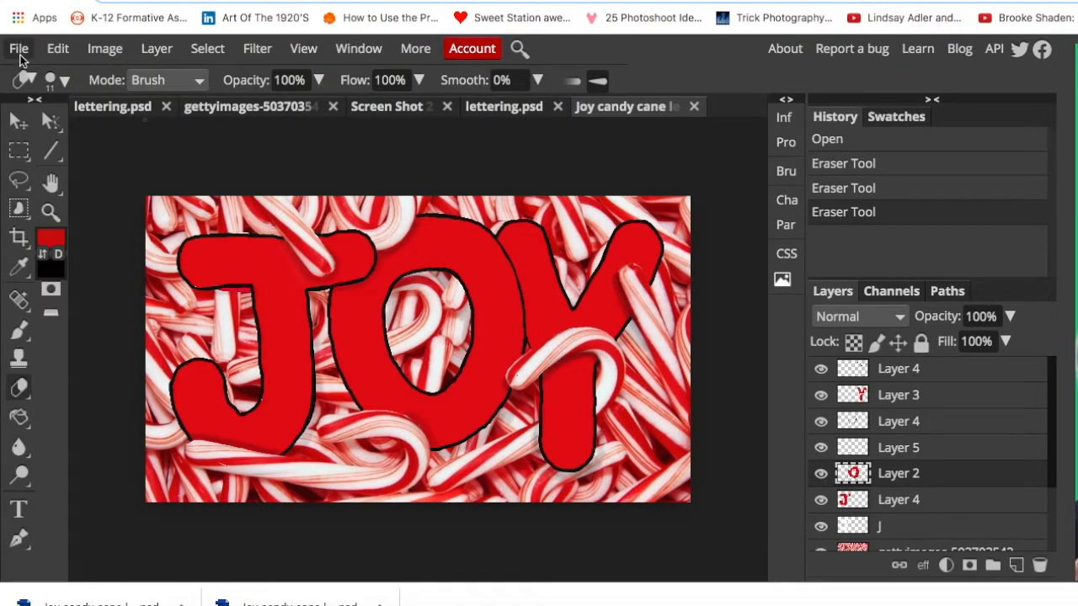
- Create a new 1920 x 1080 px project with a white background, named with the author's first name followed by "Joy 3"
click(19, 50)
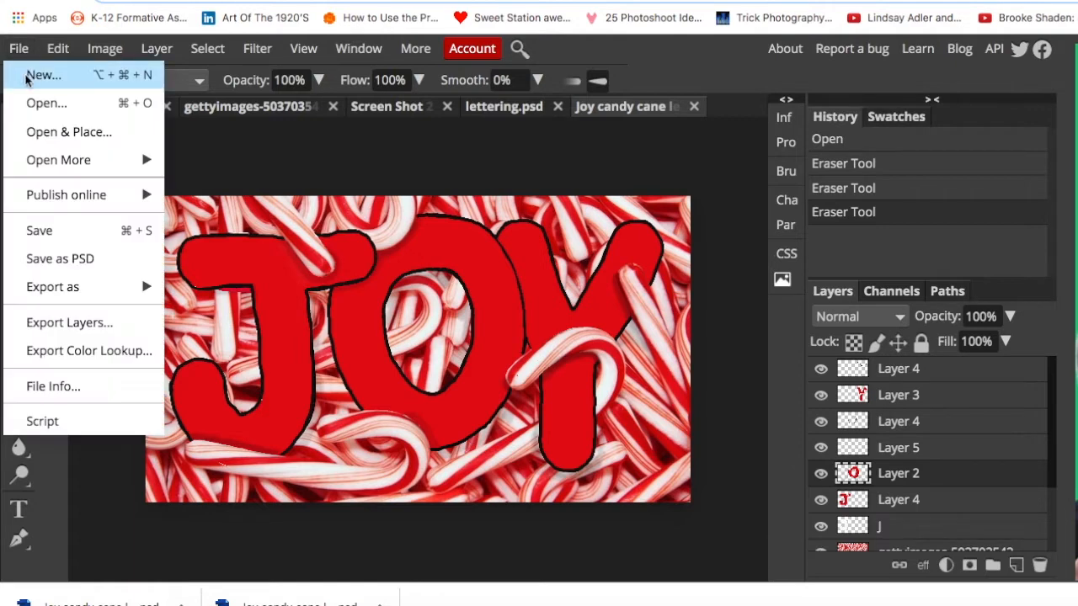
click(42, 75)
text(Deana)
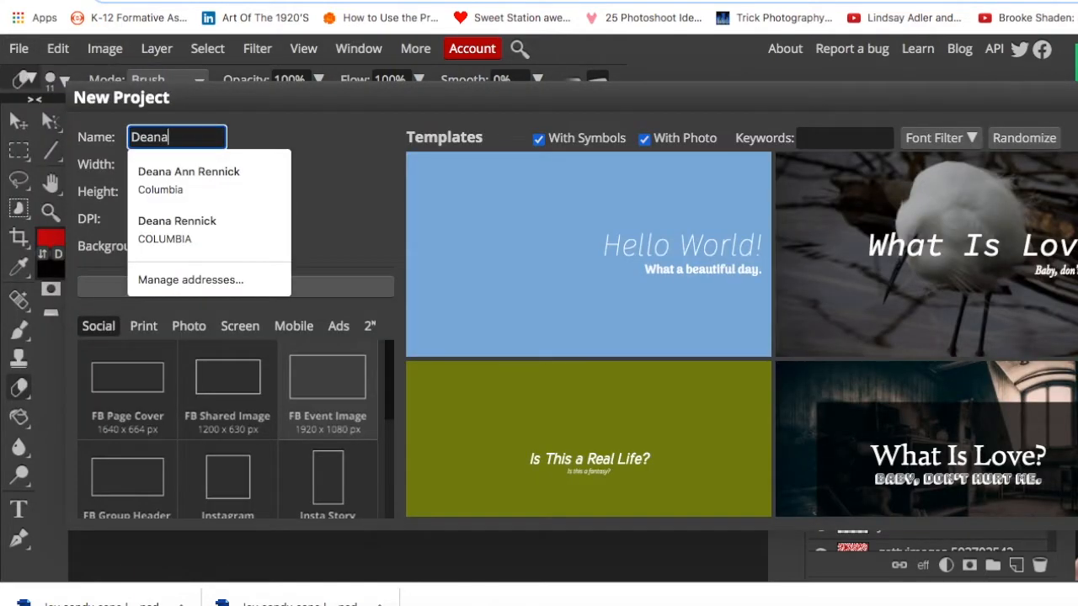
text( Joy 3)
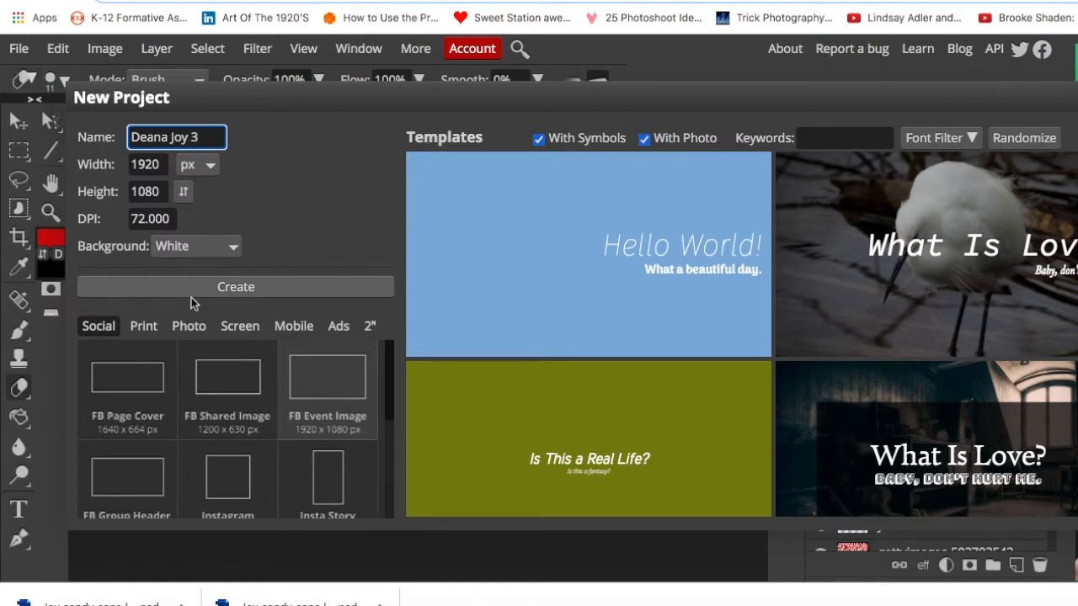
click(325, 287)
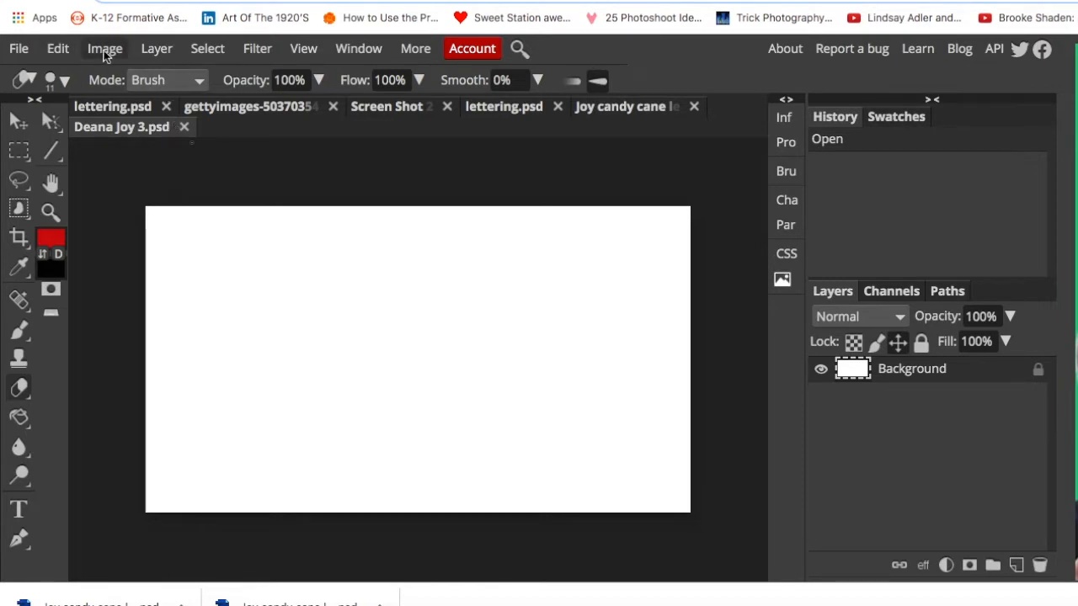
- Add a new layer above the Background and name it "Color"
click(166, 59)
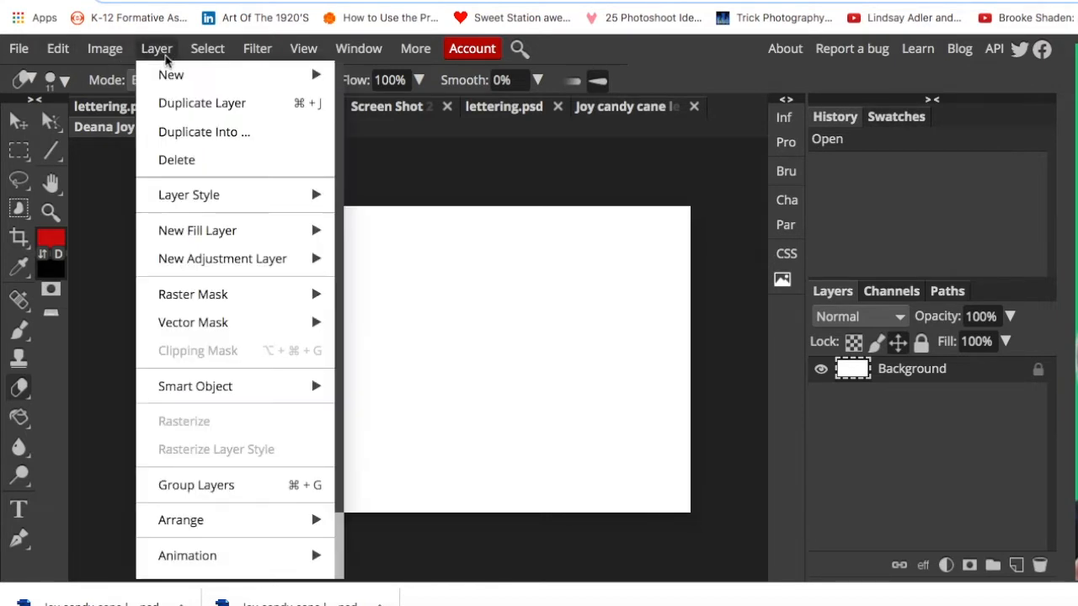
mouse_move(268, 79)
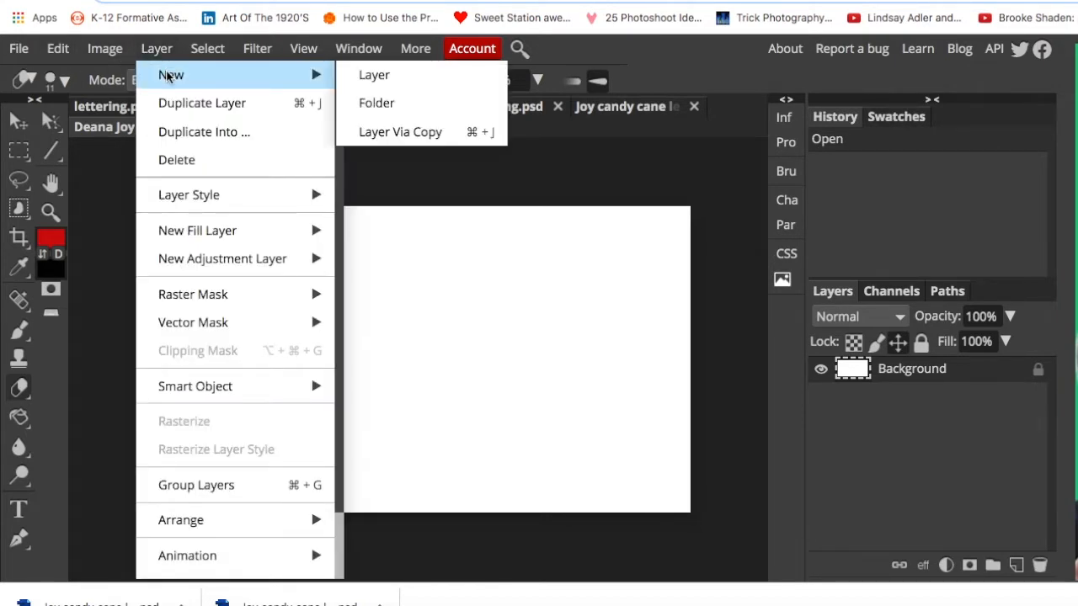
click(375, 76)
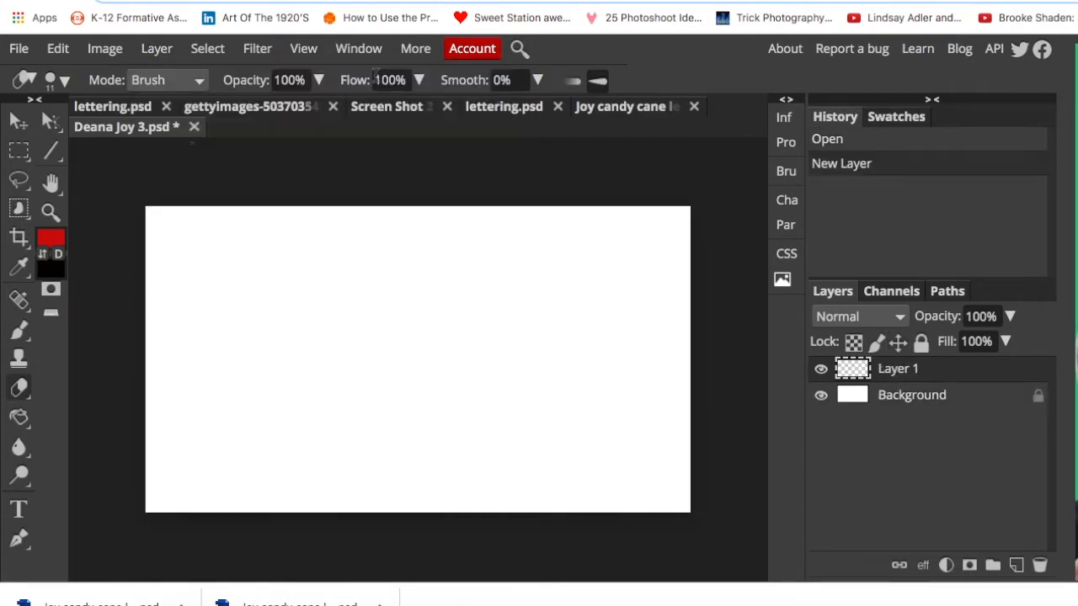
double_click(899, 370)
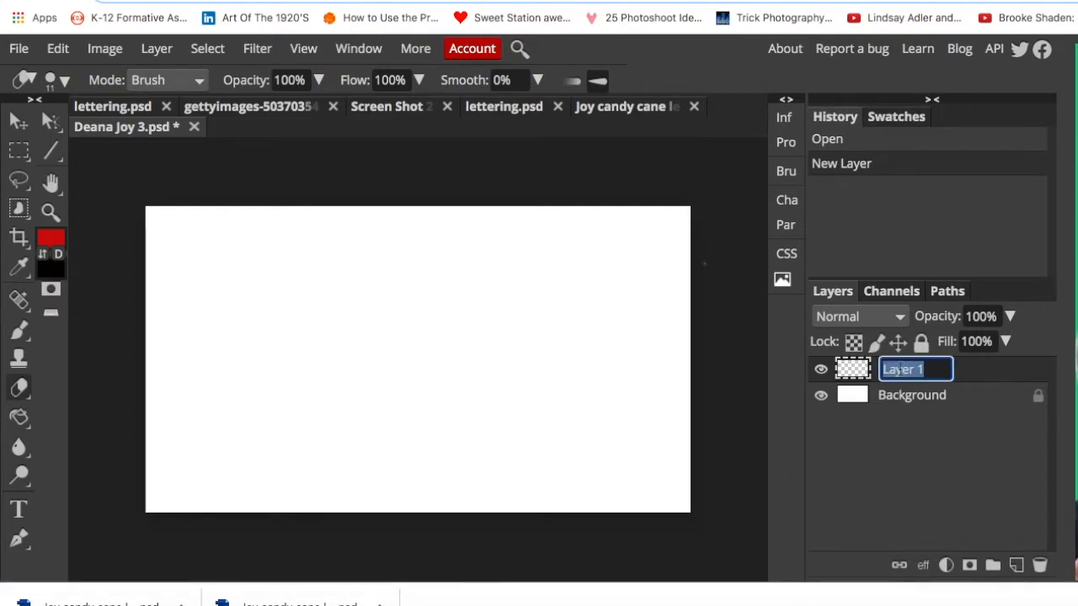
text(Color)
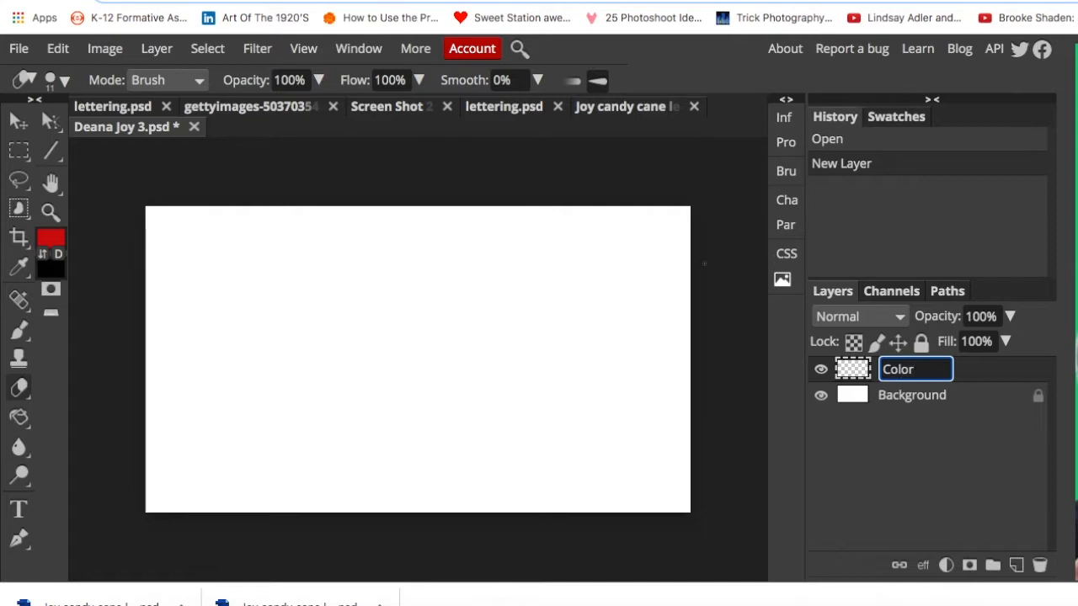
key(Return)
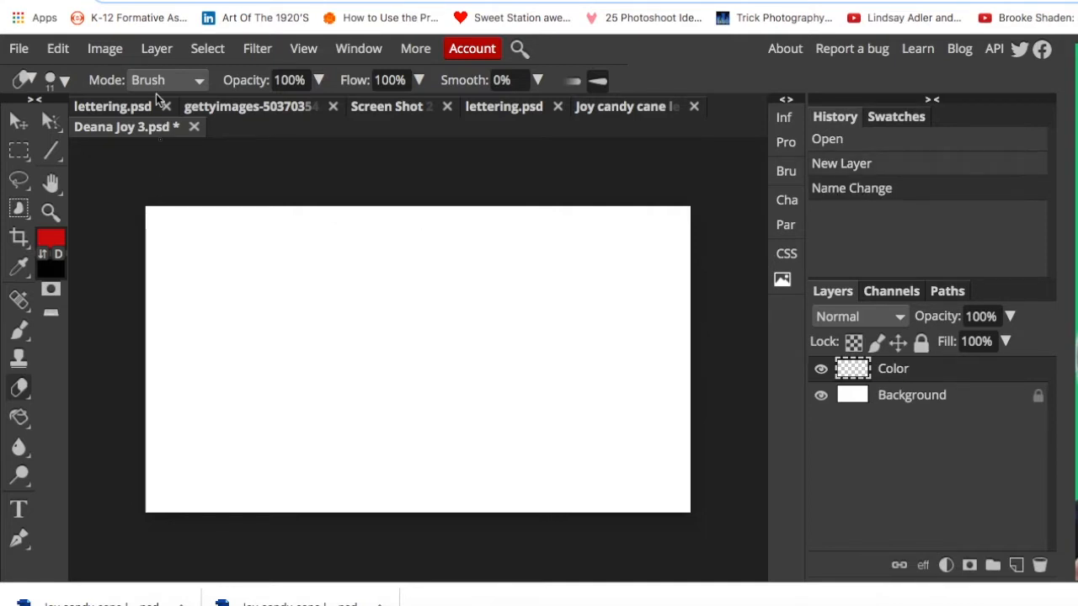
- Add a new layer above the Color layer and name it "Photo"
click(153, 50)
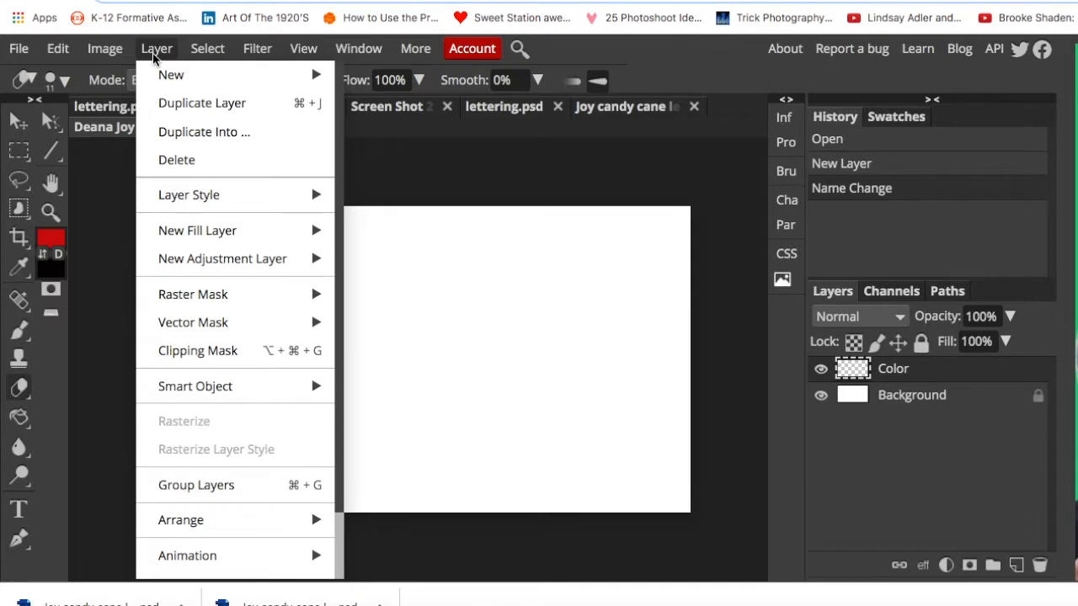
mouse_move(173, 74)
click(373, 75)
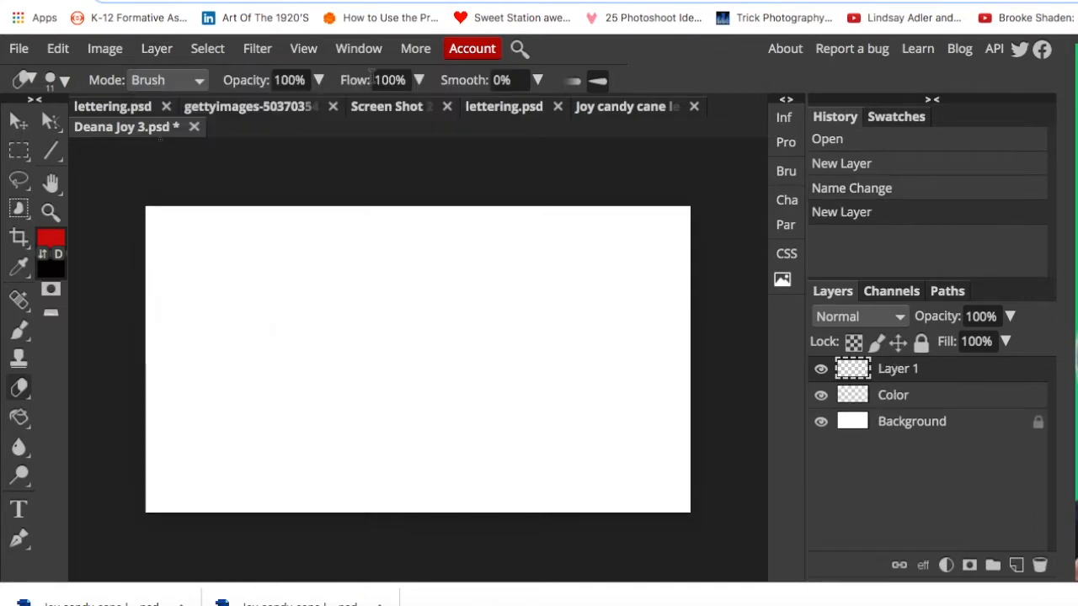
double_click(901, 371)
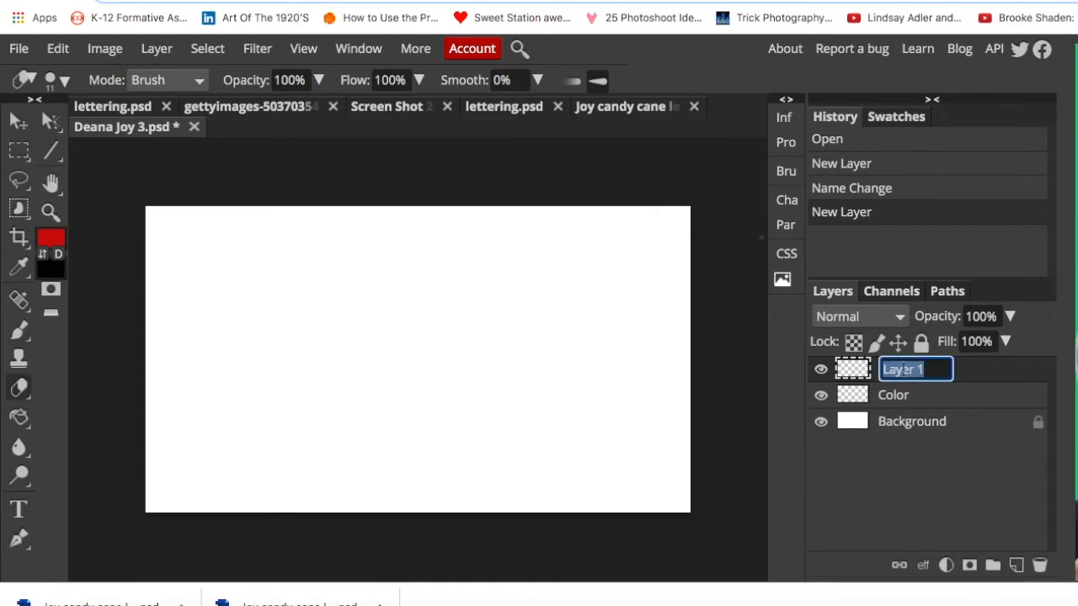
text(Photo)
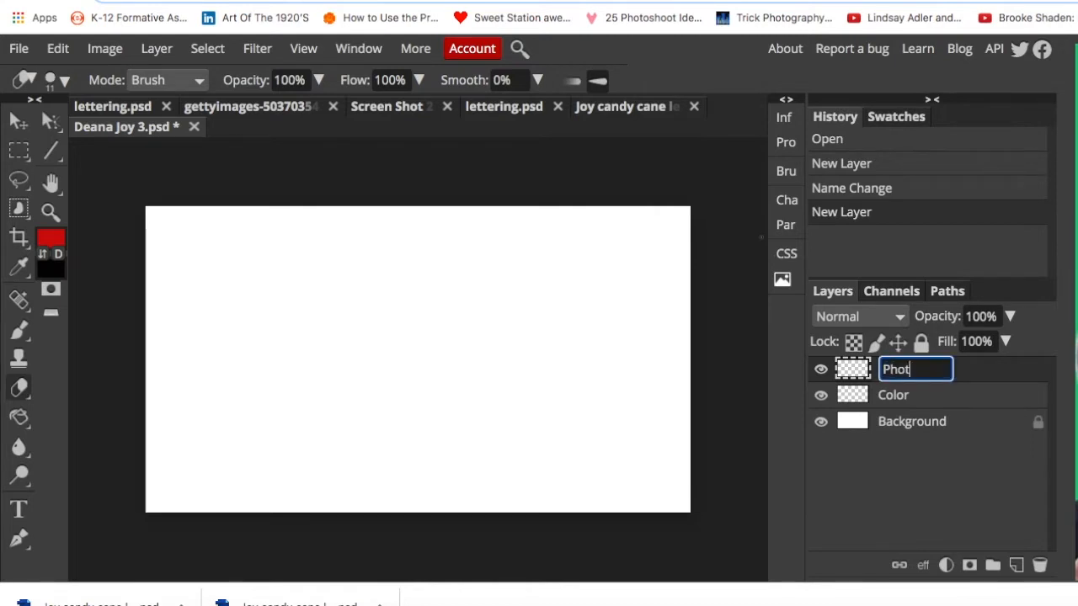
key(Return)
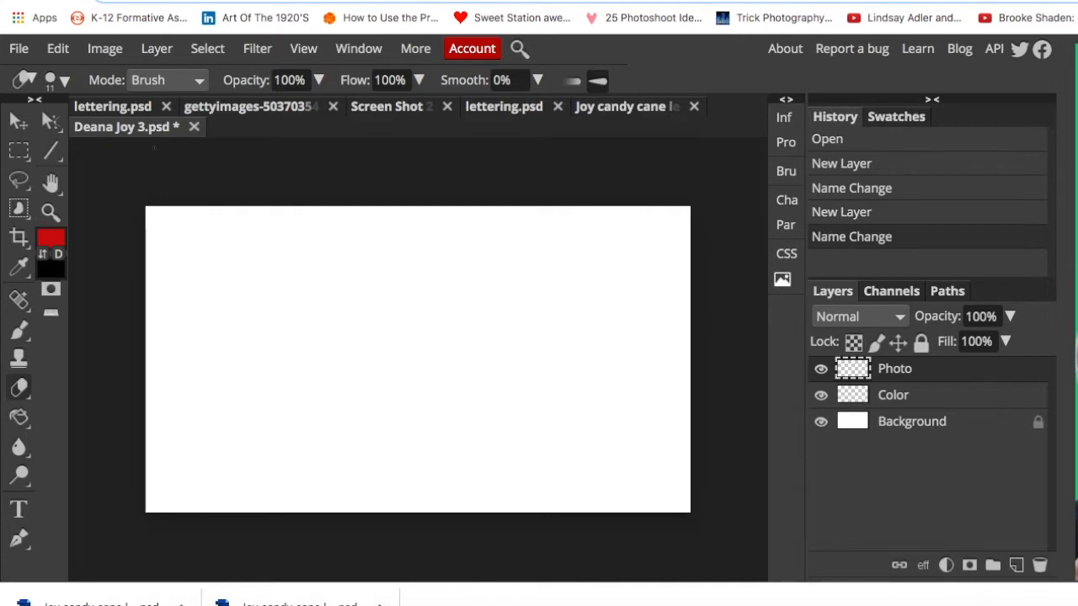
- Add a new layer above the Photo layer and name it "J"
click(157, 52)
mouse_move(257, 85)
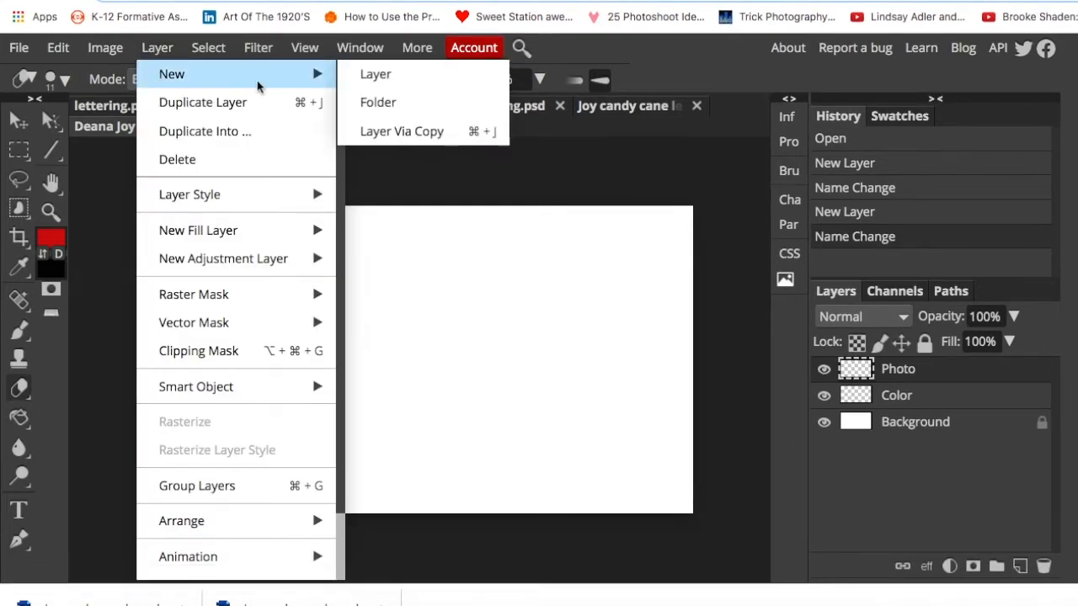
click(393, 74)
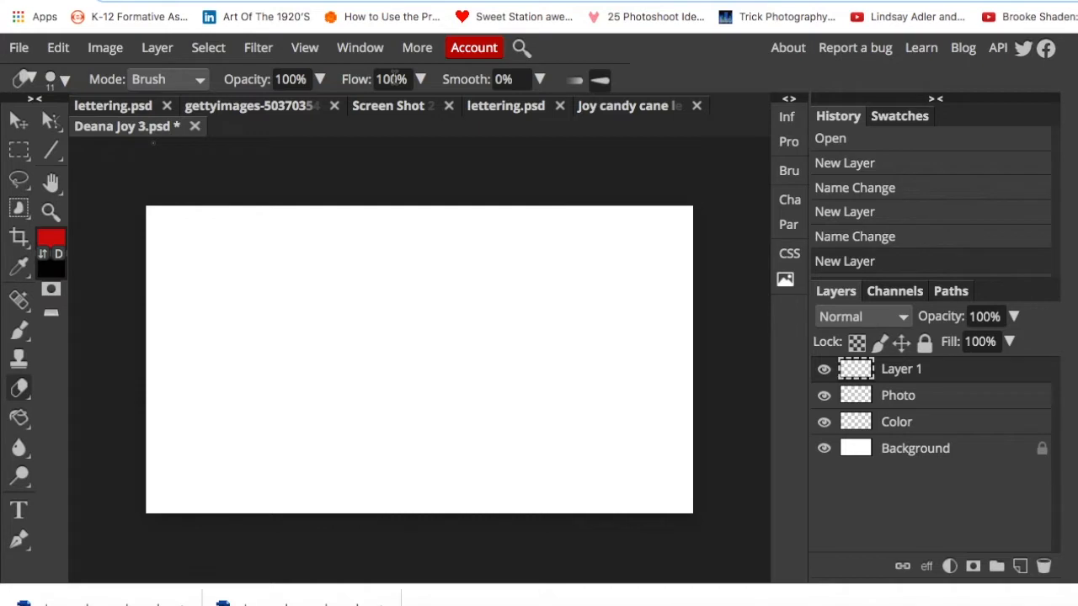
double_click(901, 370)
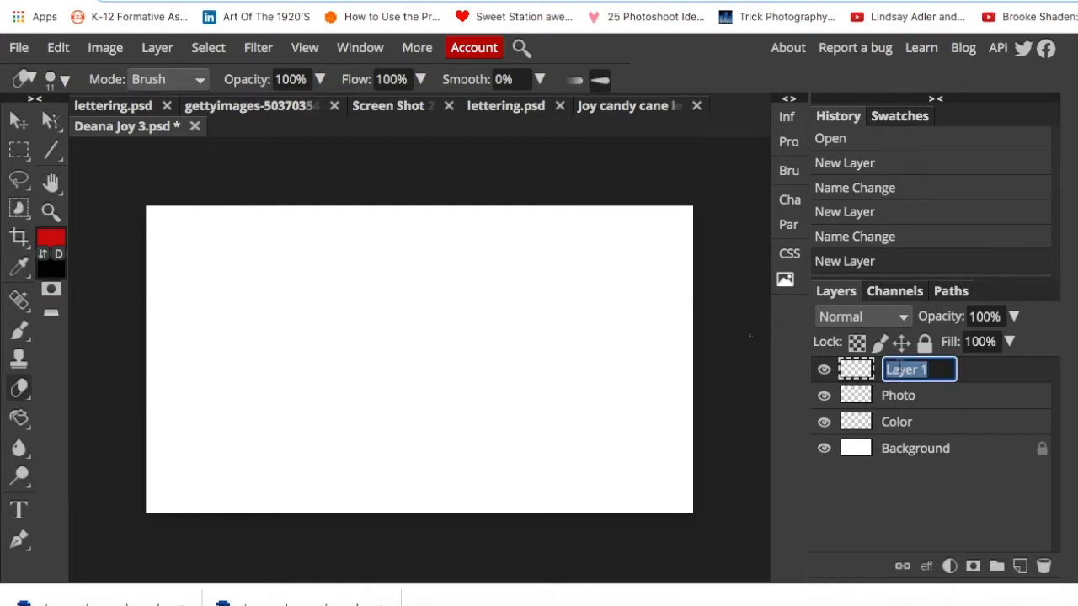
text(J)
key(Return)
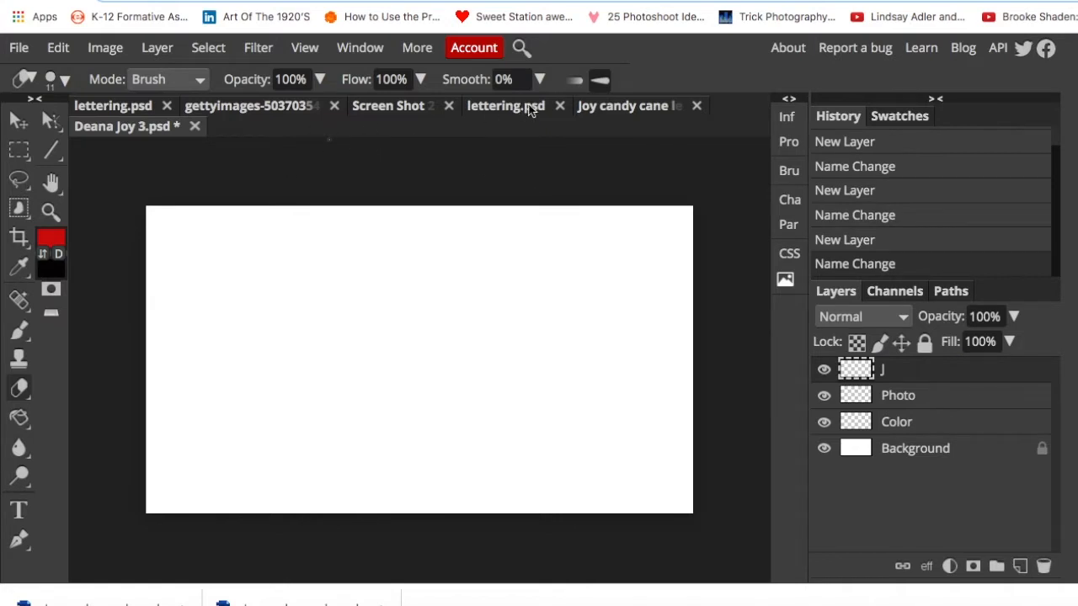
- Add a new layer above the J layer and name it "J outline"
click(609, 106)
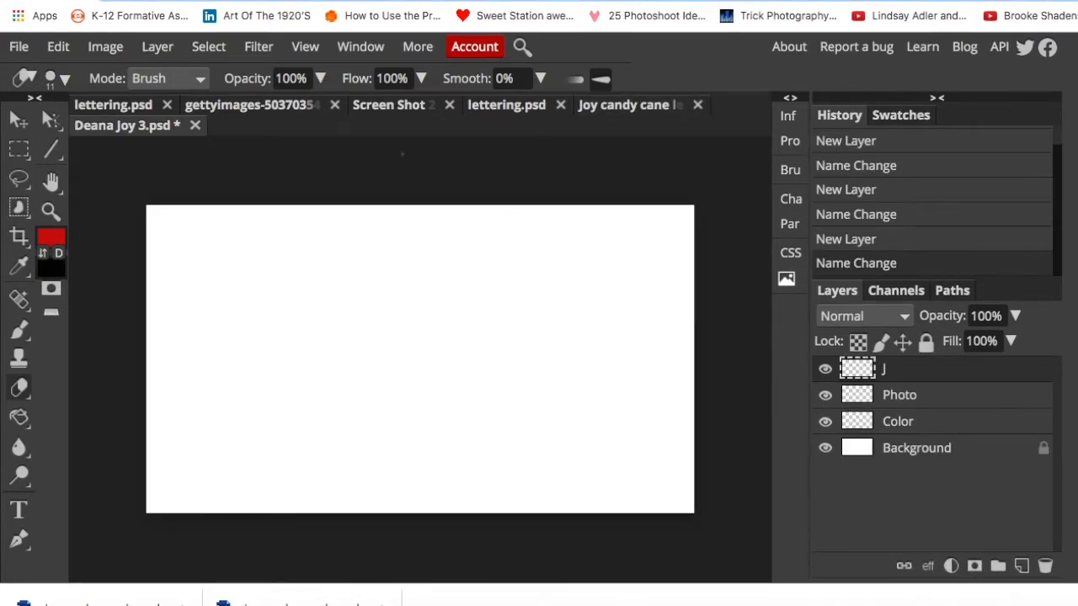
click(164, 52)
mouse_move(182, 74)
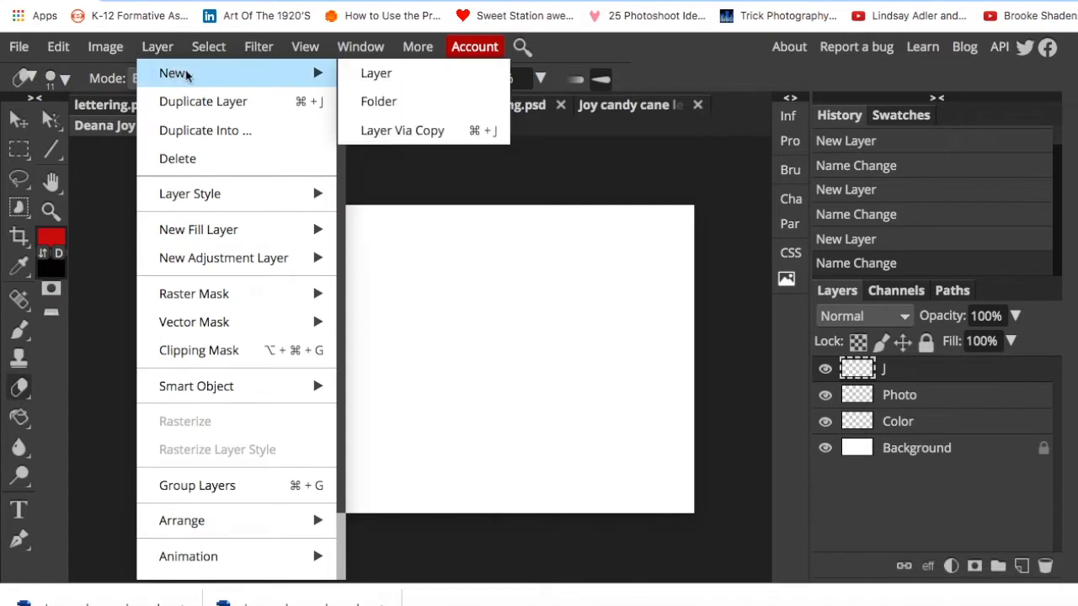
click(367, 75)
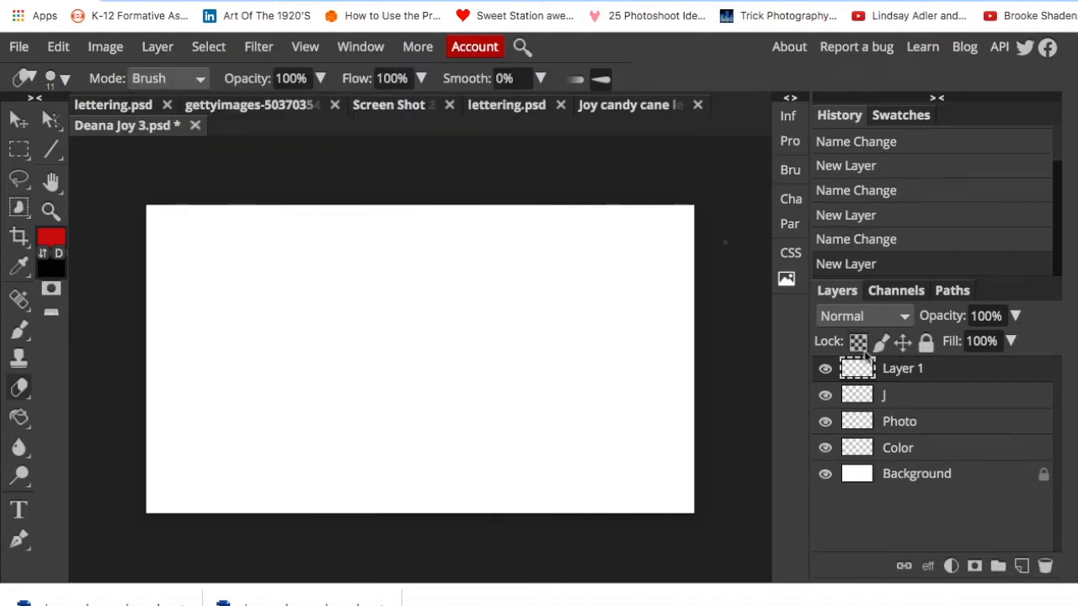
double_click(894, 370)
text(J)
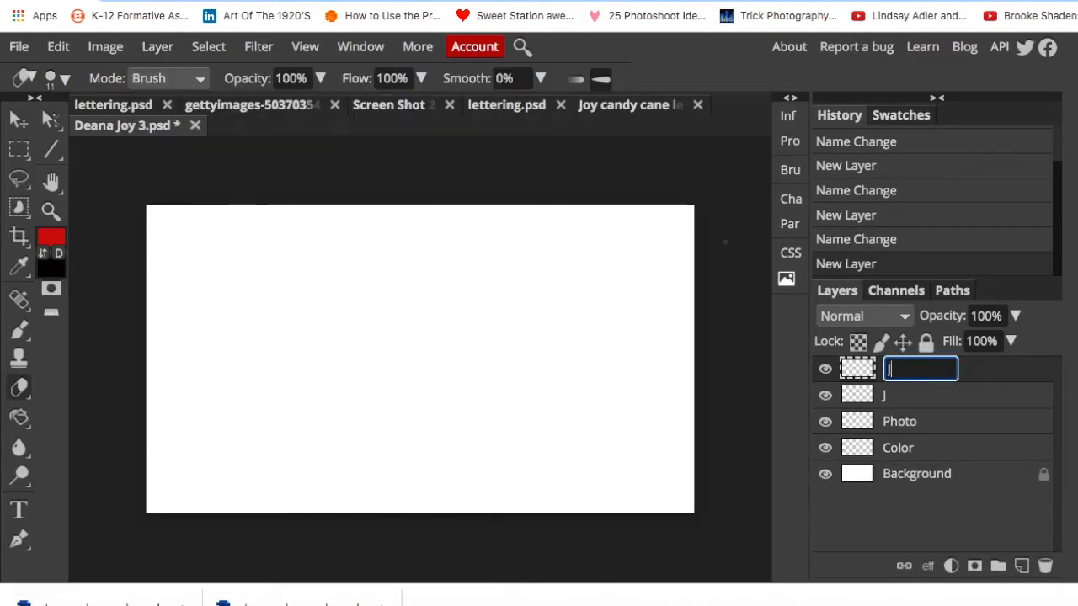
text( outline)
key(Return)
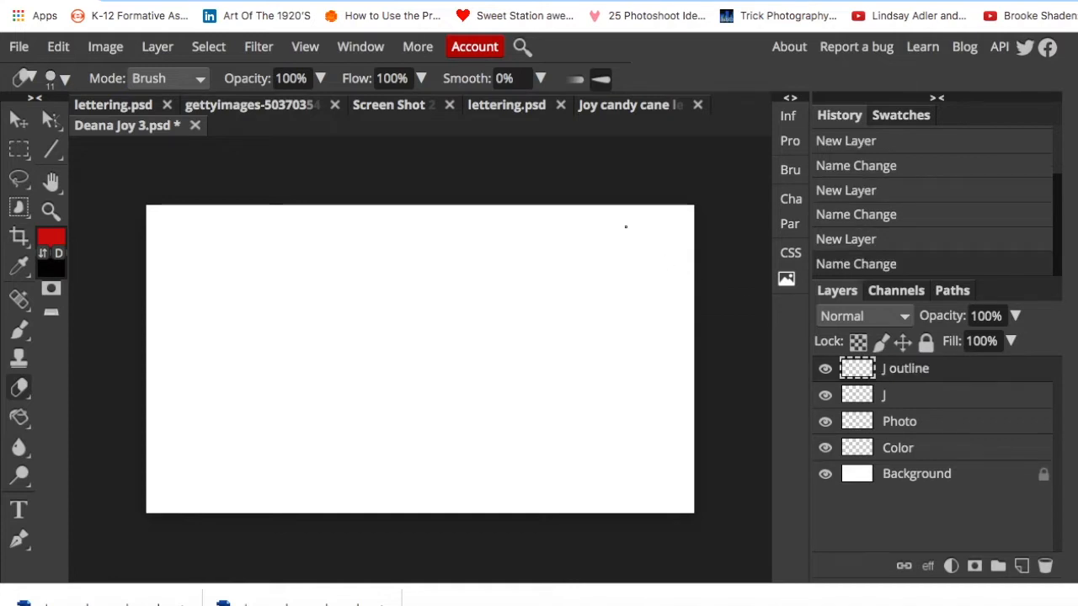
- Add a new layer above the J outline layer and name it "O"
click(157, 47)
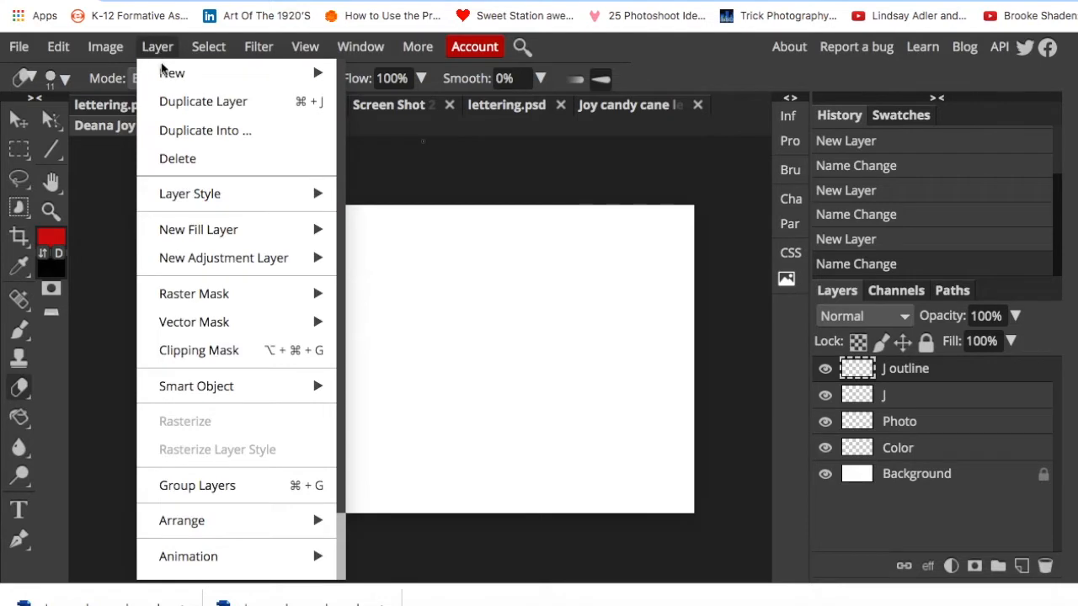
mouse_move(171, 73)
click(375, 74)
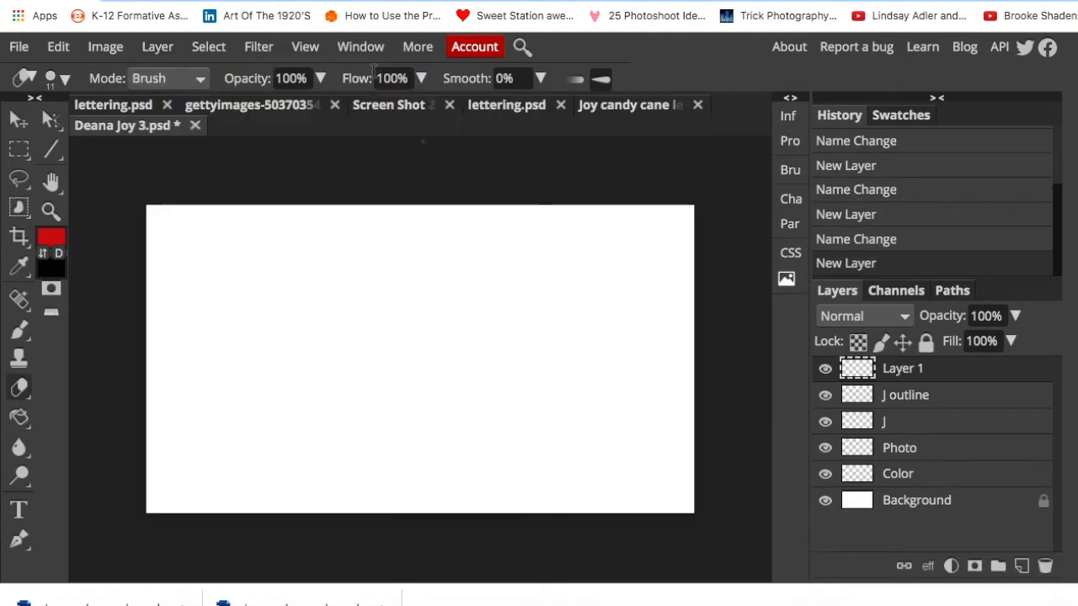
double_click(909, 371)
text(O)
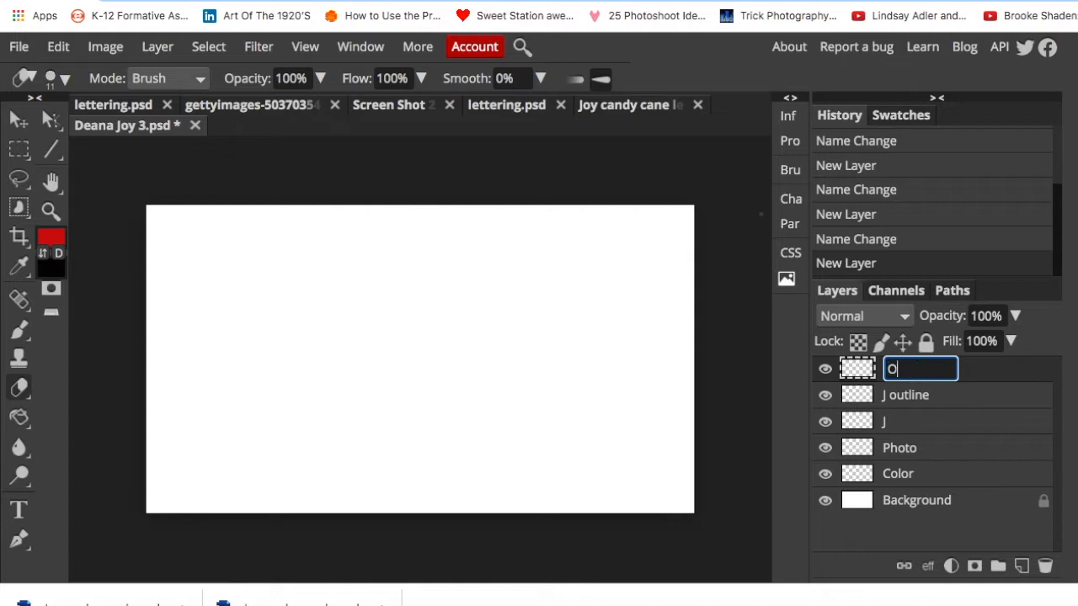
key(Return)
- Add a new layer above the O layer and name it "O outline"
click(157, 46)
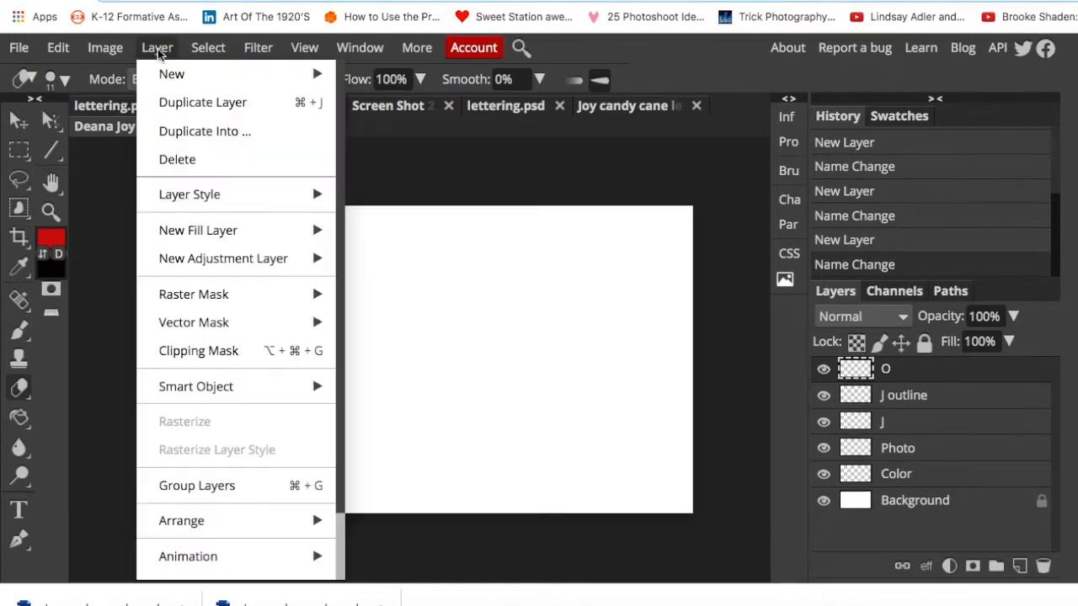
mouse_move(312, 77)
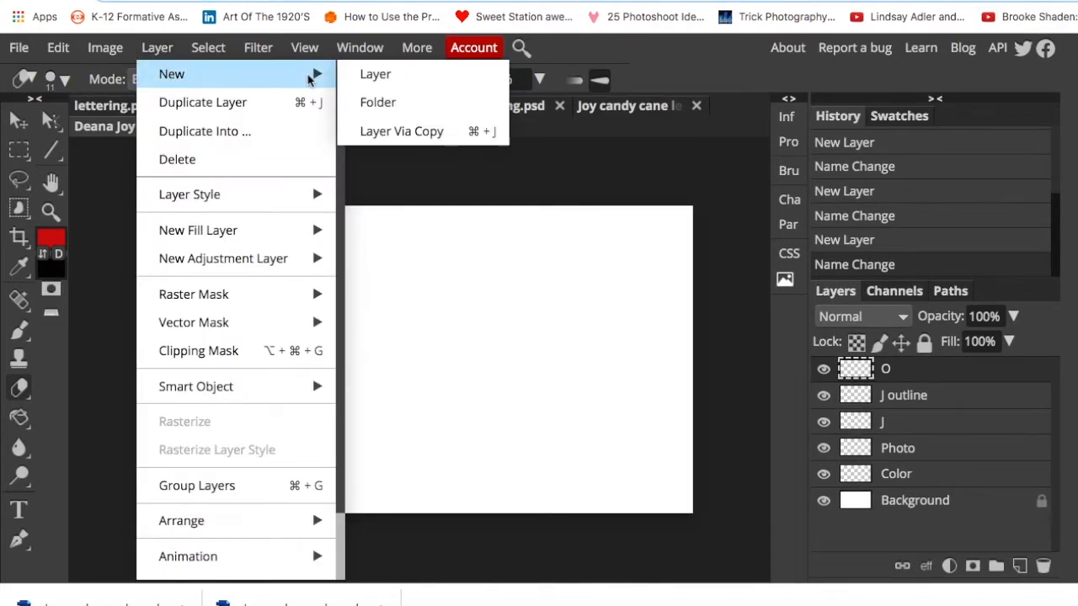
click(372, 72)
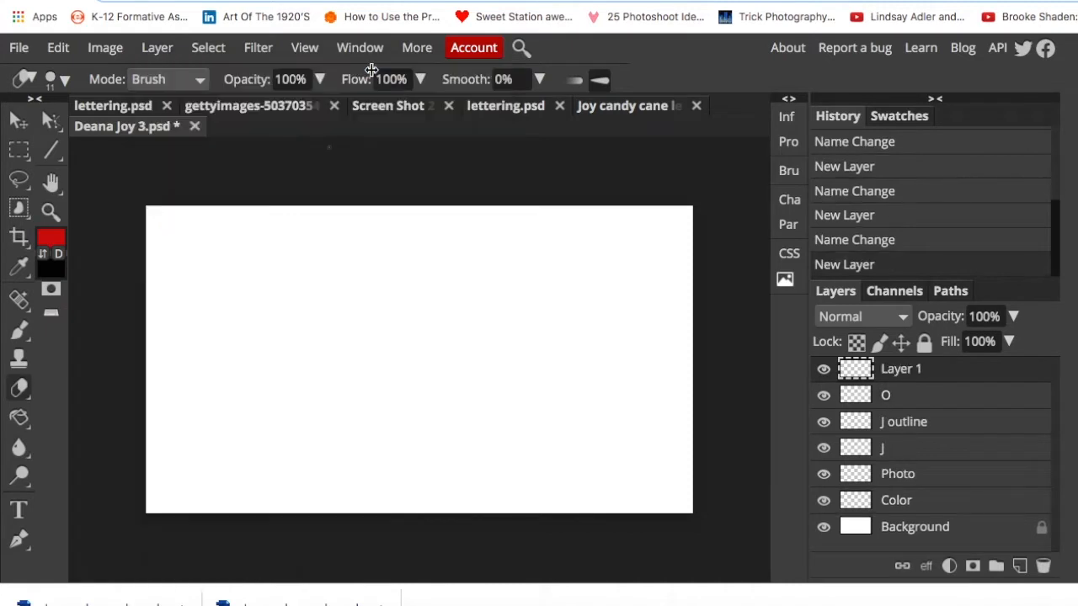
double_click(927, 369)
text(O outline)
key(Return)
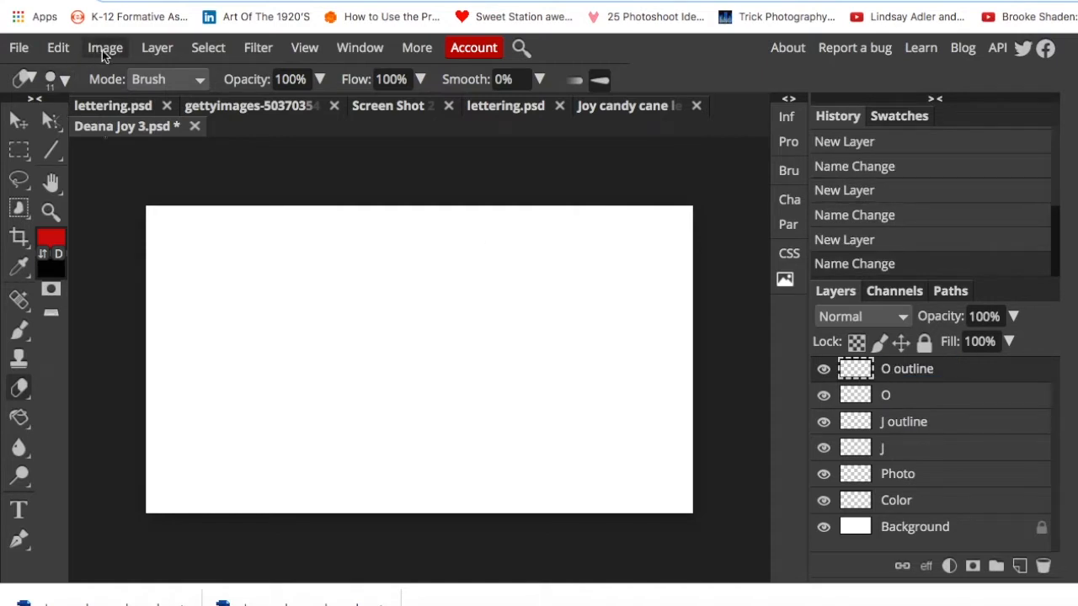
- Add a new layer above the O outline layer and name it "Y"
click(156, 51)
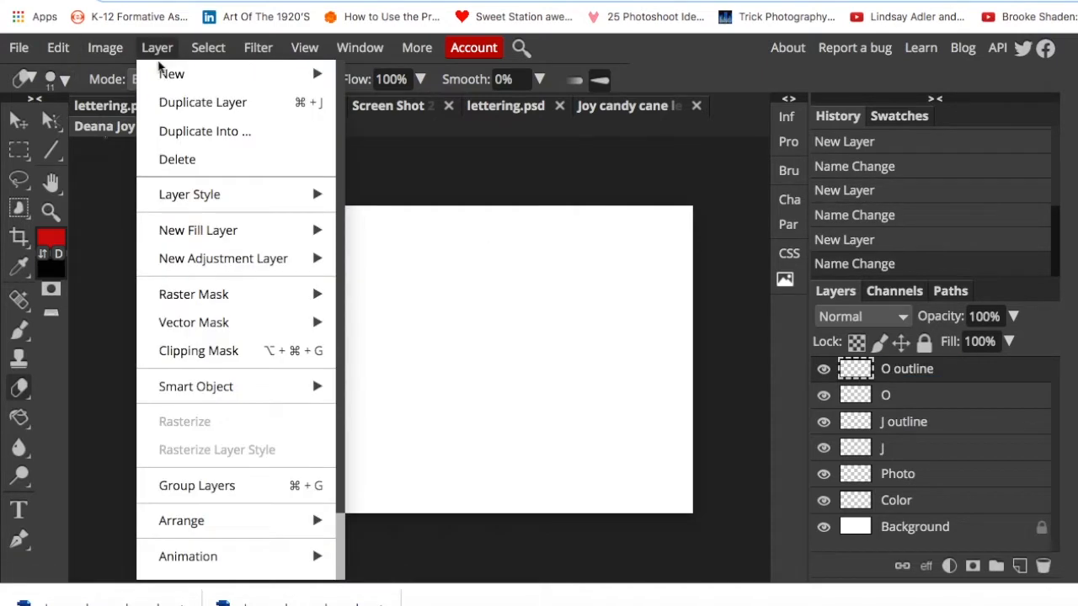
mouse_move(165, 76)
click(390, 75)
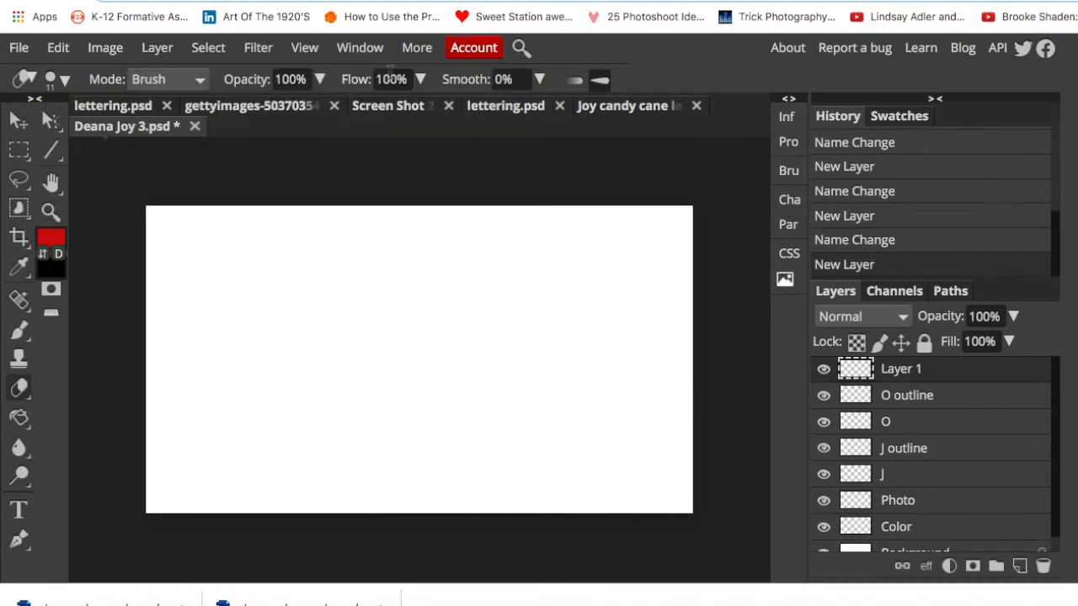
double_click(900, 371)
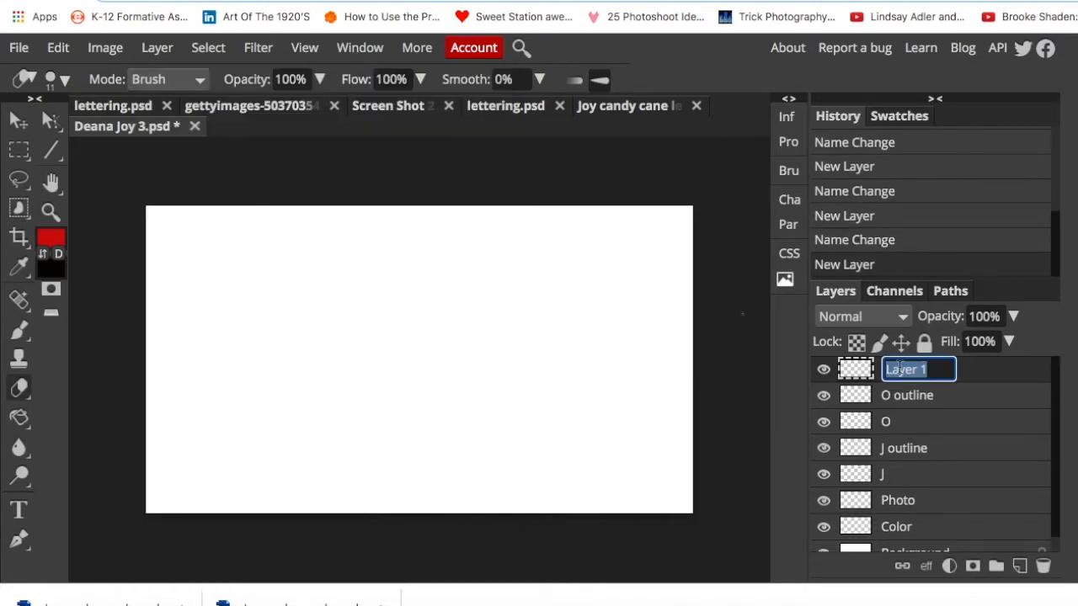
text(Y)
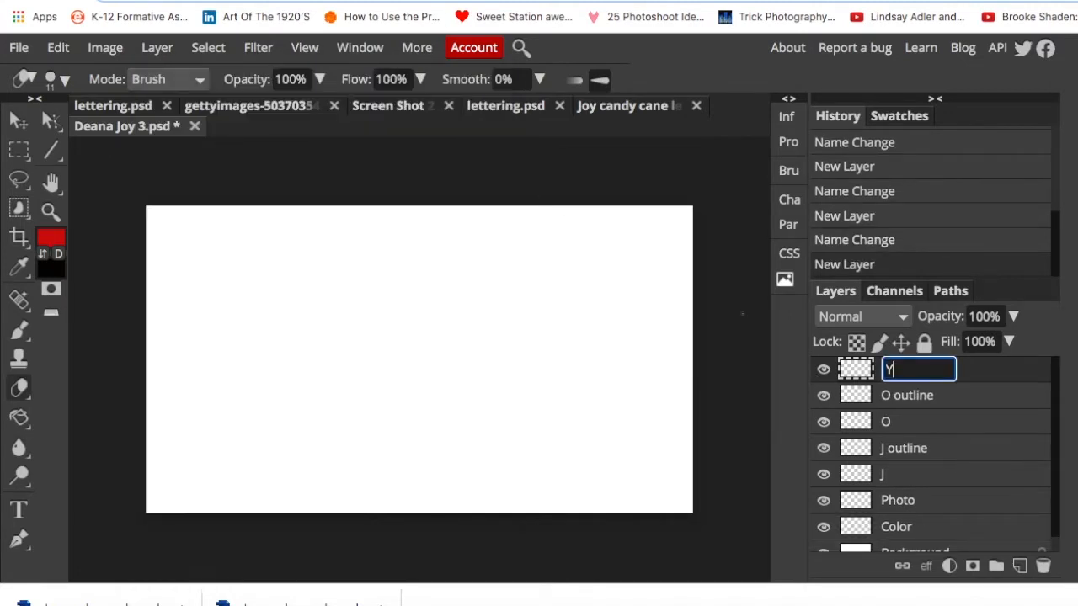
key(Return)
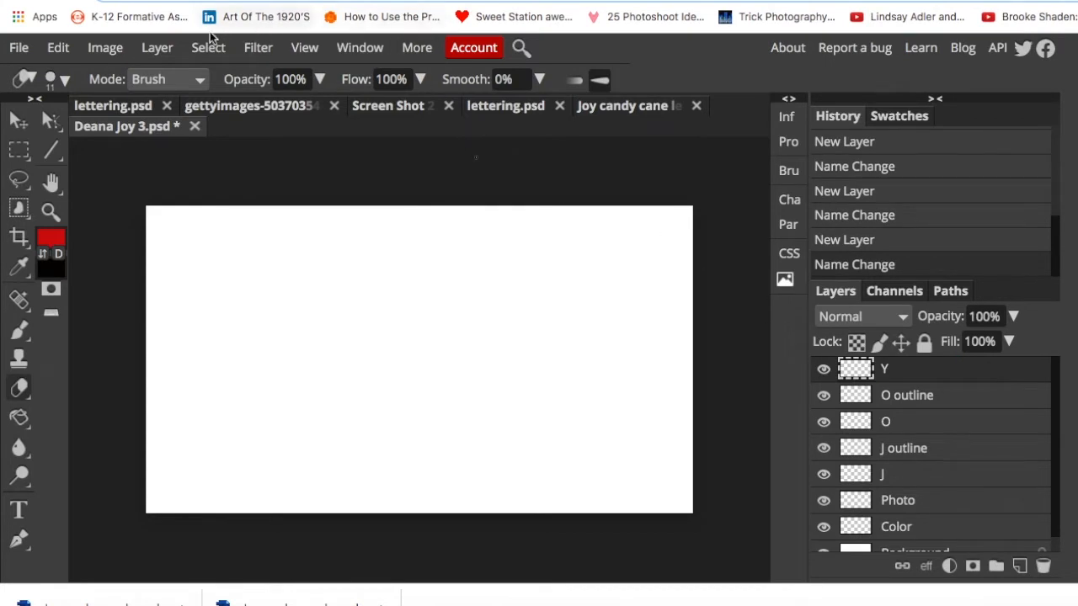
- Add a new layer above the Y layer and name it "Y outline"
click(156, 47)
mouse_move(169, 74)
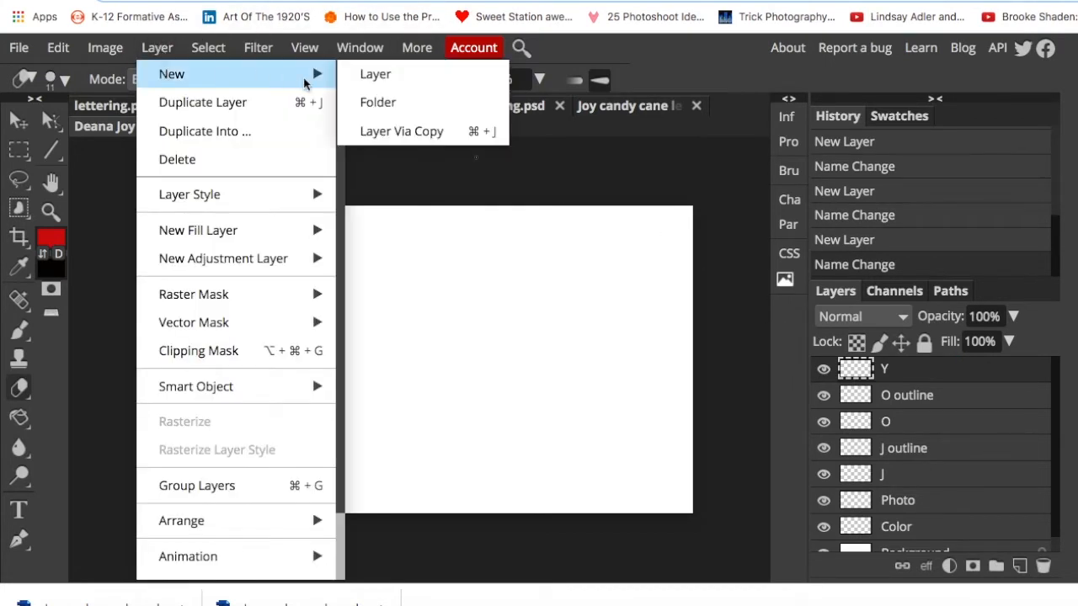
click(380, 77)
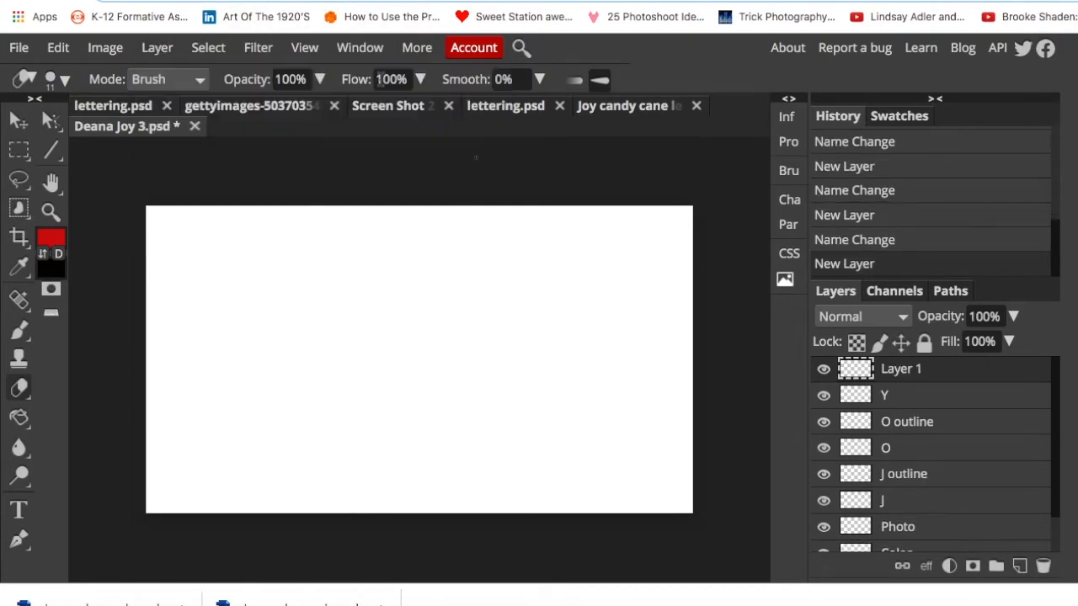
double_click(892, 369)
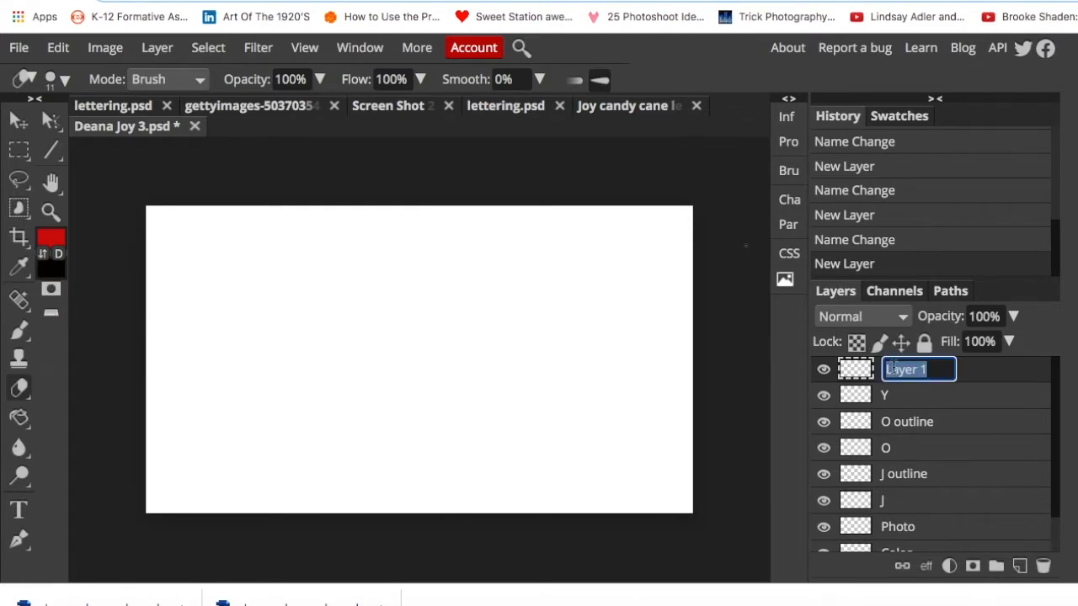
text(Y outline)
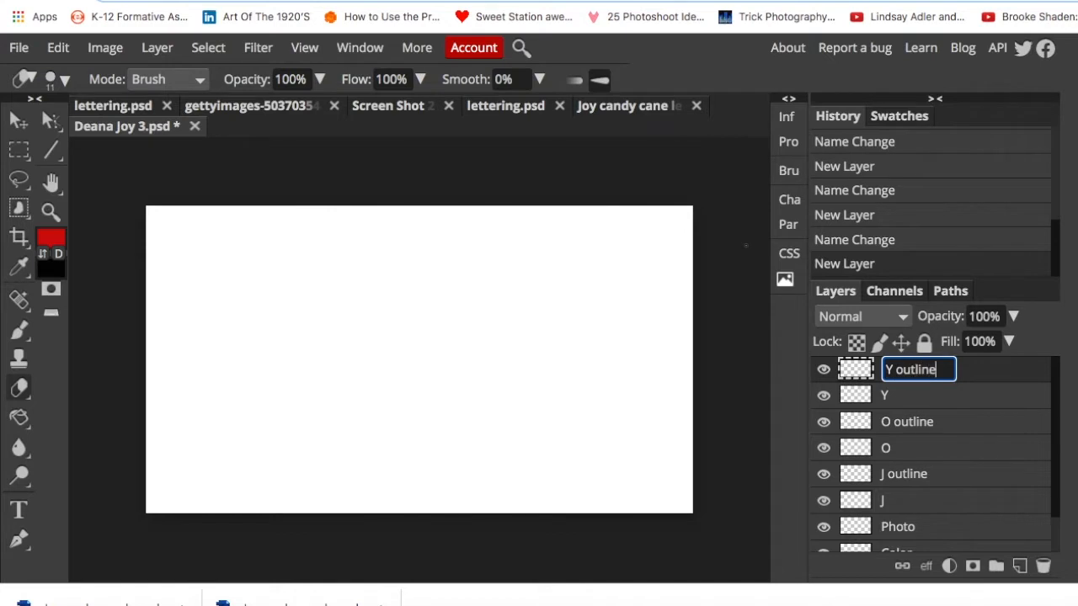
key(Return)
- Select the entire canvas on the Color layer and switch to the Paint Bucket tool
scroll(933, 392, down, 2)
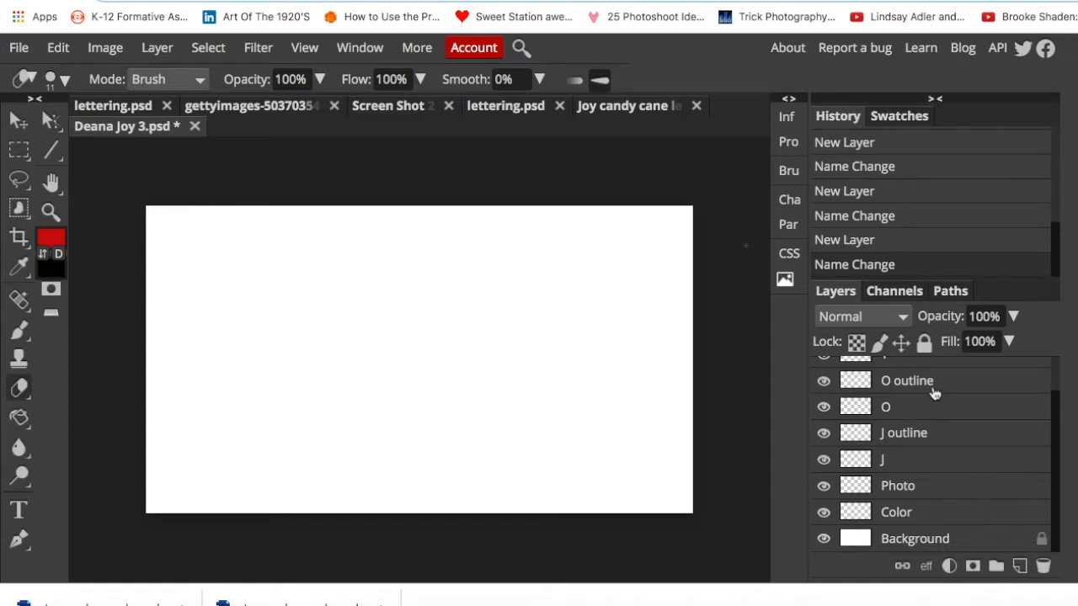
click(932, 513)
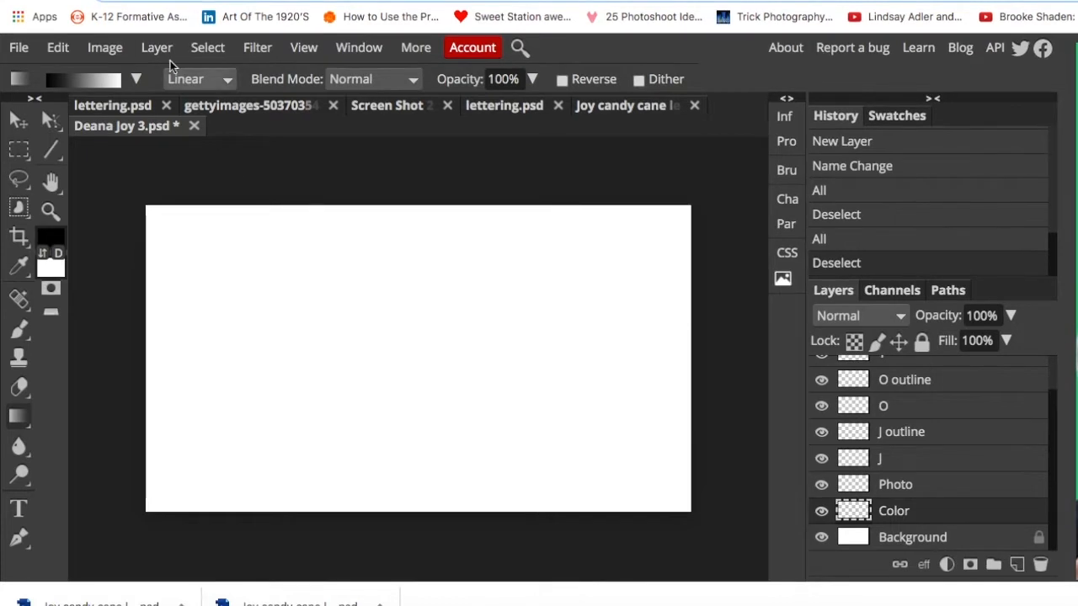
click(221, 51)
click(240, 74)
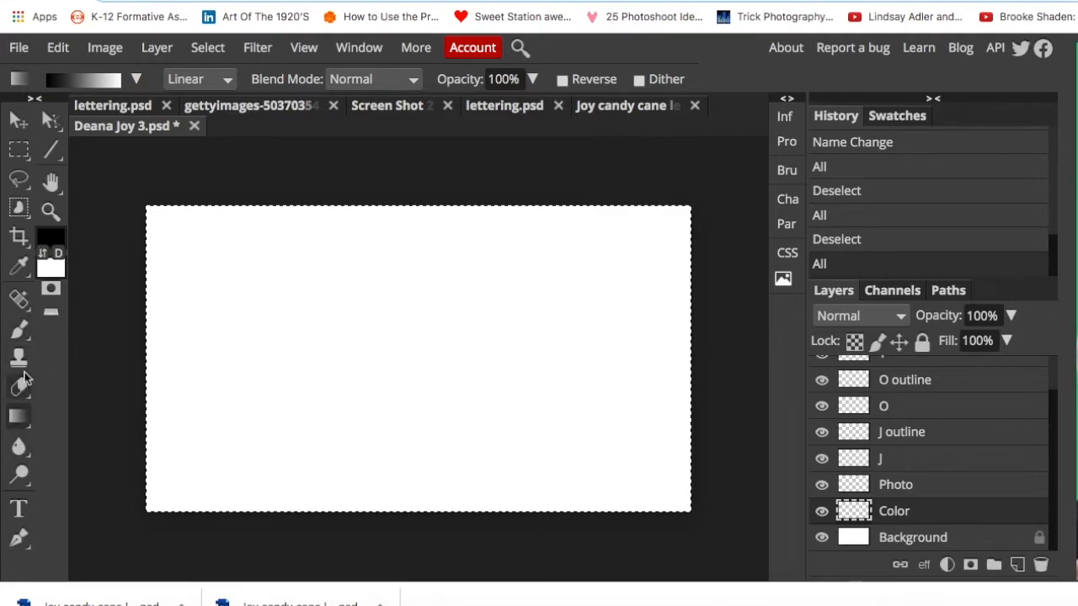
right_click(24, 425)
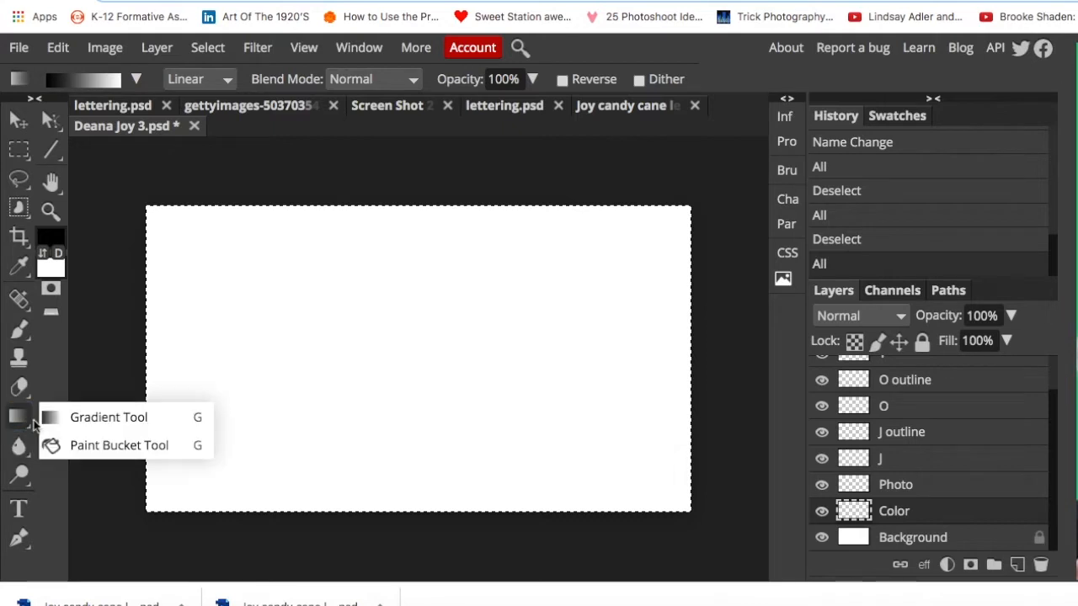
click(66, 451)
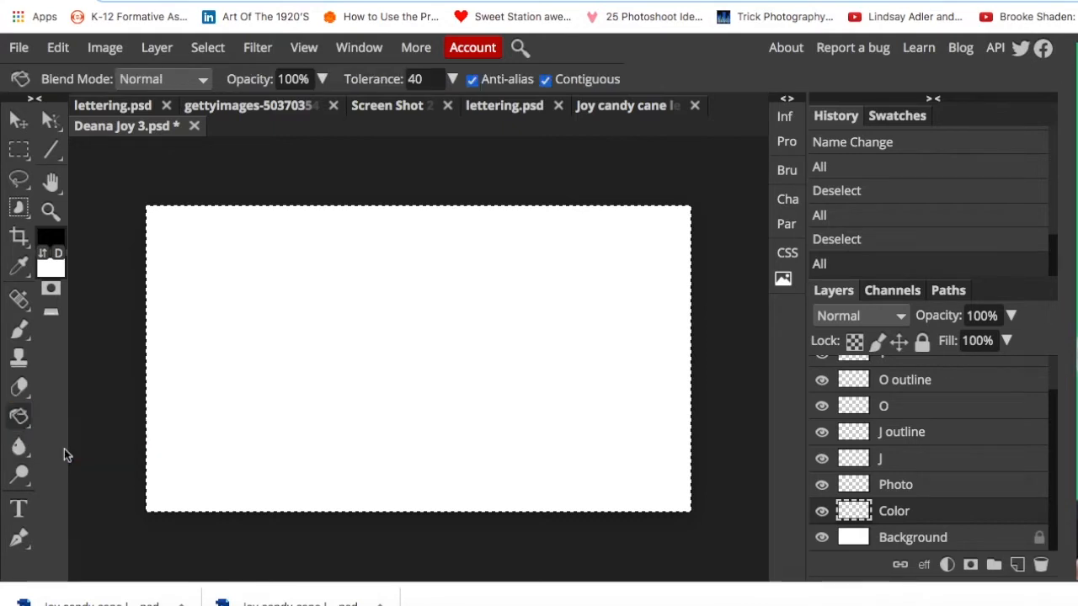
- Set the foreground color to dark red bd0c15 and fill the Color layer with it
click(52, 244)
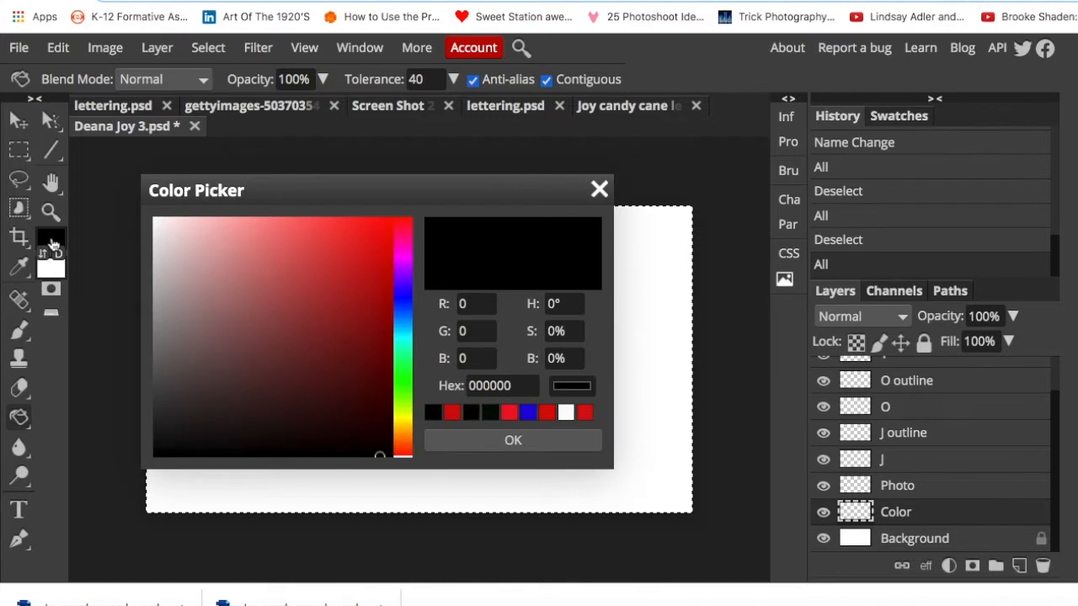
mouse_move(402, 400)
mouse_down()
mouse_move(406, 221)
mouse_move(405, 437)
mouse_move(404, 221)
mouse_up()
click(373, 236)
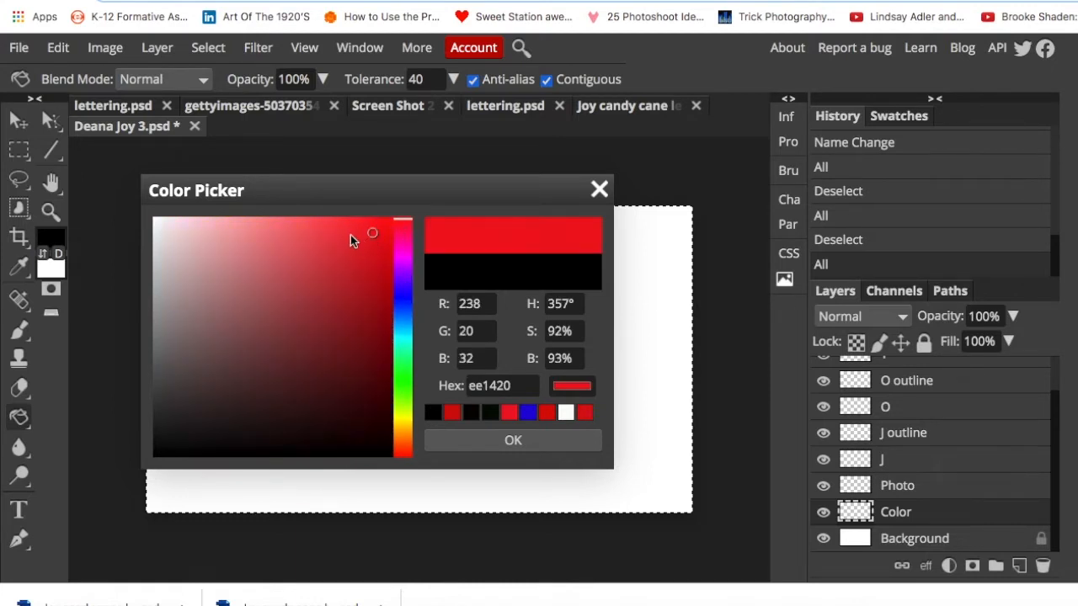
click(347, 236)
click(331, 280)
click(377, 278)
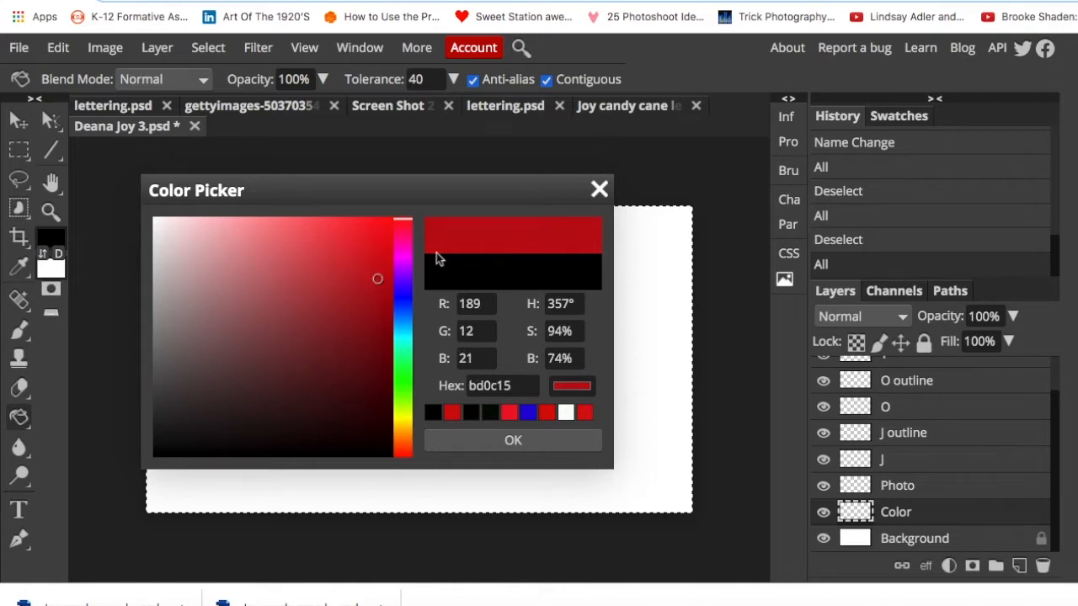
click(497, 447)
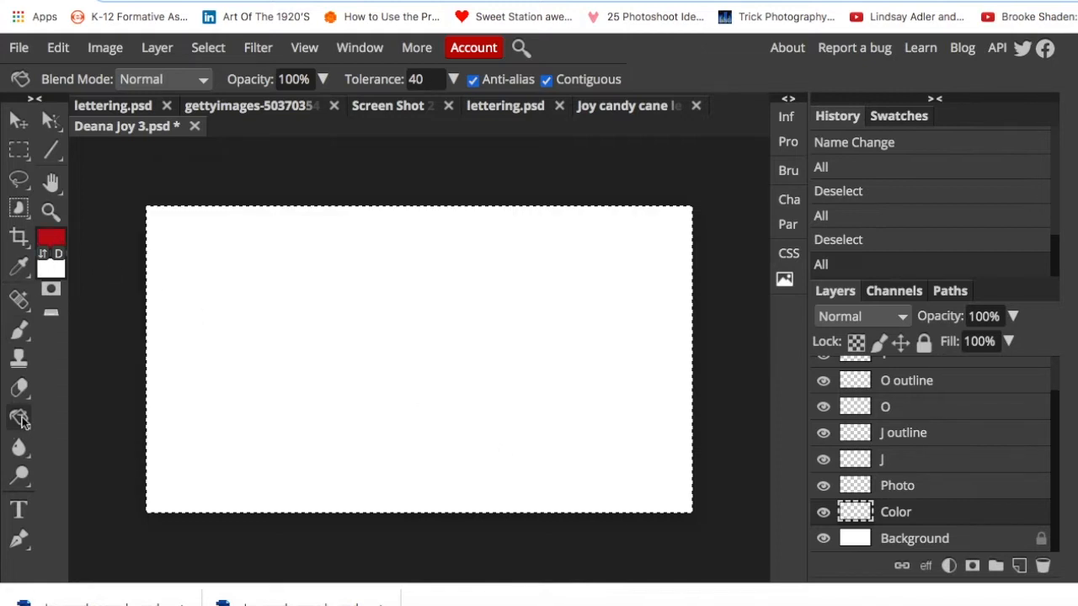
click(407, 353)
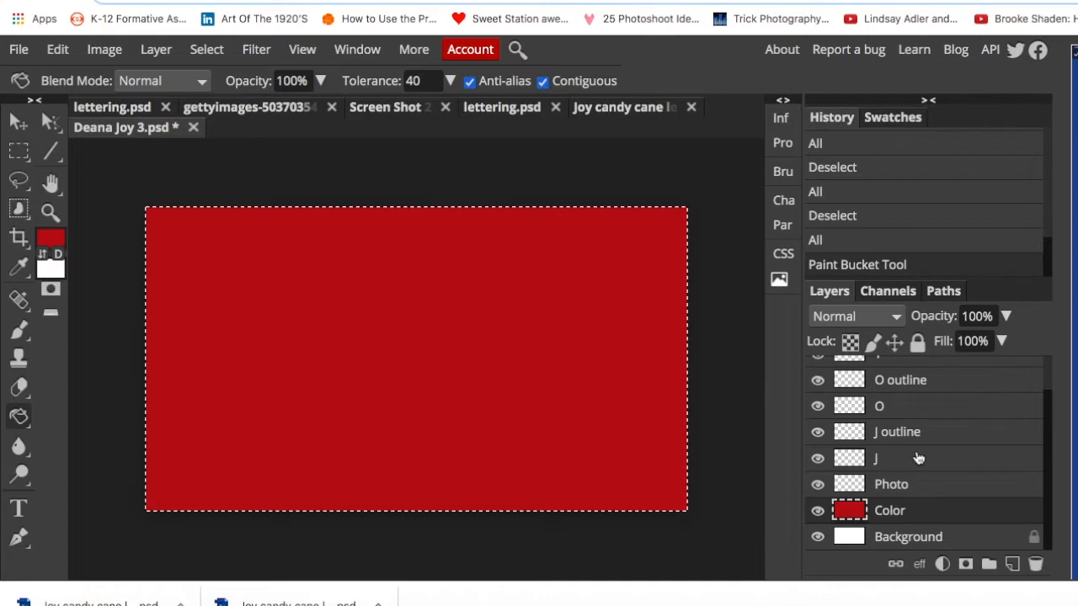
- Make the J layer active, swap the foreground and background colors to paint in white, and choose the Brush tool
click(916, 462)
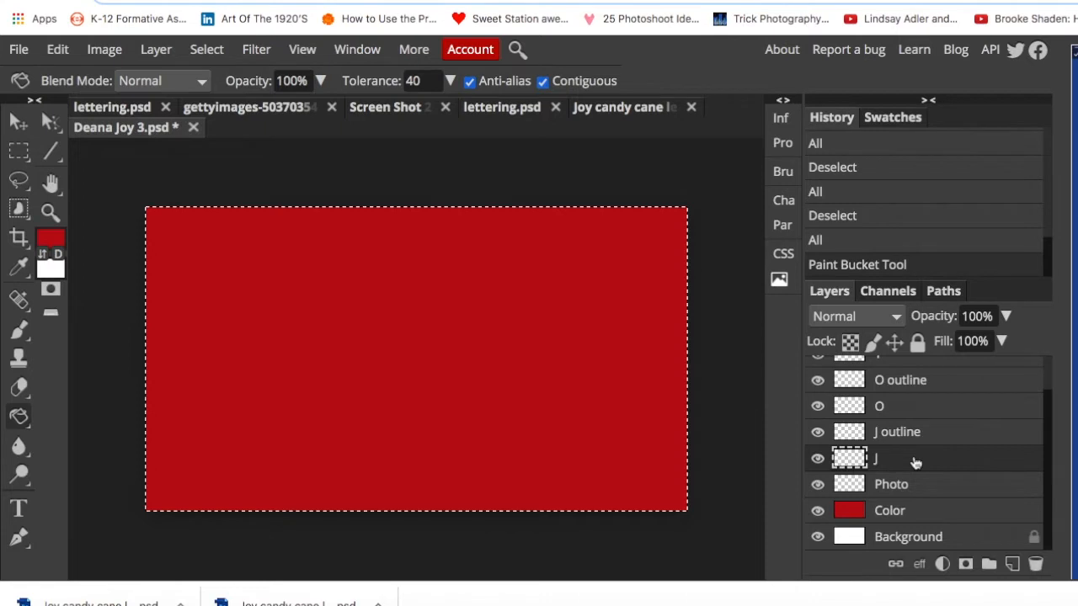
click(43, 256)
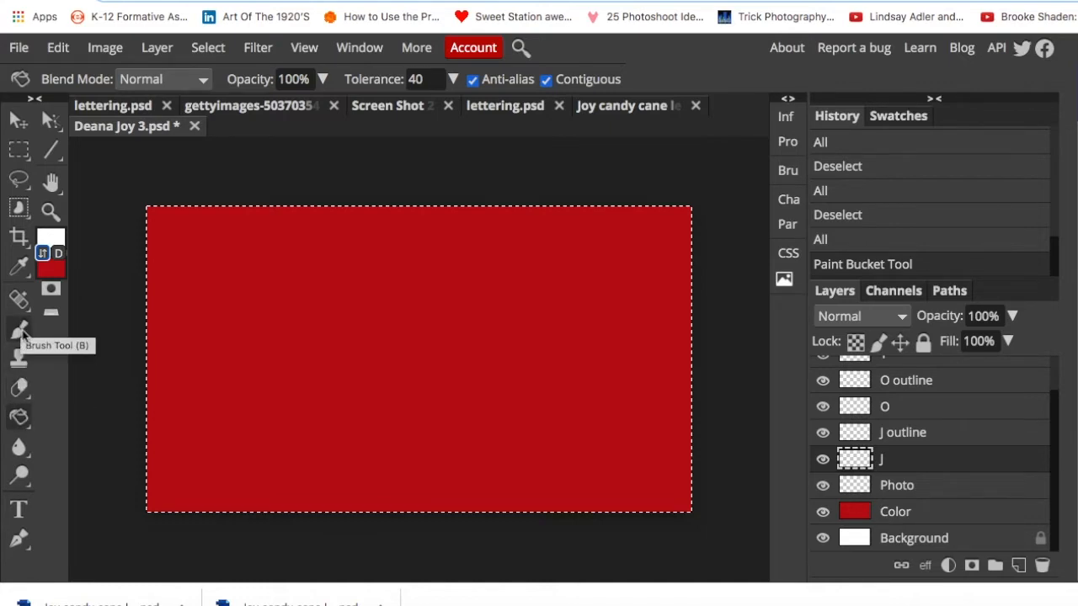
click(22, 332)
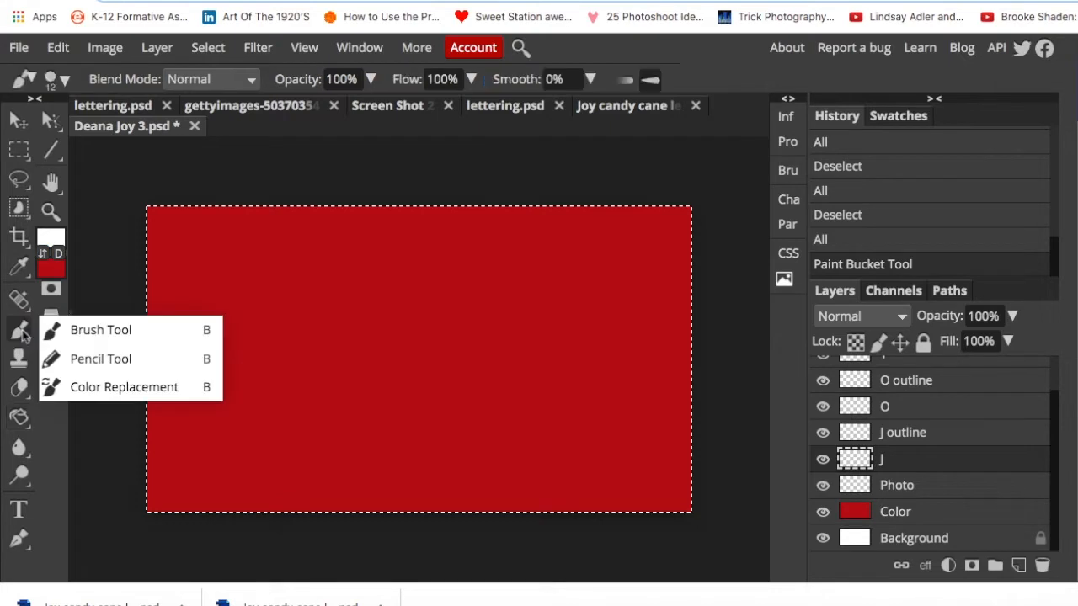
click(65, 329)
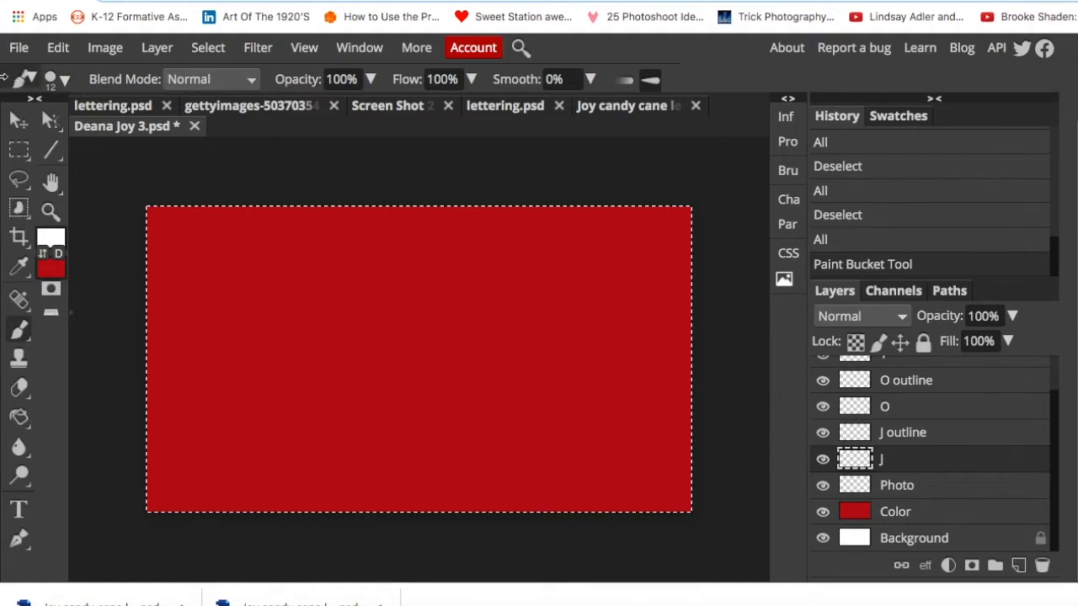
- Enlarge the brush to 181 px, keeping its hardness at 100%
click(68, 84)
drag(95, 131, 127, 130)
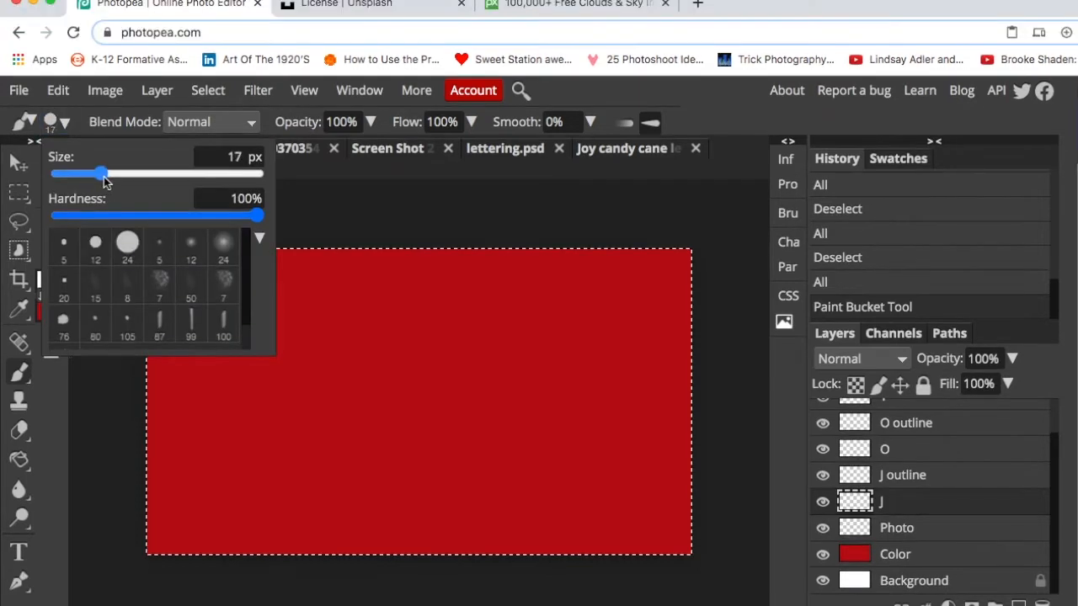
drag(127, 173, 235, 177)
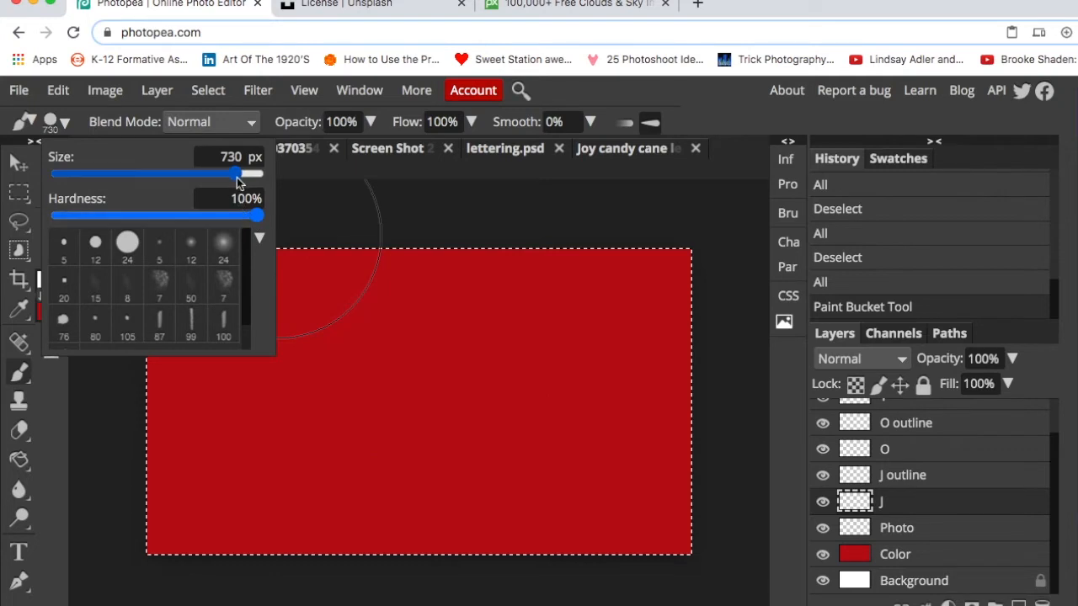
drag(237, 177, 157, 175)
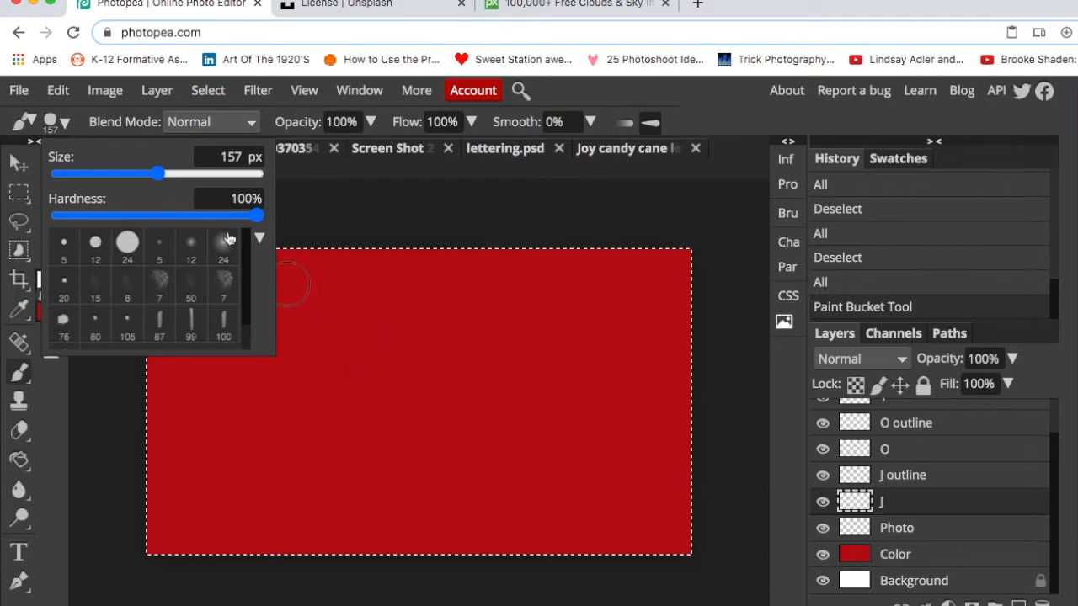
drag(160, 180, 164, 175)
click(362, 211)
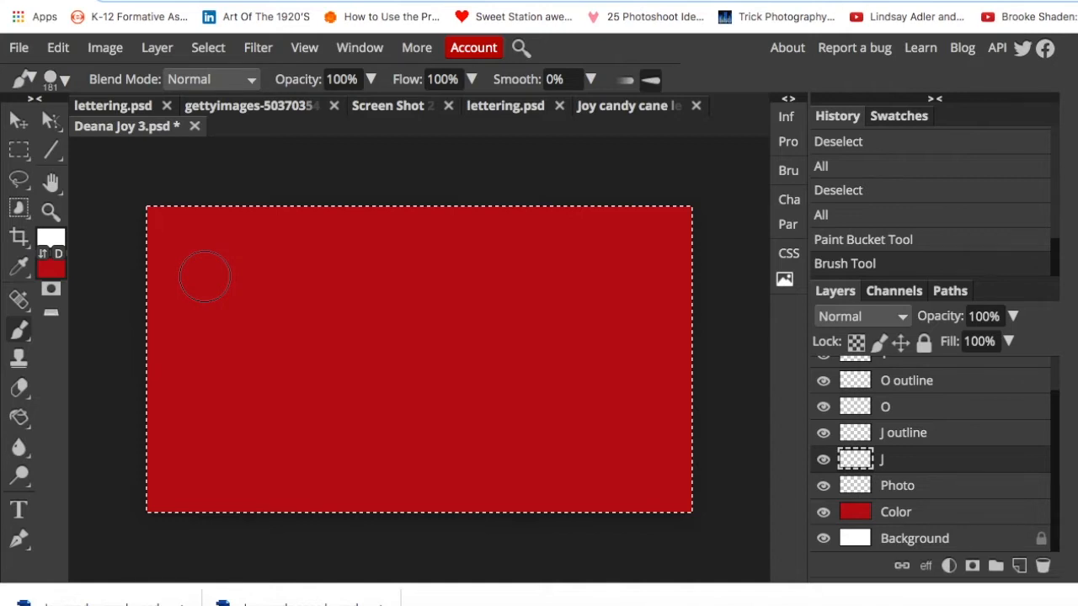
mouse_move(205, 276)
mouse_down()
mouse_move(263, 273)
mouse_move(336, 301)
mouse_move(404, 283)
mouse_move(421, 266)
mouse_up()
mouse_move(306, 298)
mouse_down()
mouse_move(319, 419)
mouse_move(289, 476)
mouse_move(256, 479)
mouse_move(220, 451)
mouse_move(196, 416)
mouse_move(199, 377)
mouse_up()
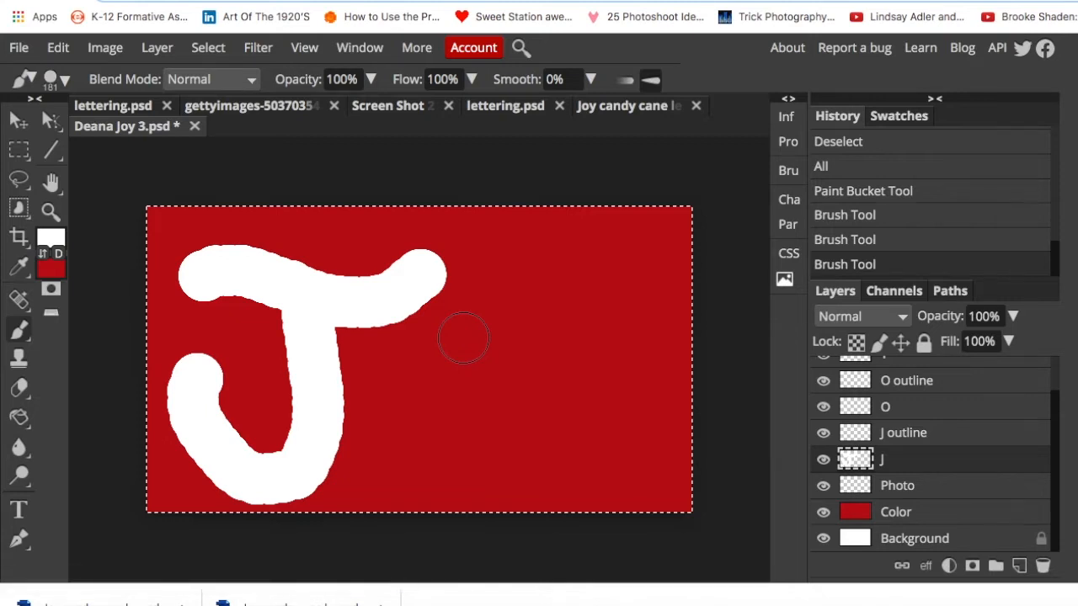
key(ctrl+z)
key(ctrl+z)
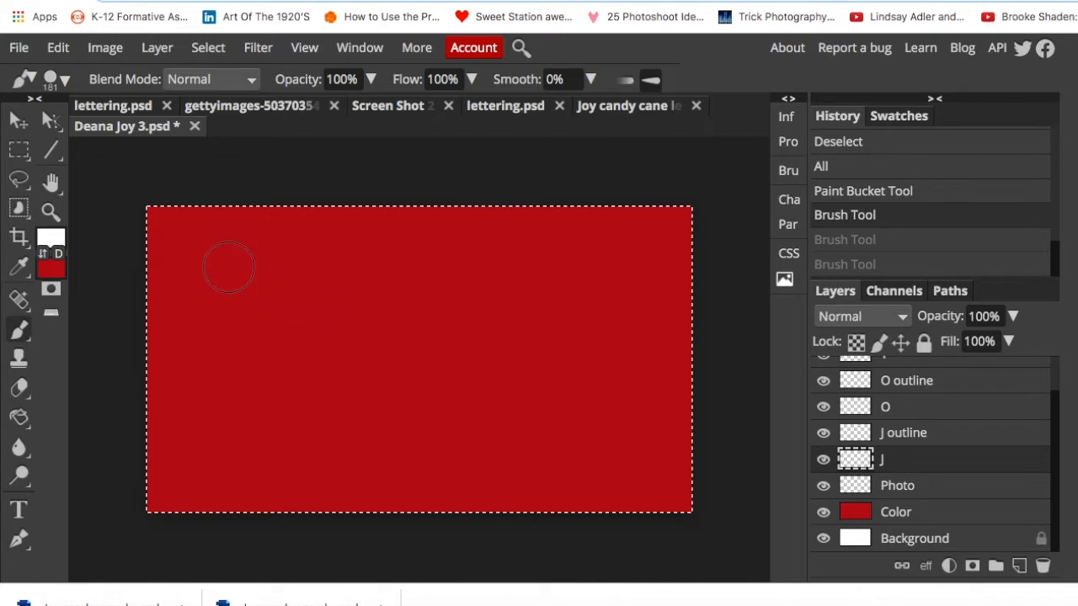
- Paint a large white letter J on the left part of the canvas, with a curved top bar and a hooked stem
mouse_move(221, 270)
mouse_down()
mouse_move(292, 286)
mouse_move(373, 278)
mouse_move(390, 266)
mouse_up()
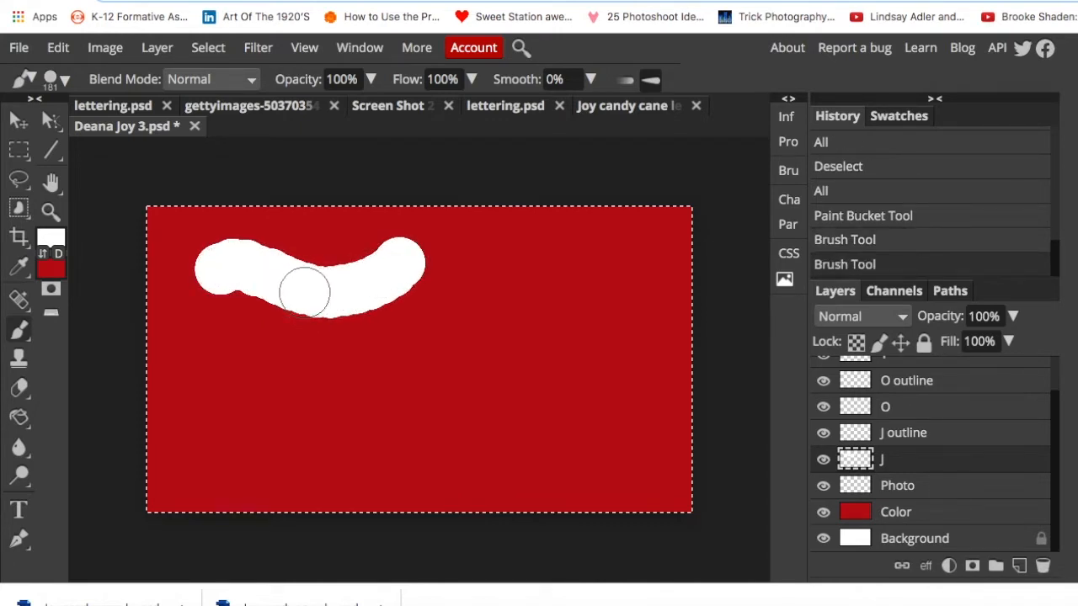
mouse_move(303, 291)
mouse_down()
mouse_move(315, 399)
mouse_move(293, 458)
mouse_move(246, 470)
mouse_move(220, 453)
mouse_move(206, 391)
mouse_up()
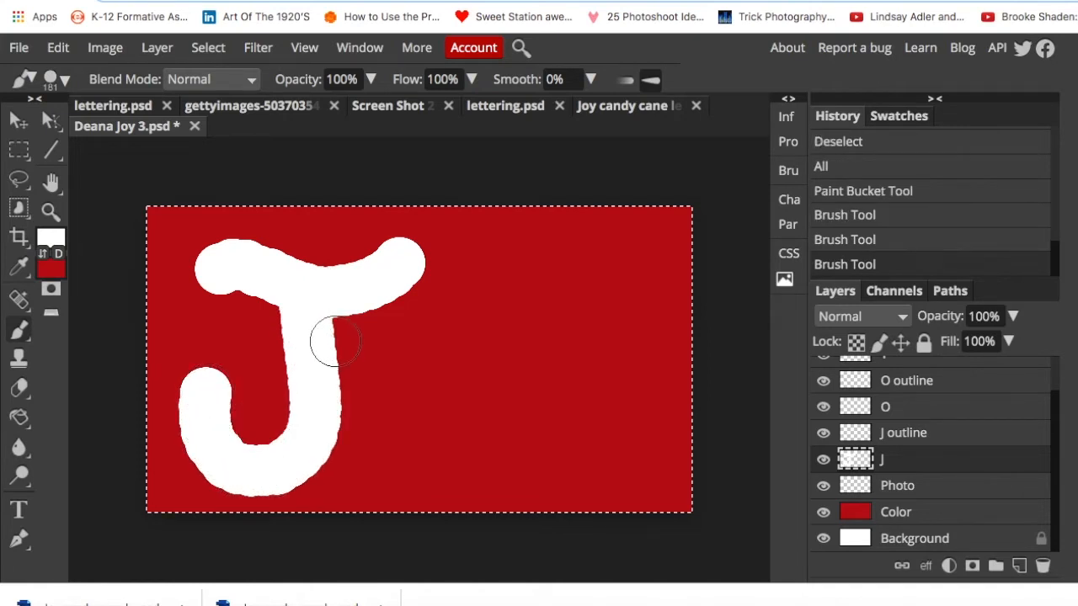
click(58, 48)
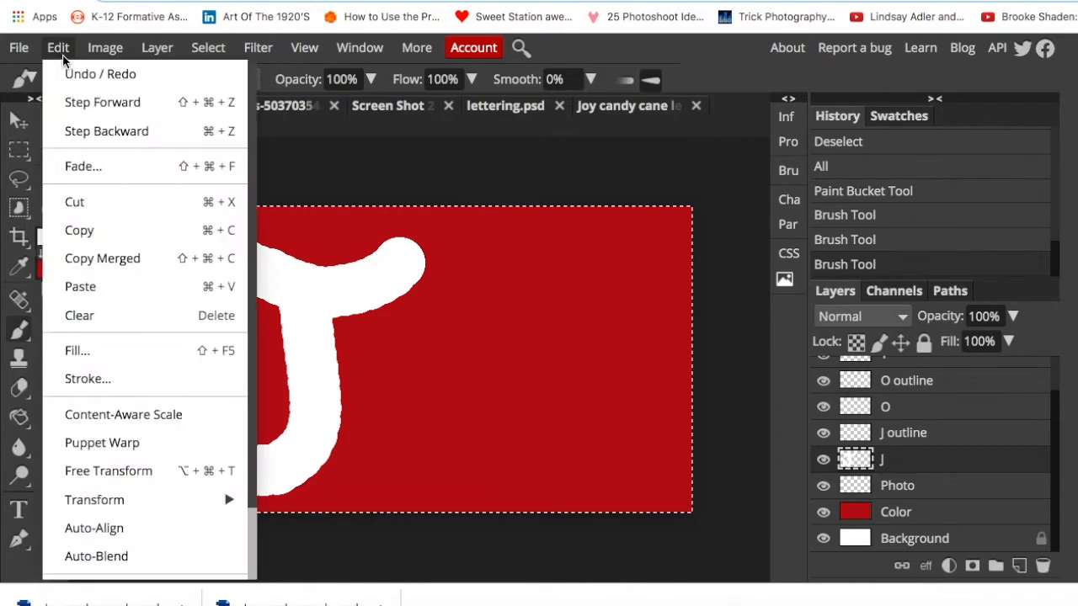
click(298, 160)
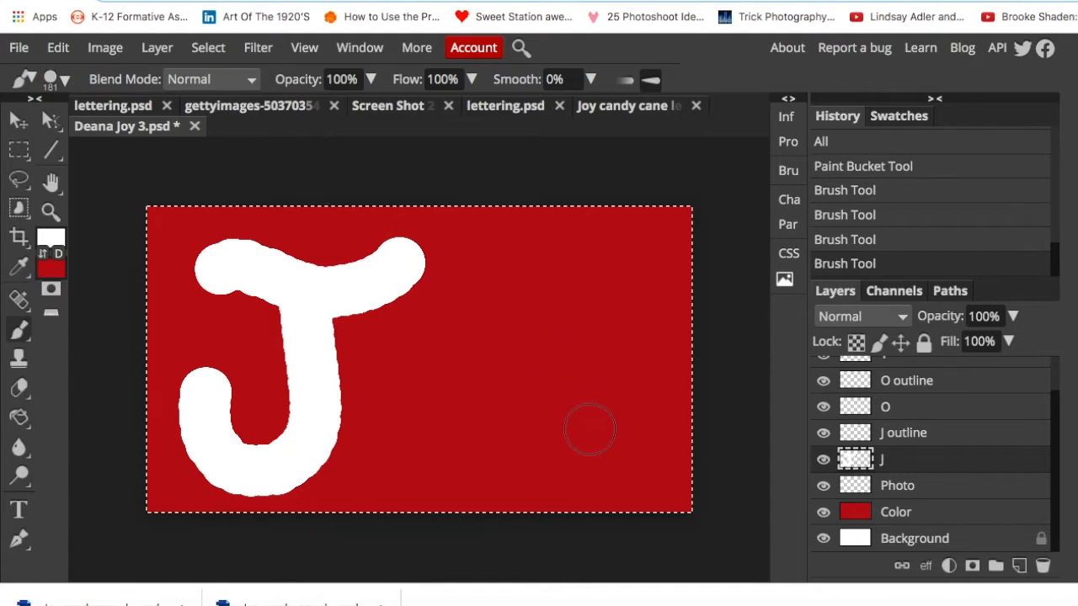
- Paint a large white letter O on the O layer, overlapping the right end of the J's top bar
click(930, 407)
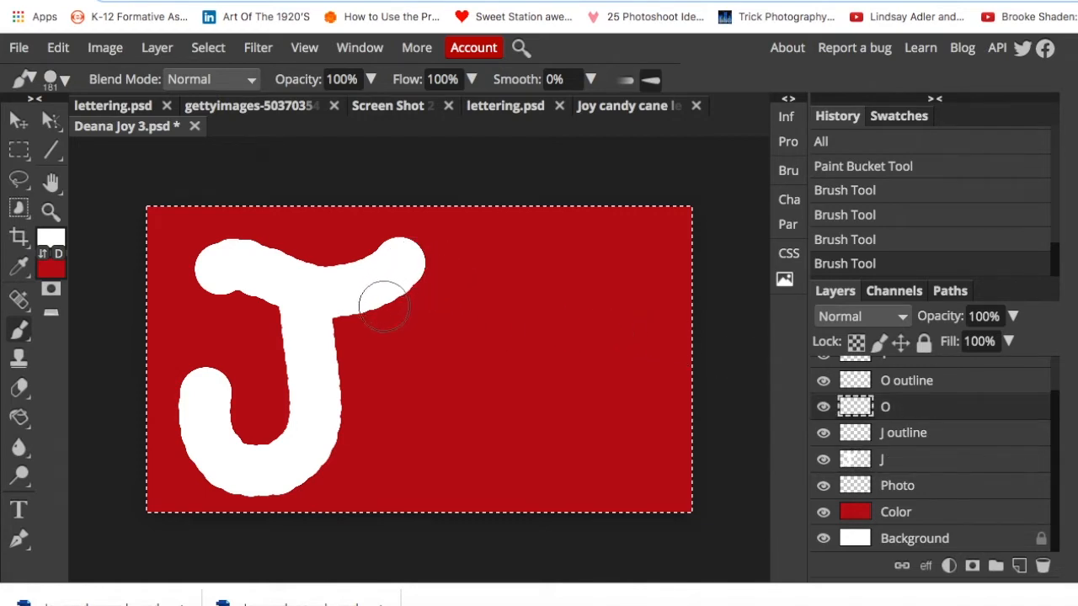
mouse_move(378, 298)
mouse_down()
mouse_move(410, 253)
mouse_move(449, 248)
mouse_move(477, 252)
mouse_move(519, 298)
mouse_move(529, 405)
mouse_move(510, 460)
mouse_move(474, 486)
mouse_move(424, 481)
mouse_move(395, 462)
mouse_move(373, 417)
mouse_move(384, 291)
mouse_up()
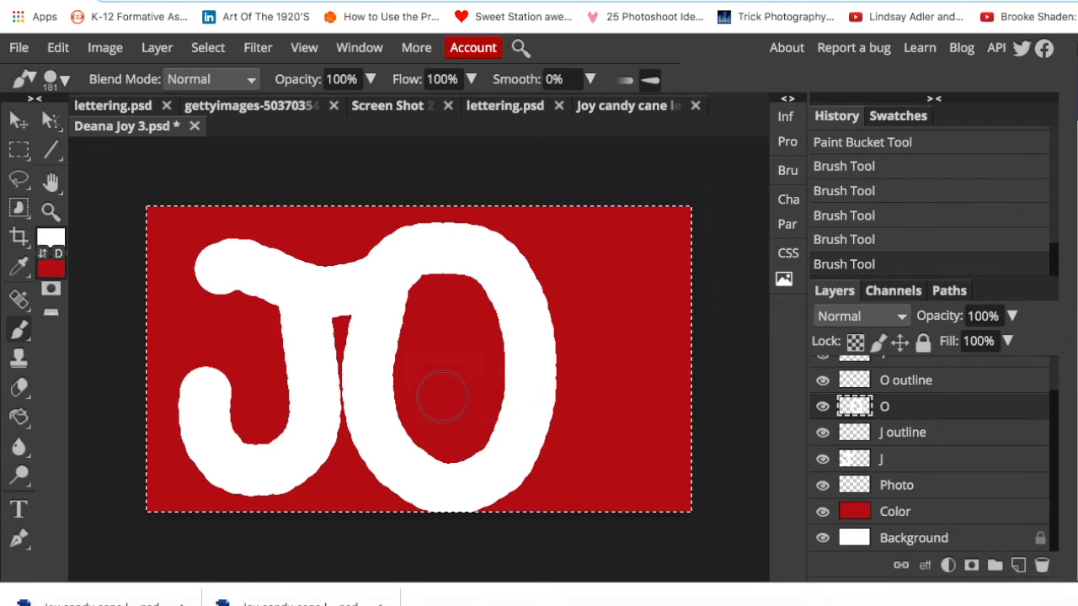
- Reposition the white O so its left side overlaps the right end of the J's top bar, and clear the selection
mouse_move(443, 387)
mouse_down()
mouse_move(585, 381)
mouse_move(409, 385)
mouse_move(549, 365)
mouse_move(576, 376)
mouse_up()
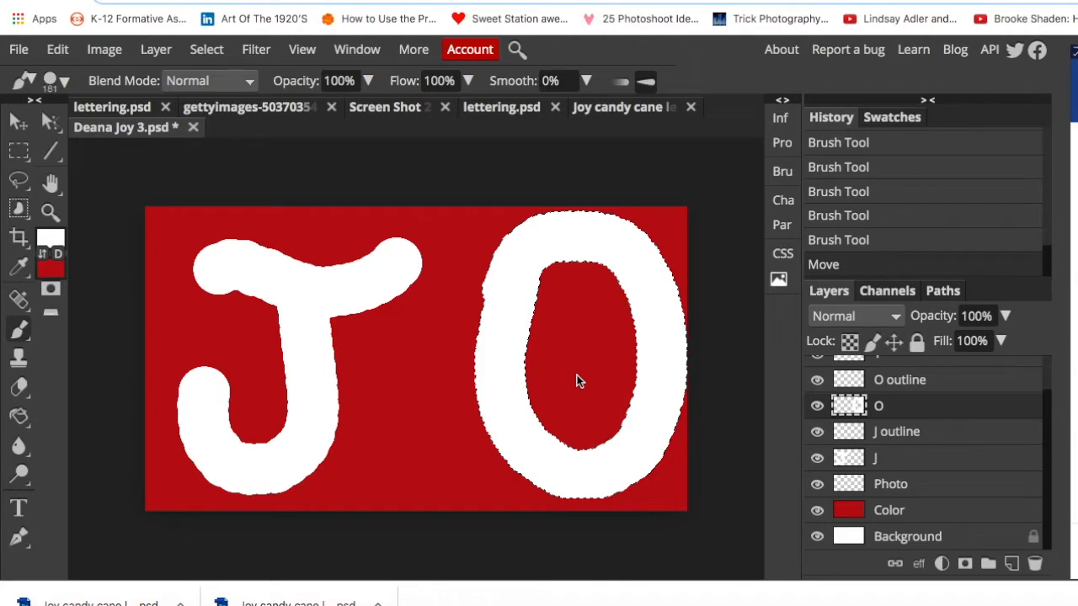
drag(576, 381, 451, 381)
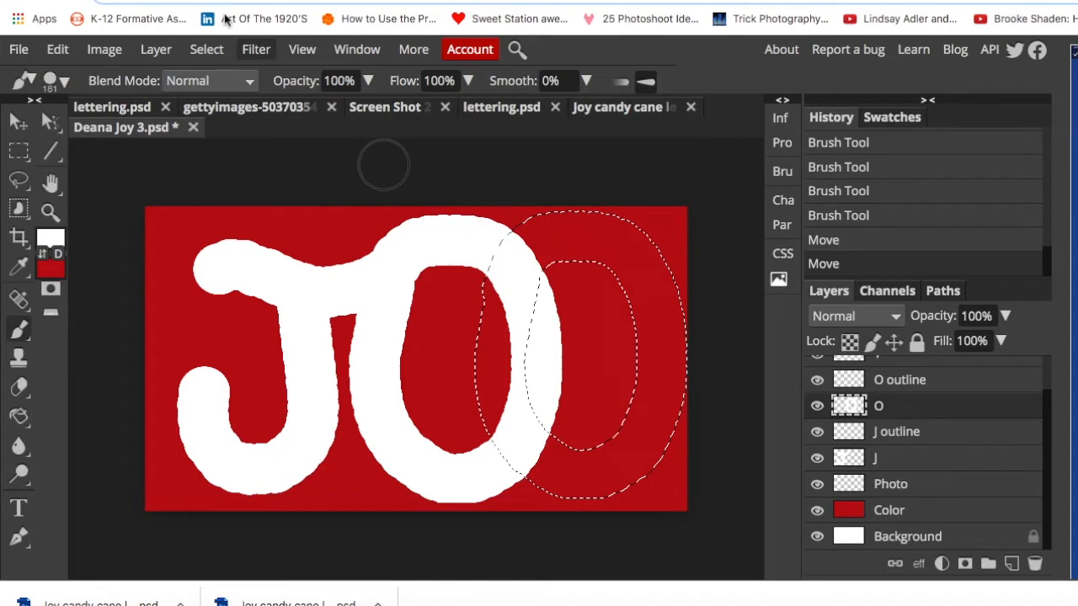
click(202, 50)
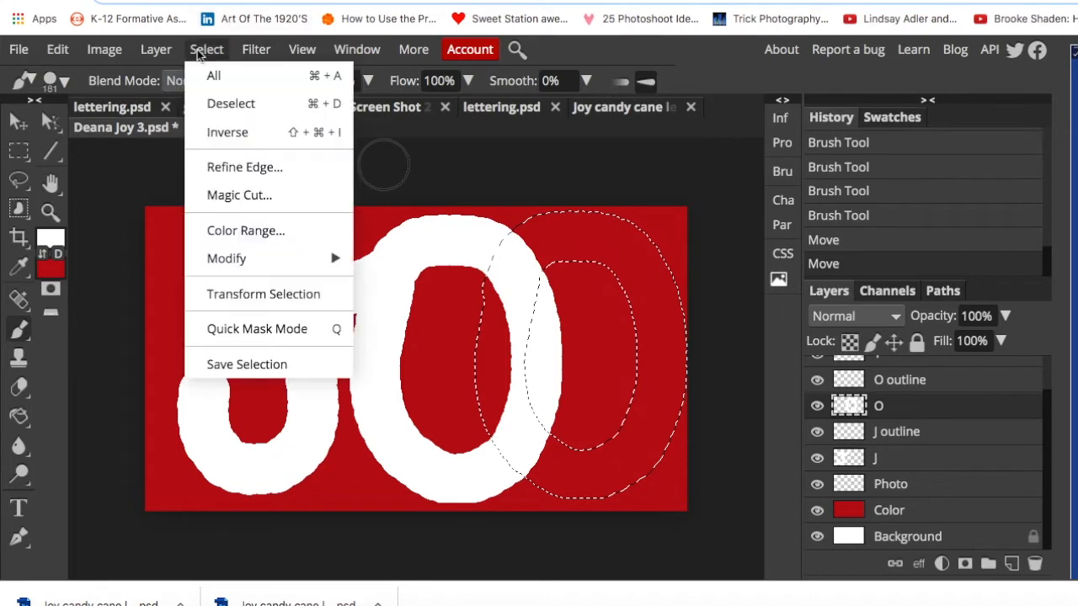
click(215, 107)
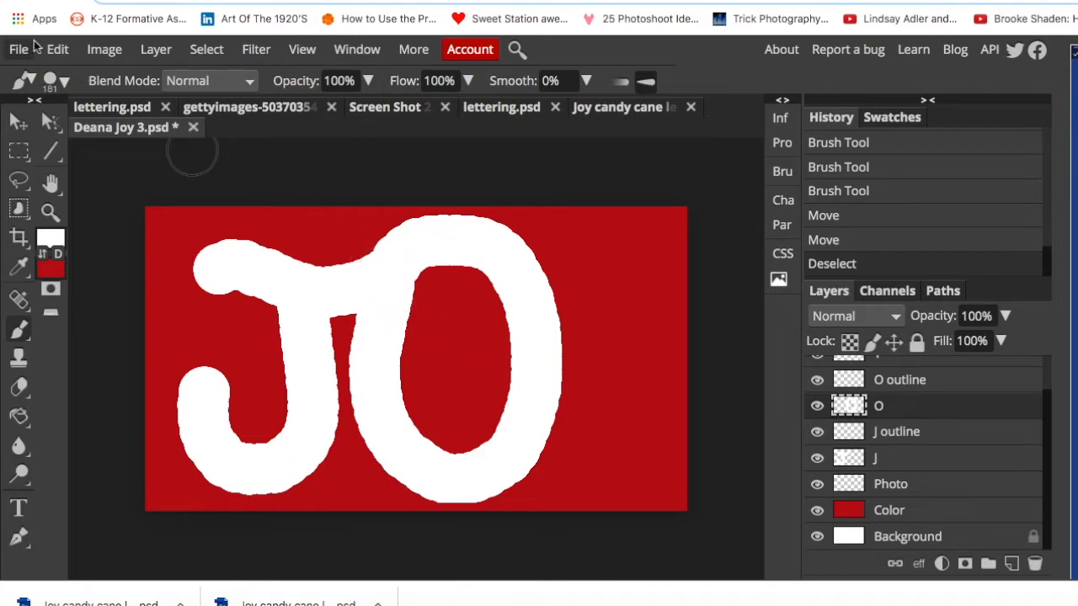
- Scale the O down proportionally to about 86% and position it over the right end of the J's top bar
click(57, 51)
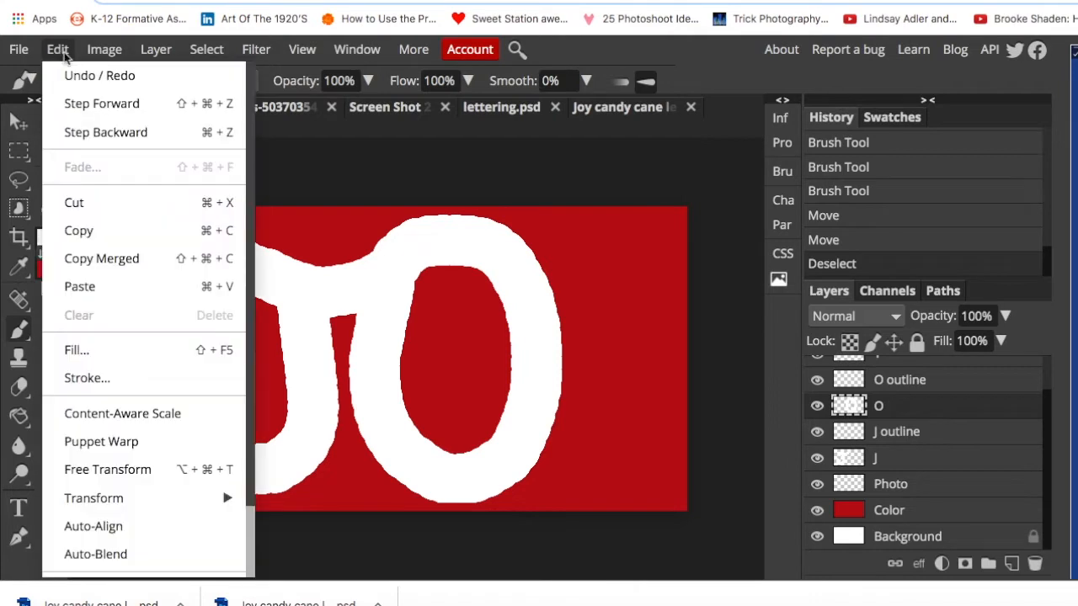
mouse_move(99, 500)
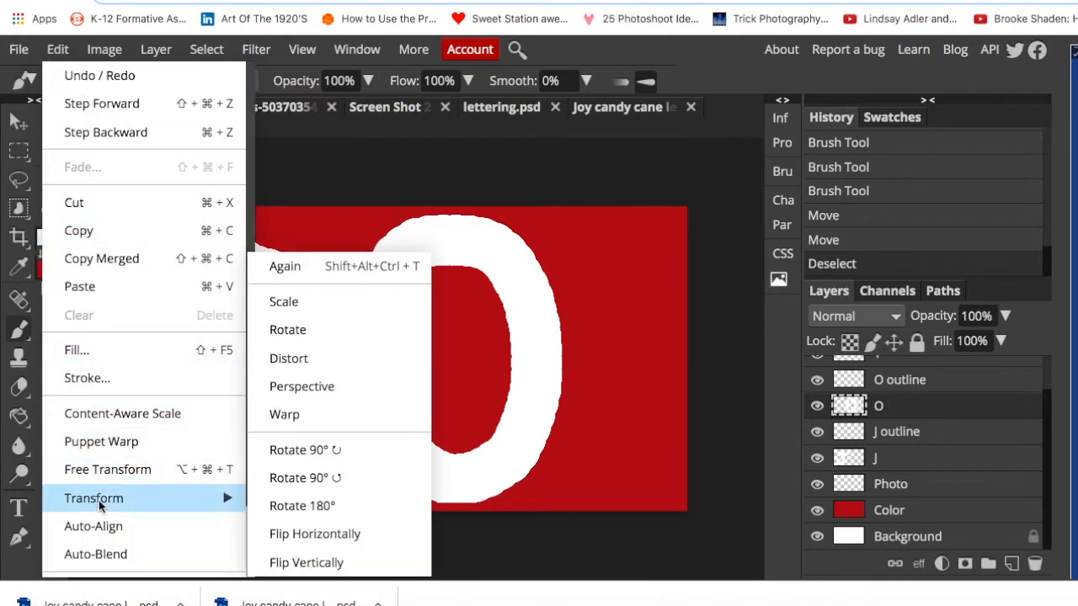
click(286, 301)
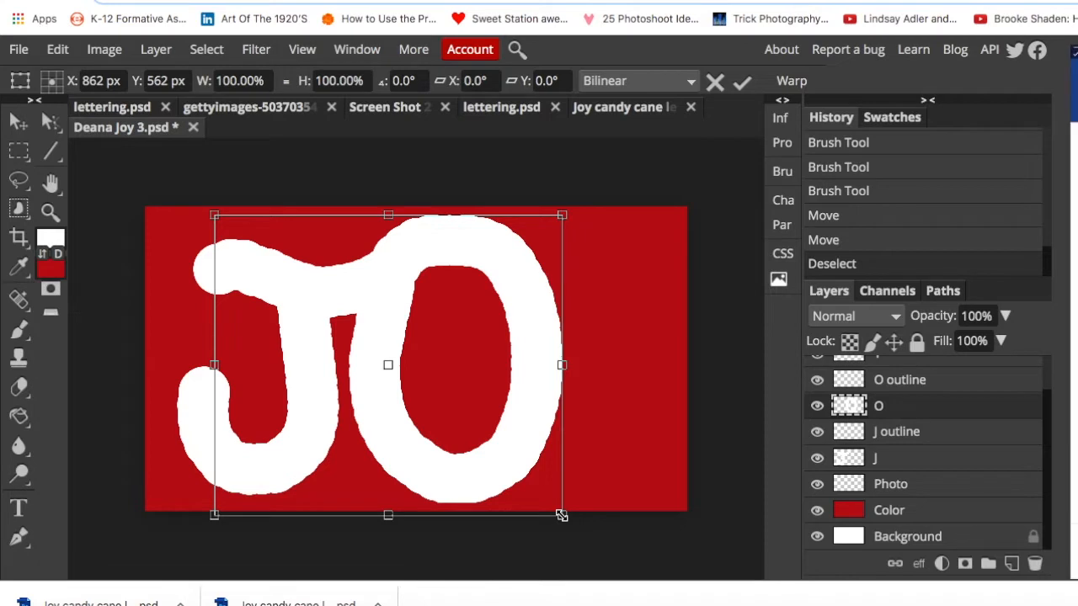
drag(561, 515, 495, 456)
drag(408, 343, 445, 370)
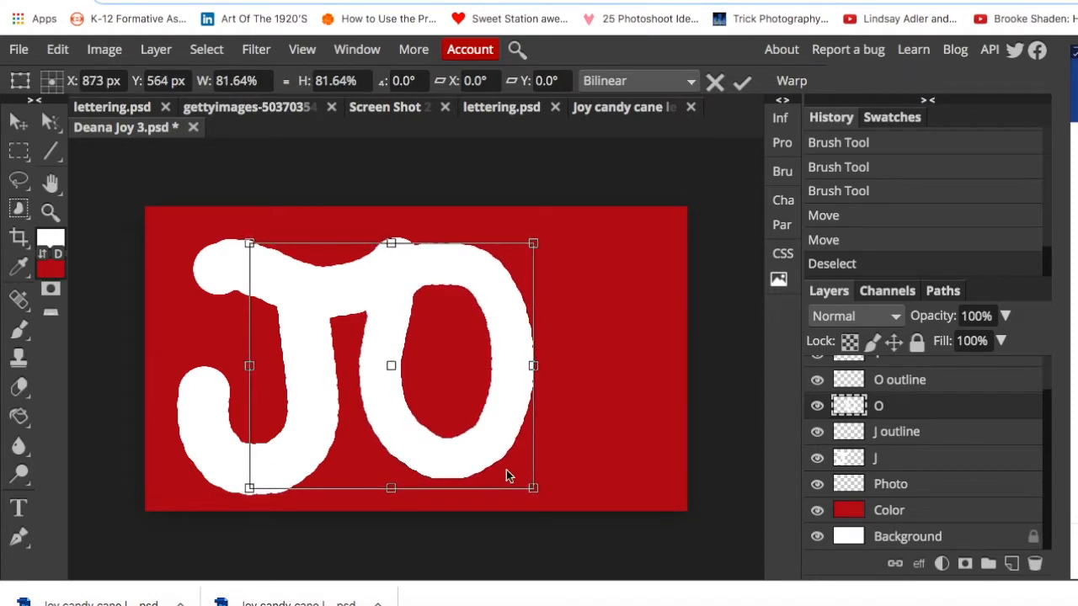
drag(533, 487, 548, 508)
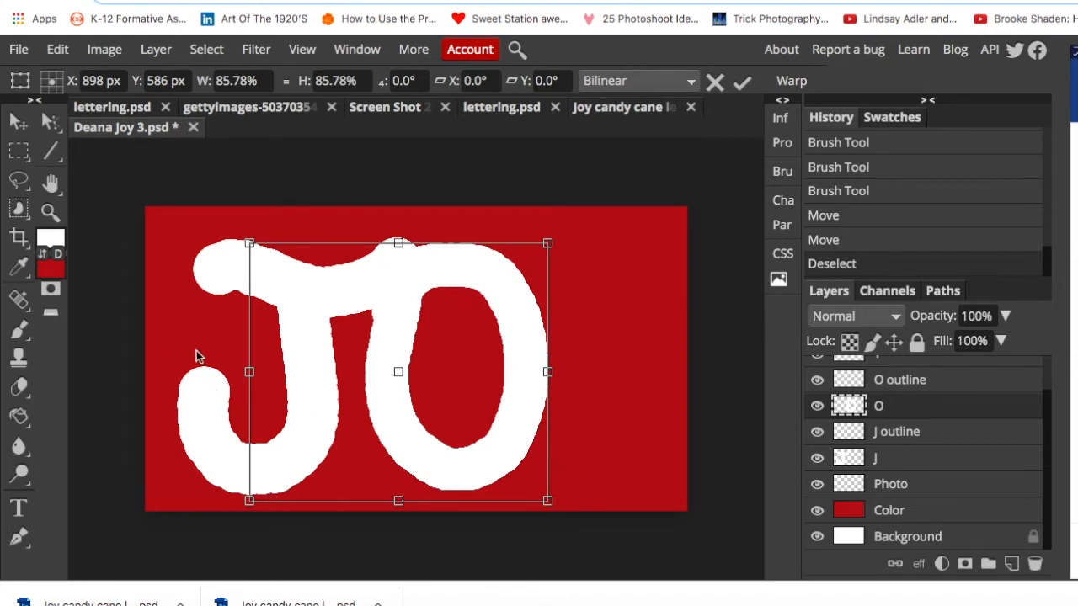
- Scale the J on its own layer down proportionally to about 94% and nudge it into place beside the O
click(900, 463)
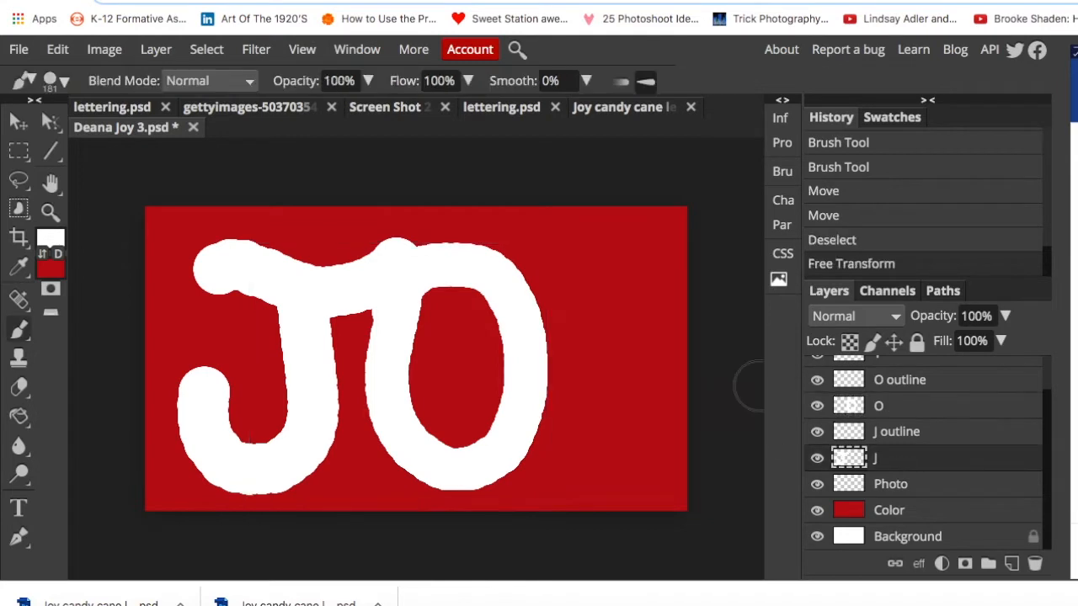
click(54, 48)
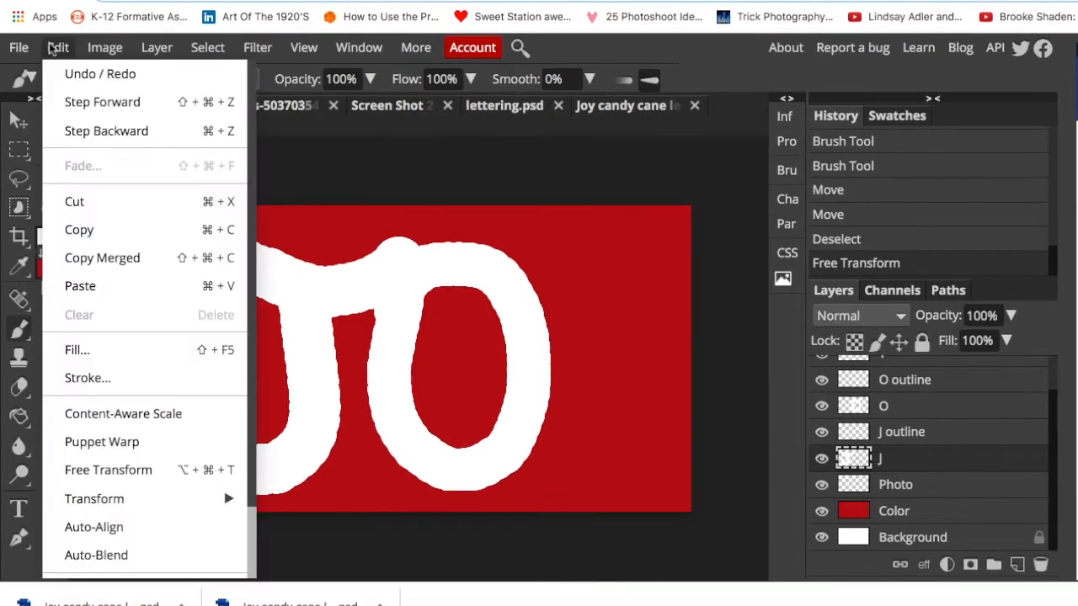
mouse_move(75, 500)
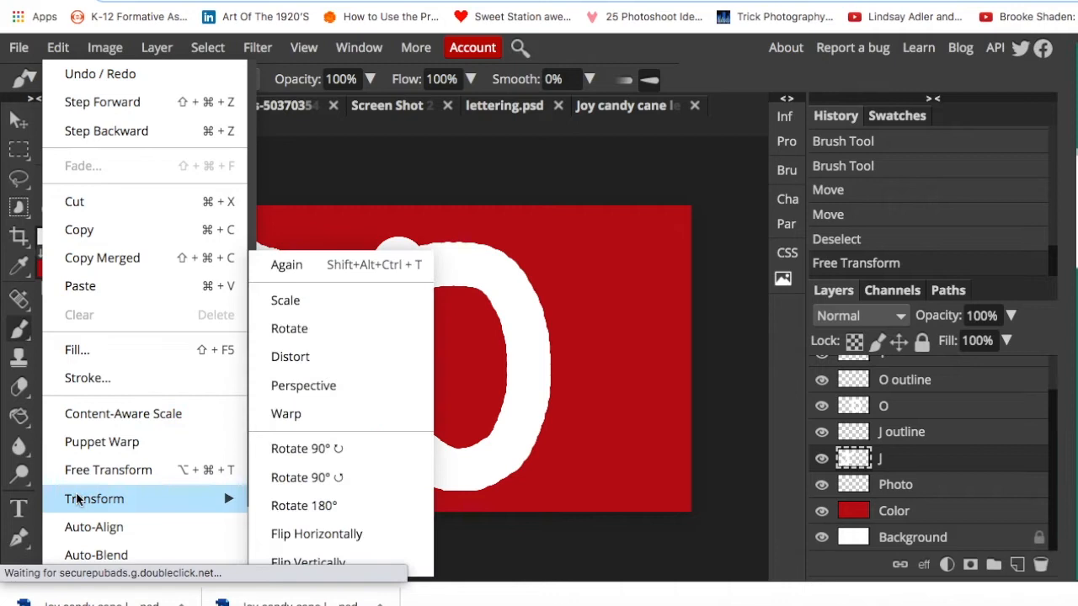
click(285, 300)
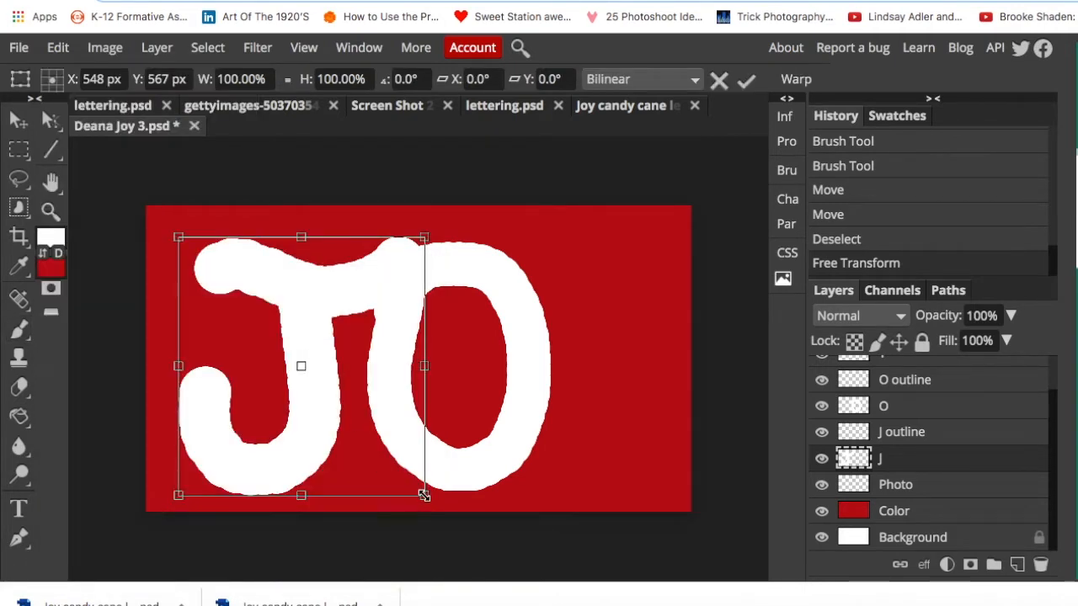
mouse_move(423, 496)
mouse_down()
mouse_move(392, 471)
mouse_move(410, 488)
mouse_up()
mouse_move(353, 397)
mouse_down()
mouse_move(357, 406)
mouse_move(359, 396)
mouse_up()
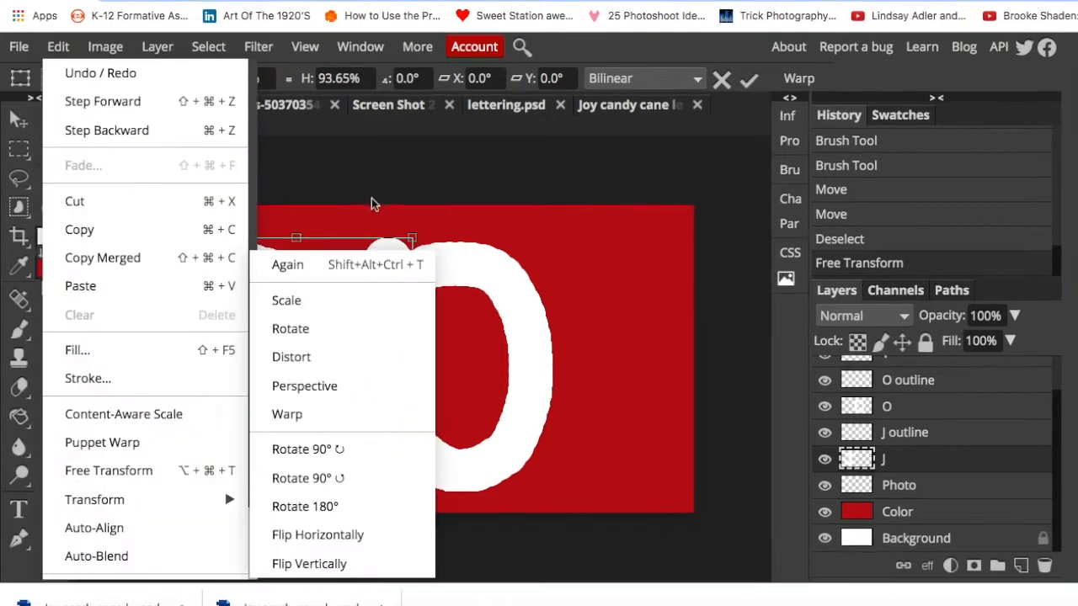
click(384, 167)
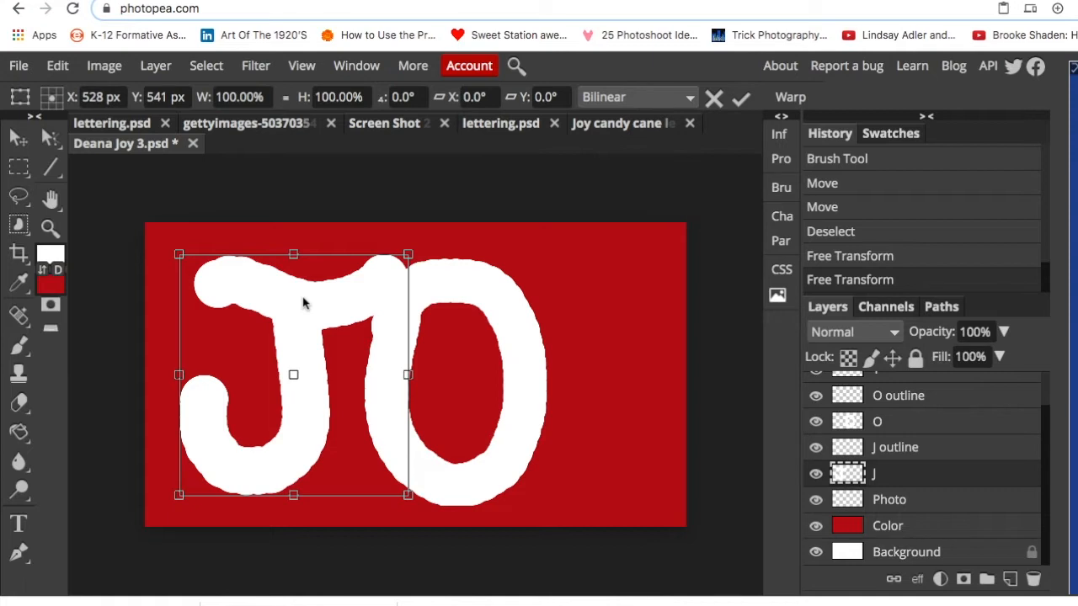
- Rotate the J slightly clockwise so it leans toward the O, and adjust its position so the two letters overlap
click(56, 69)
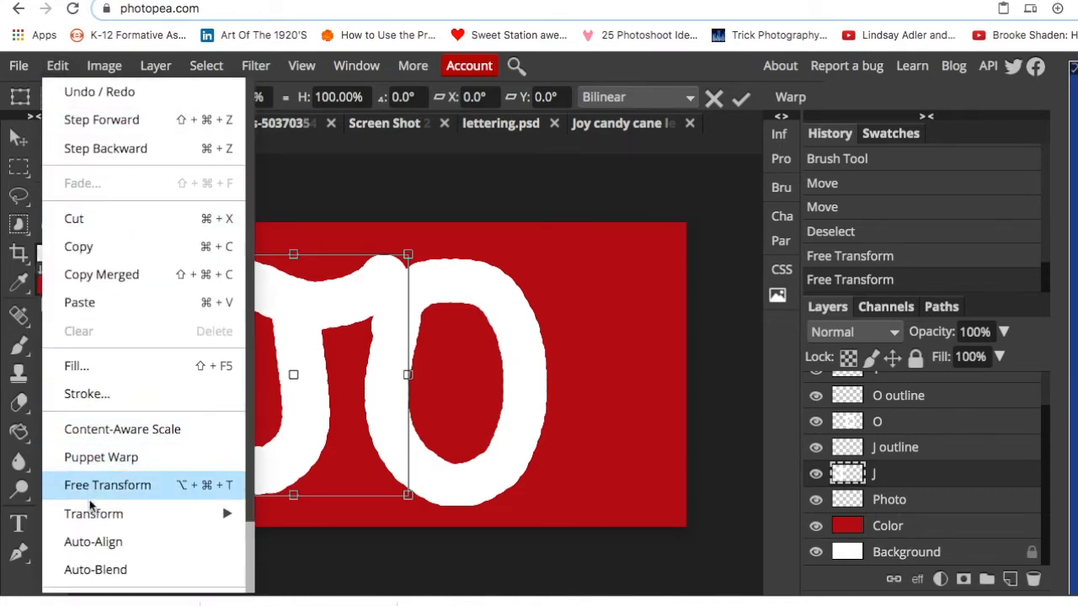
mouse_move(91, 515)
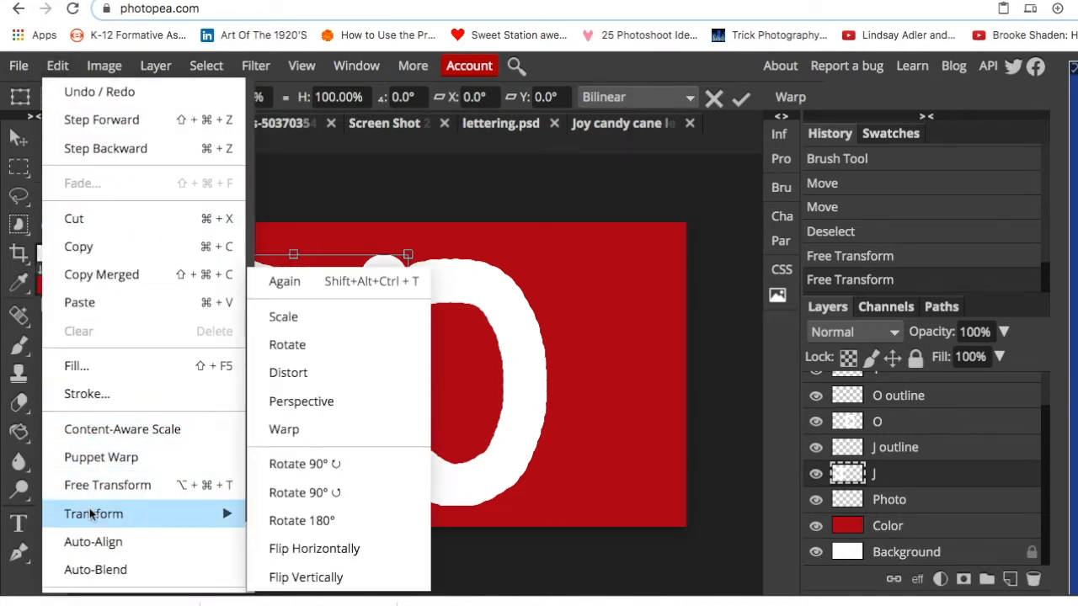
click(291, 352)
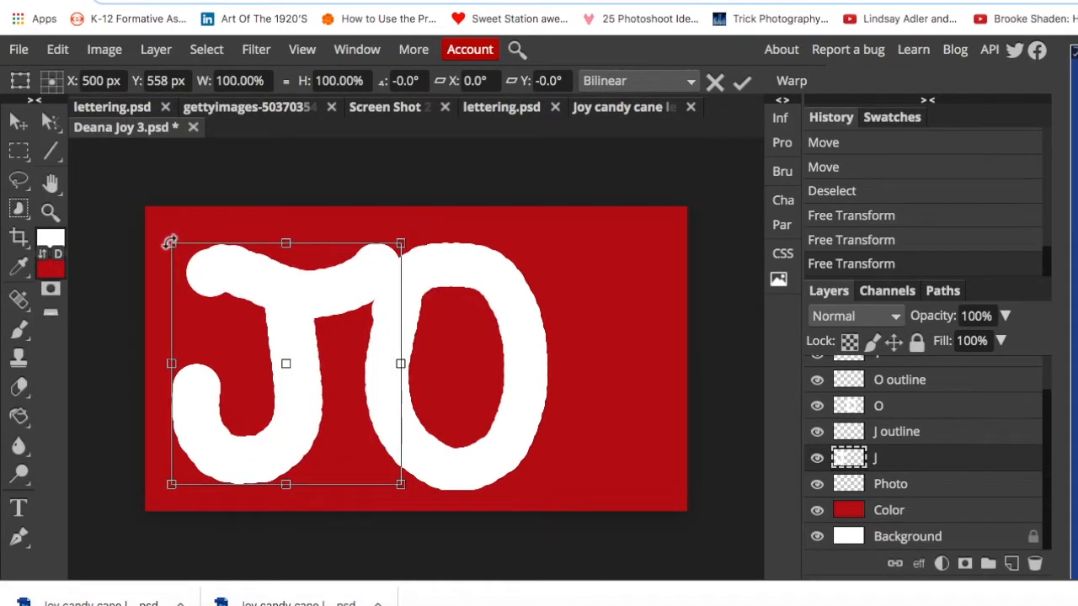
drag(169, 242, 214, 235)
drag(284, 292, 296, 288)
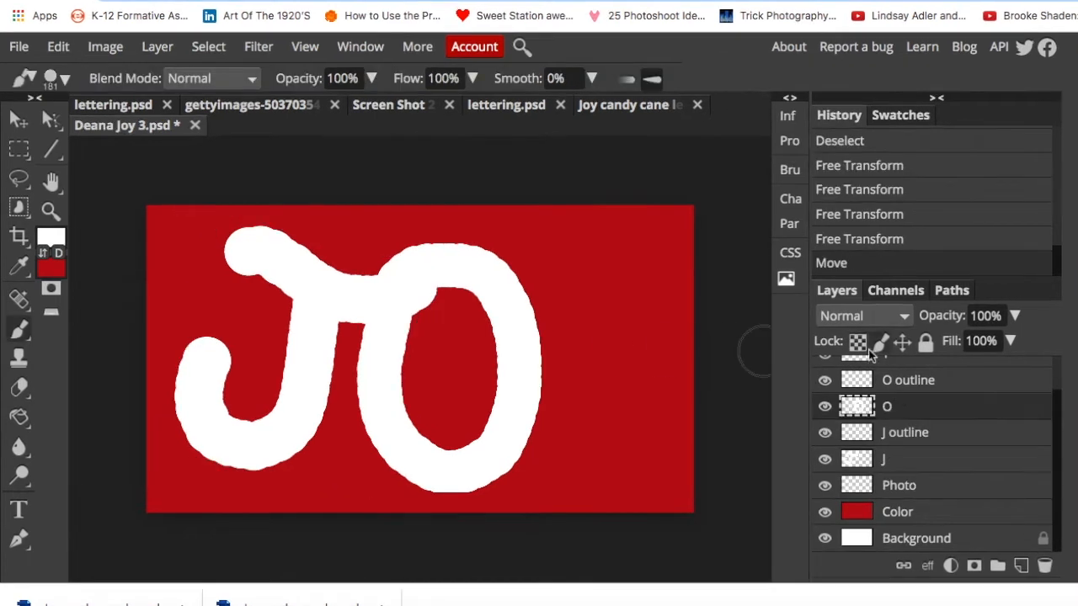
- Paint a large white letter Y on the Y layer, with its left arm overlapping the O's upper right edge
scroll(926, 431, up, 1)
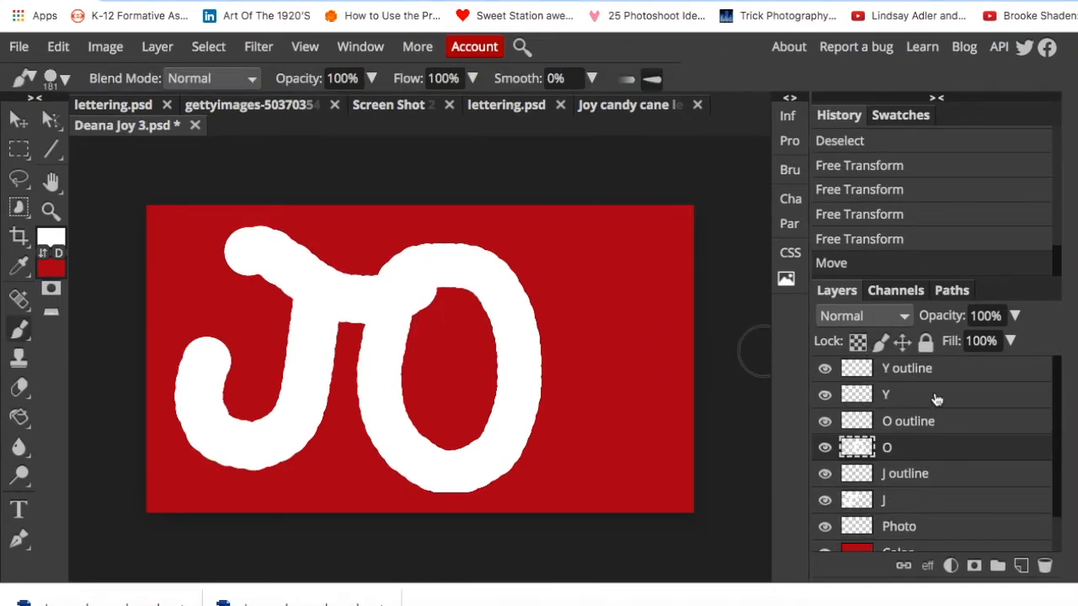
click(936, 395)
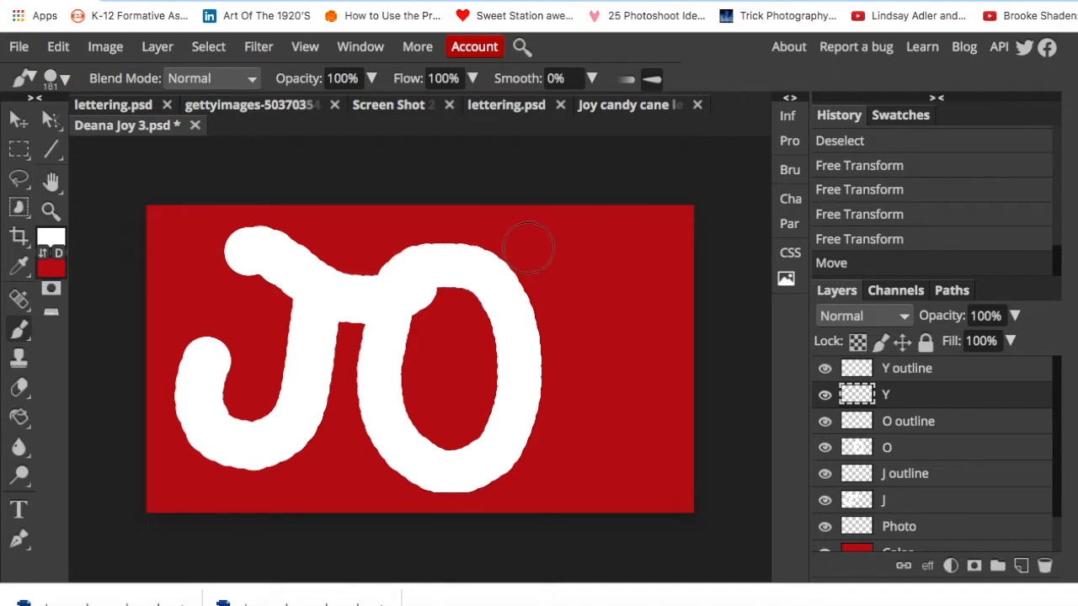
mouse_move(497, 244)
mouse_down()
mouse_move(554, 344)
mouse_move(591, 322)
mouse_move(643, 239)
mouse_up()
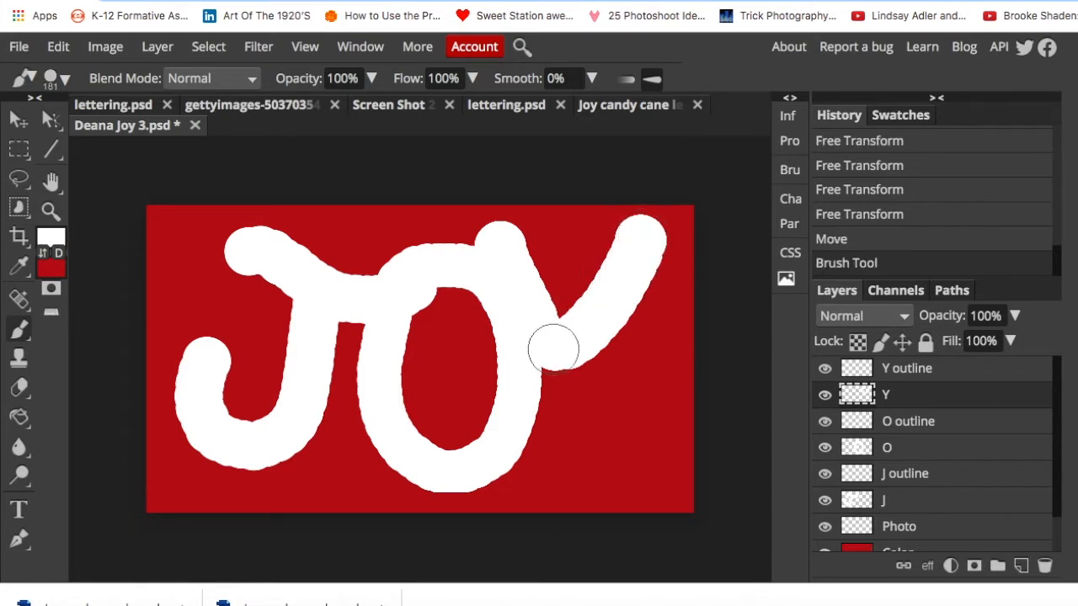
drag(560, 356, 569, 460)
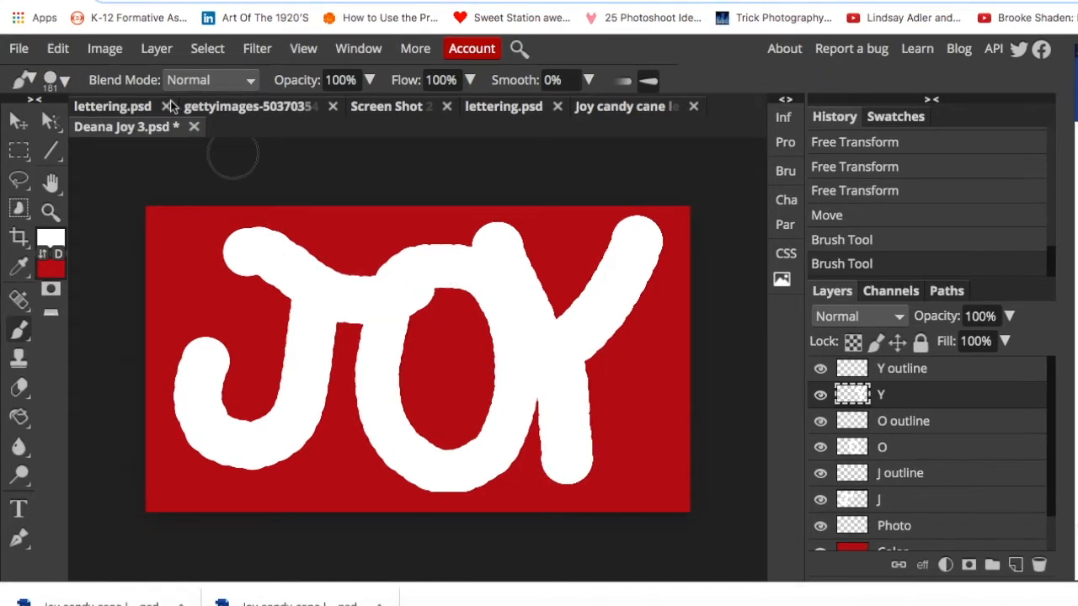
- Scale the Y down proportionally to about 90% and move it slightly right and down so it still overlaps the O
click(57, 48)
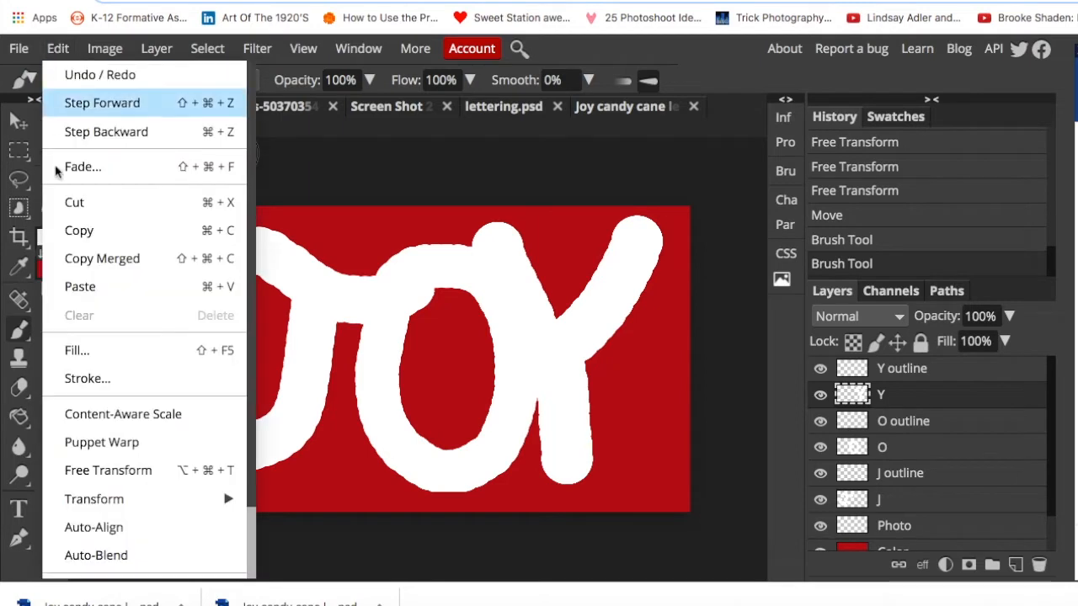
mouse_move(103, 491)
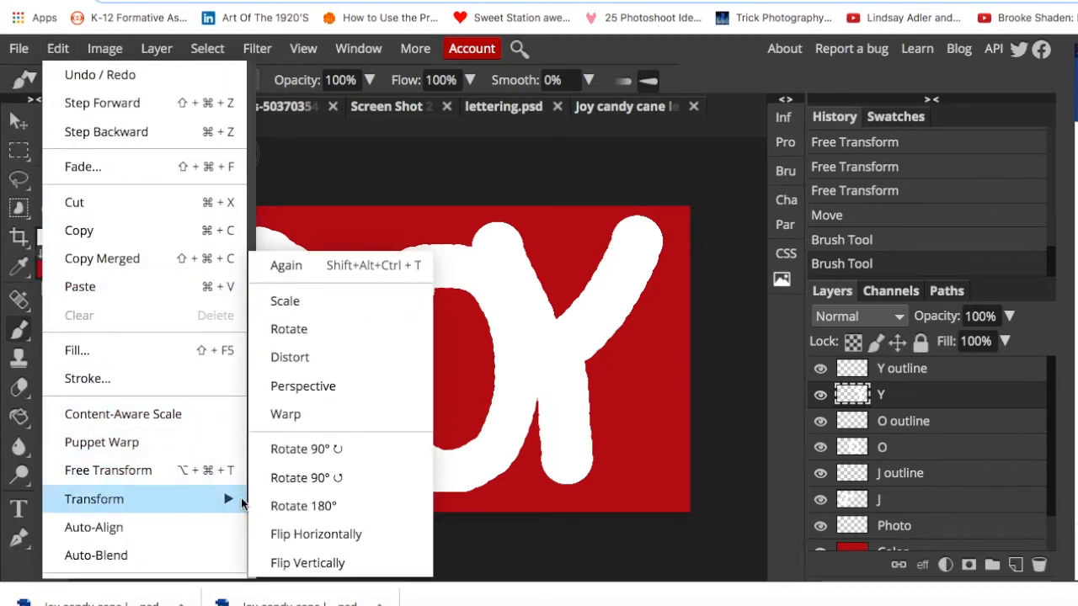
click(299, 305)
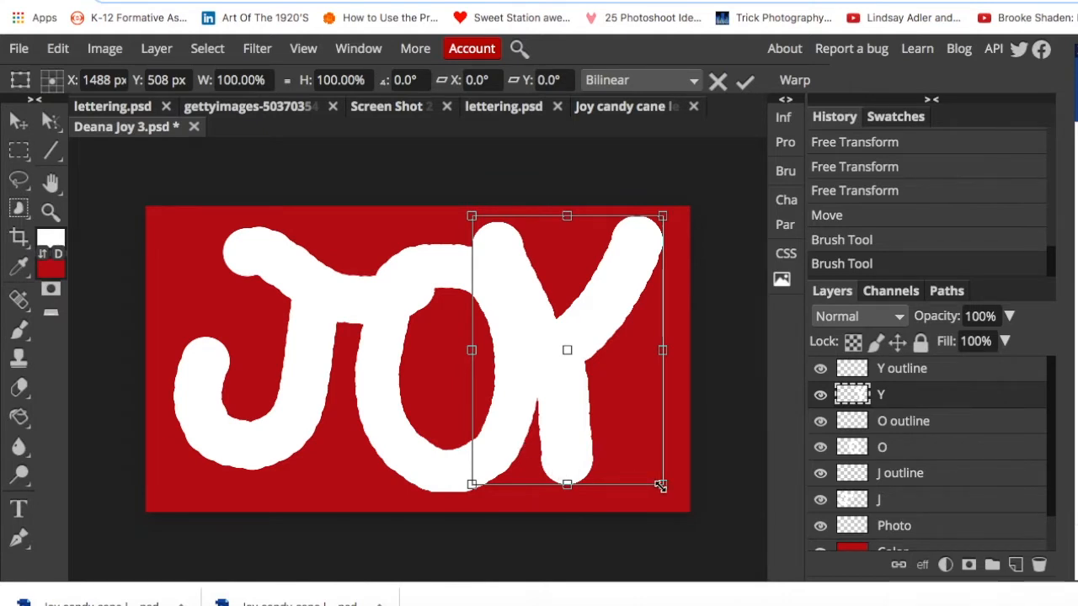
drag(661, 486, 644, 458)
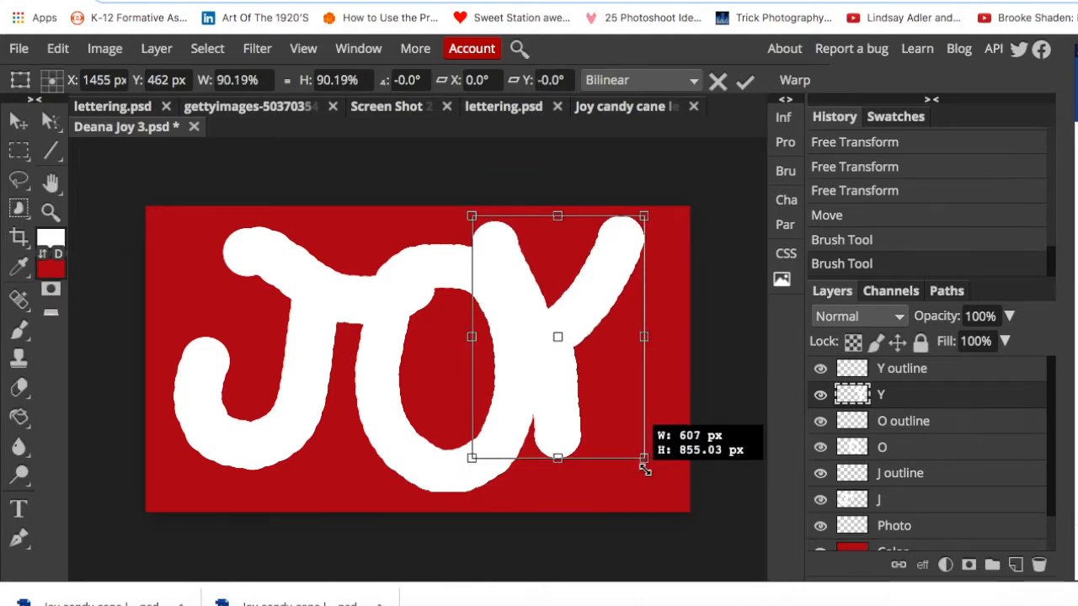
drag(612, 426, 599, 404)
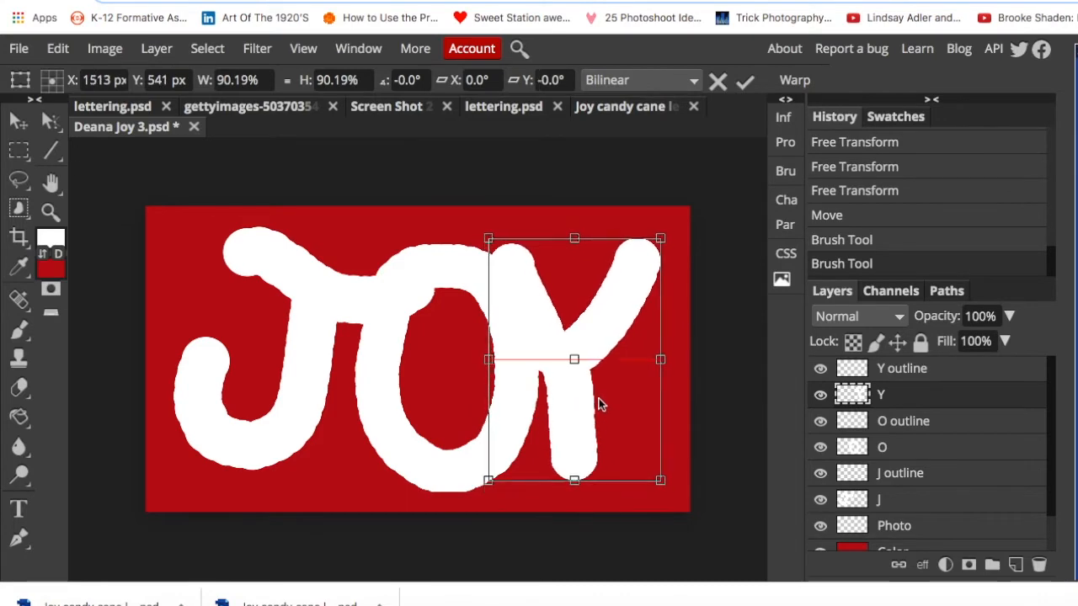
- Scale the O down slightly on its layer, keeping it between the J and the Y
click(881, 447)
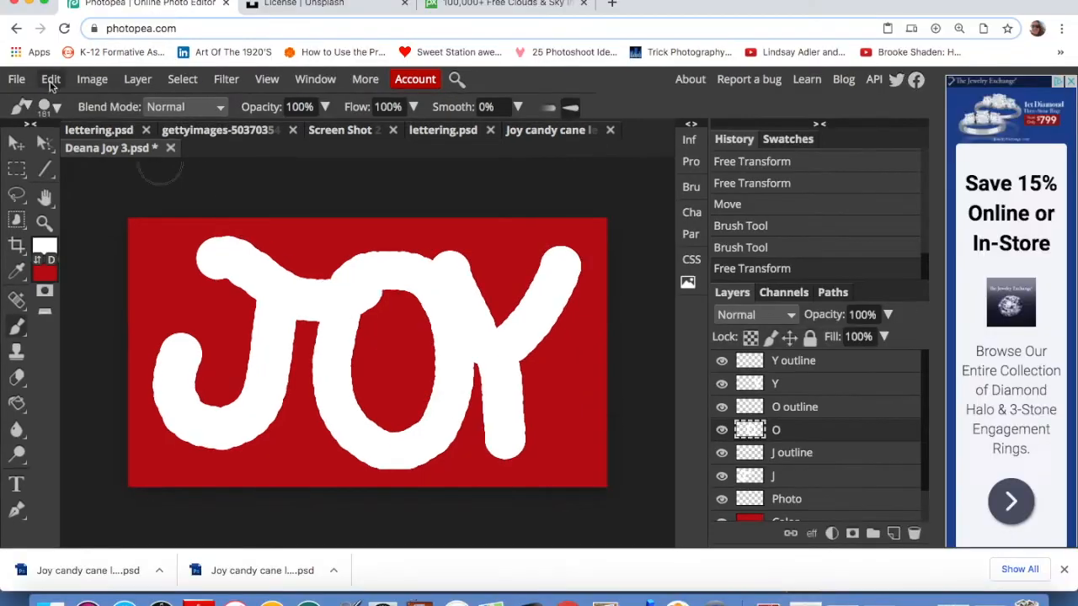
click(57, 48)
mouse_move(82, 476)
click(263, 303)
drag(475, 465, 462, 455)
- Scale the J down proportionally to 93.40% and shift it slightly left and down against the O
click(783, 477)
click(51, 79)
mouse_move(83, 474)
click(264, 296)
drag(382, 451, 368, 437)
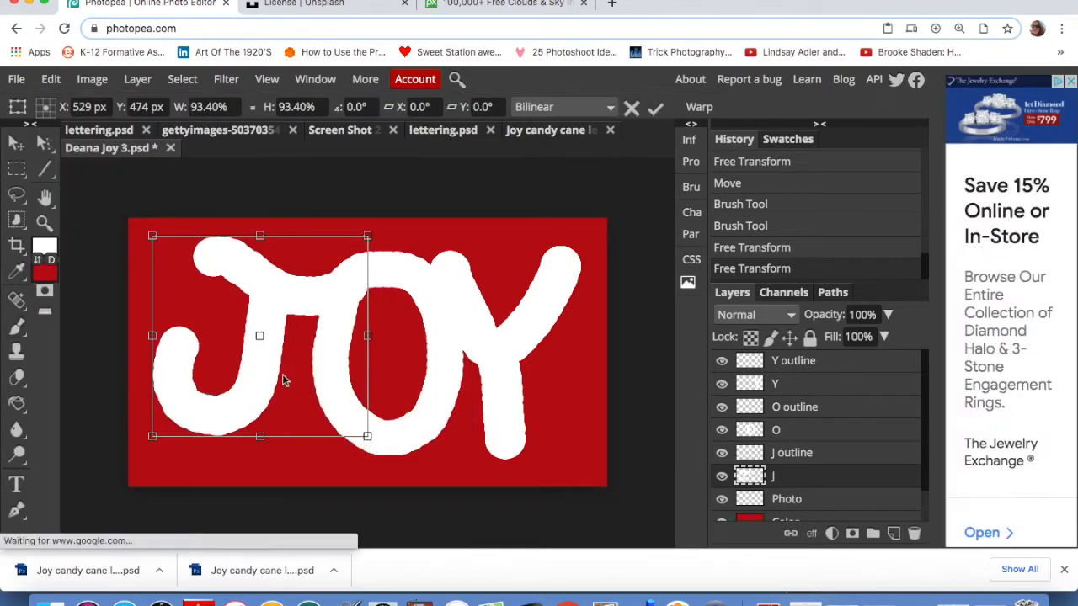
drag(277, 374, 270, 383)
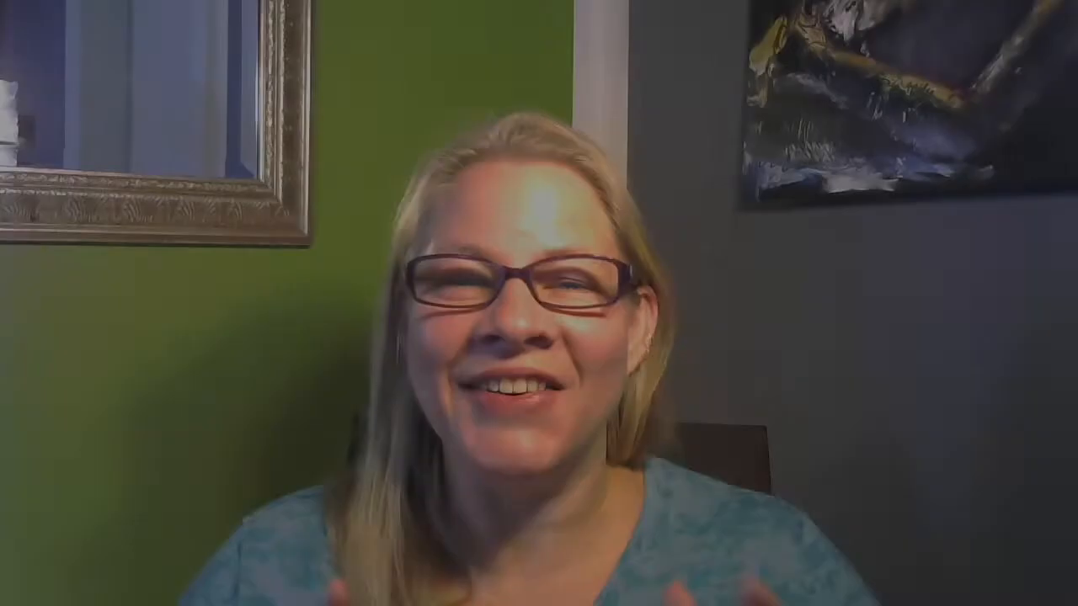
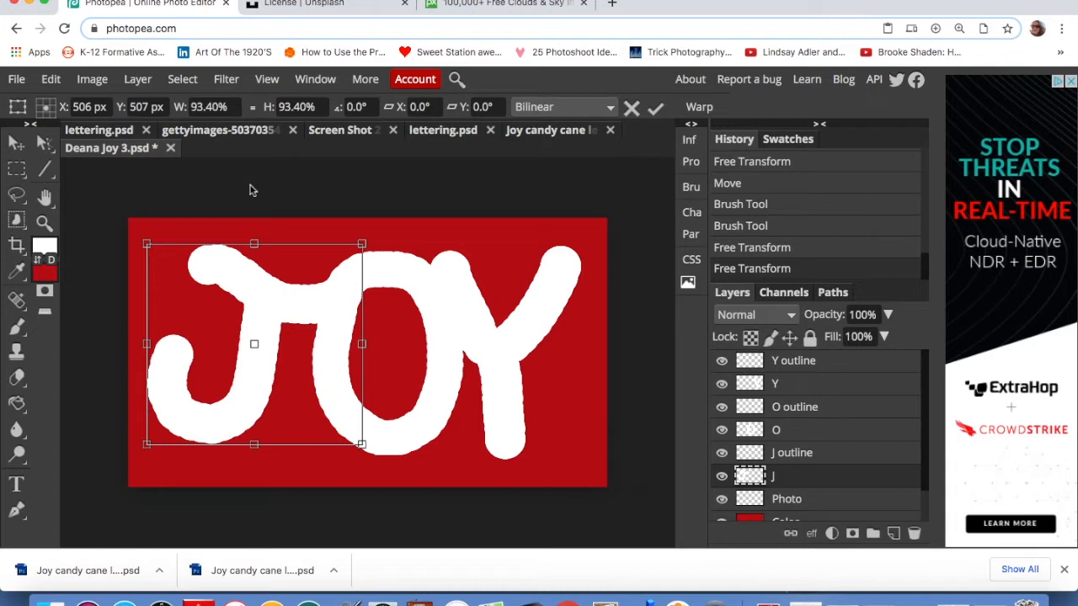
- View the Unsplash license page, and browse the cloud photos in the Pixabay search results
click(295, 5)
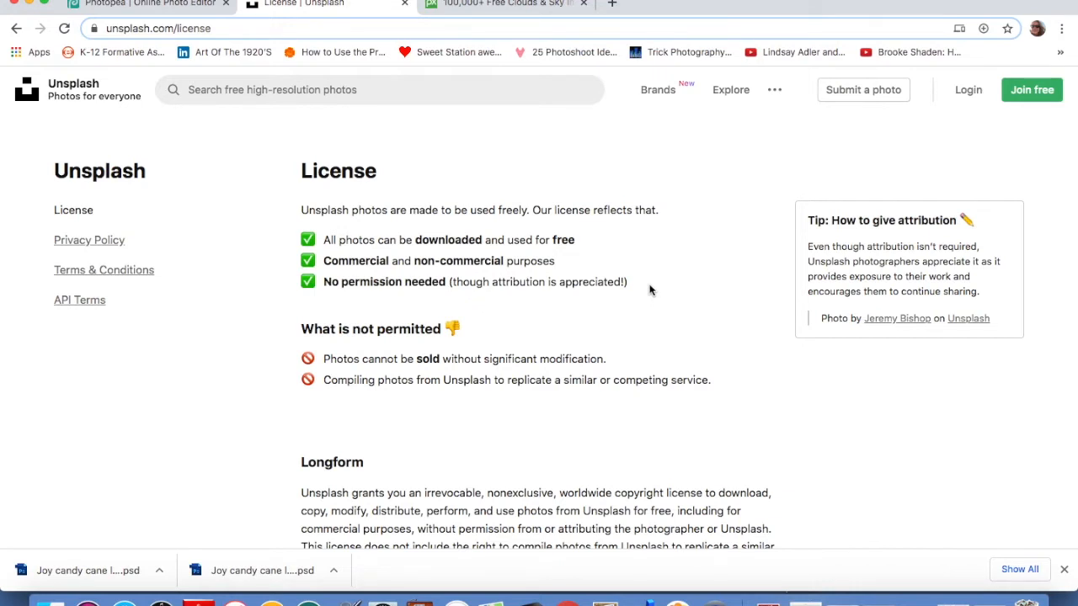
click(501, 4)
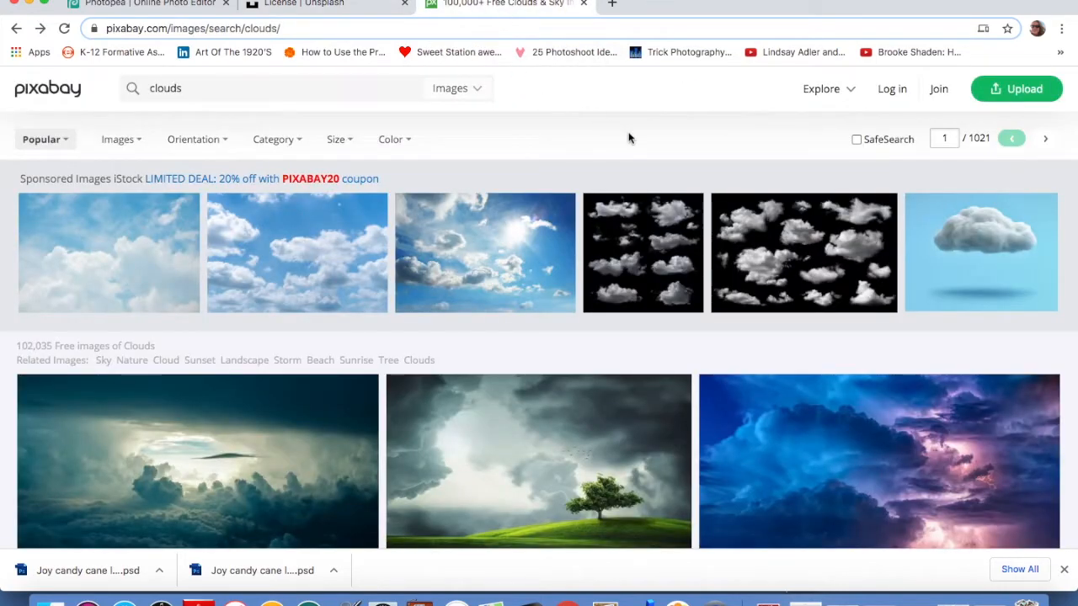
scroll(628, 137, down, 5)
scroll(628, 138, down, 12)
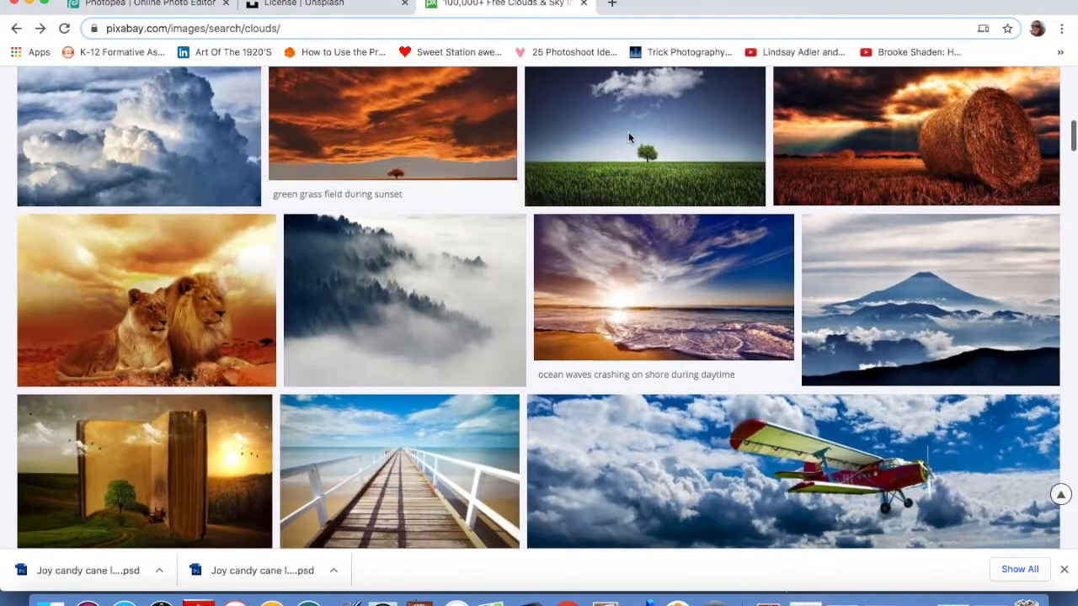
- Open the cloud search result showing a tree on a green hill under stormy clouds, and download it as a 1280×852 JPG
scroll(628, 137, up, 20)
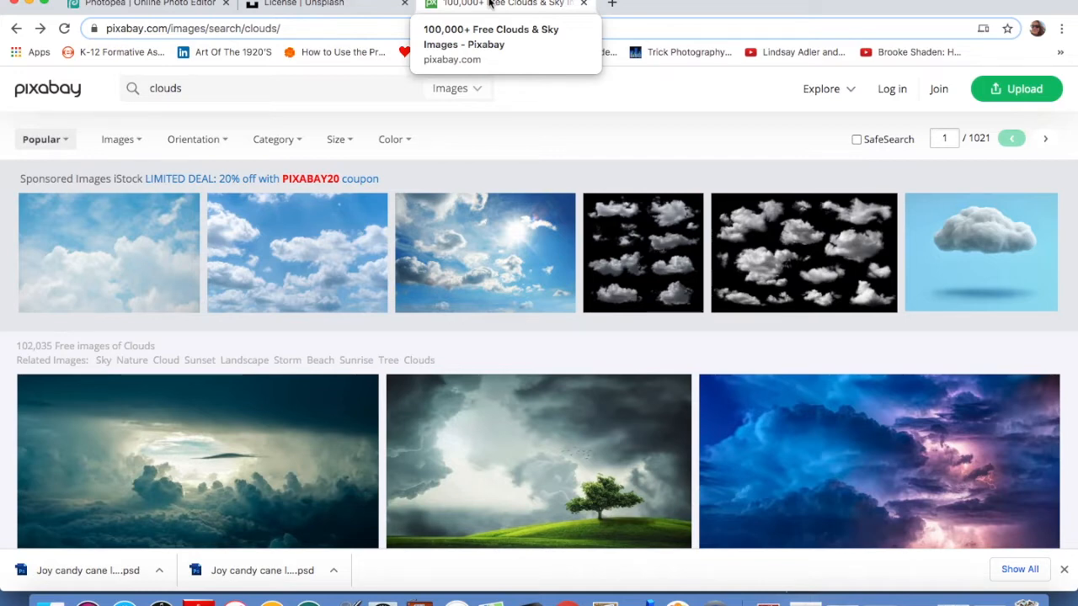
click(156, 4)
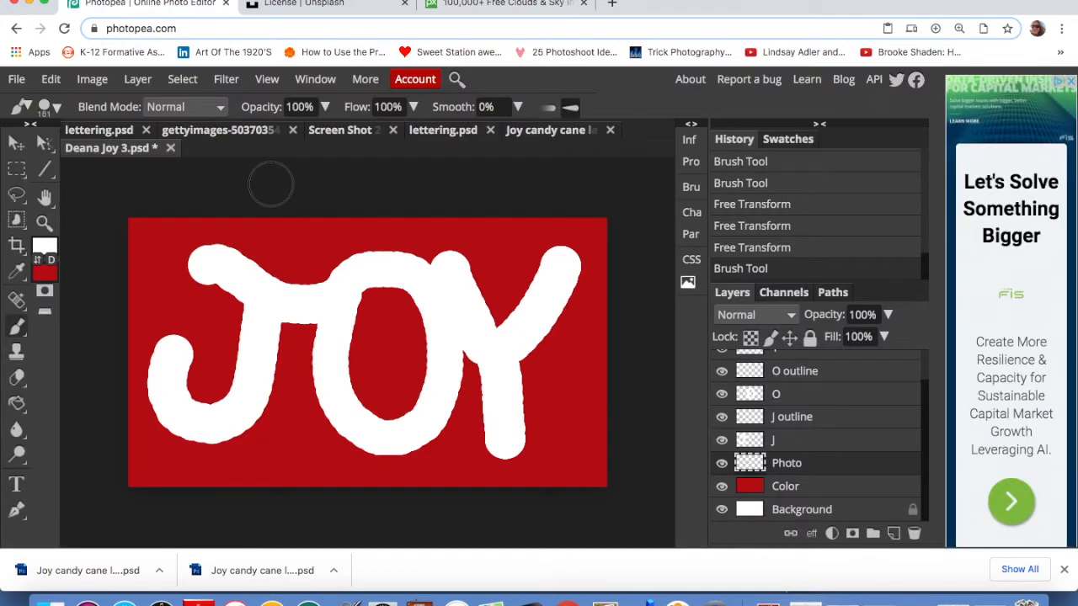
click(488, 5)
scroll(550, 347, down, 3)
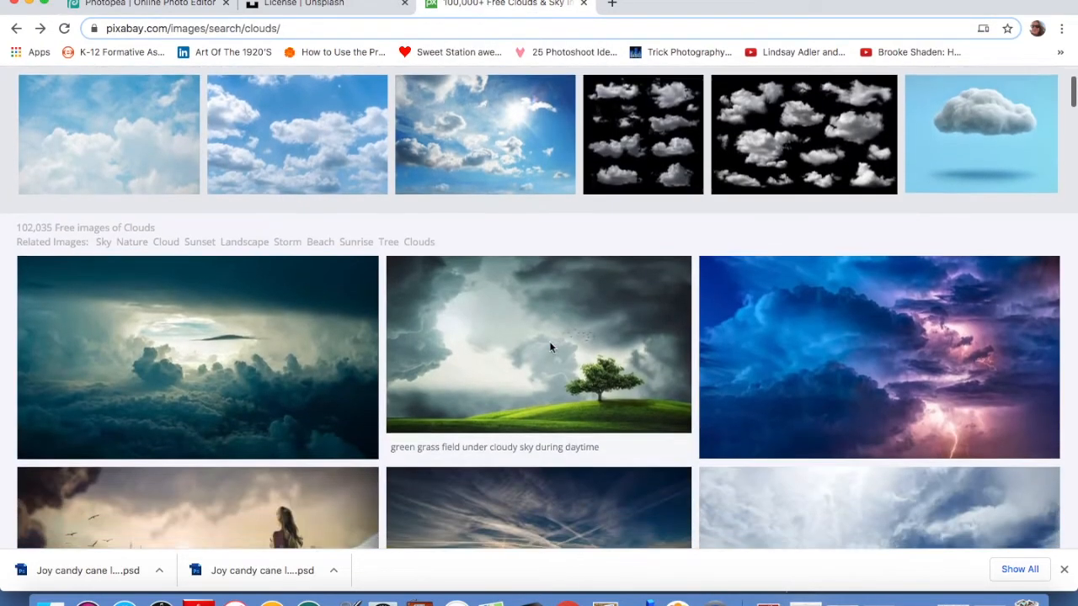
scroll(549, 341, down, 3)
scroll(551, 345, up, 2)
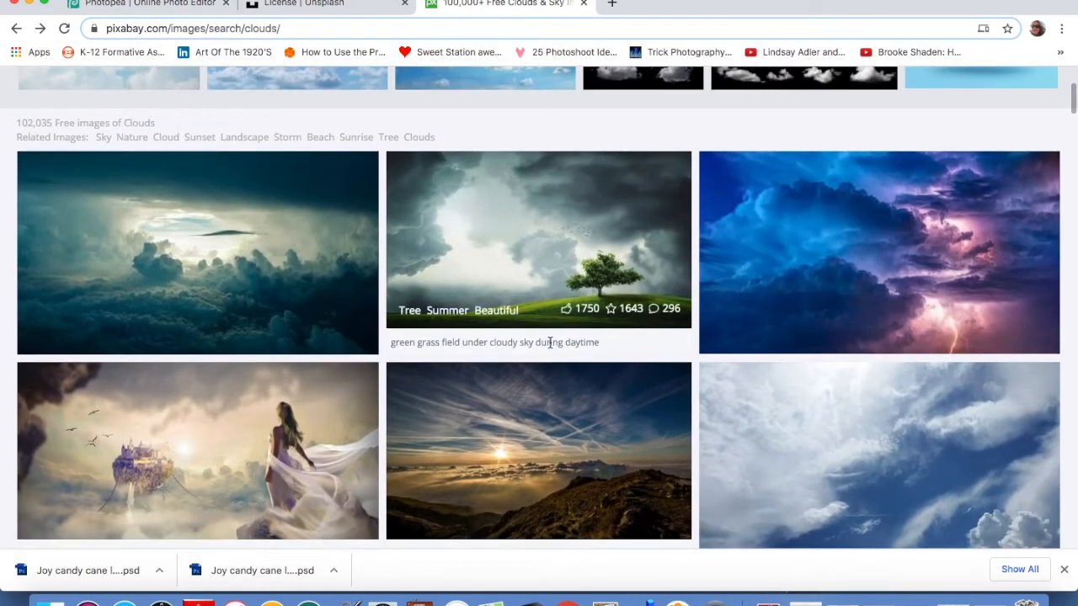
click(516, 251)
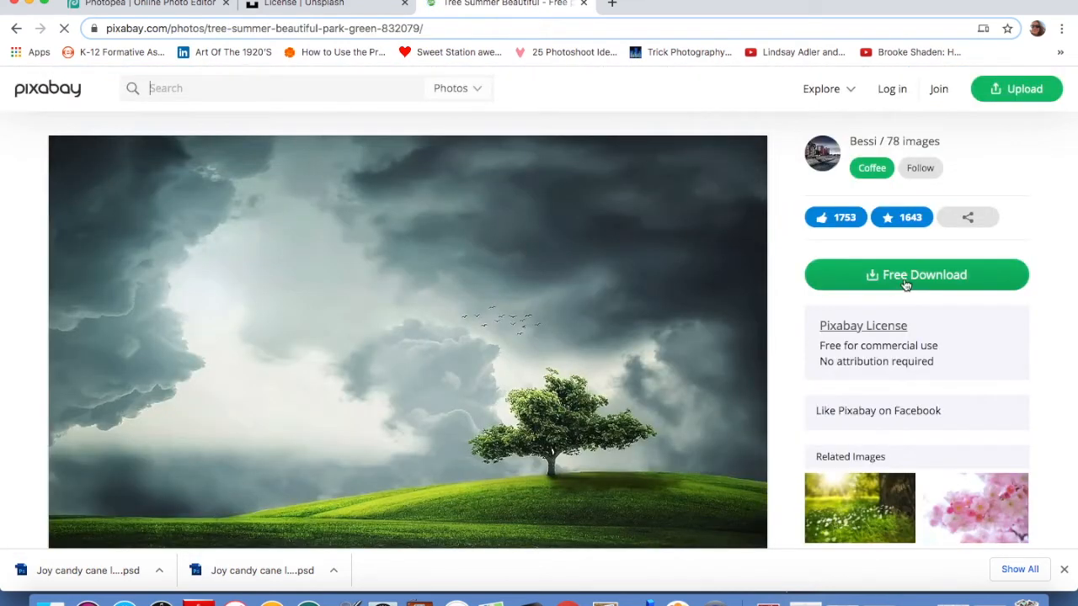
click(905, 284)
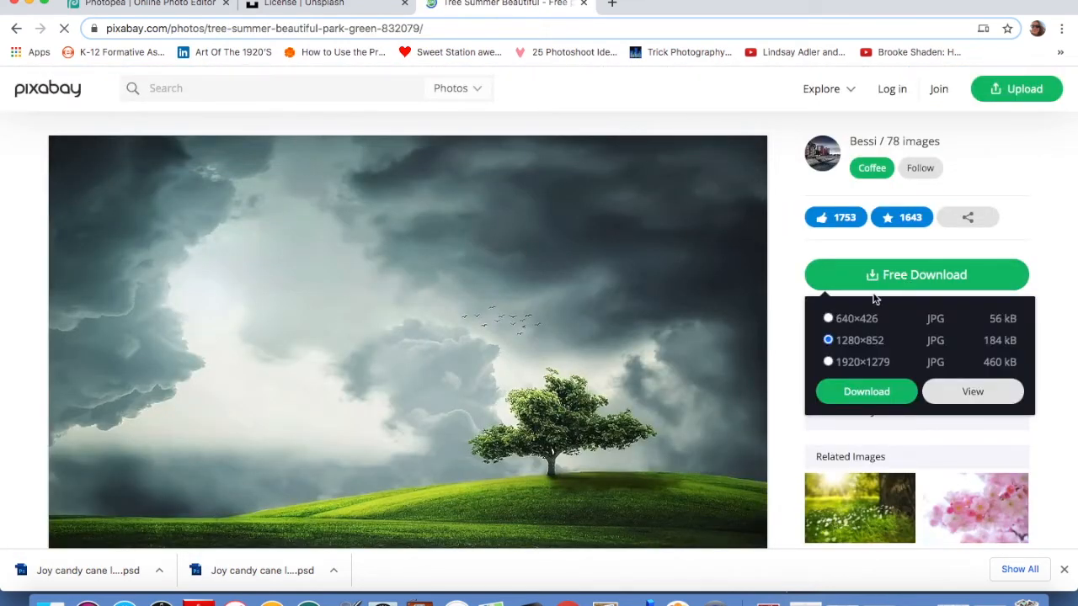
click(880, 395)
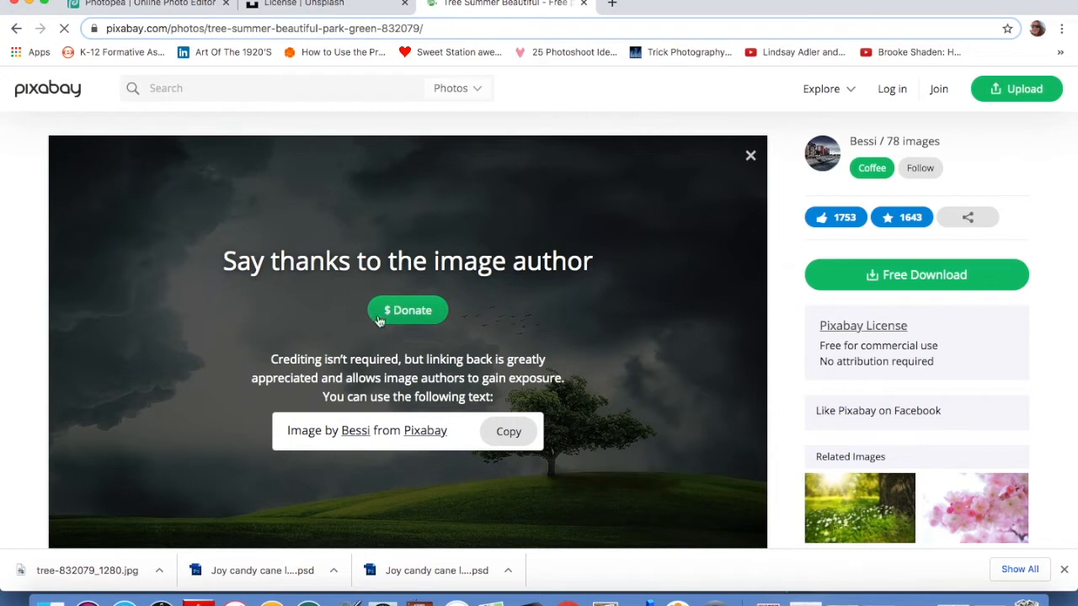
- Open the downloaded tree photo, rename its file as "Tree pixabay" followed by the image author's name, and close the preview
scroll(383, 330, down, 2)
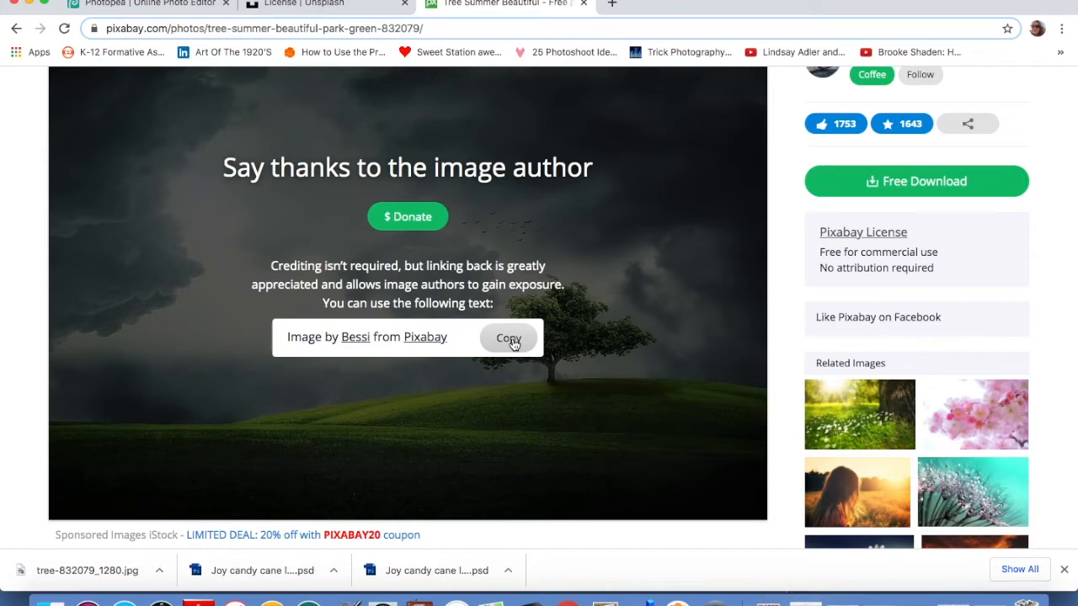
scroll(598, 322, down, 5)
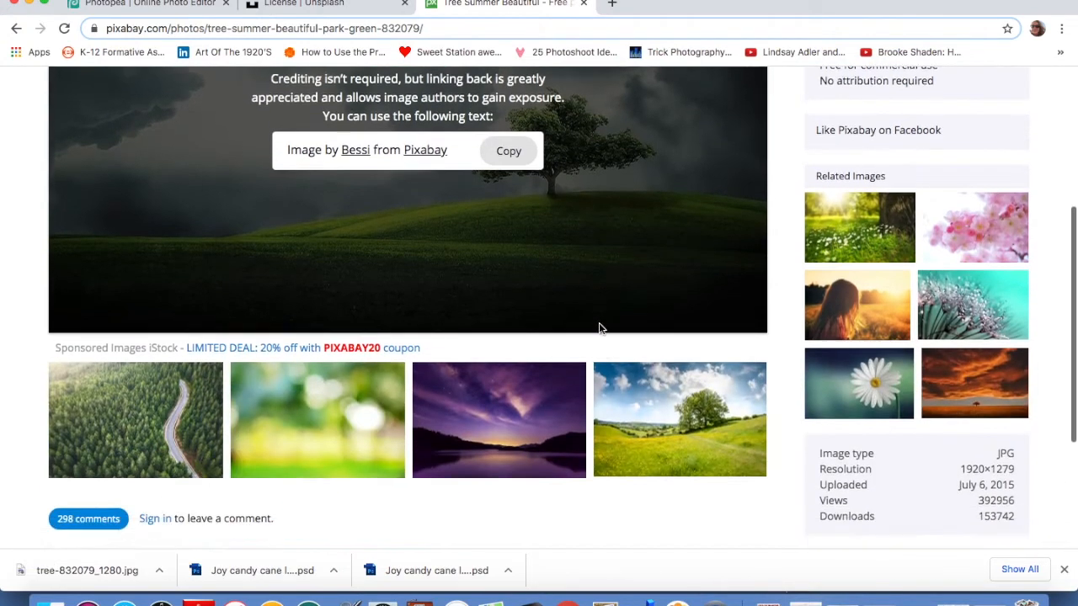
scroll(599, 325, up, 1)
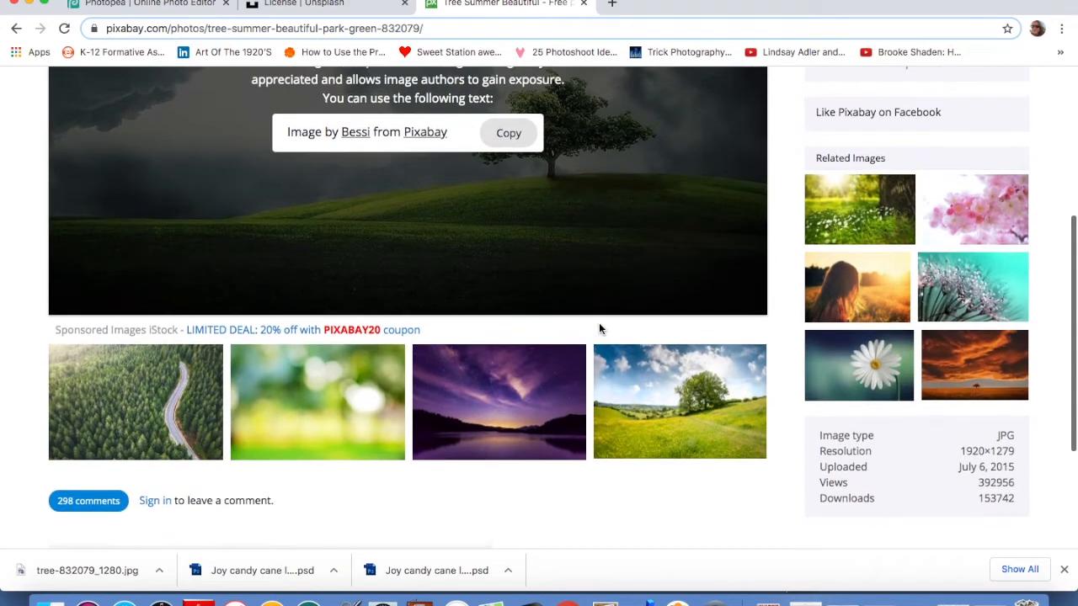
click(73, 574)
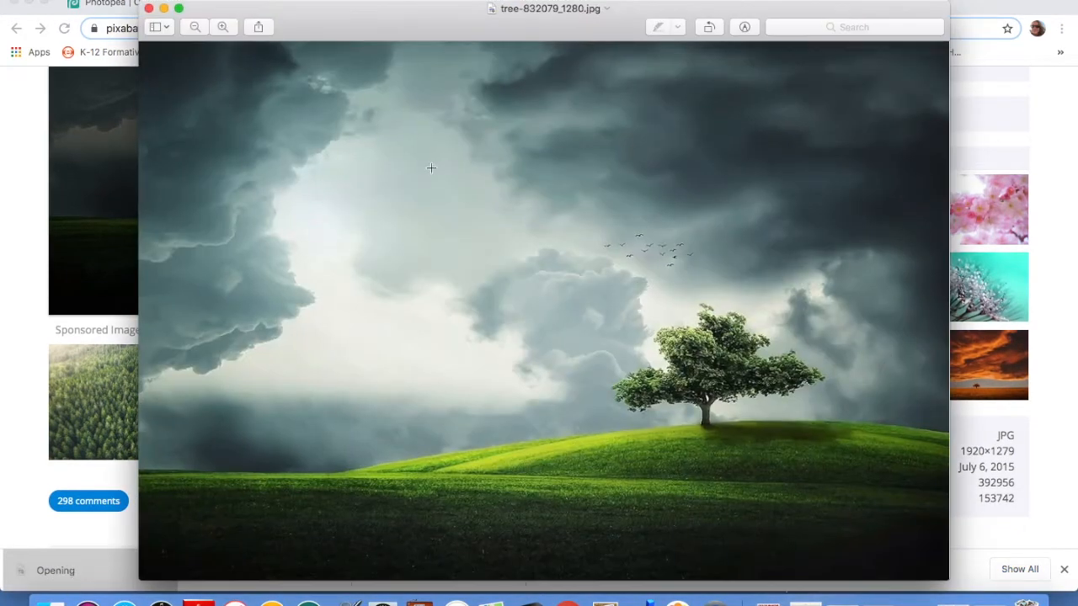
click(605, 9)
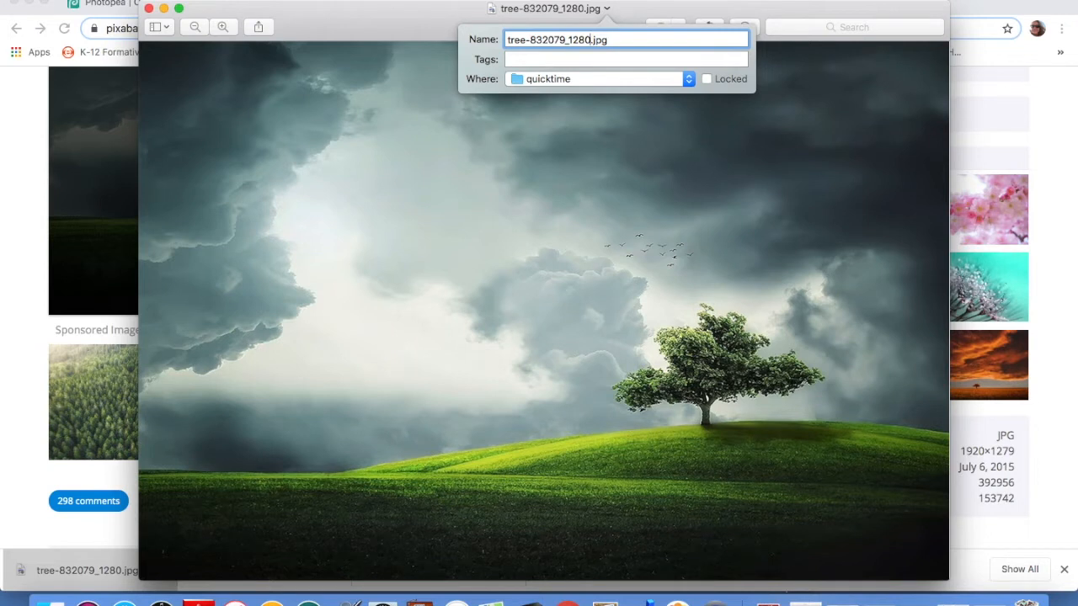
key(BackSpace)
key(BackSpace)
key(BackSpace)
key(BackSpace)
key(BackSpace)
key(BackSpace)
key(BackSpace)
key(BackSpace)
key(BackSpace)
key(BackSpace)
key(BackSpace)
key(BackSpace)
key(BackSpace)
key(BackSpace)
key(BackSpace)
key(BackSpace)
text(Base)
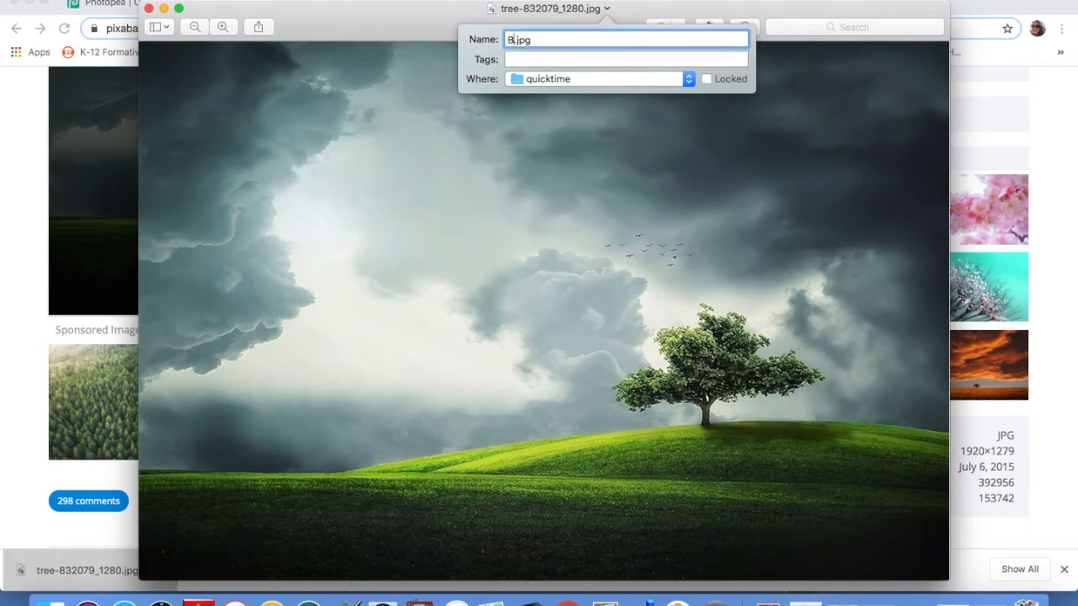
key(BackSpace)
key(BackSpace)
key(BackSpace)
key(BackSpace)
text(Tree pixabay Bessie)
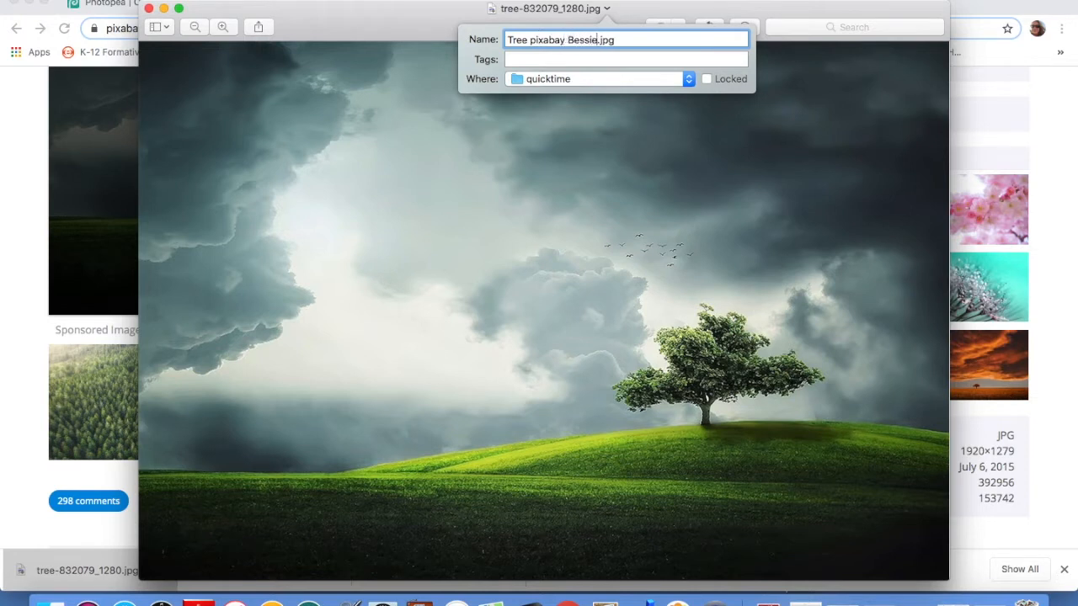
key(Return)
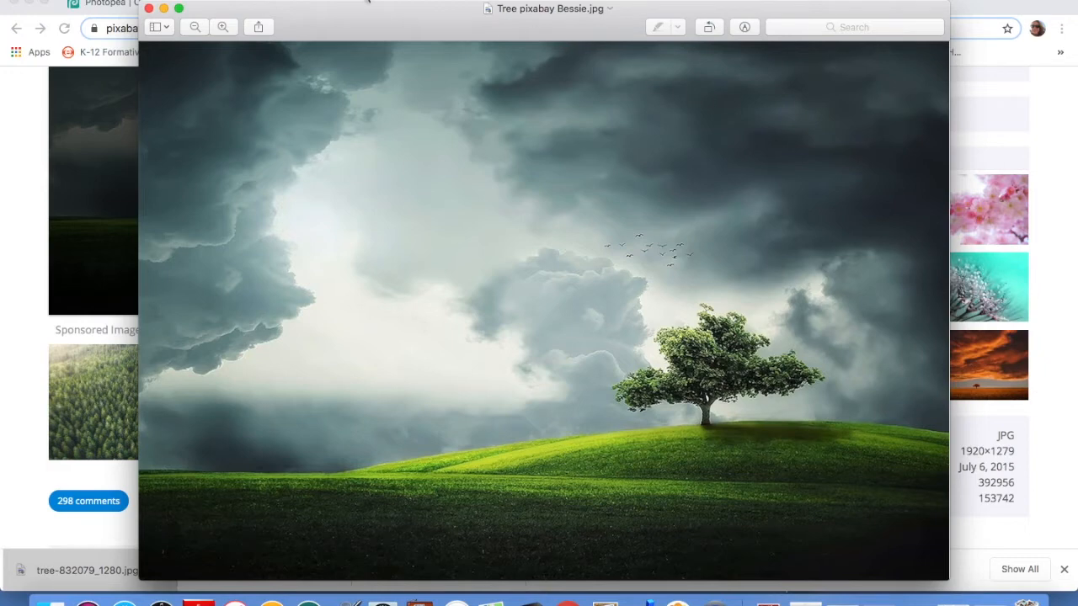
drag(305, 21, 278, 268)
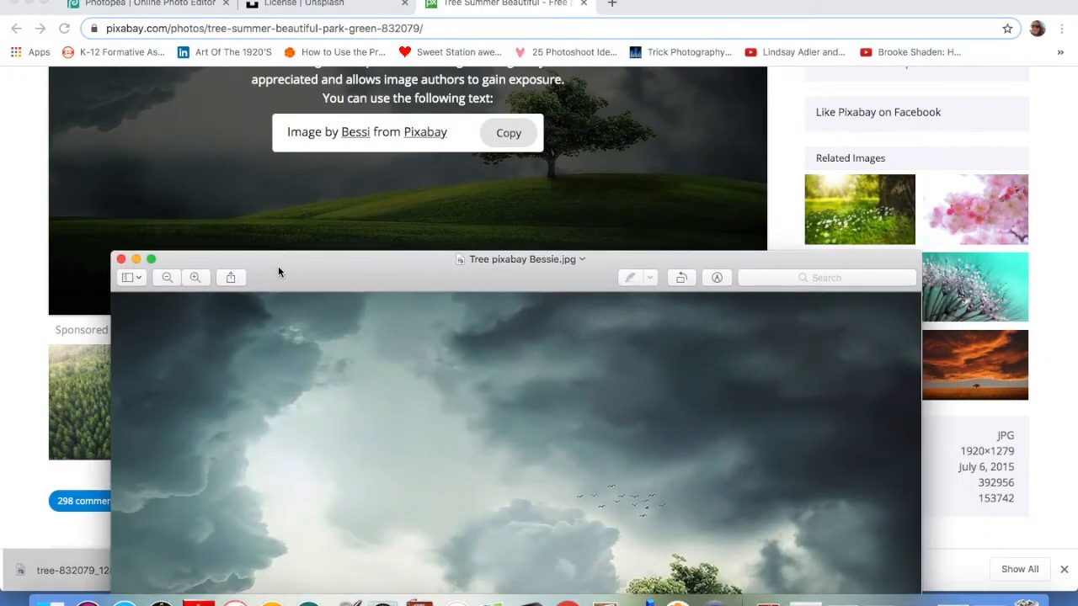
click(122, 259)
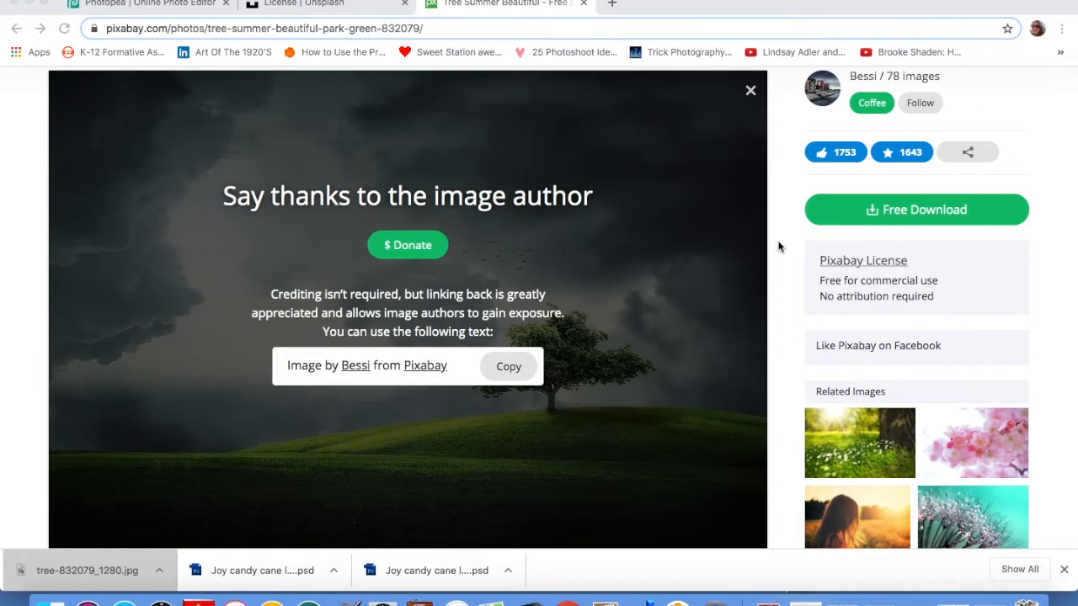
- Switch to Photopea and lower the J layer's opacity to 60% and the O layer's to 48%, making the Y layer similarly translucent
click(150, 5)
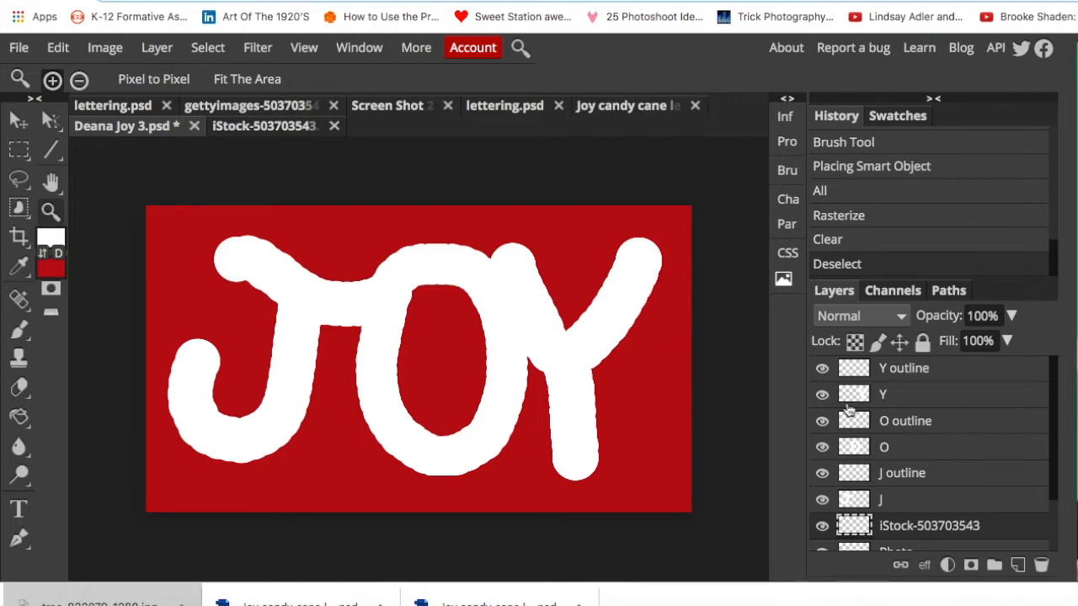
click(912, 500)
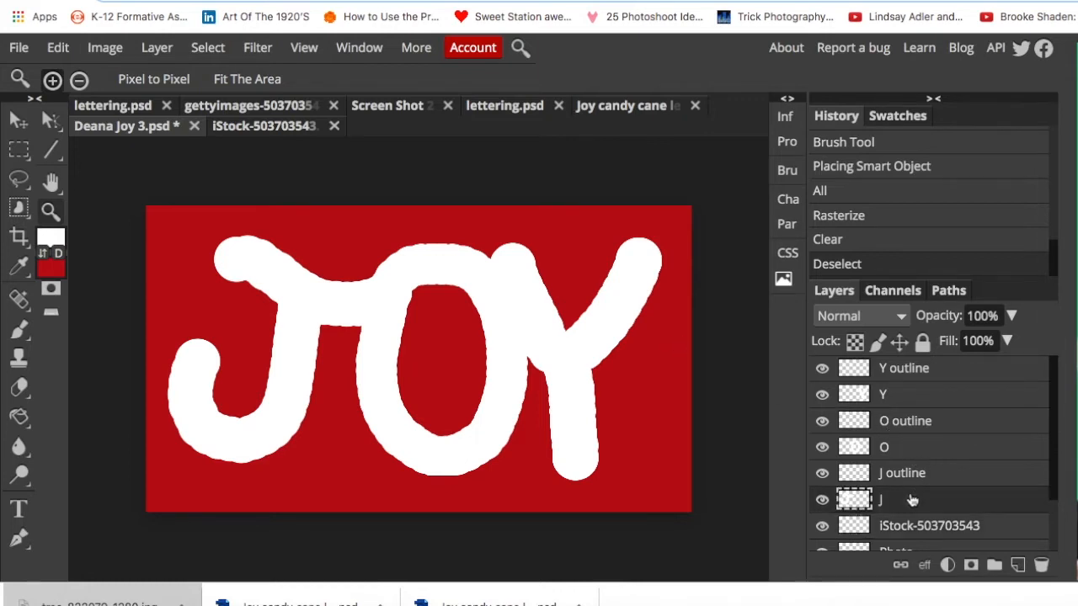
click(1012, 316)
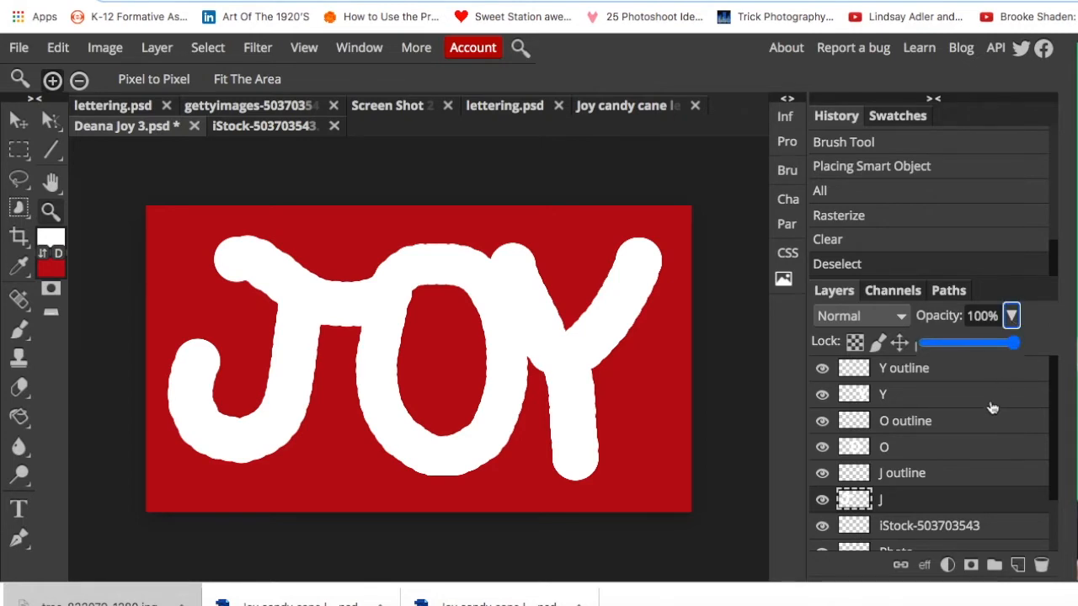
drag(1013, 342, 979, 352)
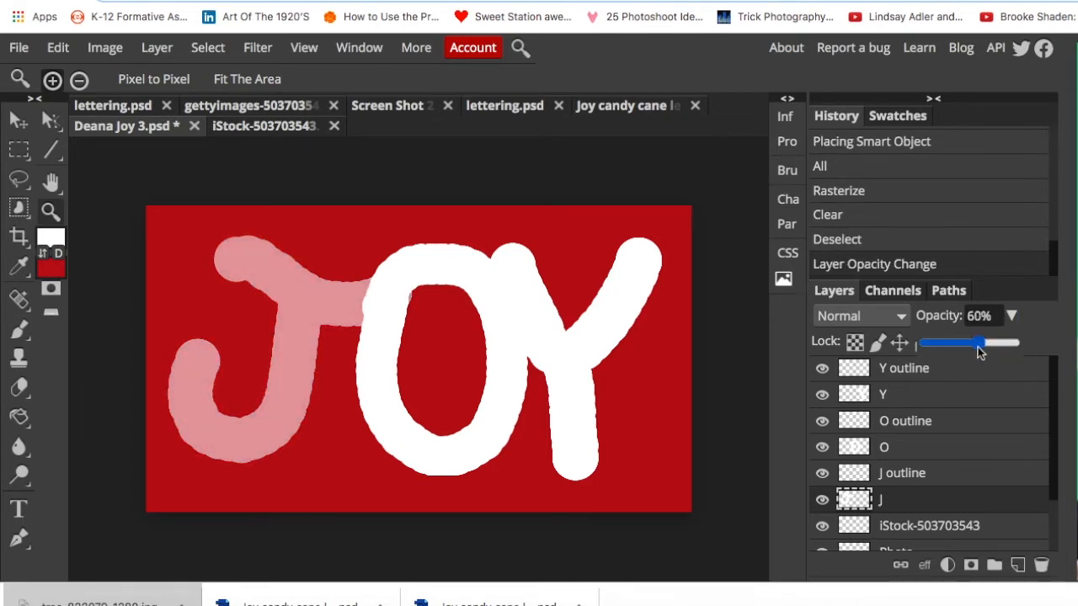
click(946, 452)
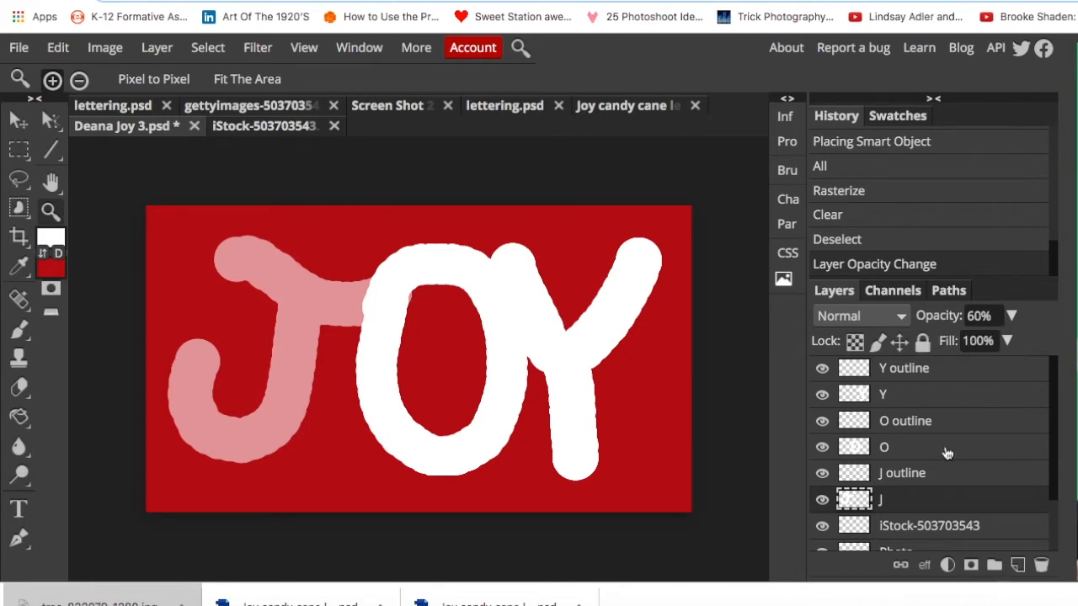
click(1010, 318)
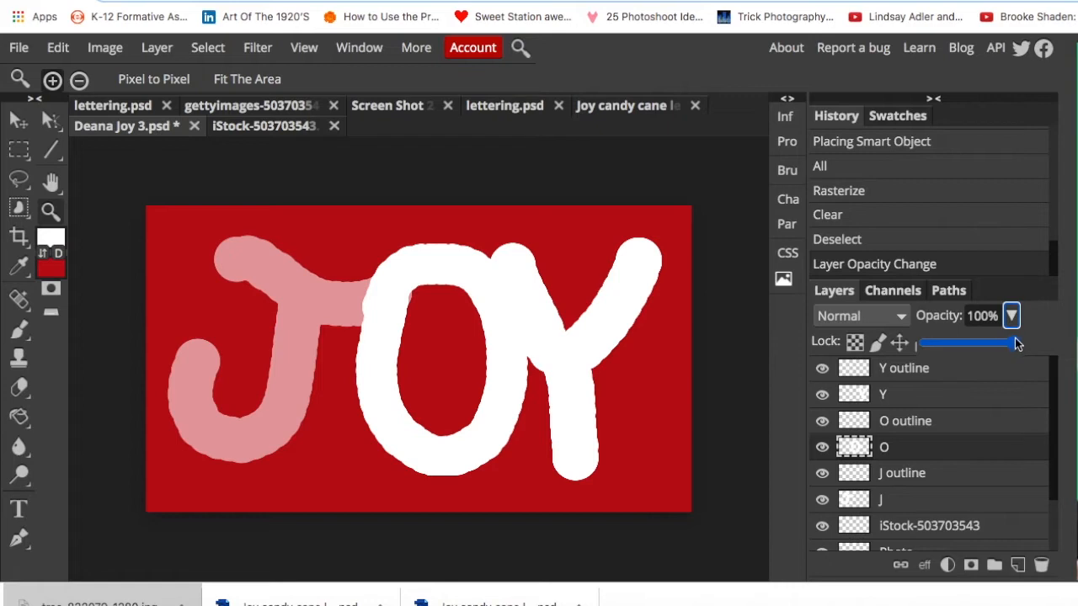
drag(1013, 345, 968, 356)
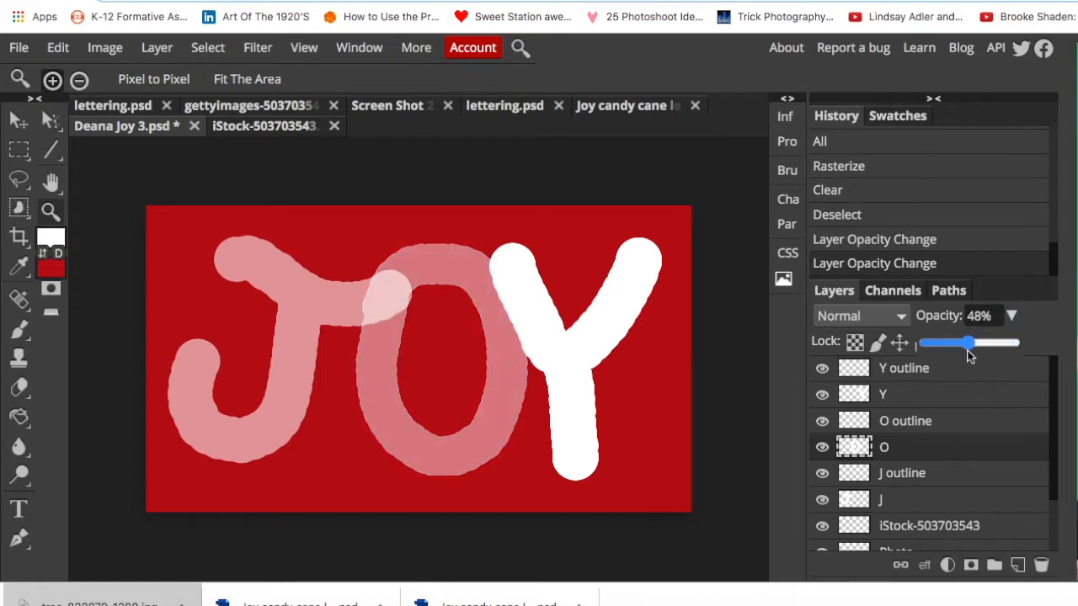
click(949, 396)
click(1011, 317)
drag(1017, 347, 973, 352)
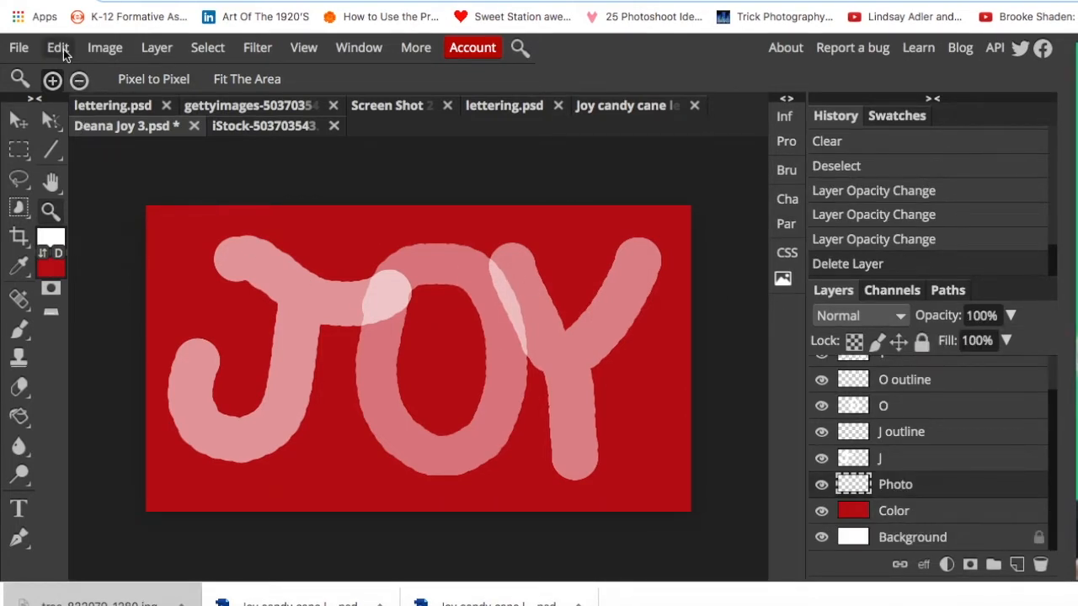
- Place iStock-503703543.jpg beneath the letters on its own layer, scaling it proportionally to 121.73% and positioning it to cover the whole canvas
click(19, 47)
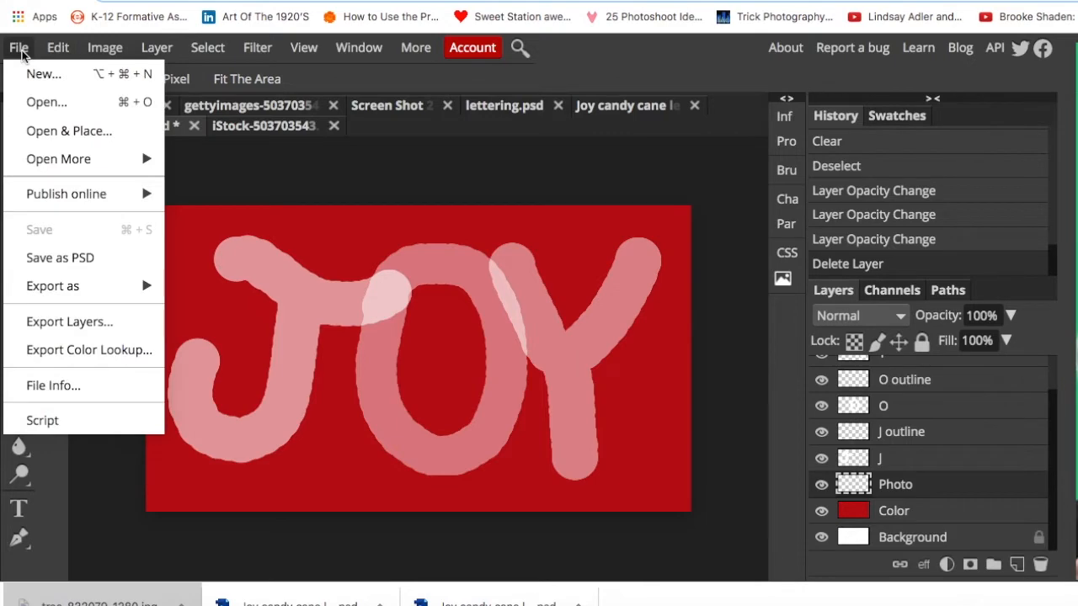
click(47, 132)
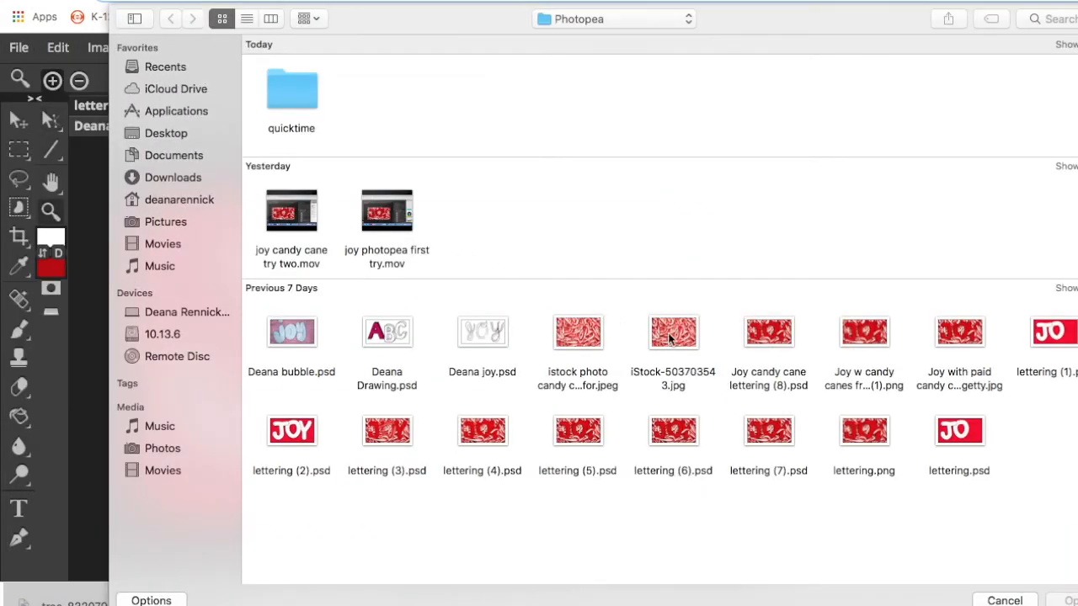
double_click(674, 334)
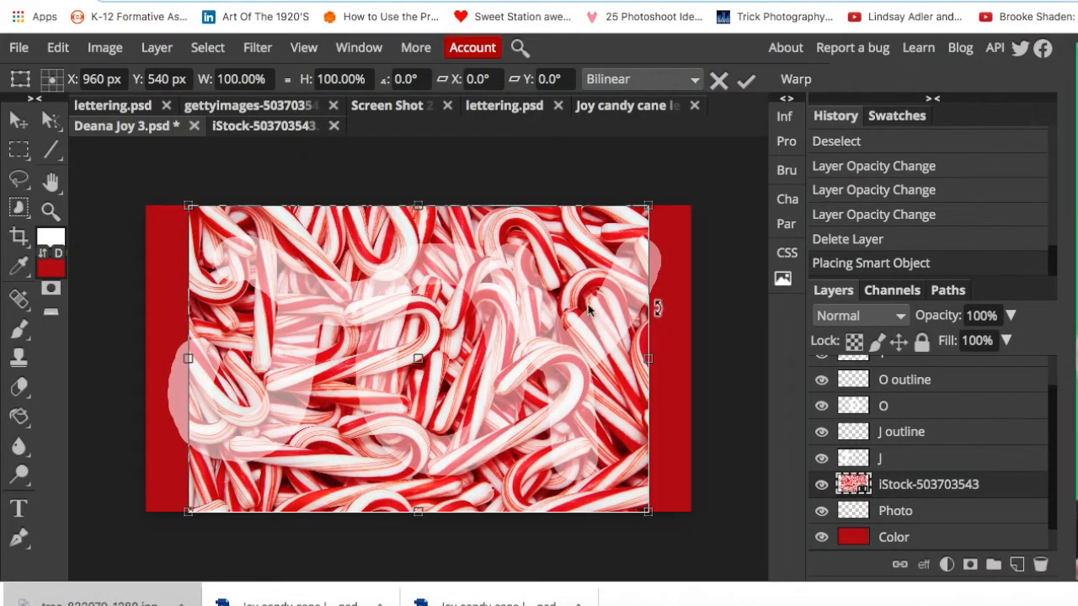
drag(535, 355, 491, 309)
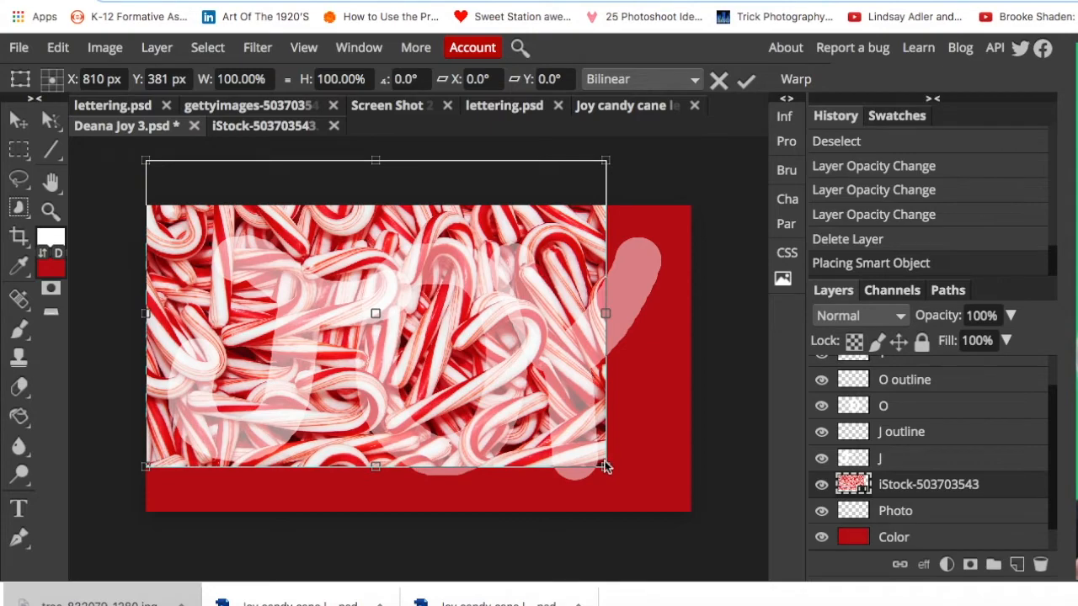
drag(605, 464, 705, 512)
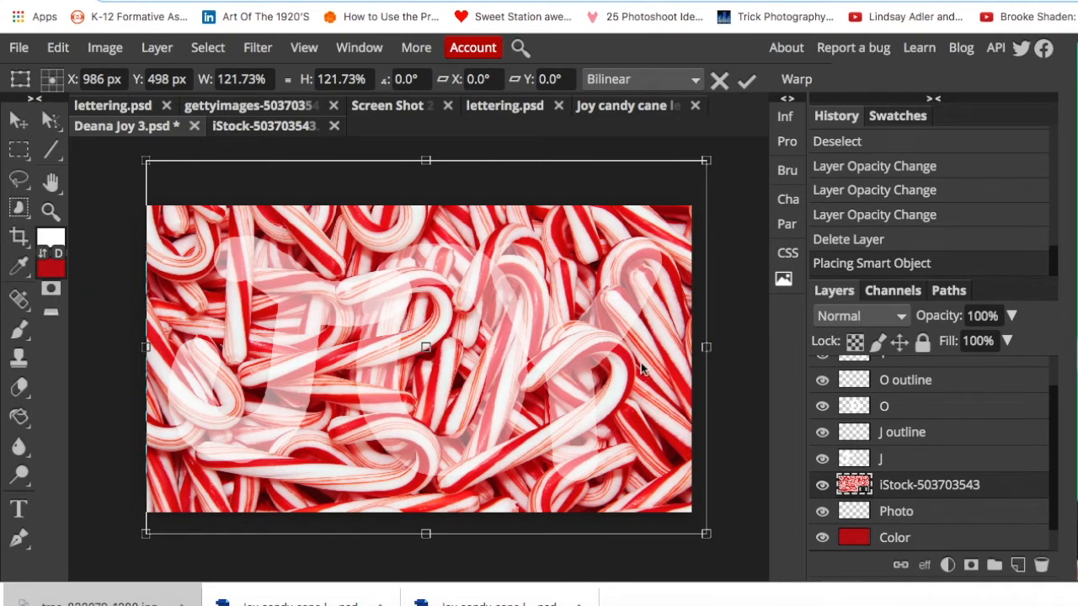
drag(645, 366, 639, 402)
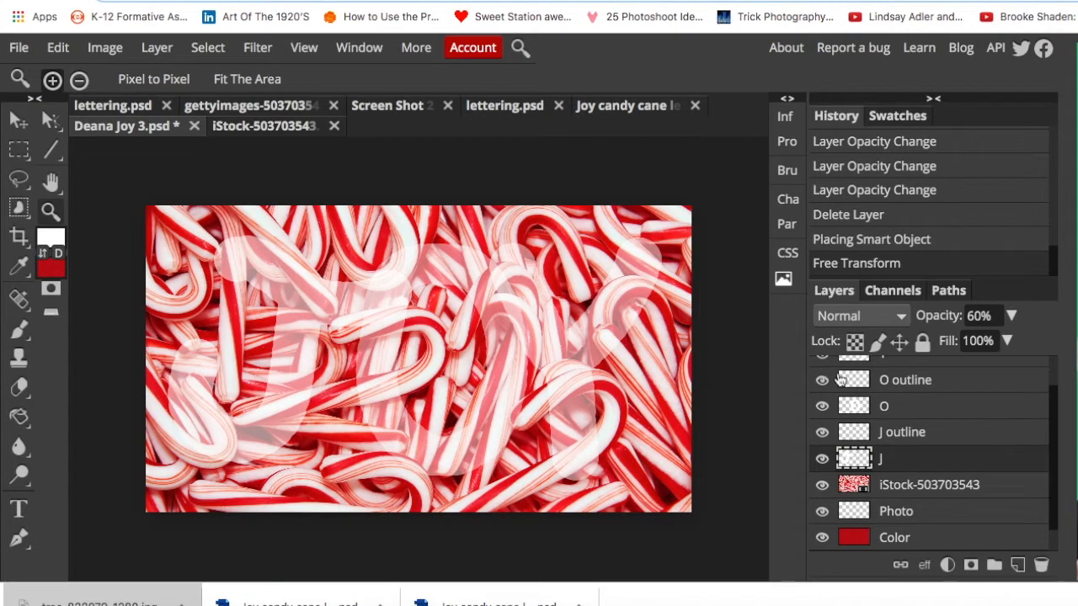
- Set the opacity of the J and O layers back to 100%
click(1009, 315)
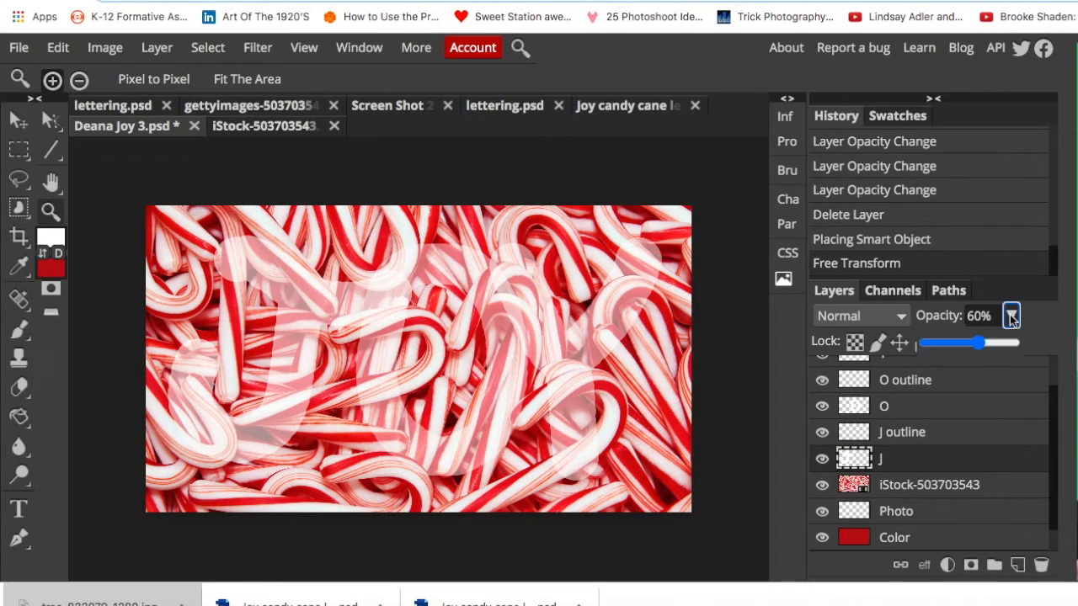
drag(1002, 346, 1031, 341)
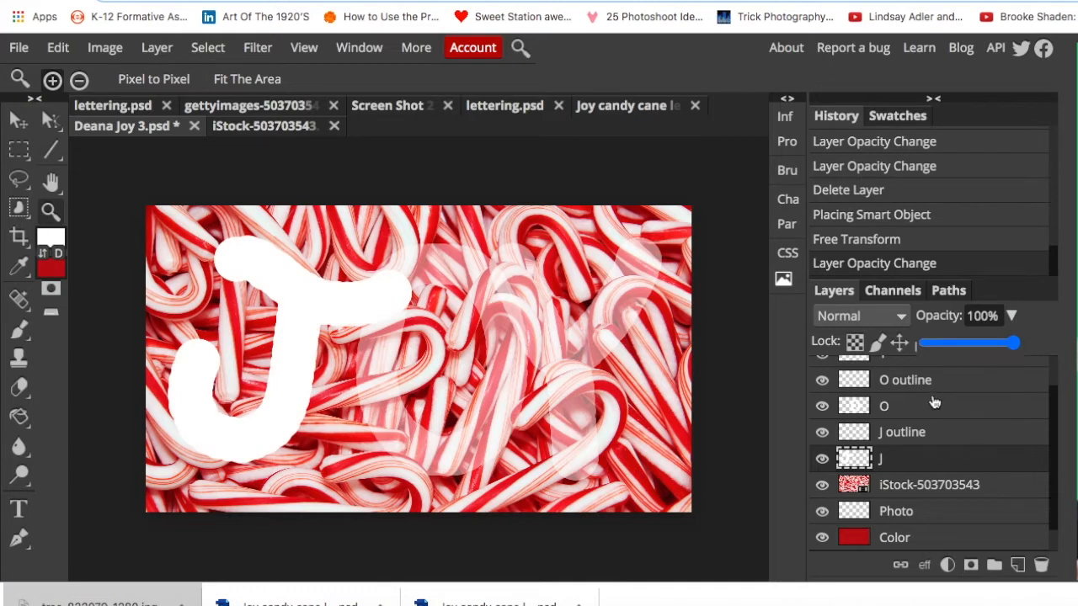
click(929, 411)
click(1010, 317)
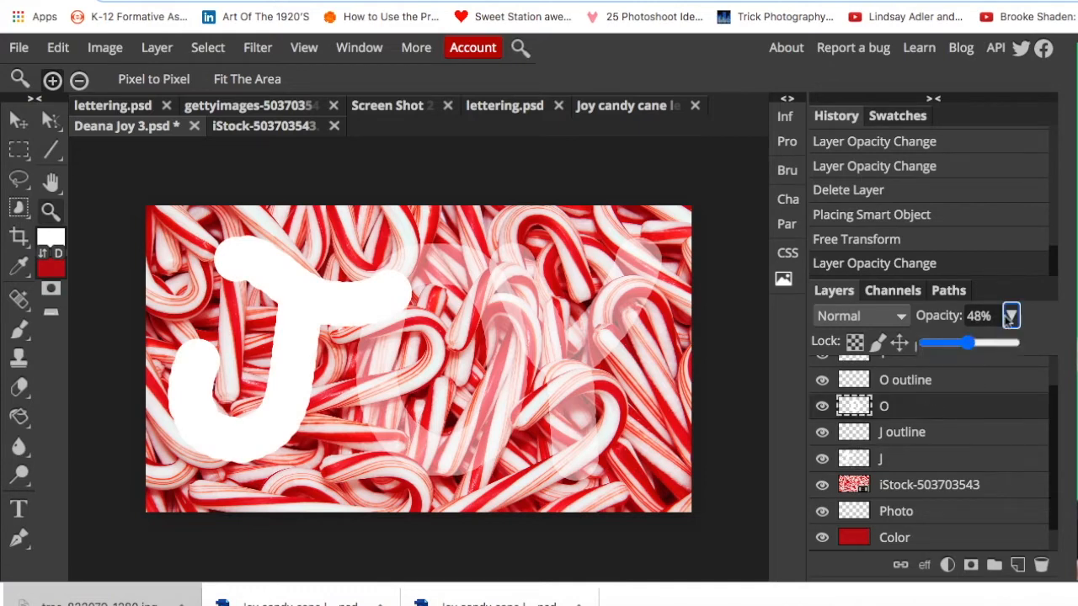
drag(967, 345, 1043, 349)
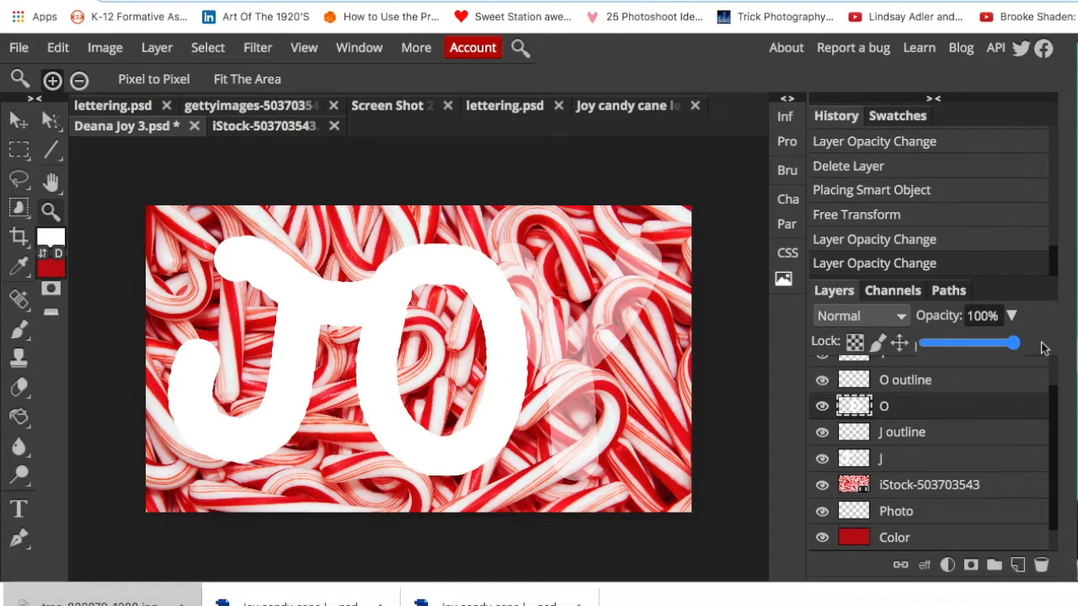
- Raise the Y layer's opacity to 100%
scroll(957, 404, up, 2)
click(947, 402)
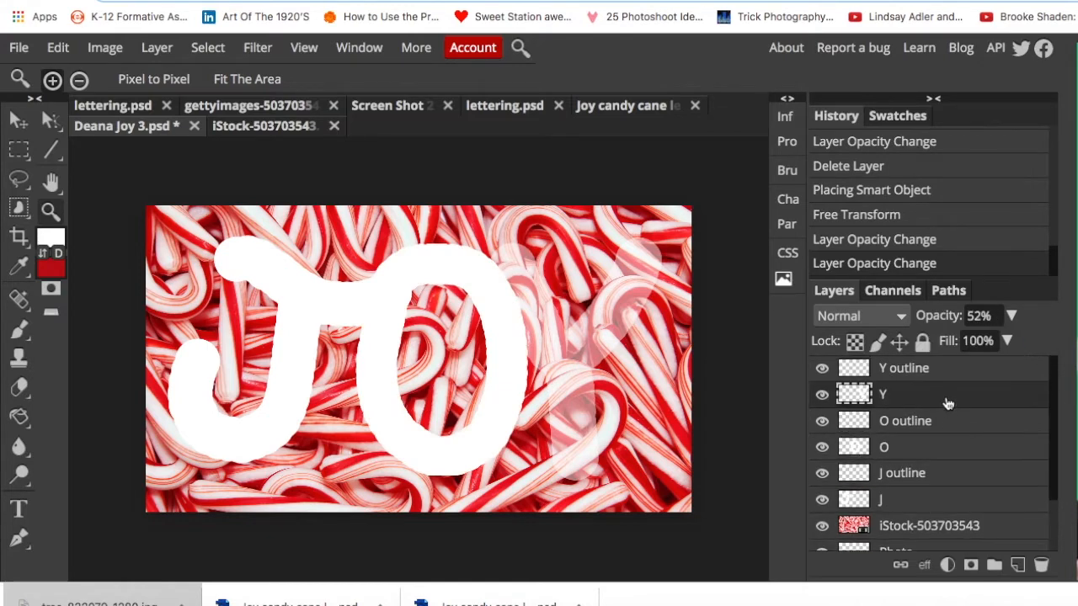
click(1011, 317)
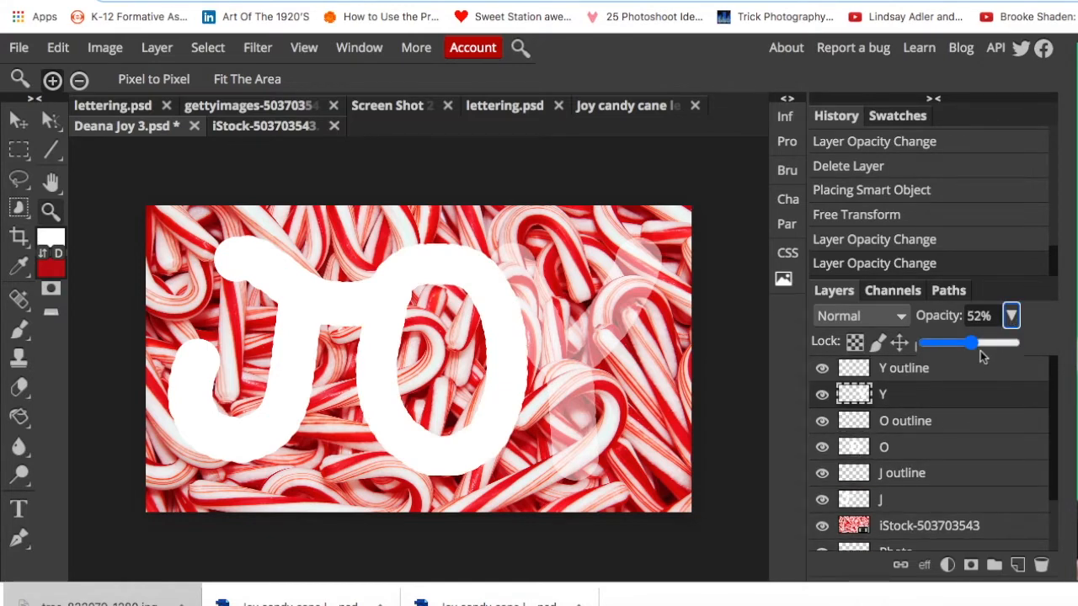
drag(975, 350, 1044, 352)
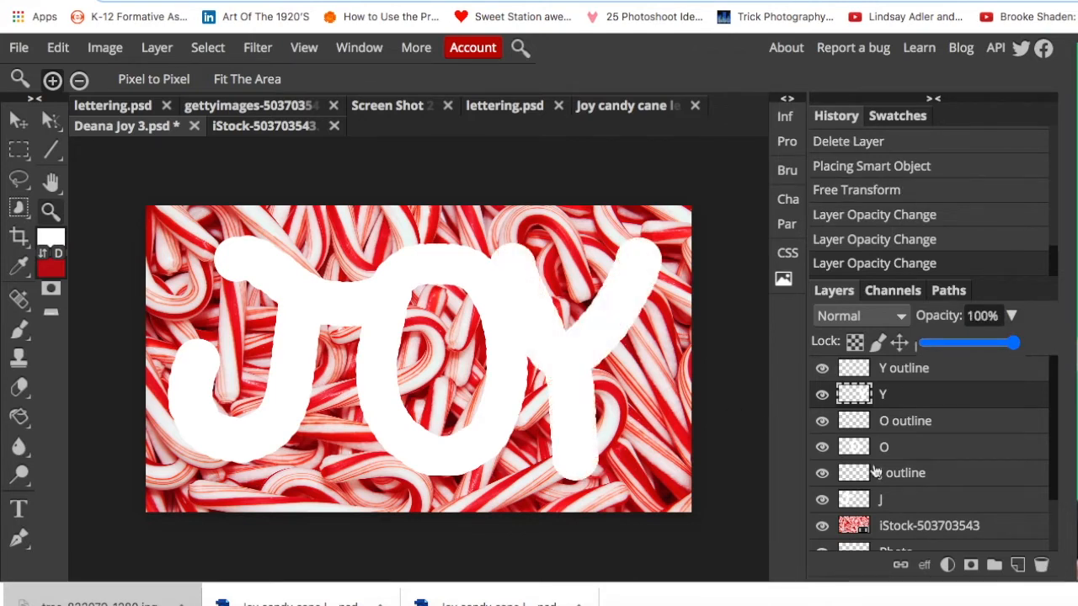
- Recolor the J, O and Y letters red with the Paint Bucket, filling each one on its own layer
click(921, 503)
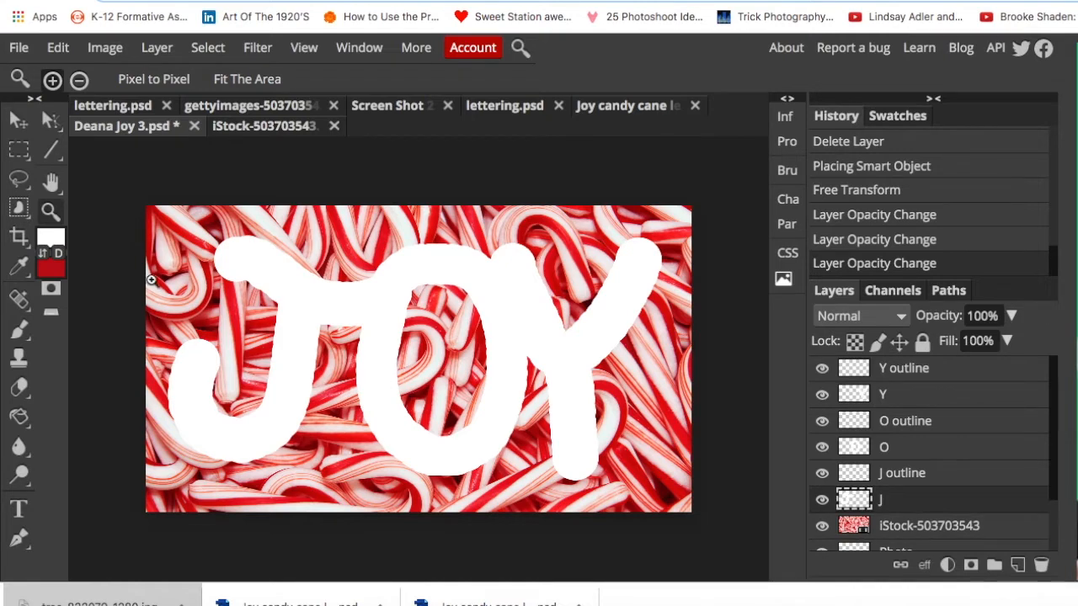
click(43, 253)
click(19, 415)
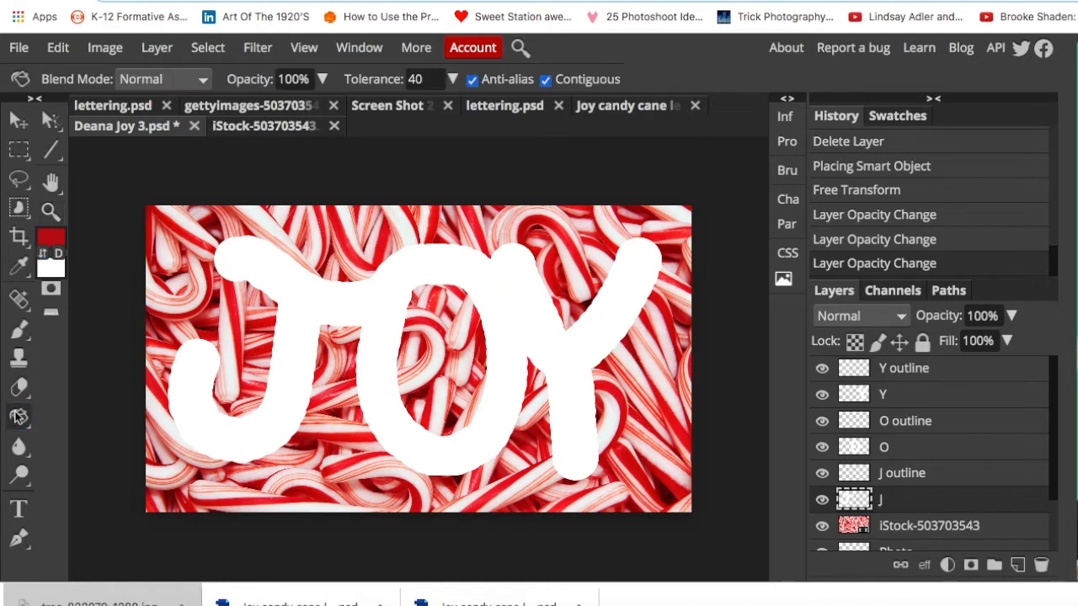
click(299, 289)
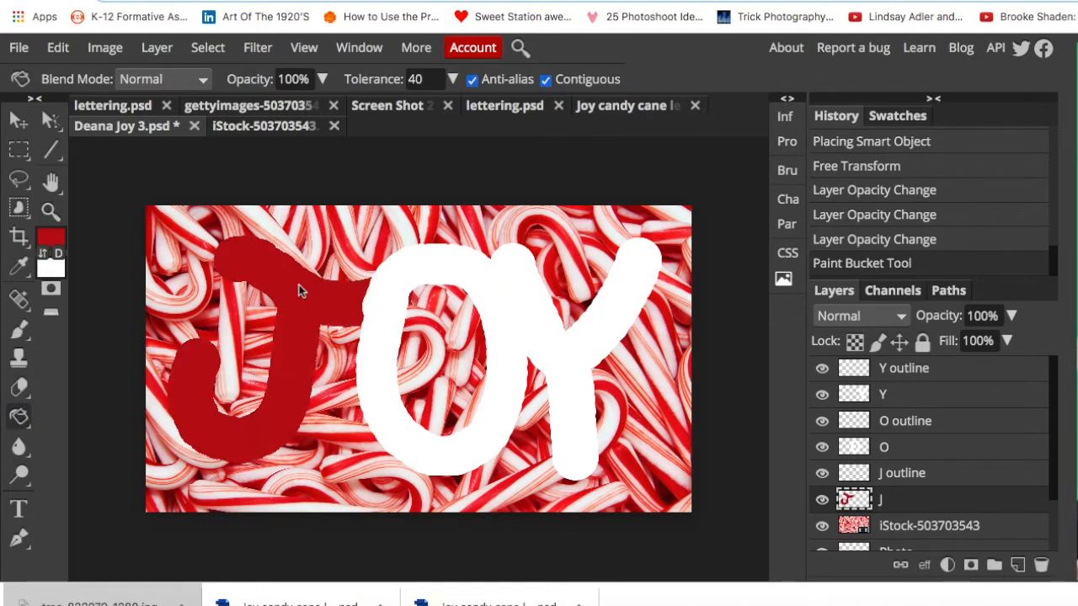
click(905, 453)
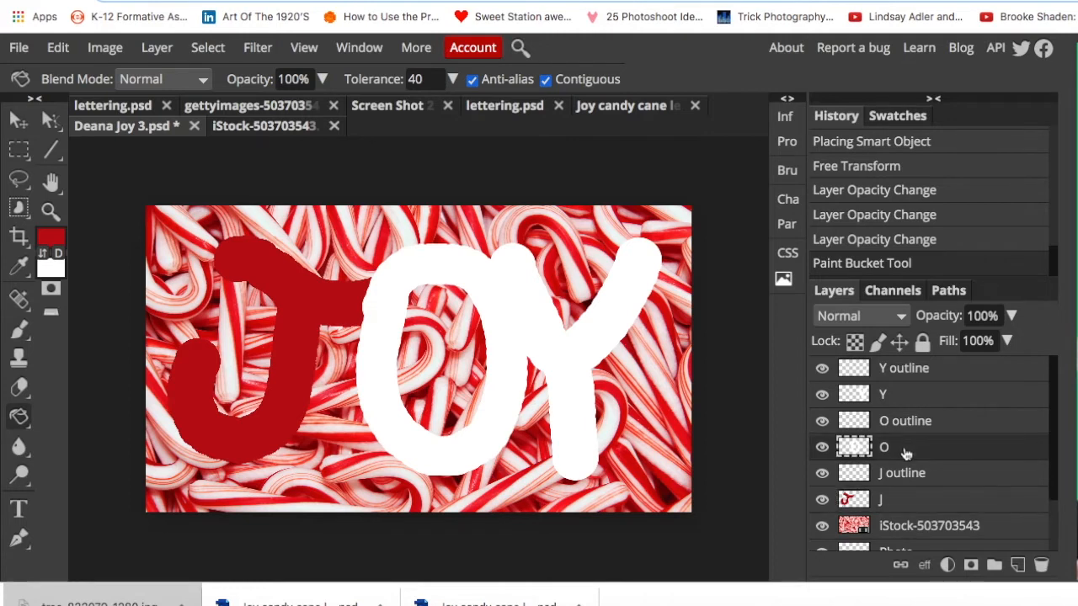
click(497, 317)
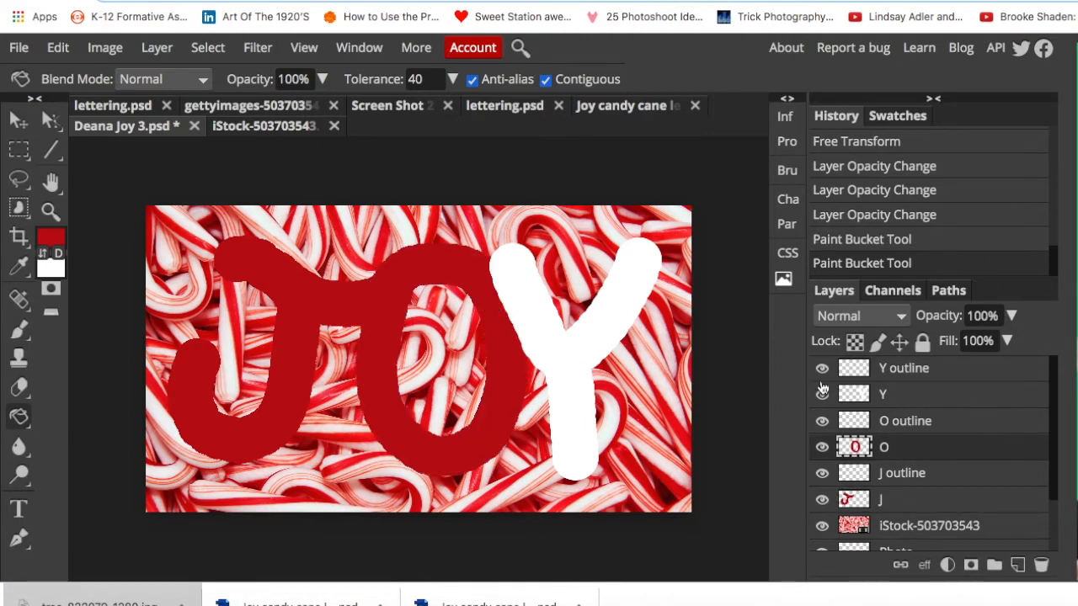
click(910, 393)
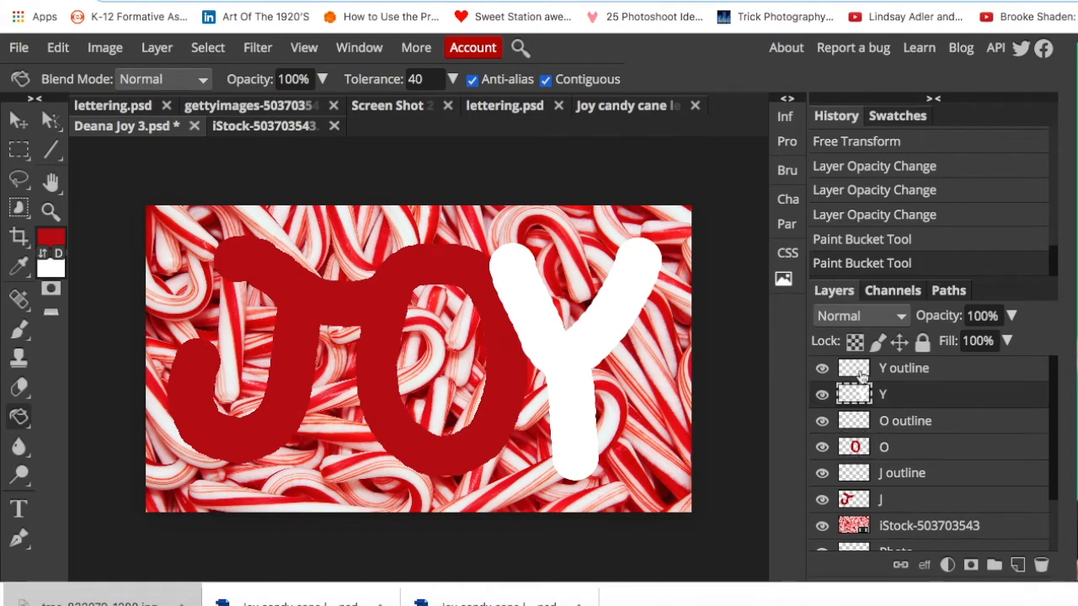
click(611, 335)
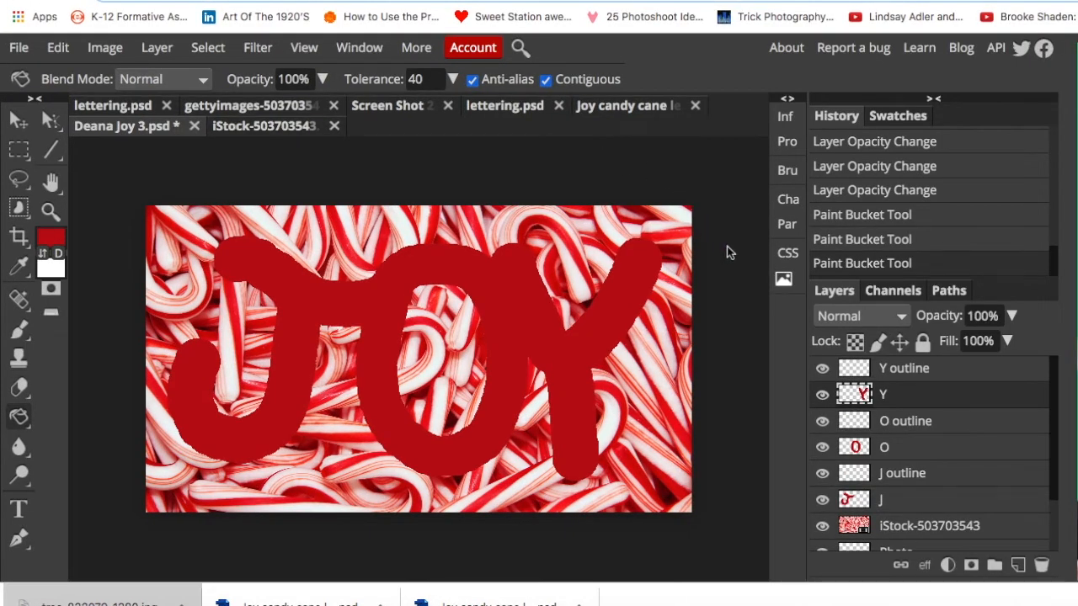
- Hide the O layer and make the J outline layer active
click(951, 479)
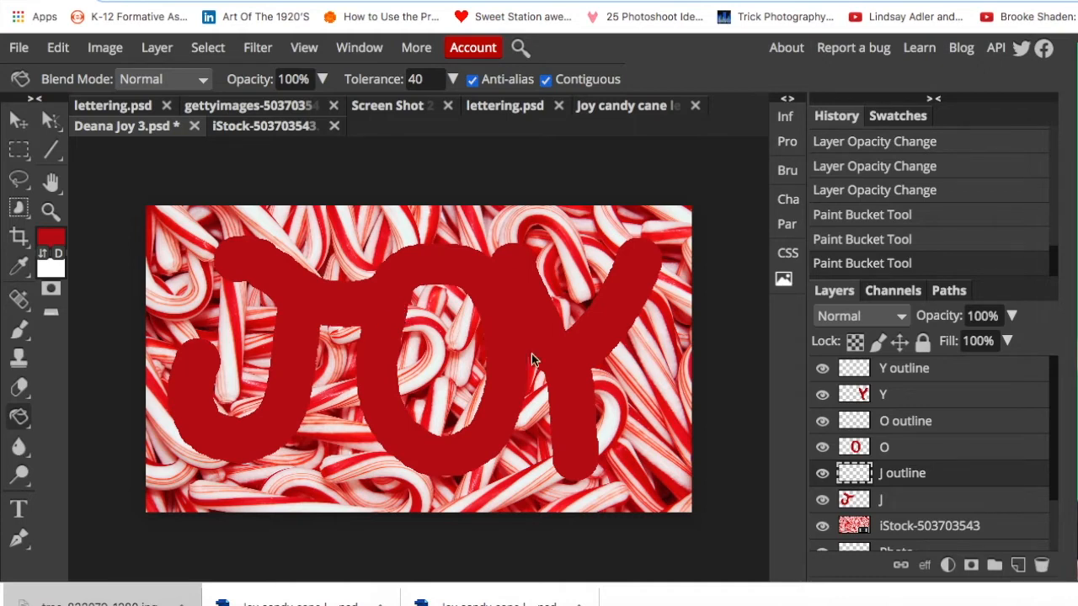
click(932, 449)
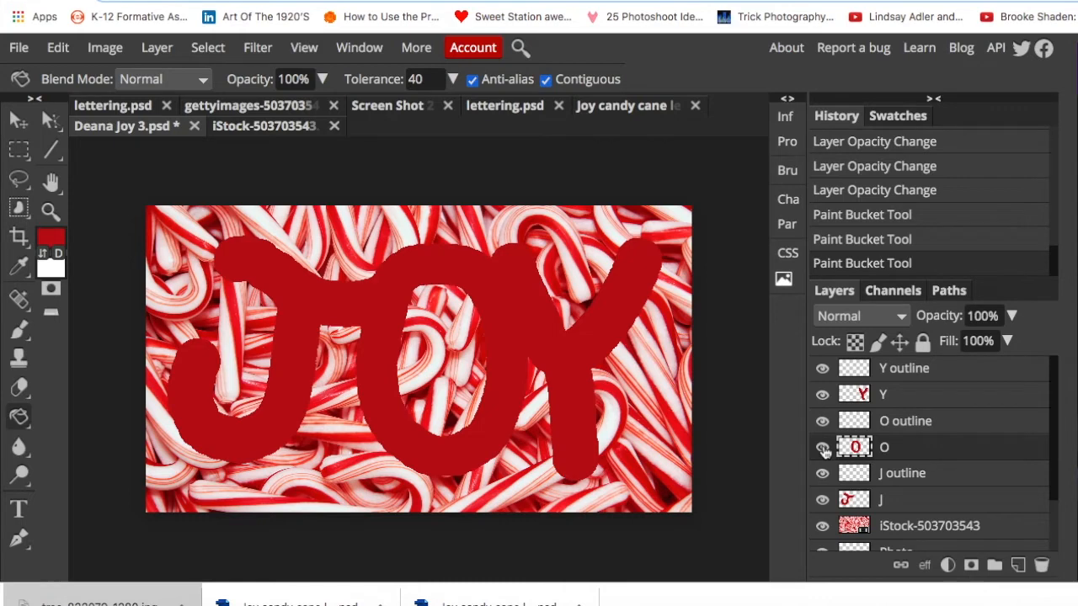
click(823, 449)
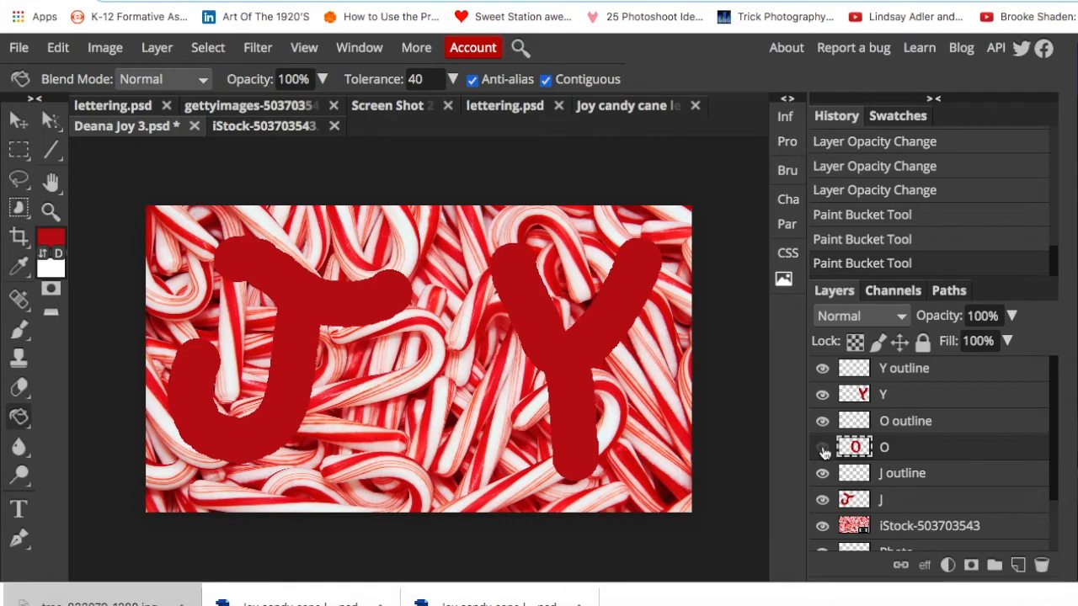
click(950, 476)
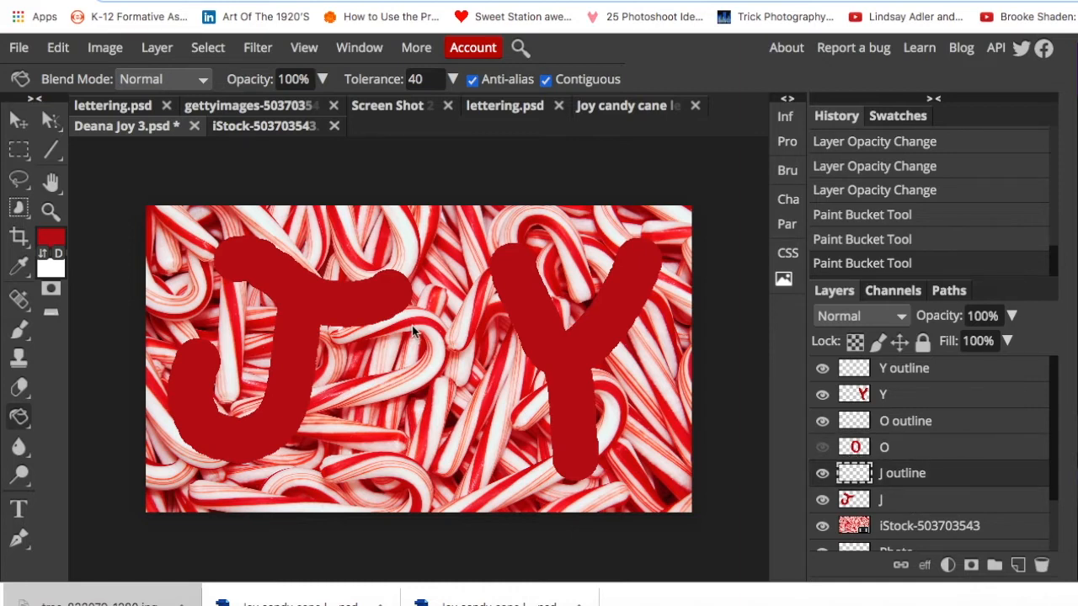
- Switch to the Brush tool and change the white background color to near-black 040203
scroll(412, 329, up, 5)
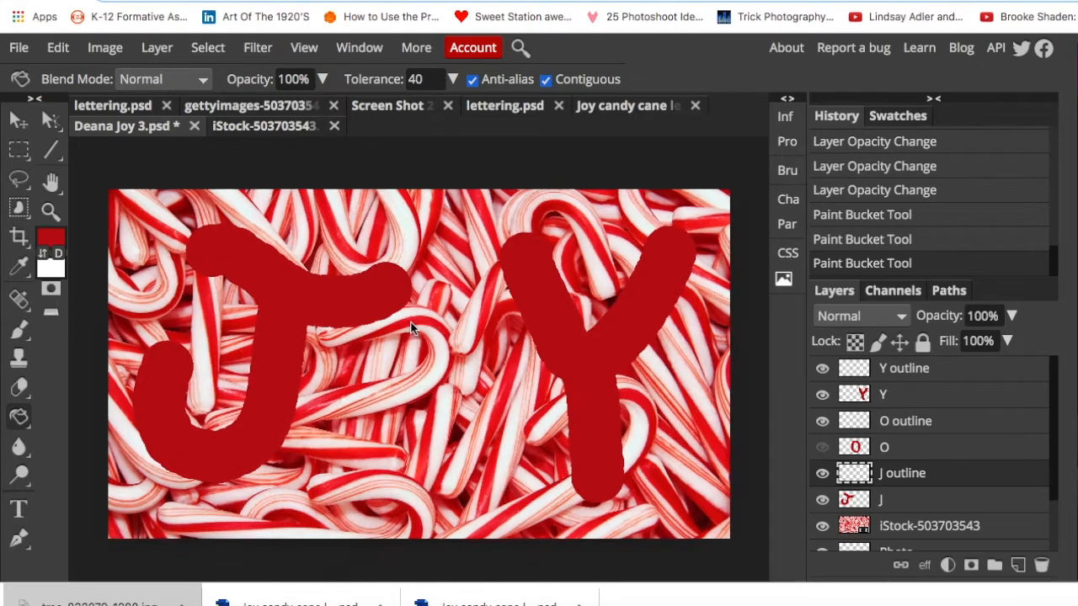
scroll(410, 329, left, 5)
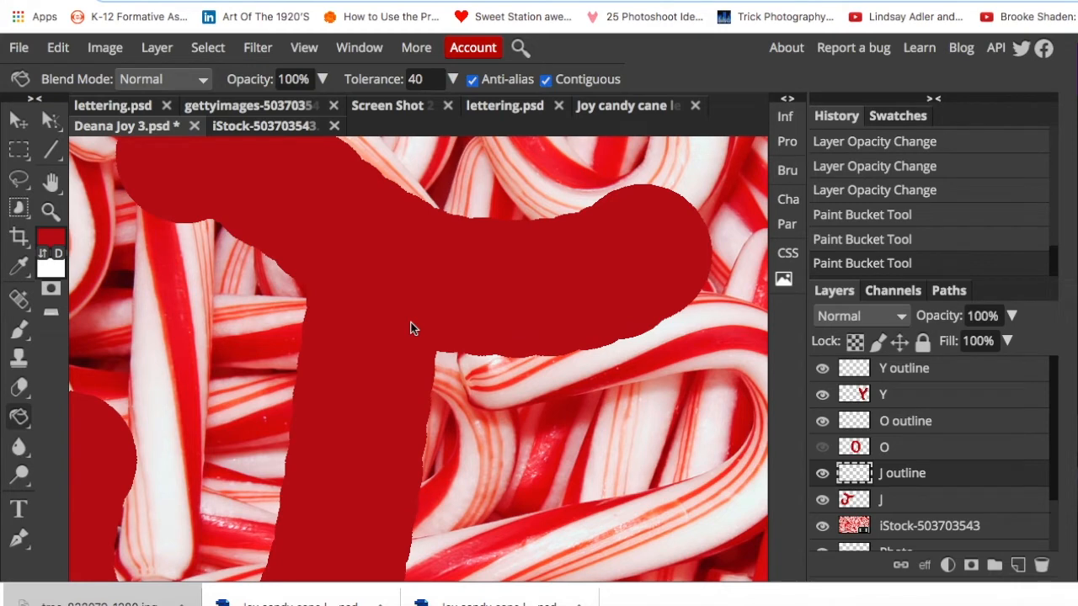
scroll(412, 327, up, 5)
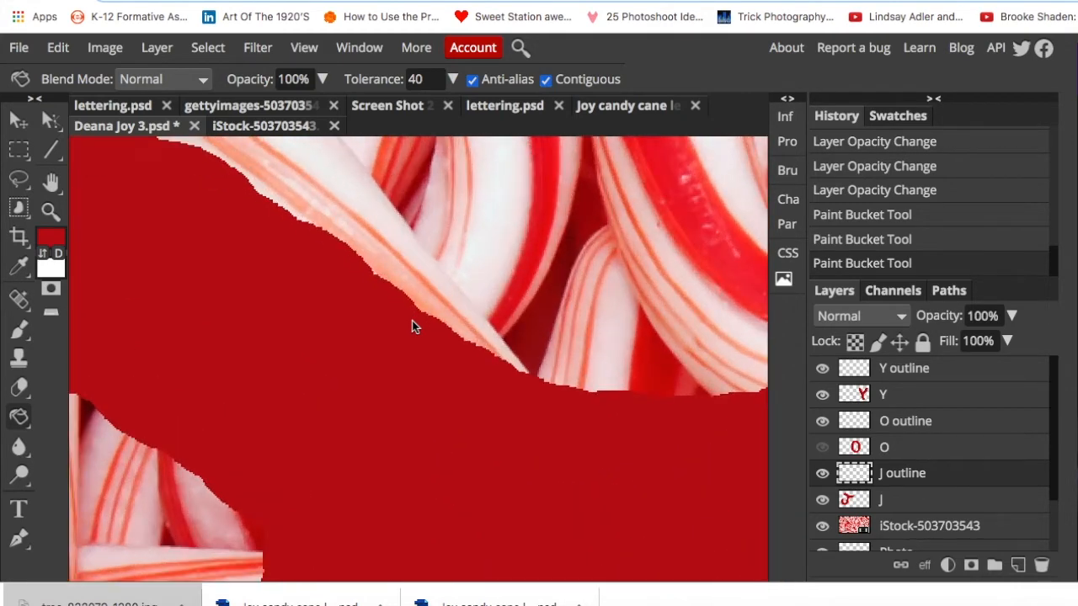
click(303, 51)
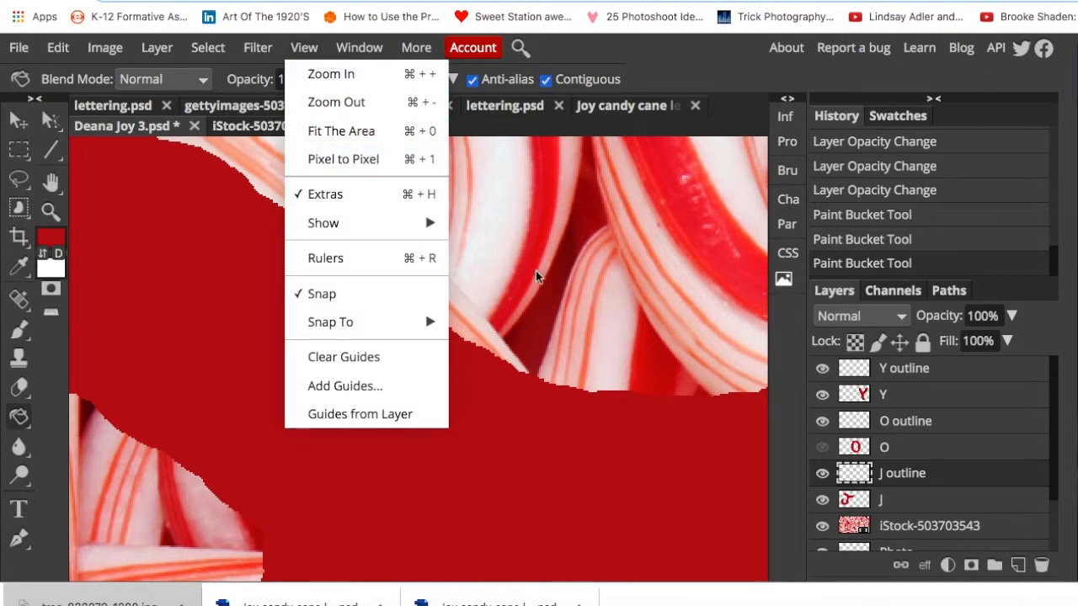
click(538, 274)
scroll(345, 278, down, 1)
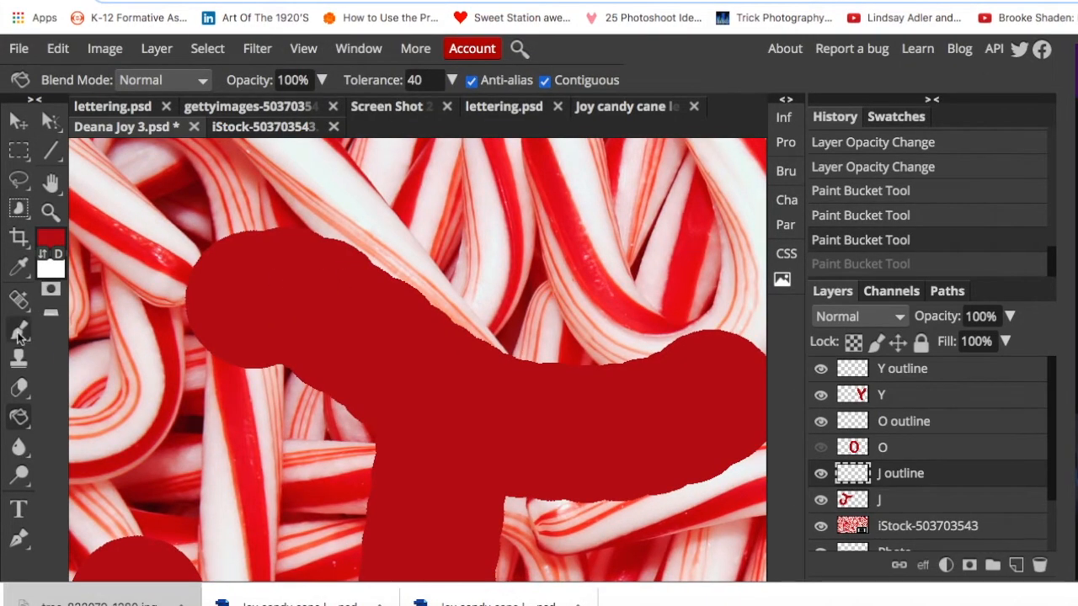
click(19, 333)
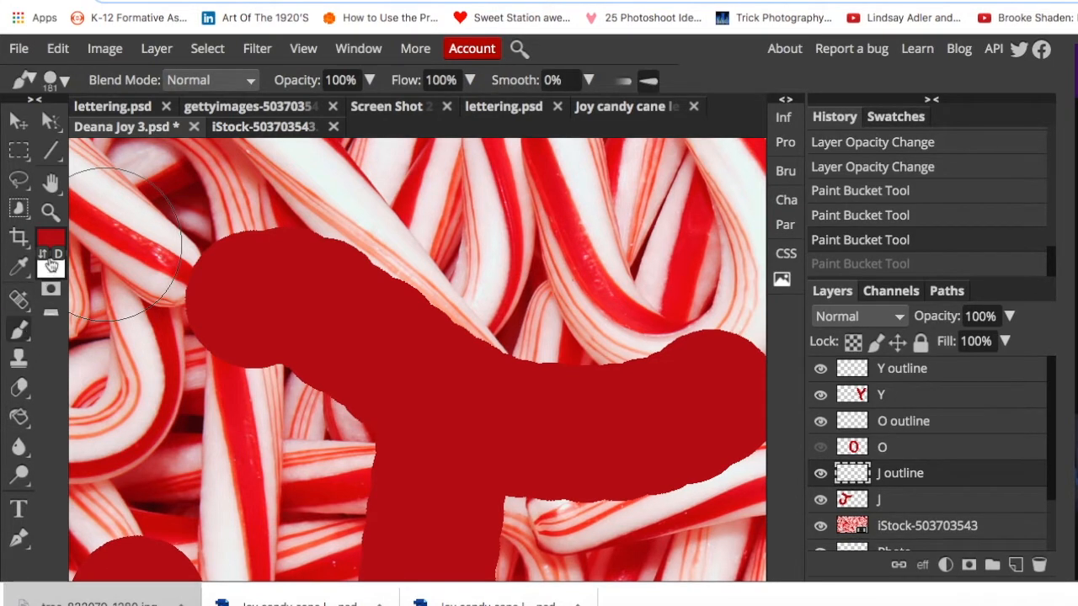
click(53, 268)
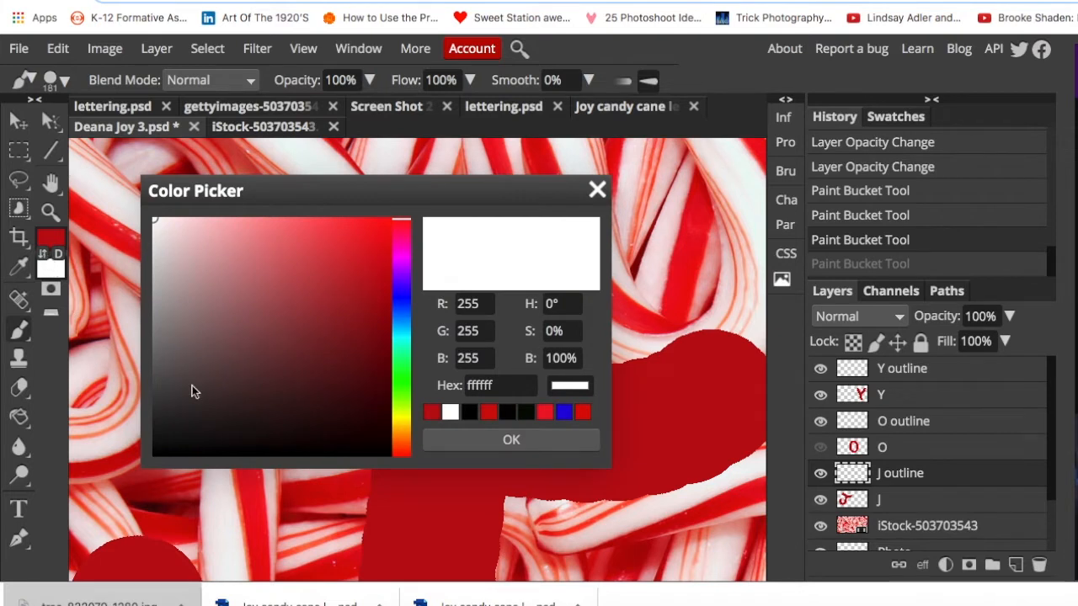
click(254, 454)
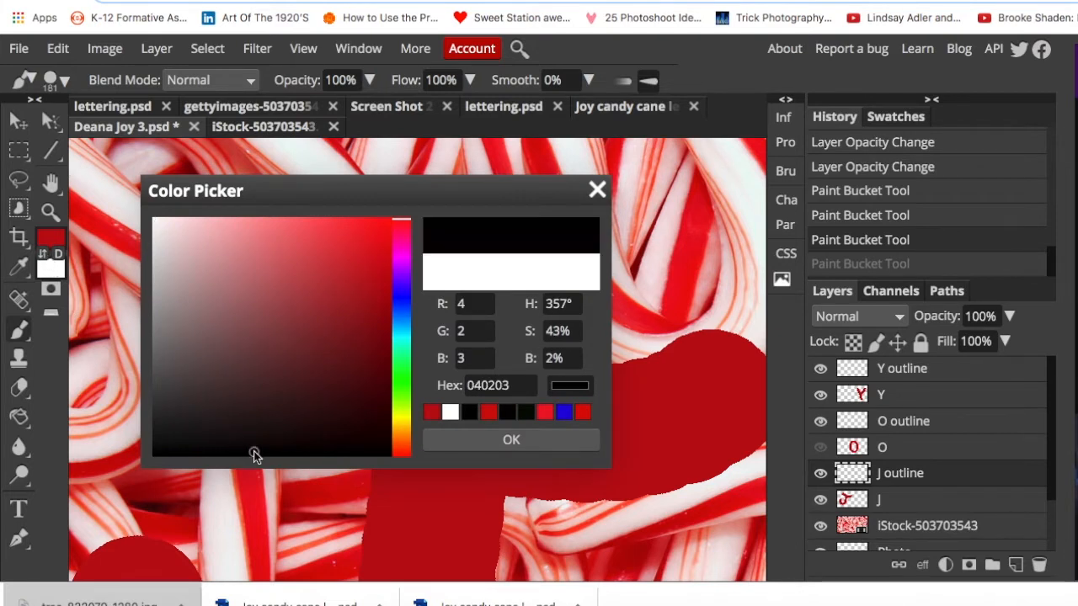
click(484, 438)
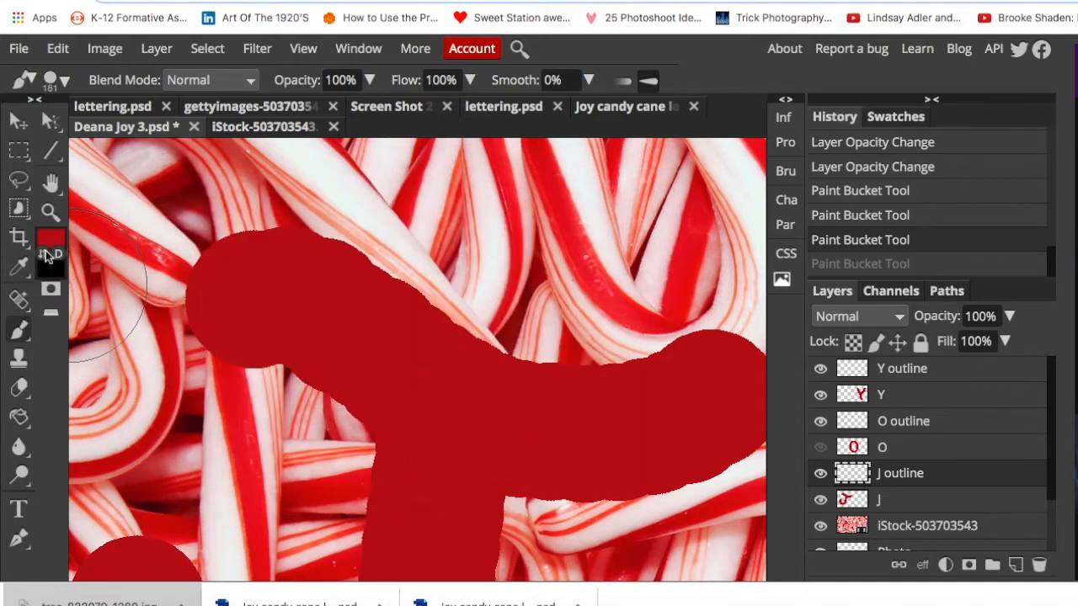
- Make black the painting color and choose the 12 px round brush at 100% hardness
click(64, 82)
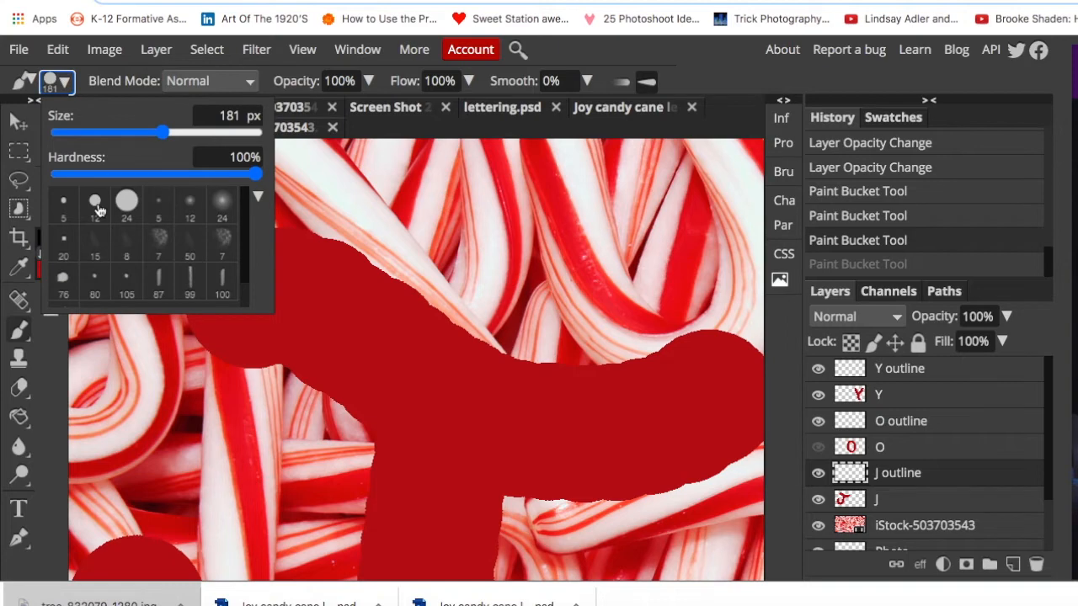
click(96, 204)
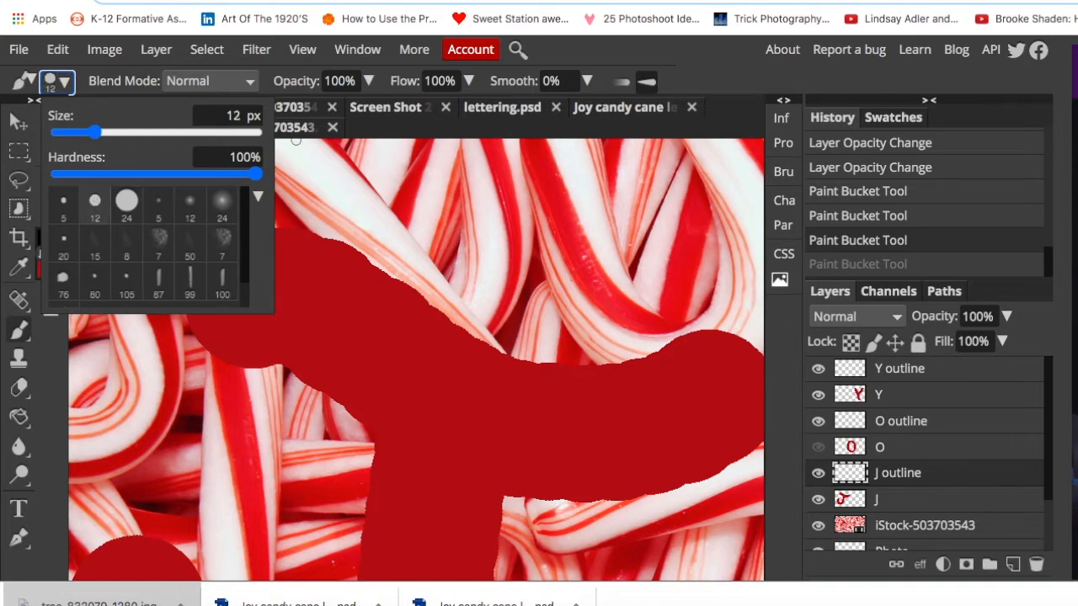
click(715, 64)
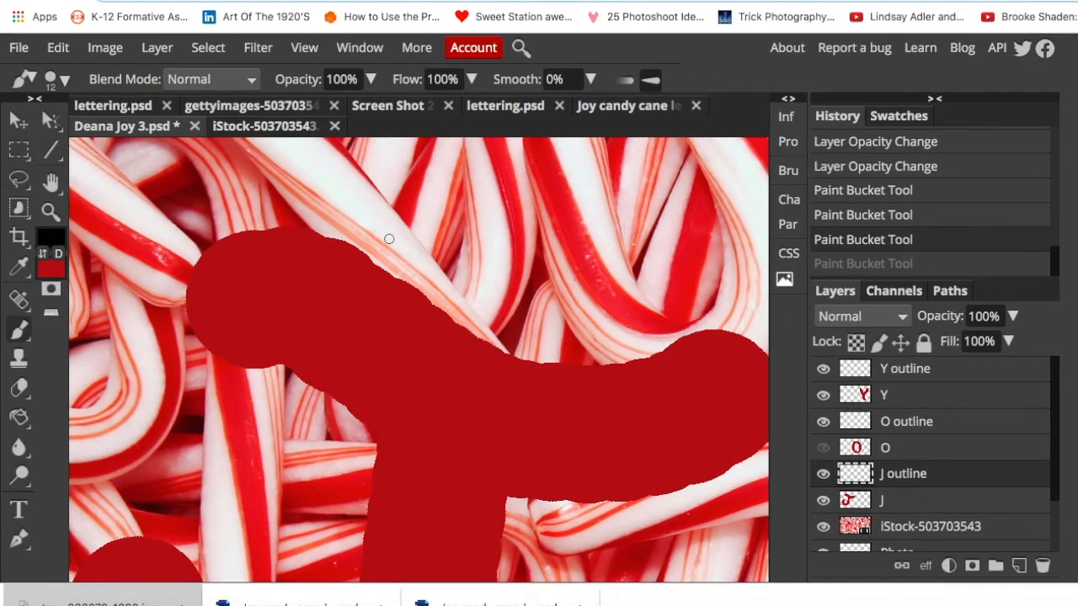
- Trace the whole edge of the red J with black brush strokes on the J outline layer, and fit the canvas in view
scroll(390, 239, up, 5)
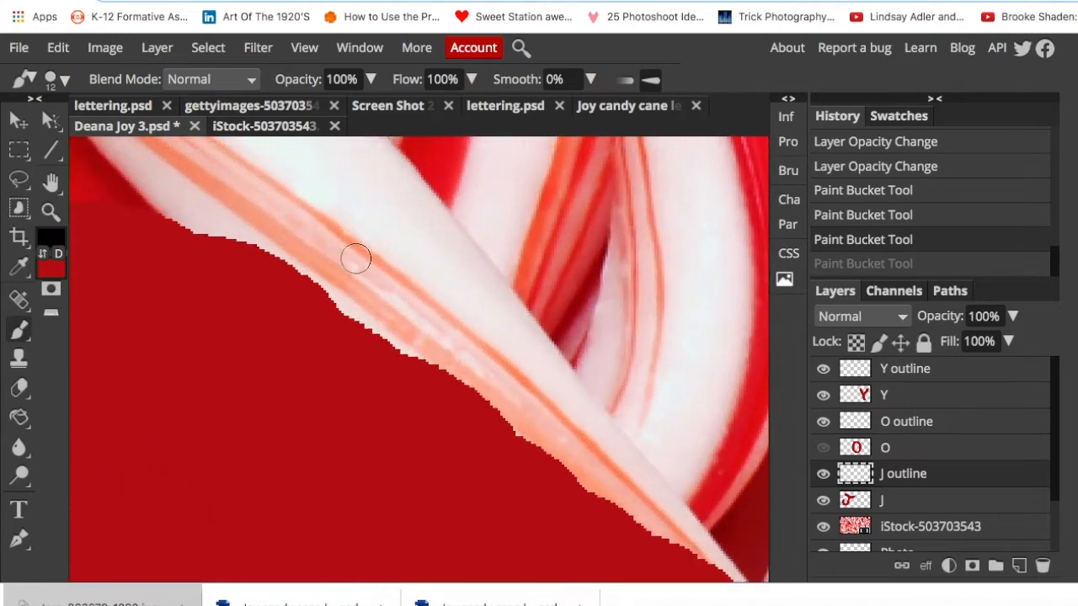
scroll(320, 242, down, 3)
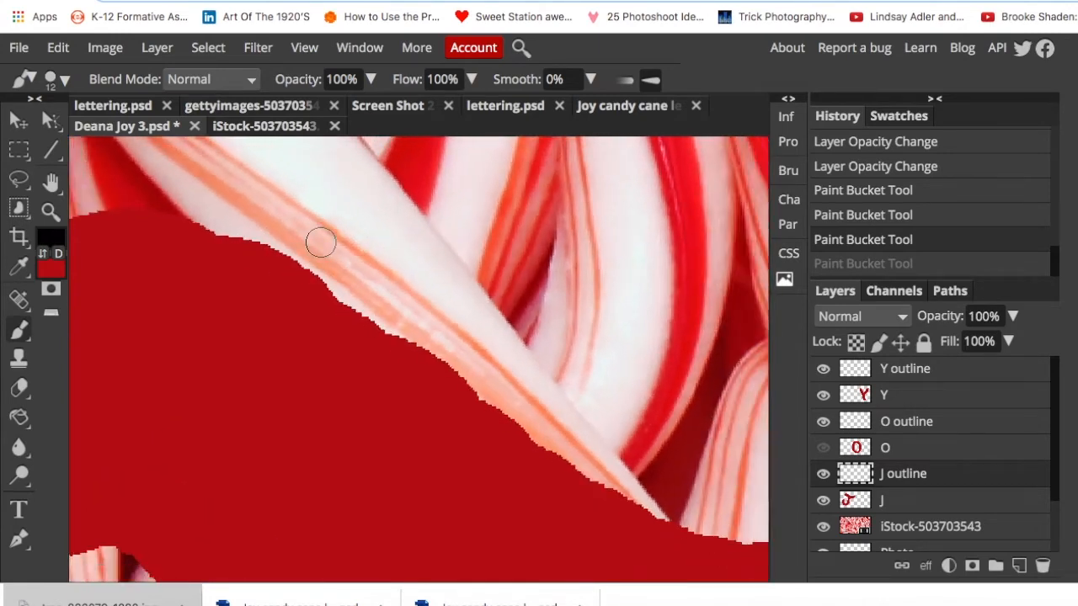
scroll(321, 242, down, 2)
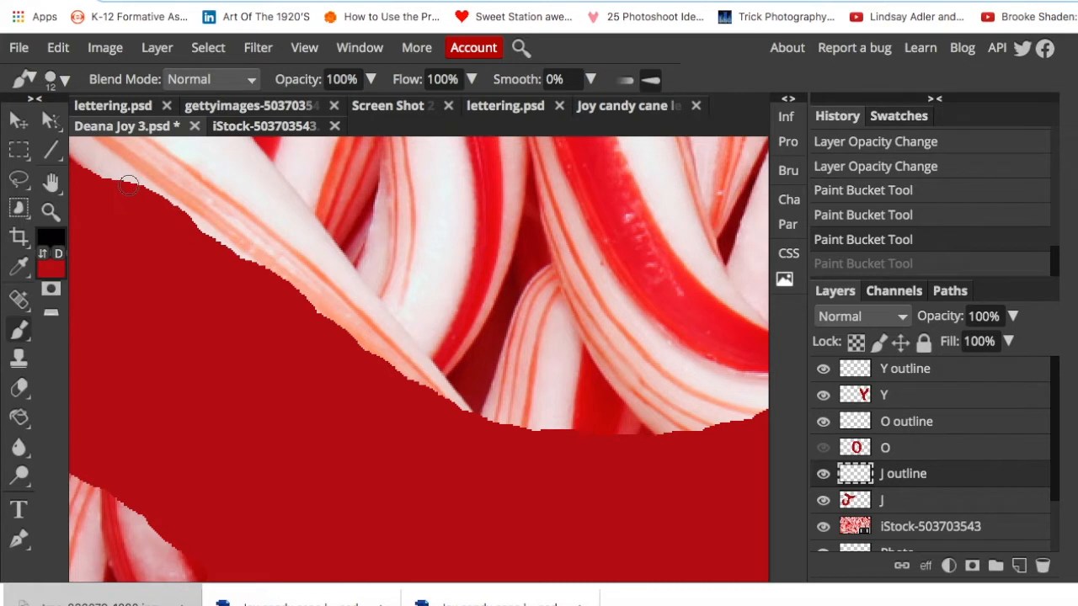
drag(131, 187, 251, 266)
drag(251, 266, 261, 271)
key(ctrl+z)
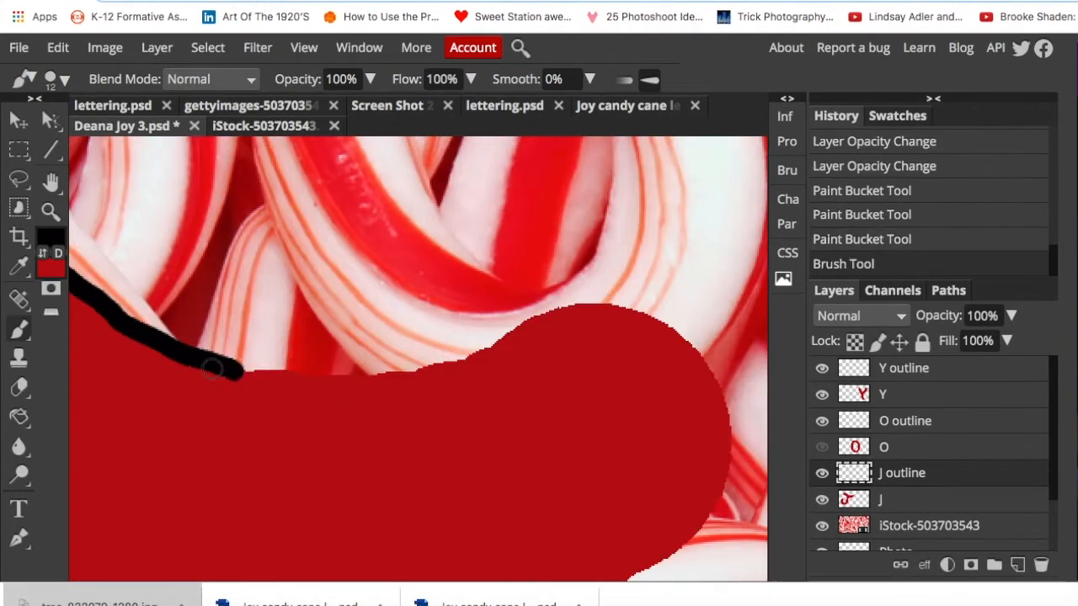
drag(241, 362, 613, 304)
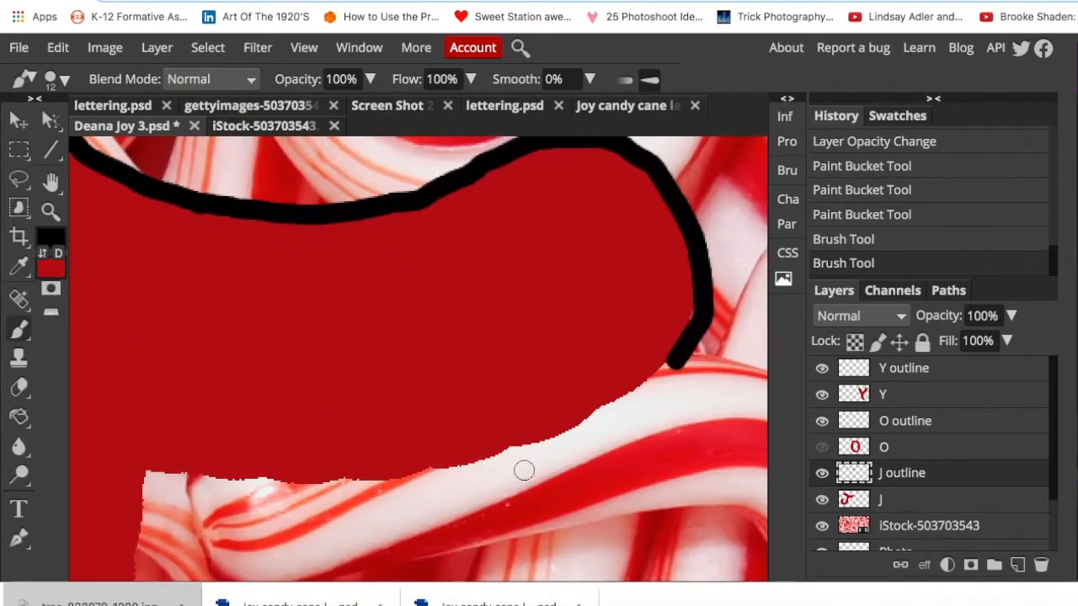
drag(524, 466, 640, 362)
drag(387, 181, 350, 572)
drag(361, 144, 370, 272)
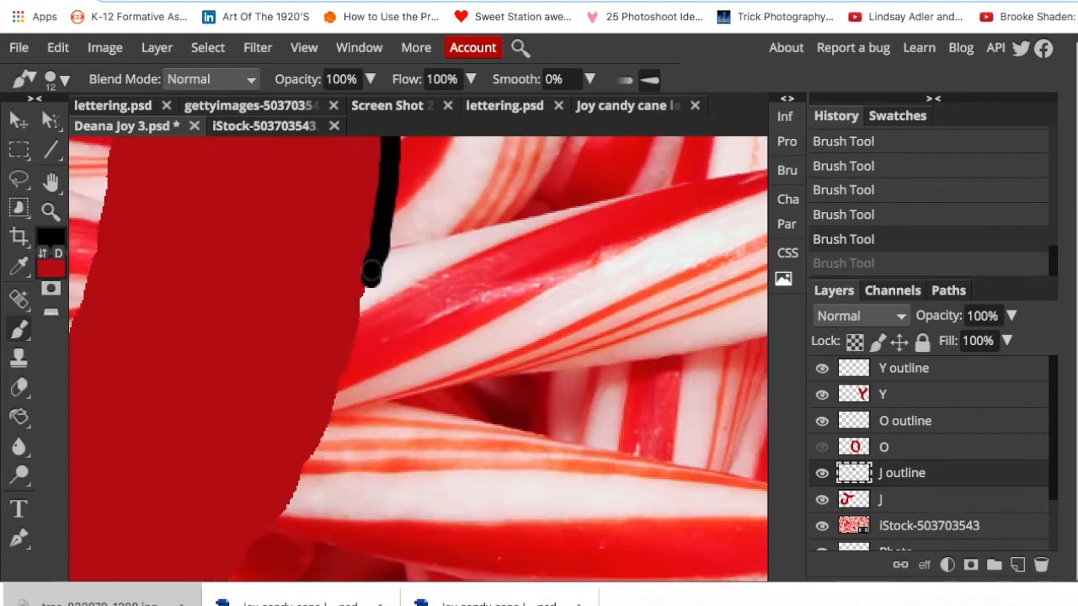
drag(149, 264, 252, 349)
drag(269, 523, 353, 580)
mouse_move(168, 579)
mouse_down()
mouse_move(168, 481)
mouse_move(455, 250)
mouse_up()
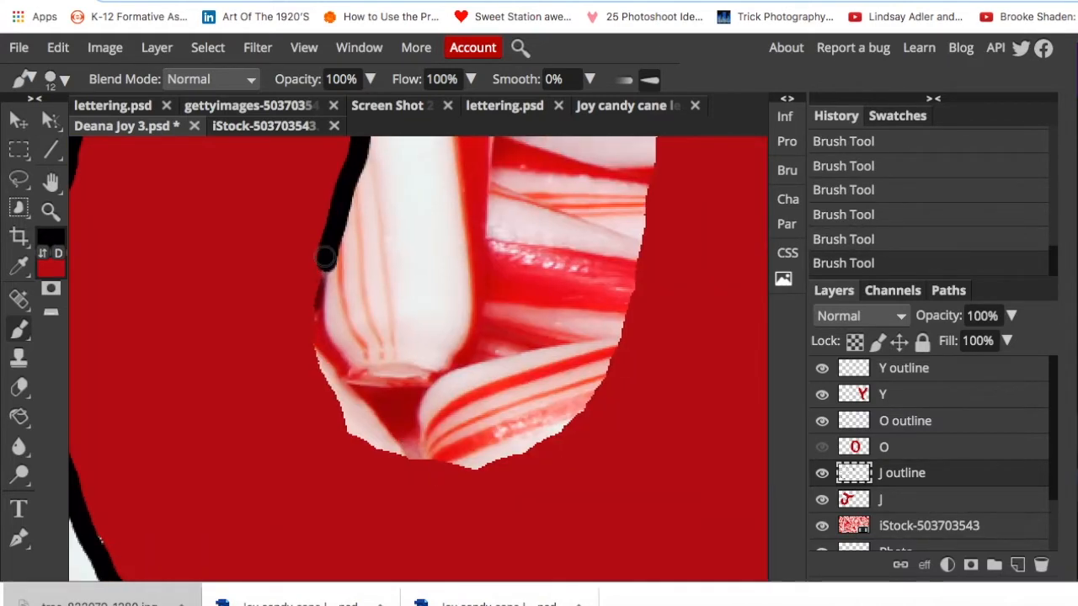
mouse_move(326, 258)
mouse_down()
mouse_move(395, 459)
mouse_move(577, 421)
mouse_move(656, 190)
mouse_up()
scroll(656, 191, up, 4)
drag(630, 158, 586, 495)
scroll(586, 495, up, 4)
mouse_move(319, 274)
mouse_down()
mouse_move(484, 314)
mouse_move(599, 473)
mouse_up()
scroll(598, 473, up, 3)
scroll(599, 473, left, 1)
mouse_move(335, 308)
mouse_down()
mouse_move(441, 243)
mouse_move(581, 255)
mouse_up()
mouse_move(428, 520)
mouse_down()
mouse_move(394, 512)
mouse_move(351, 480)
mouse_move(316, 406)
mouse_move(332, 295)
mouse_up()
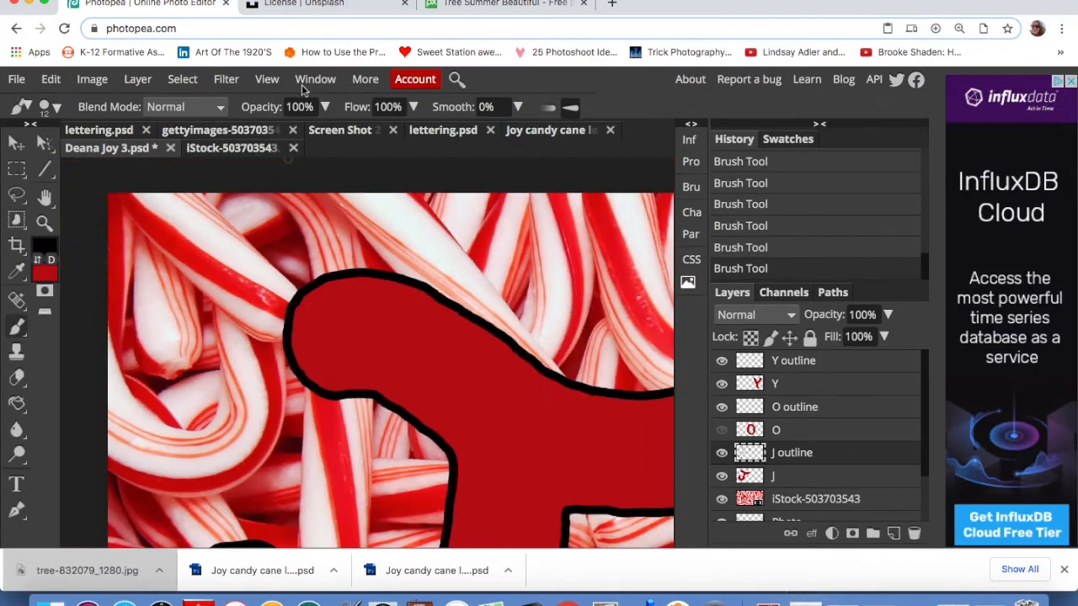
click(267, 79)
click(278, 152)
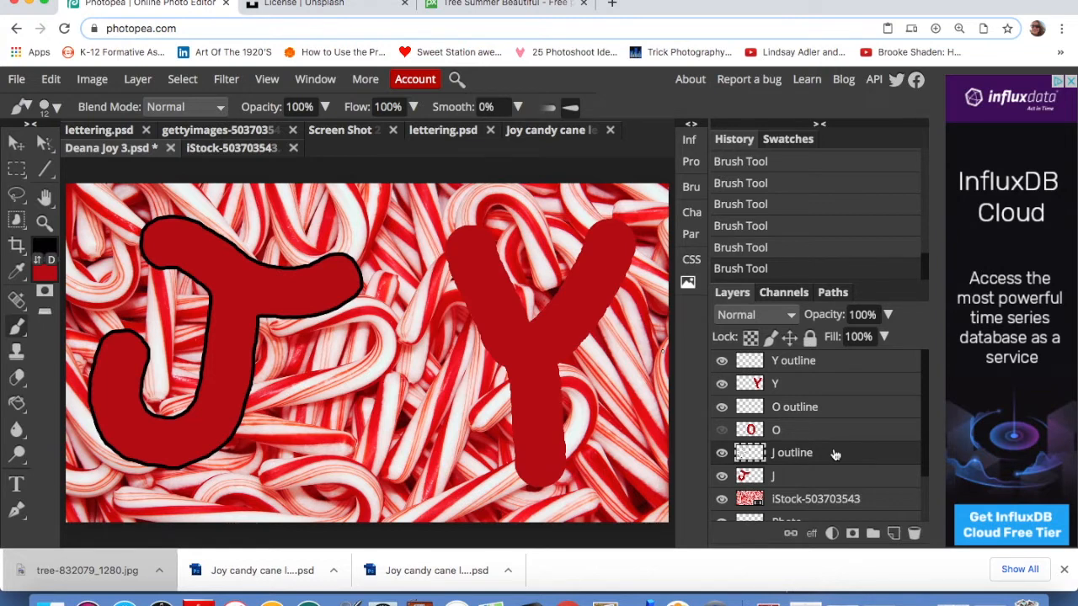
- Show the O layer again, make it active and lower its opacity to 57%
key(super+plus)
key(space)
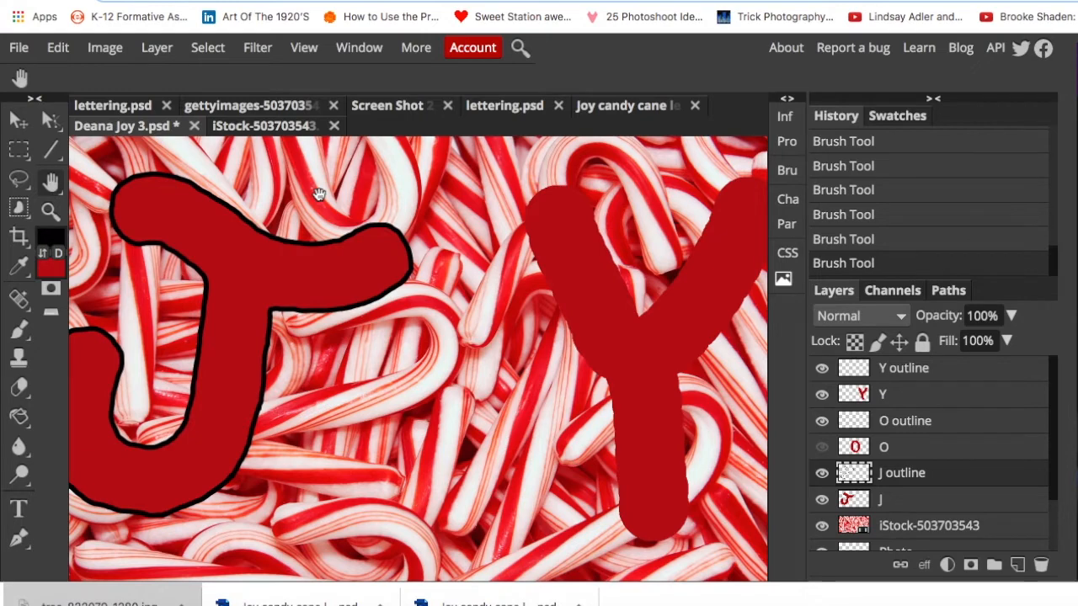
drag(318, 194, 361, 172)
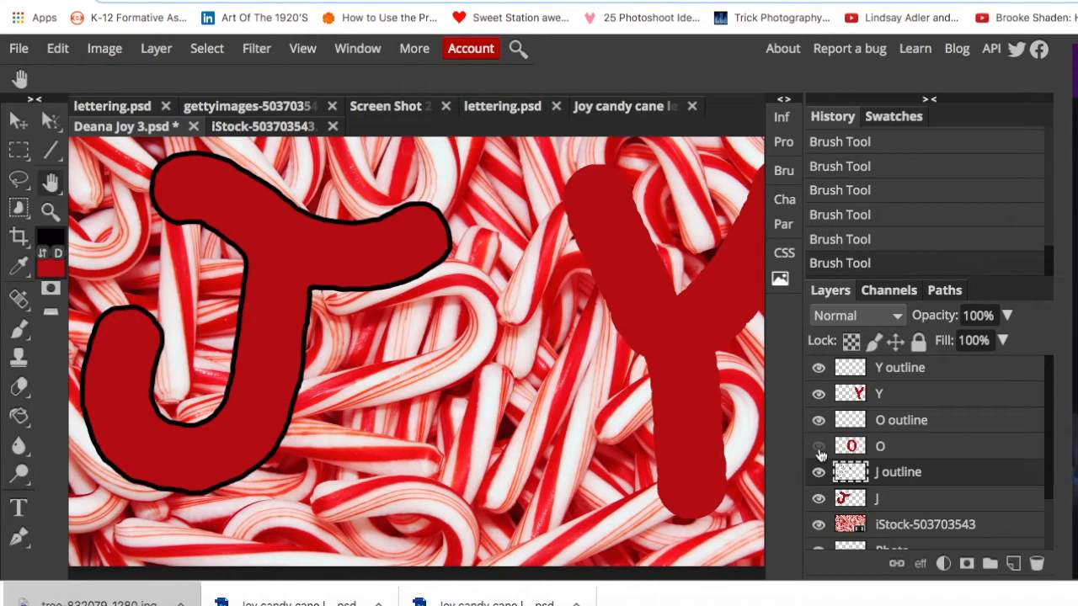
click(818, 448)
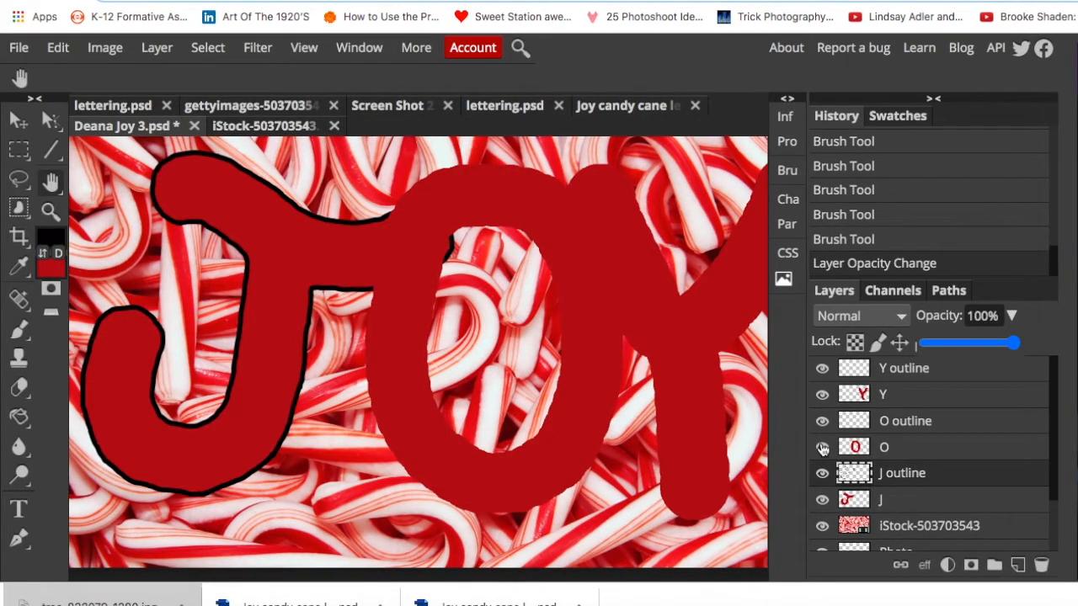
click(917, 448)
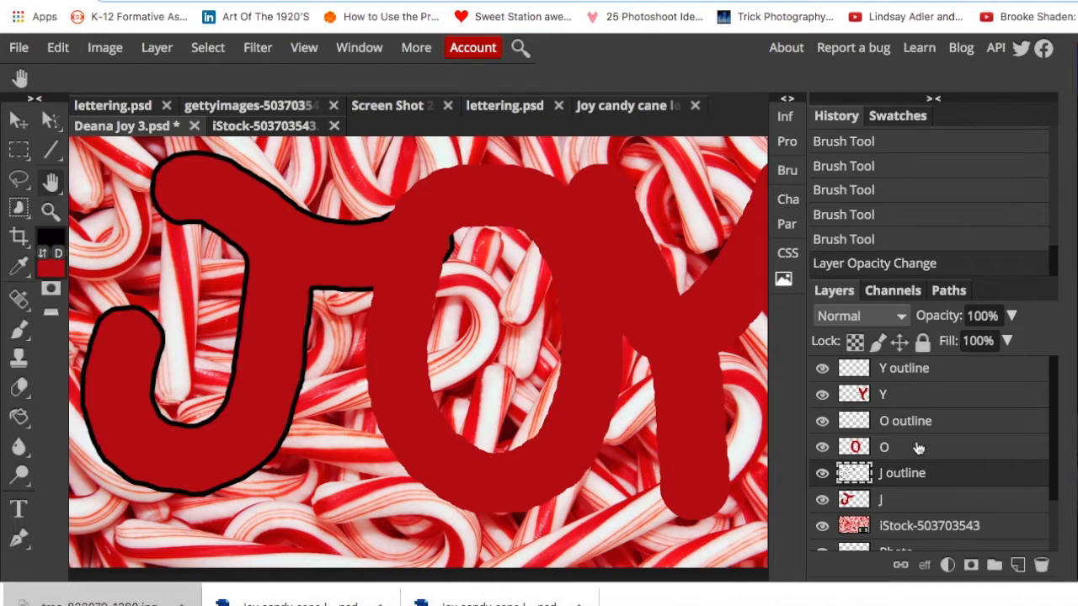
click(1012, 315)
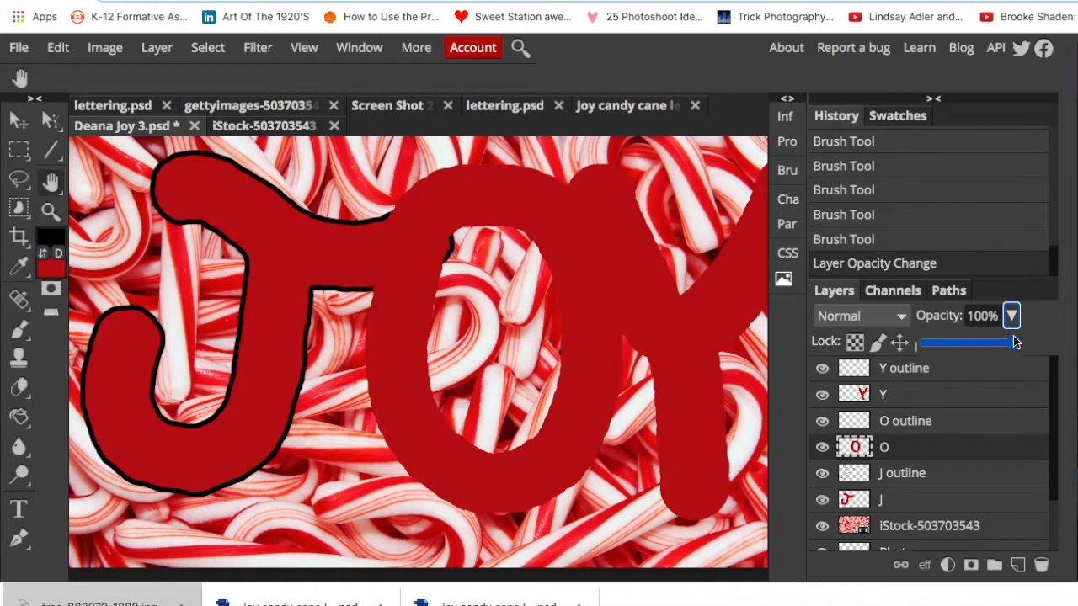
mouse_move(1013, 343)
mouse_down()
mouse_move(965, 352)
mouse_move(974, 352)
mouse_up()
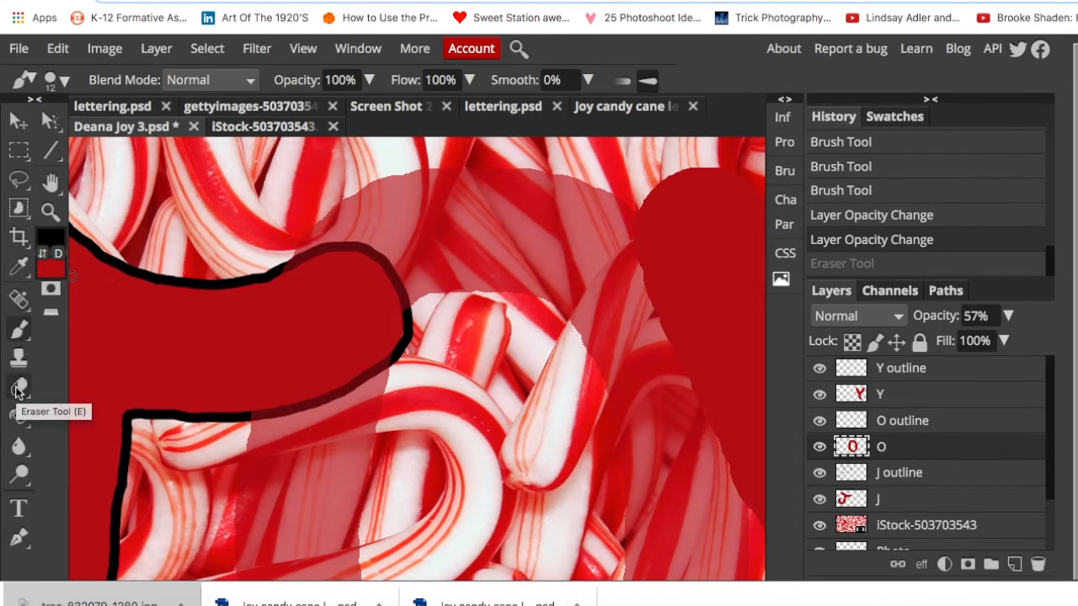
- Erase the parts of the O that cover the black outline on the J's crossbar end with the Eraser tool
click(15, 390)
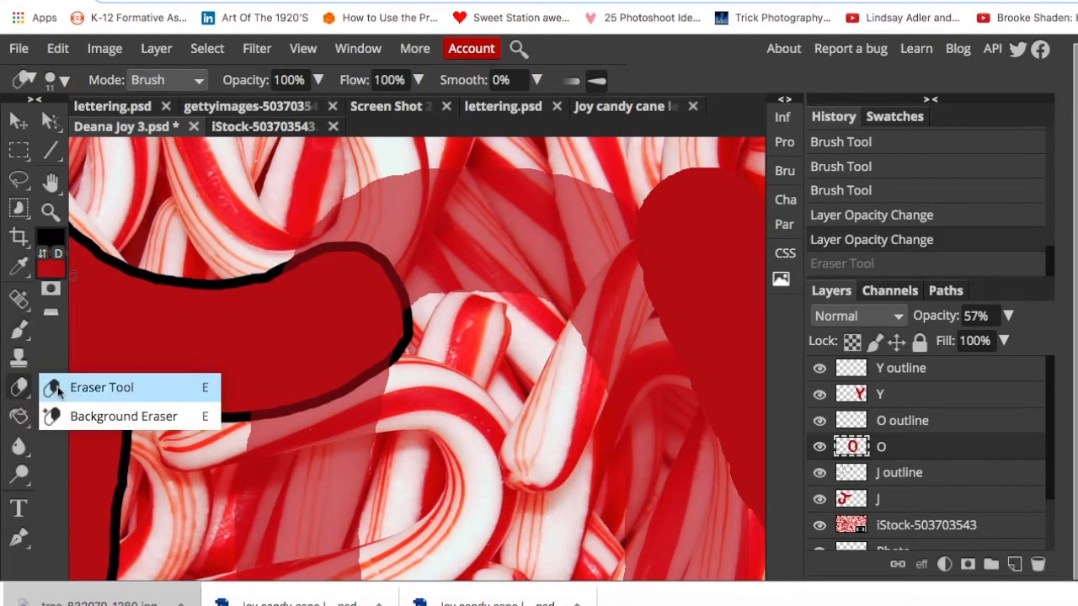
click(75, 390)
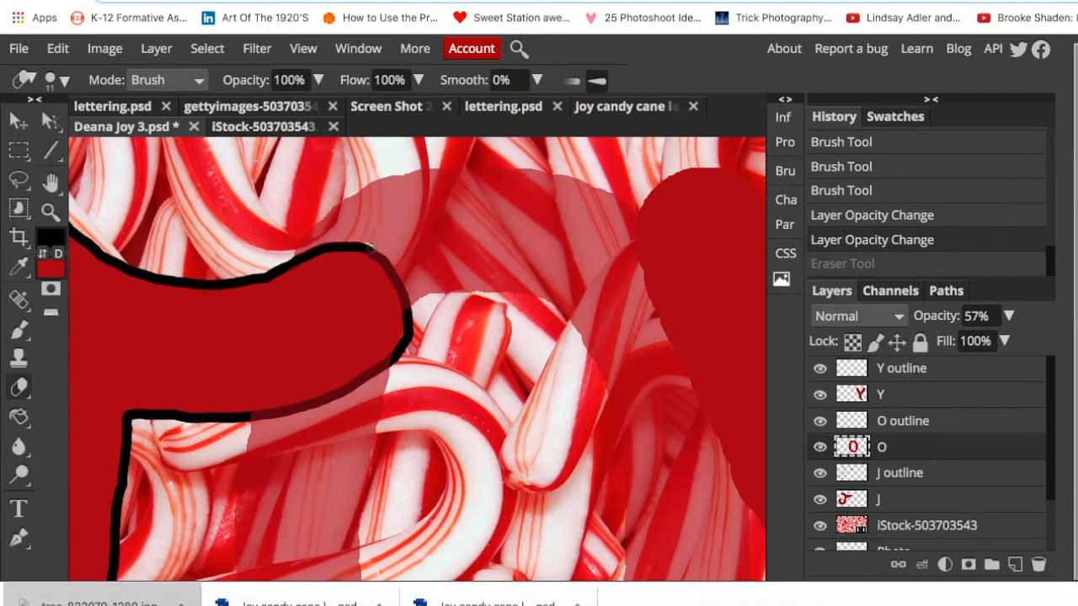
key(ctrl+shift+z)
key(ctrl+z)
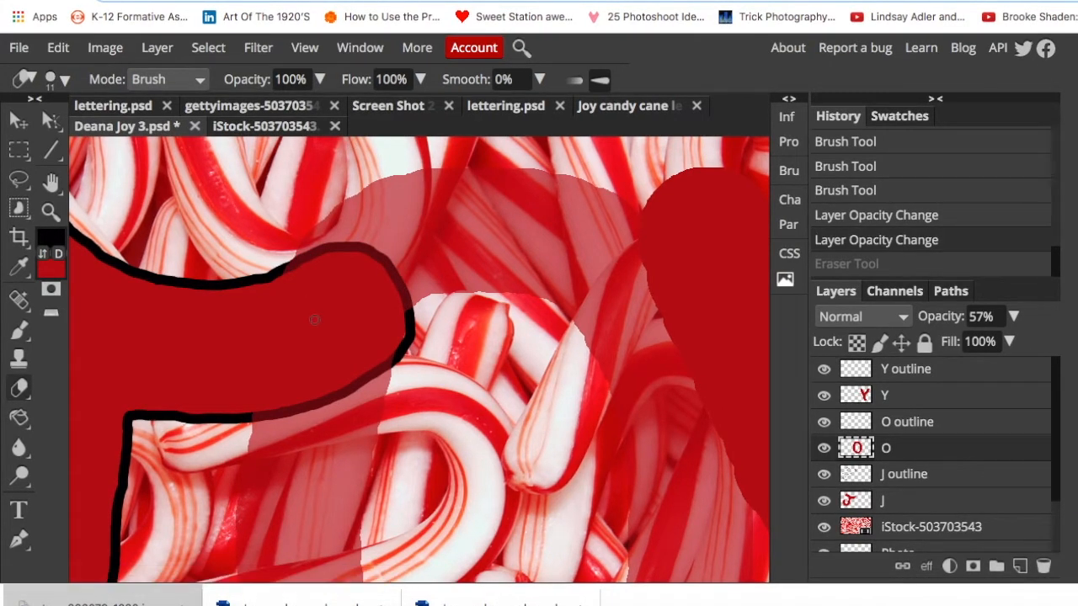
scroll(314, 319, up, 3)
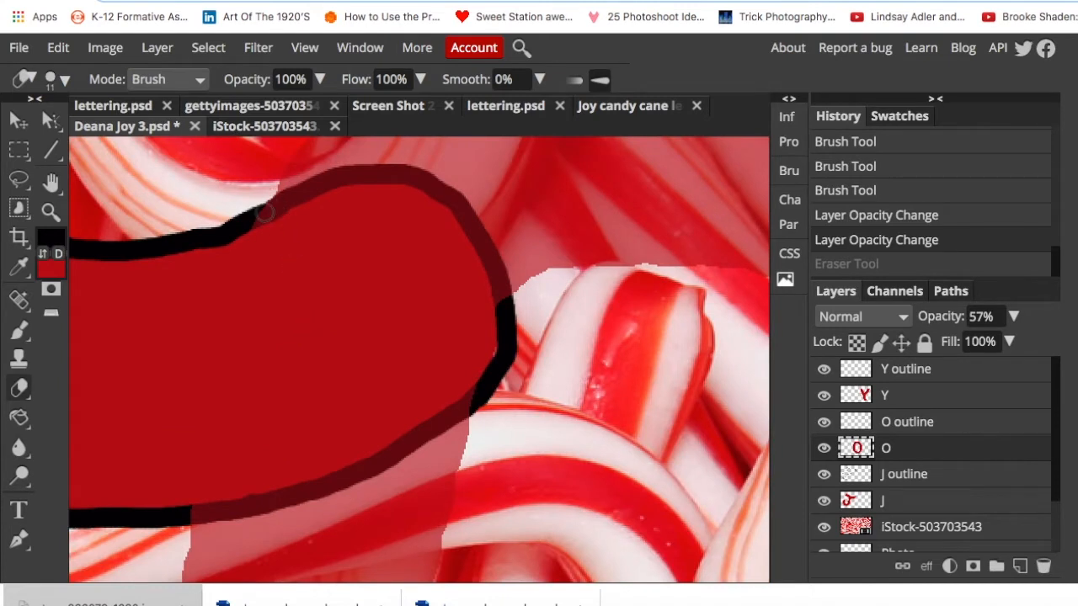
mouse_move(257, 220)
mouse_down()
mouse_move(352, 175)
mouse_move(420, 178)
mouse_move(460, 211)
mouse_move(500, 307)
mouse_move(486, 247)
mouse_move(447, 198)
mouse_up()
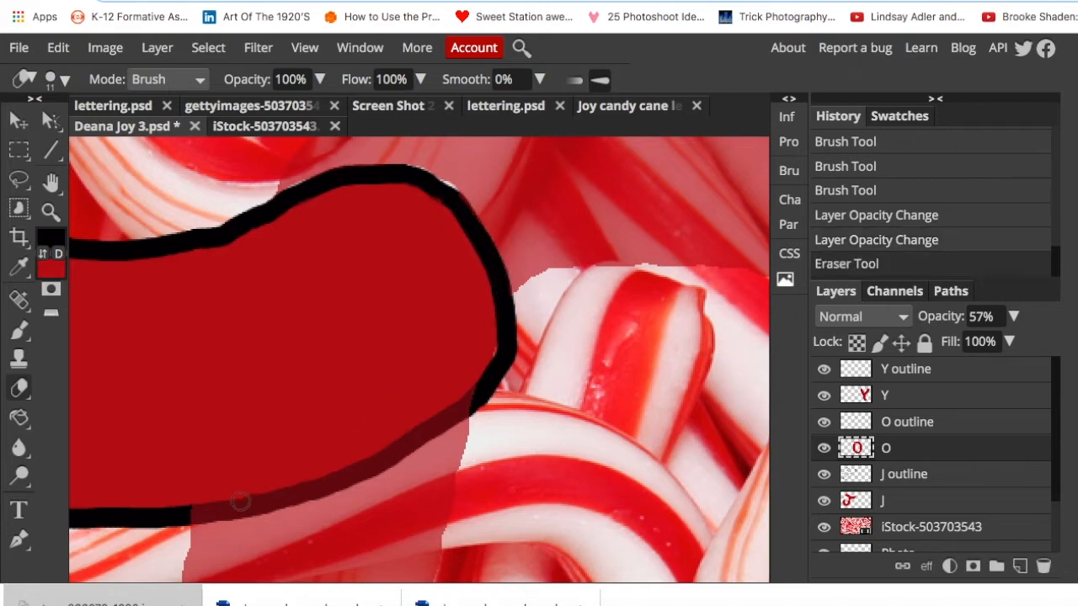
mouse_move(183, 512)
mouse_down()
mouse_move(344, 476)
mouse_move(406, 447)
mouse_move(495, 380)
mouse_up()
- Paint red with the brush on the O layer to fill the small gaps beside the J's outline
key(b)
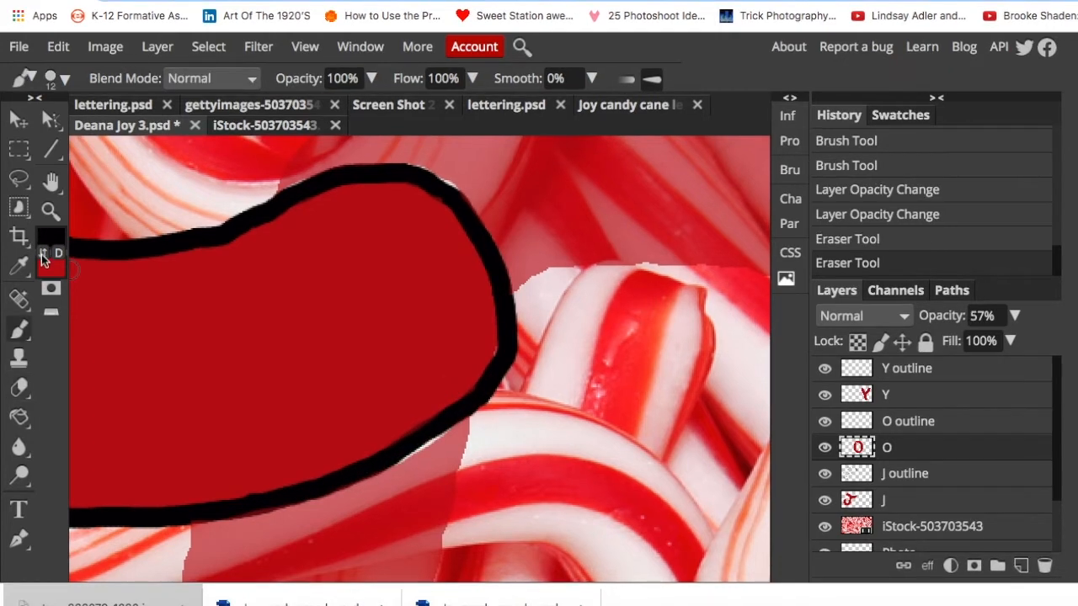
click(42, 253)
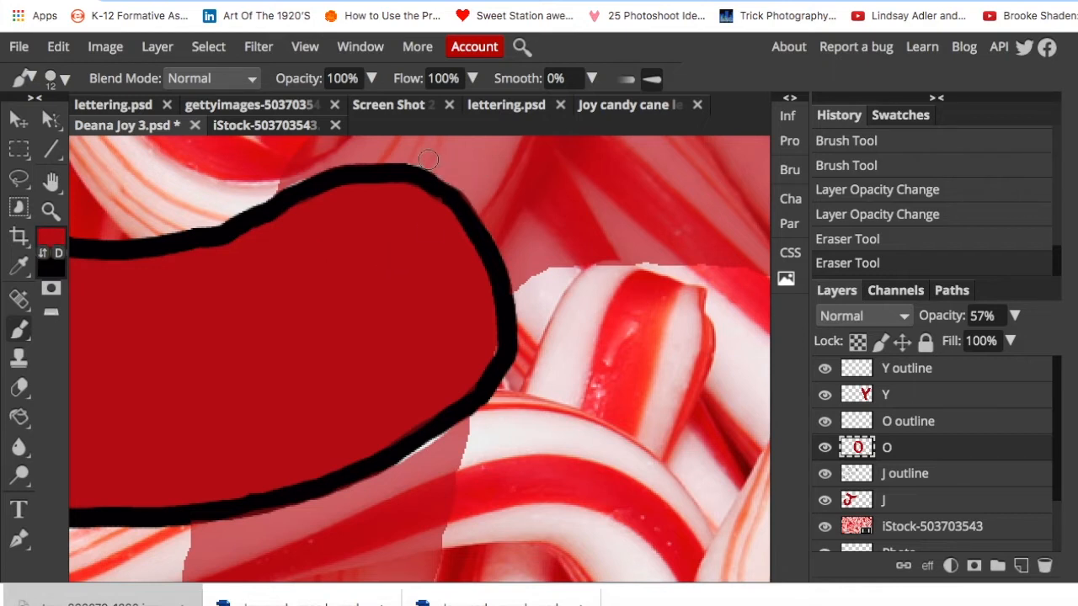
drag(410, 154, 447, 180)
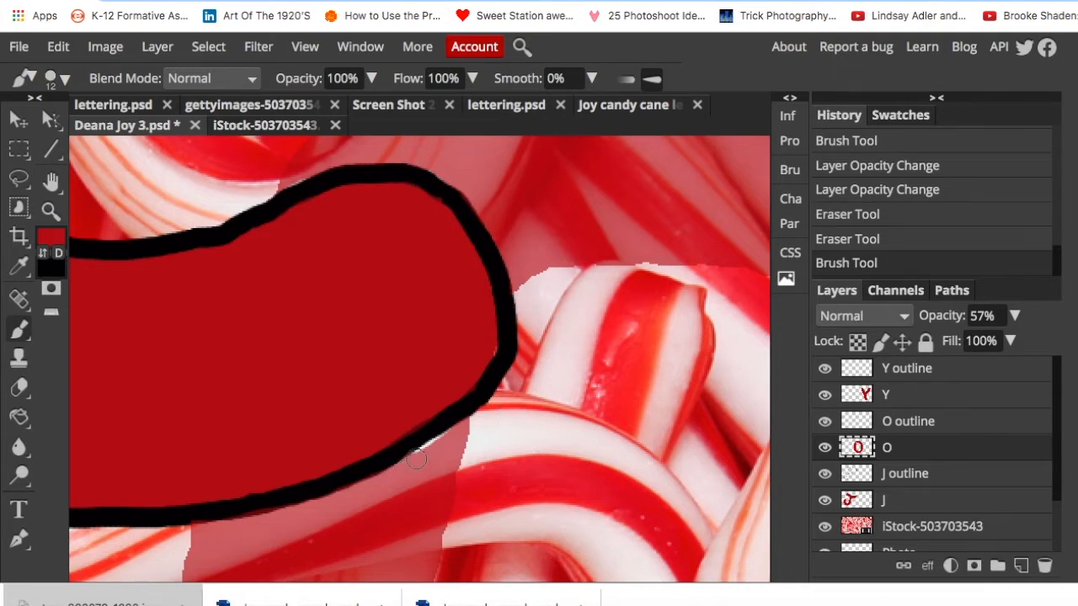
key(ctrl+z)
drag(429, 453, 452, 439)
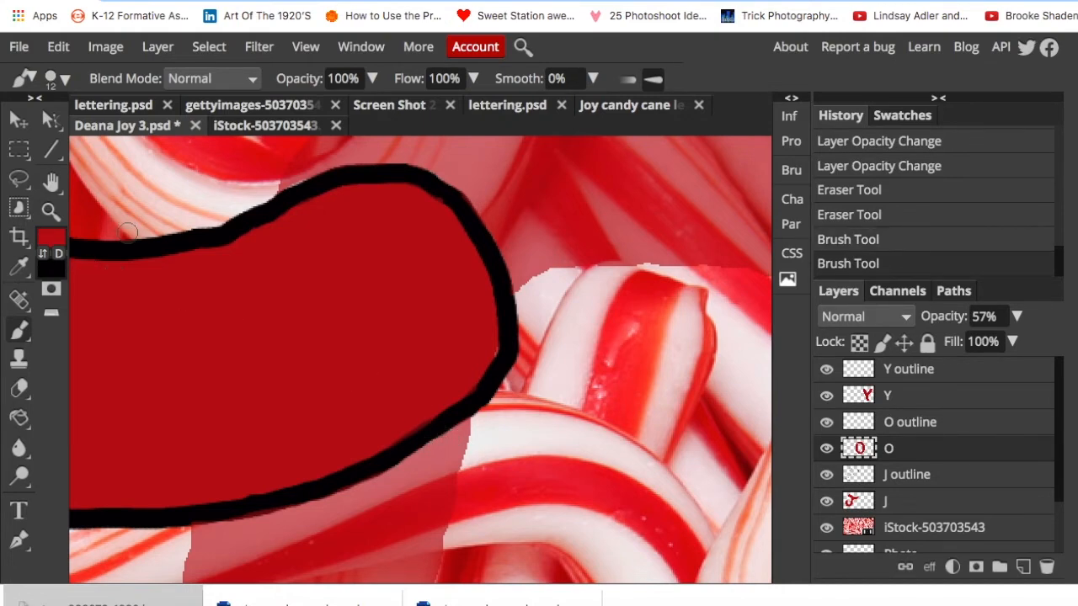
- Set the O layer's opacity back to 100%
scroll(126, 234, down, 2)
scroll(126, 234, down, 5)
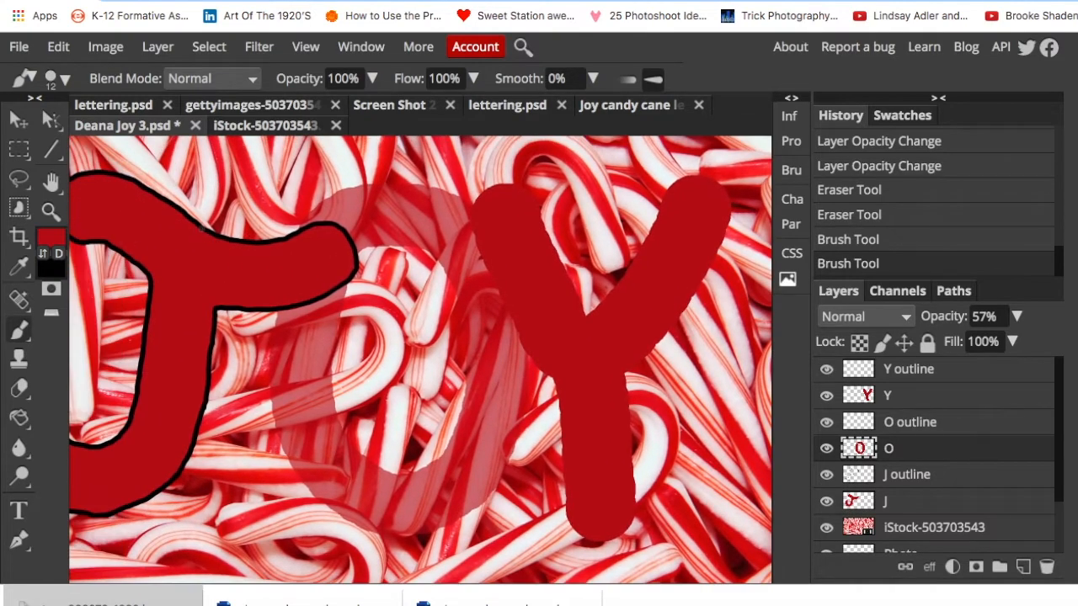
click(1016, 316)
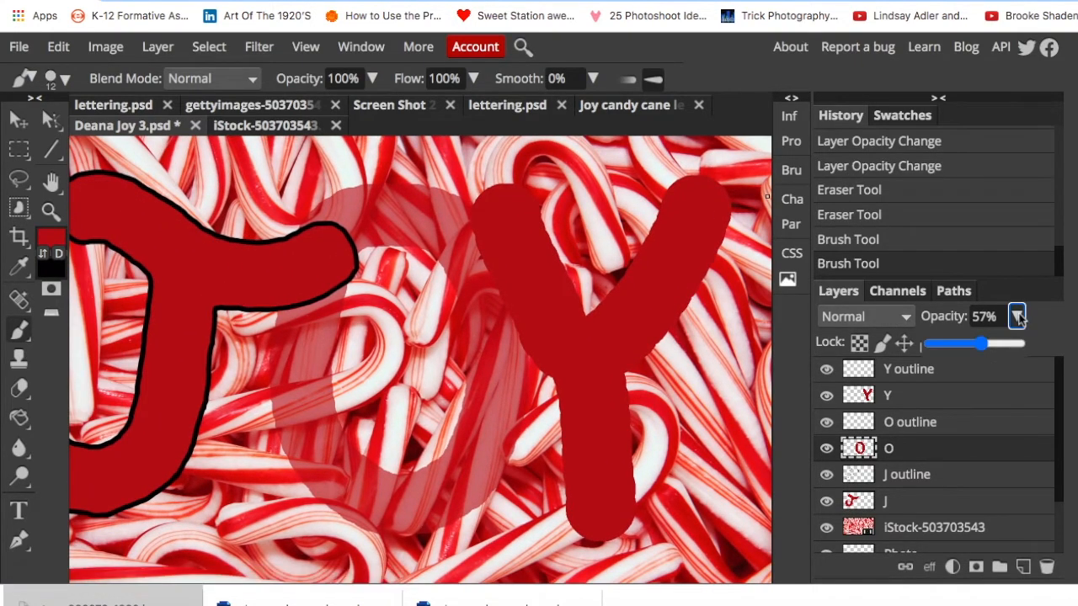
drag(987, 350, 1034, 349)
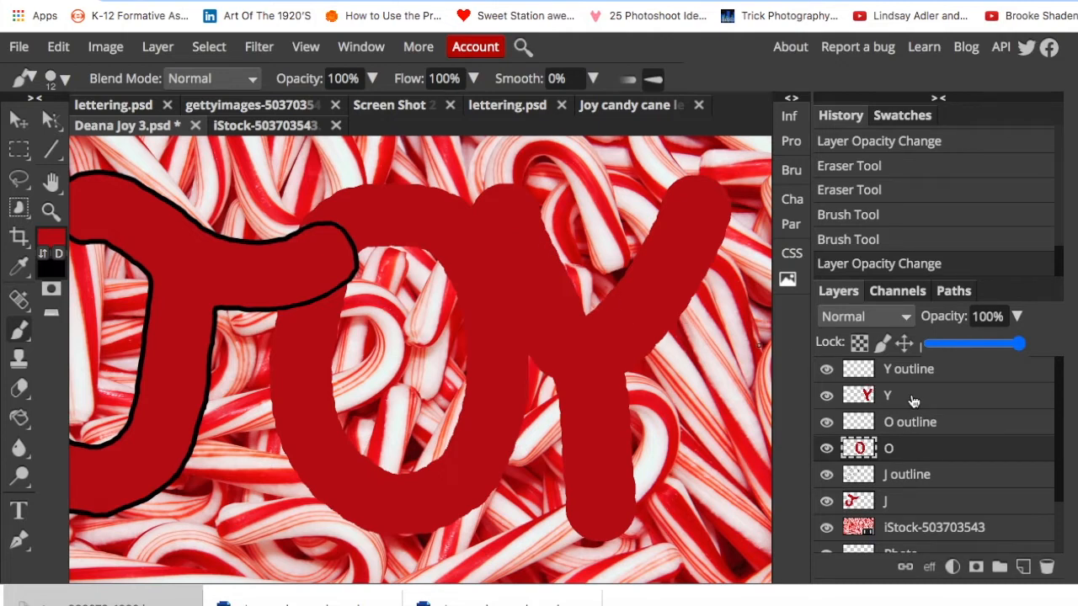
- Hide the Y layer and make the O outline layer active
click(914, 403)
click(827, 396)
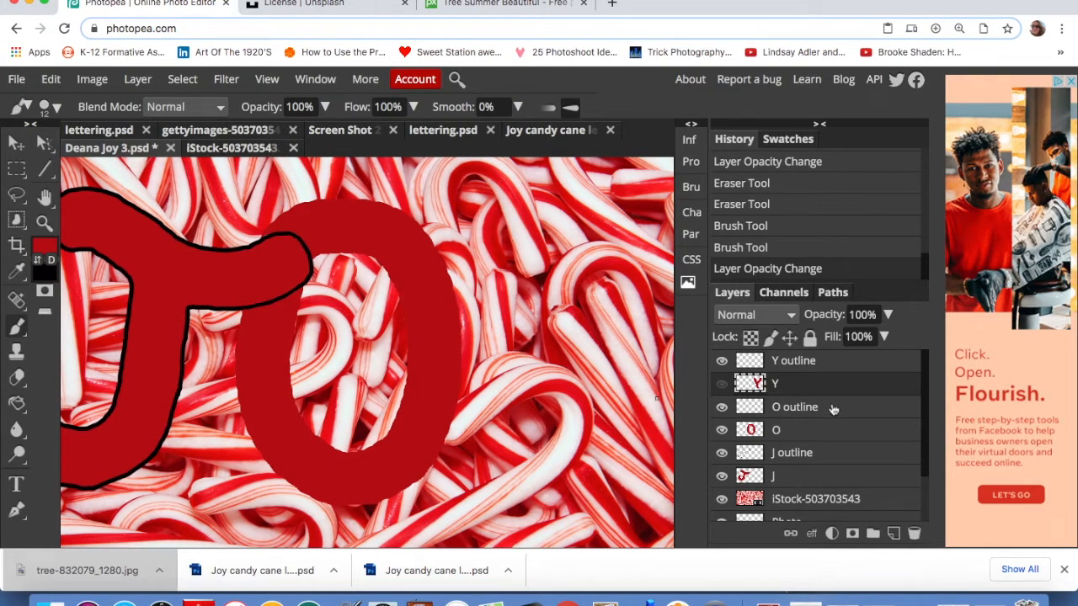
click(833, 409)
- Trace the O's upper outer and inner edges with black brush strokes, starting at the J's outline, and save the document as PSD
scroll(440, 336, up, 10)
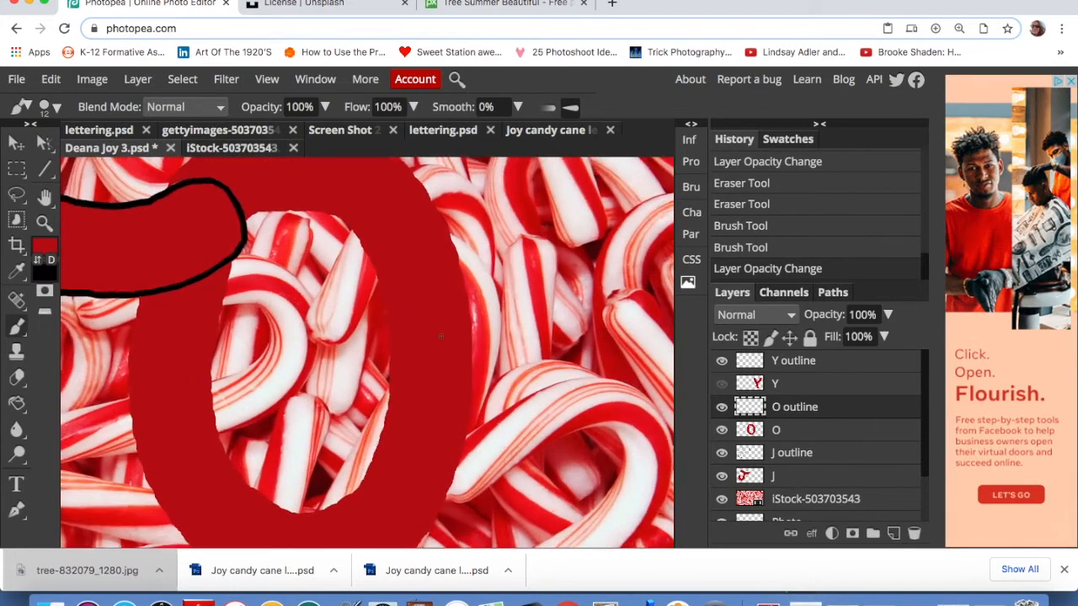
scroll(440, 336, left, 3)
scroll(440, 336, up, 3)
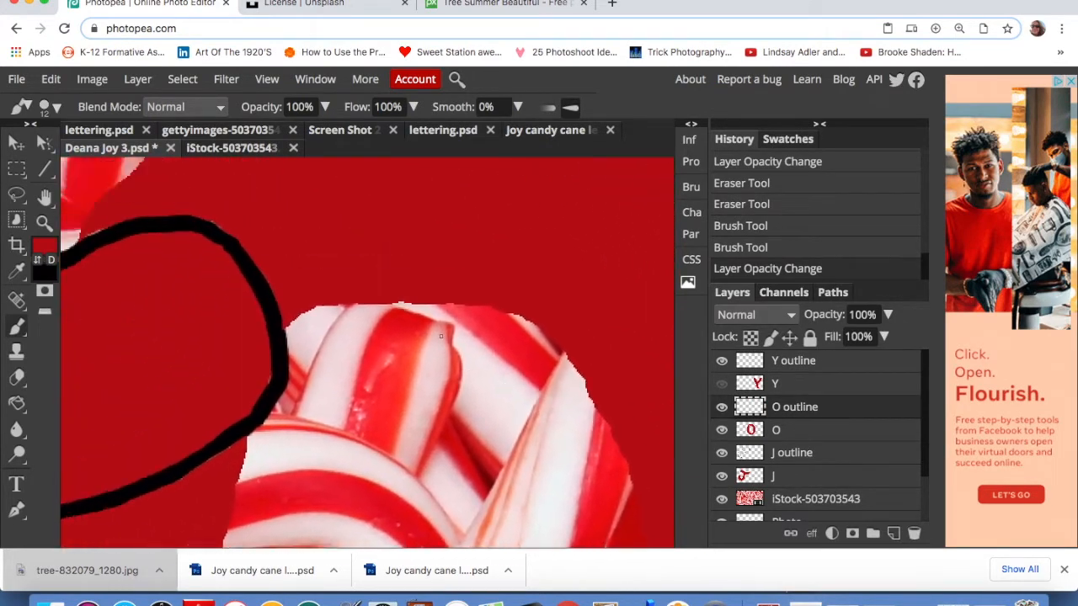
click(36, 261)
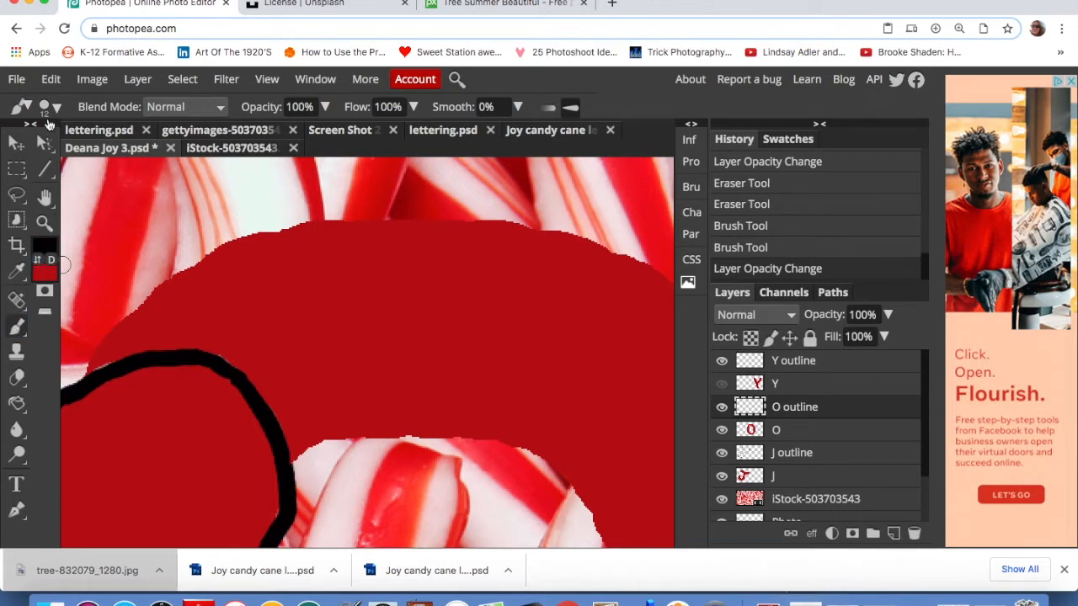
click(85, 374)
key(super+z)
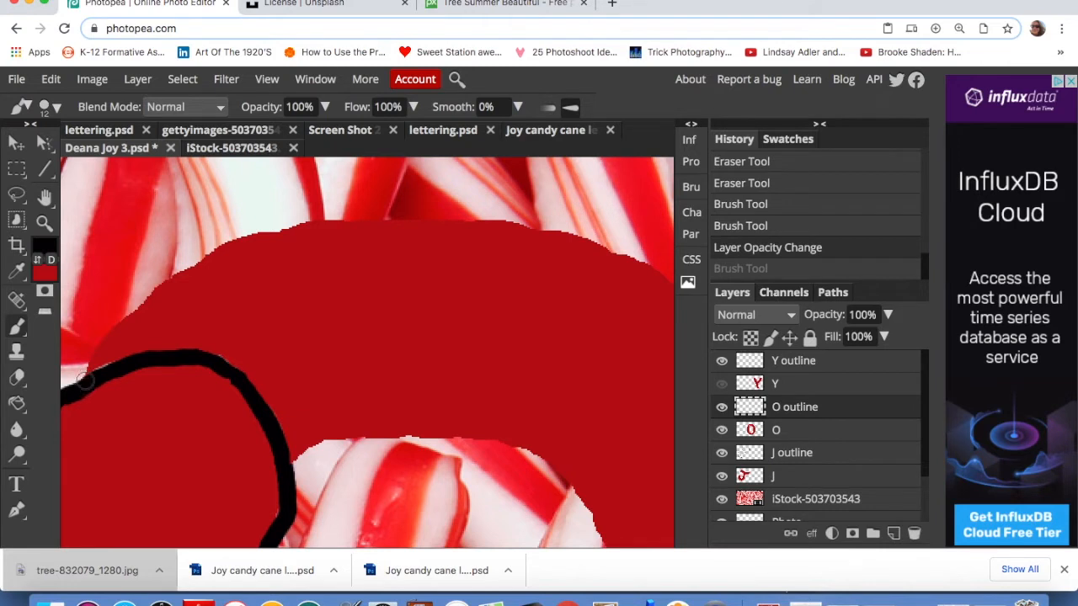
mouse_move(82, 379)
mouse_down()
mouse_move(82, 367)
mouse_move(456, 217)
mouse_move(486, 217)
mouse_up()
drag(291, 457, 446, 431)
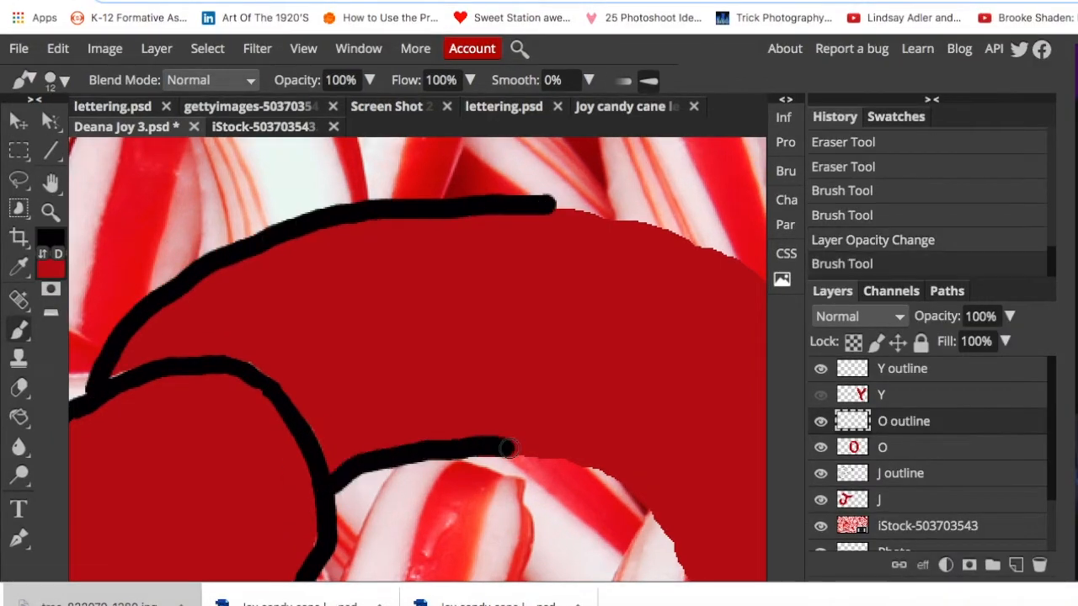
drag(507, 448, 608, 468)
scroll(608, 468, right, 4)
mouse_move(234, 194)
mouse_down()
mouse_move(601, 463)
mouse_move(638, 559)
mouse_up()
drag(288, 457, 371, 573)
click(18, 49)
click(45, 263)
- Continue the black outline down the inner and outer edges of the O's right side and around its bottom curve
scroll(307, 257, down, 4)
mouse_move(318, 271)
mouse_down()
mouse_move(357, 350)
mouse_move(392, 577)
mouse_up()
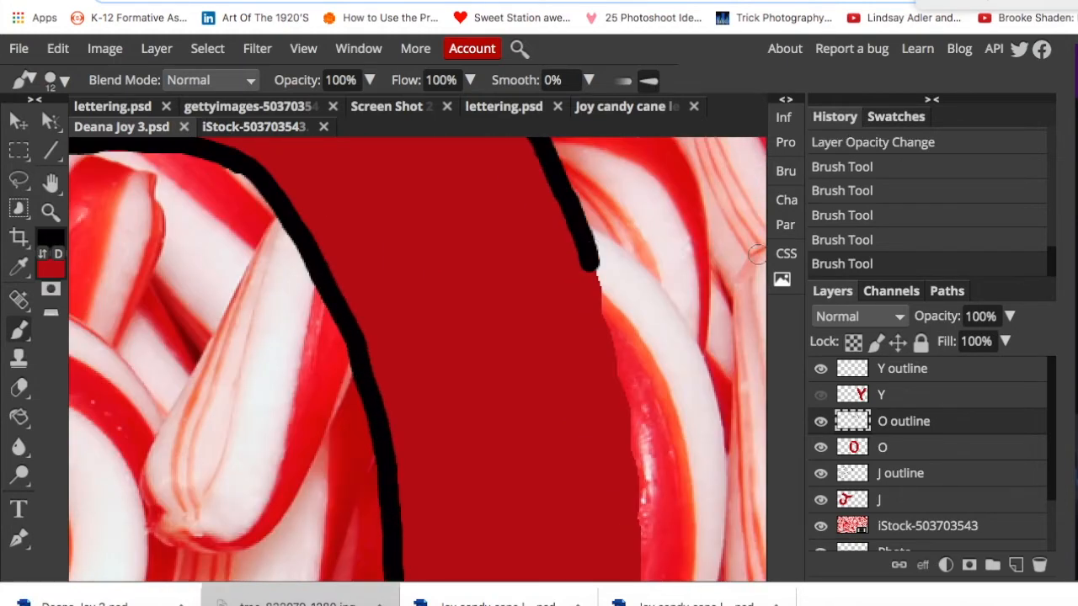
scroll(591, 251, down, 5)
drag(589, 181, 539, 581)
drag(342, 224, 283, 578)
scroll(282, 578, down, 5)
mouse_move(121, 284)
mouse_down()
mouse_move(400, 266)
mouse_move(441, 204)
mouse_up()
scroll(440, 205, down, 3)
mouse_move(95, 372)
mouse_down()
mouse_move(256, 384)
mouse_move(620, 179)
mouse_up()
scroll(620, 179, up, 3)
drag(623, 221, 564, 367)
scroll(564, 367, left, 6)
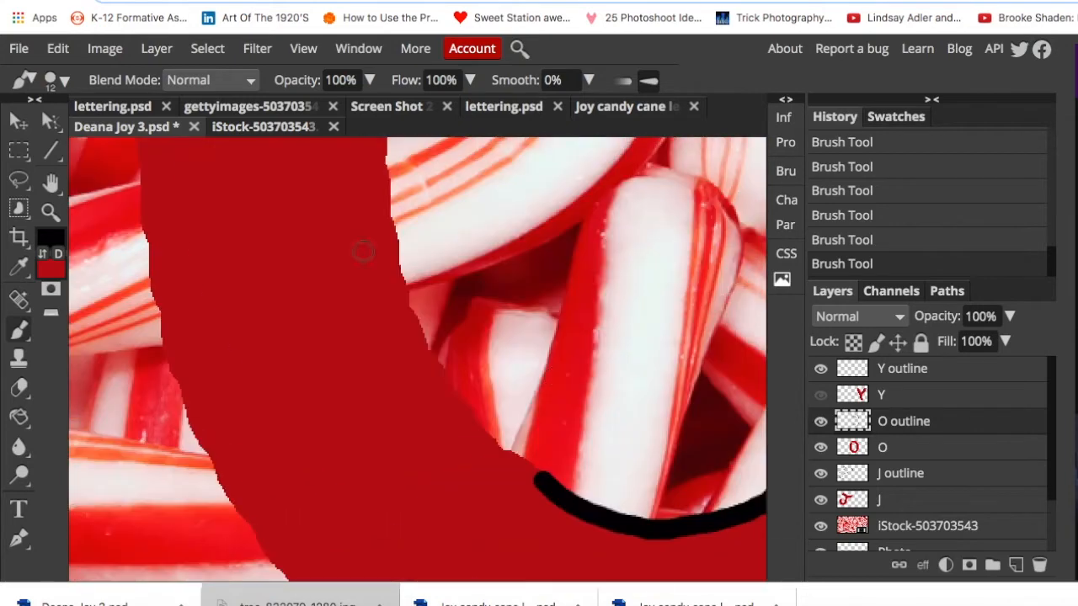
- Complete the black outline along both edges of the O's left side up to the J, and fit the canvas in view
drag(388, 166, 530, 469)
scroll(530, 469, down, 3)
key(super+z)
mouse_move(180, 205)
mouse_down()
mouse_move(209, 296)
mouse_move(422, 546)
mouse_up()
scroll(422, 547, down, 3)
drag(300, 378, 447, 454)
scroll(447, 455, up, 8)
mouse_move(390, 162)
mouse_down()
mouse_move(329, 373)
mouse_move(339, 384)
mouse_up()
key(super+z)
key(super+z)
mouse_move(327, 541)
mouse_down()
mouse_move(332, 434)
mouse_move(394, 150)
mouse_up()
scroll(394, 150, left, 4)
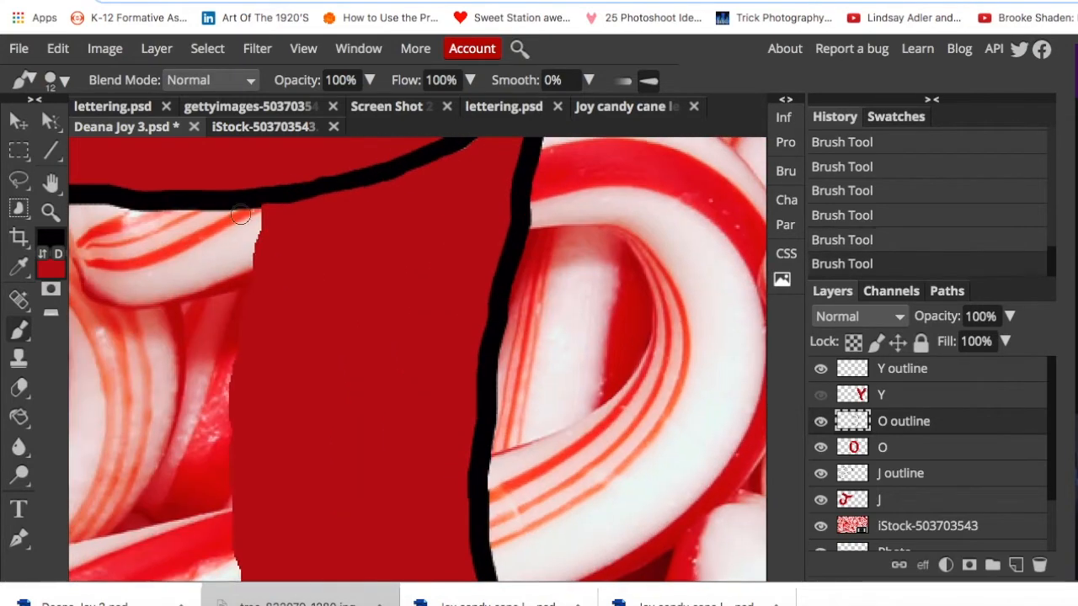
drag(263, 213, 228, 500)
scroll(228, 500, down, 4)
drag(252, 359, 278, 524)
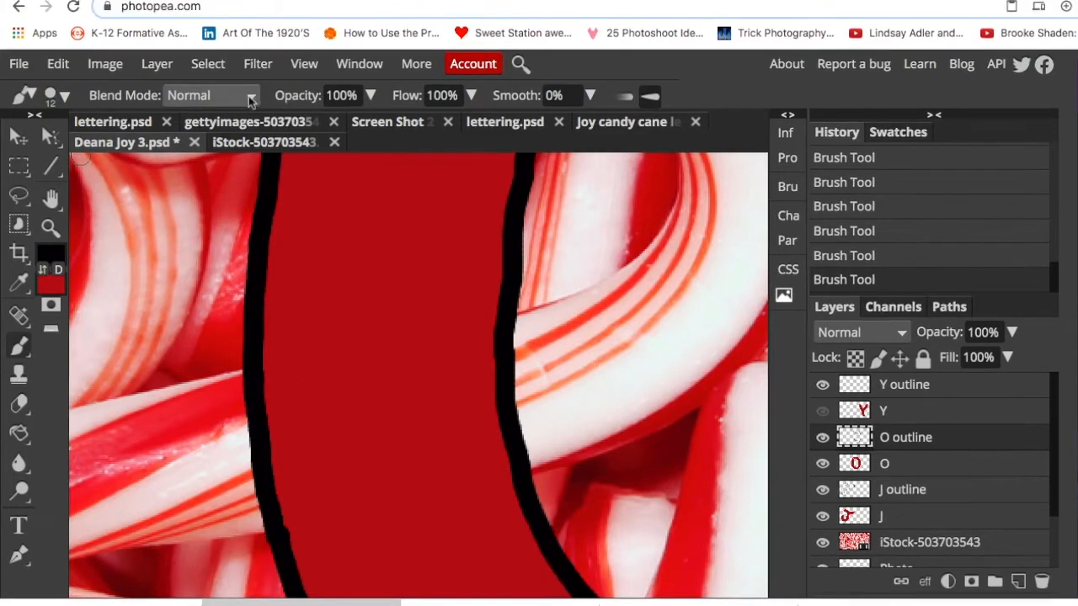
click(301, 52)
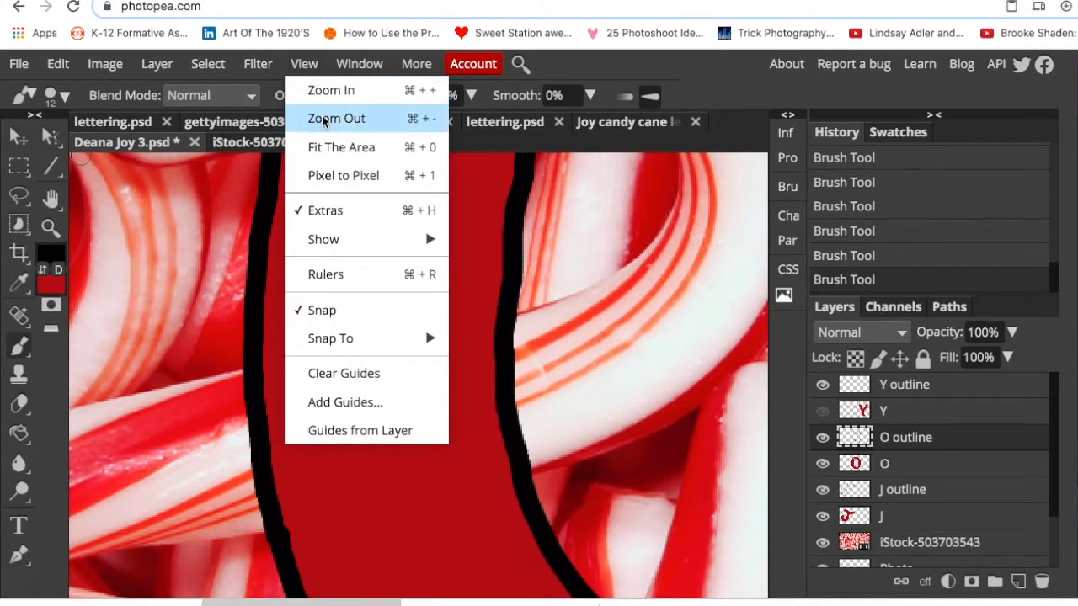
click(330, 148)
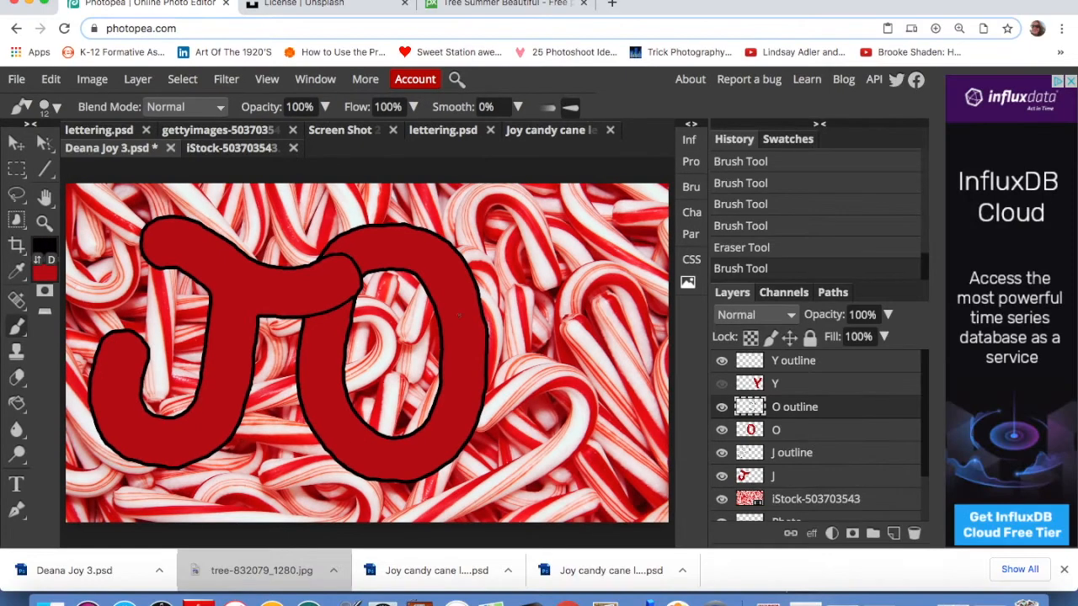
- Show the Y layer, make it active and lower its opacity to 58%
click(722, 384)
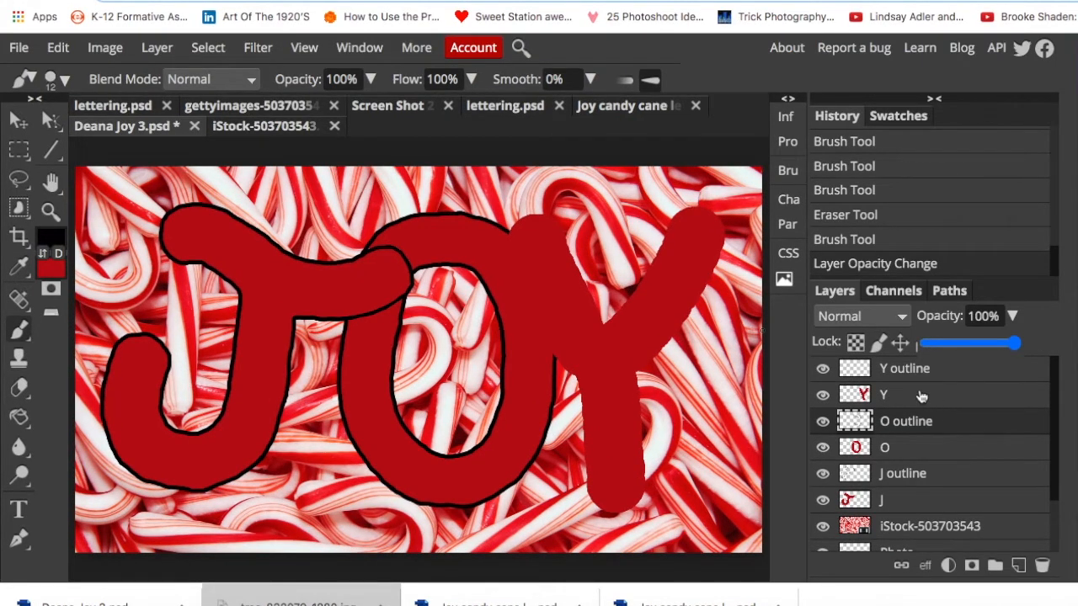
click(921, 395)
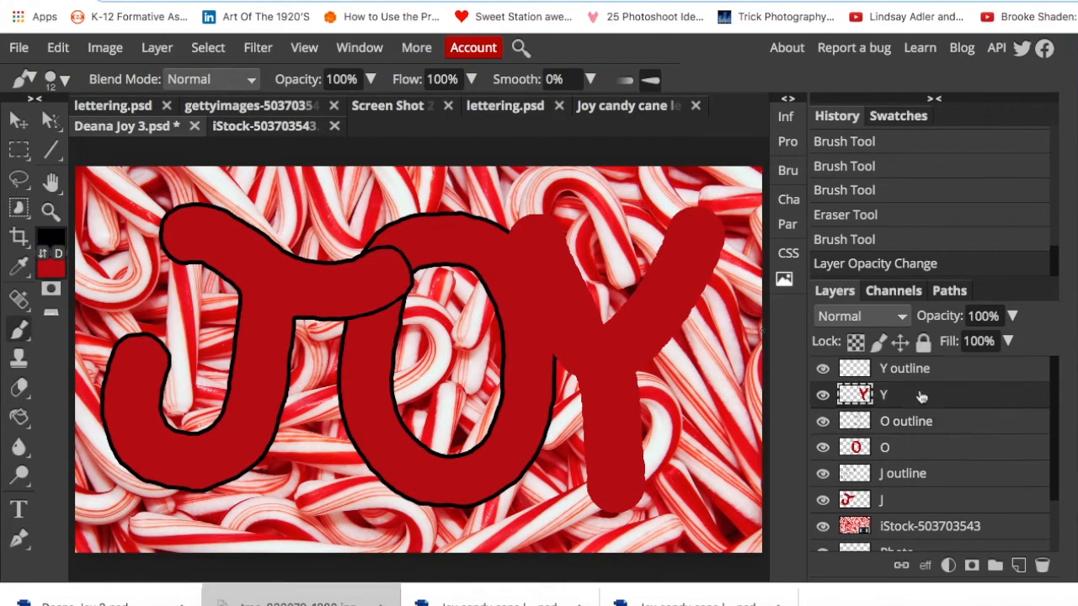
click(1012, 316)
drag(1014, 343, 978, 348)
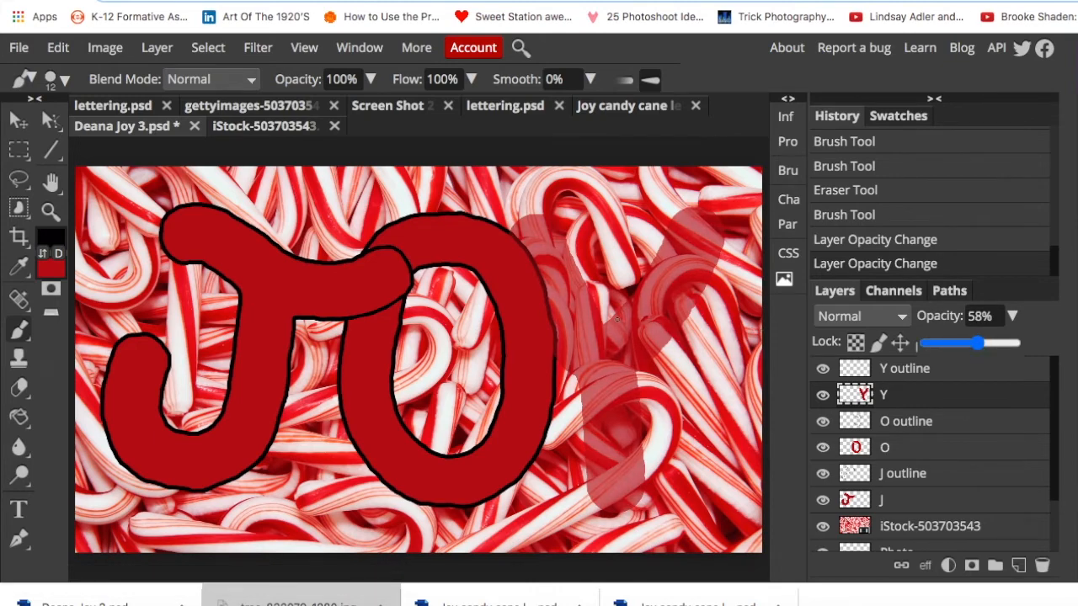
scroll(616, 318, up, 2)
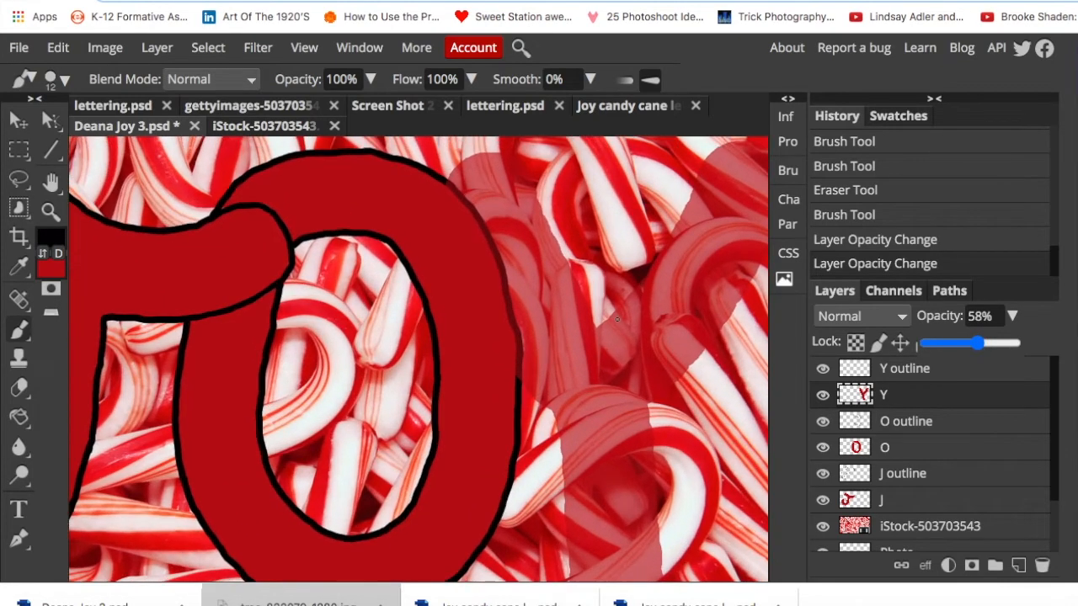
scroll(516, 328, up, 3)
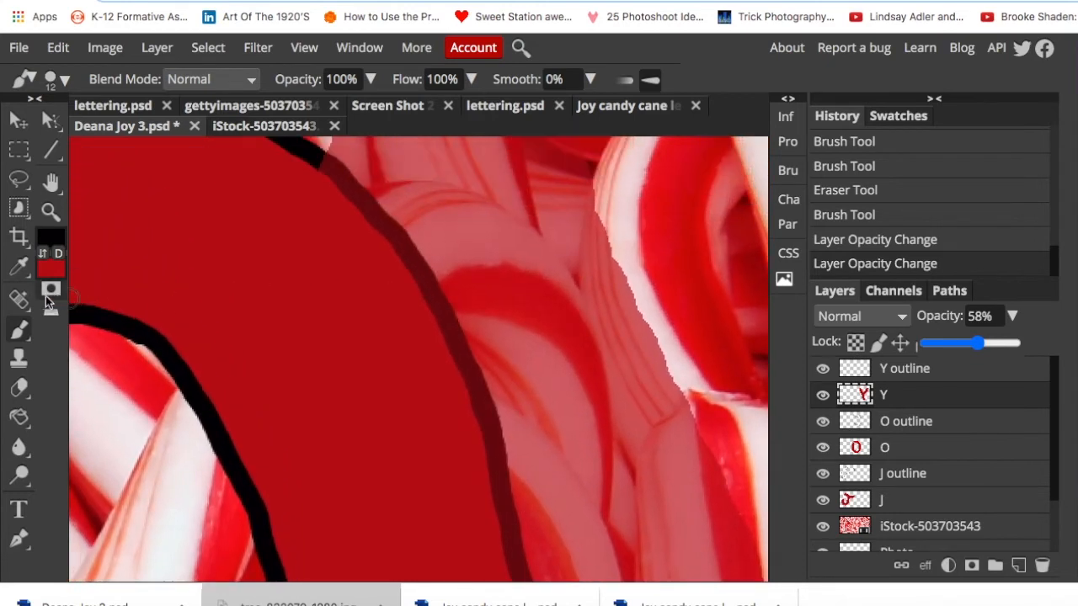
- Erase the part of the Y layer that covers the black outline on the O's right side
click(19, 387)
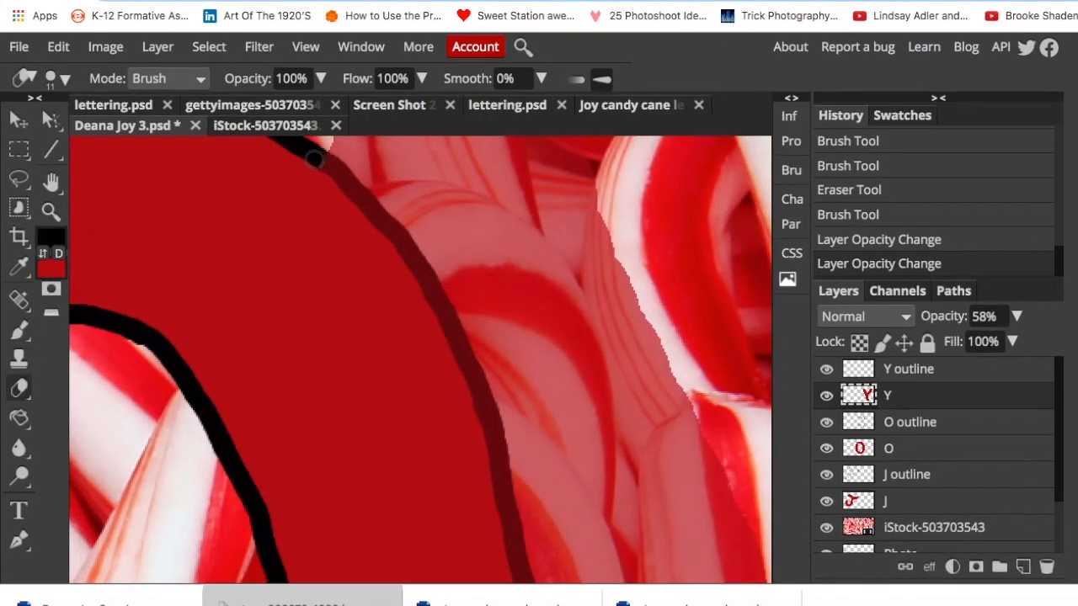
mouse_move(319, 160)
mouse_down()
mouse_move(367, 202)
mouse_move(477, 381)
mouse_up()
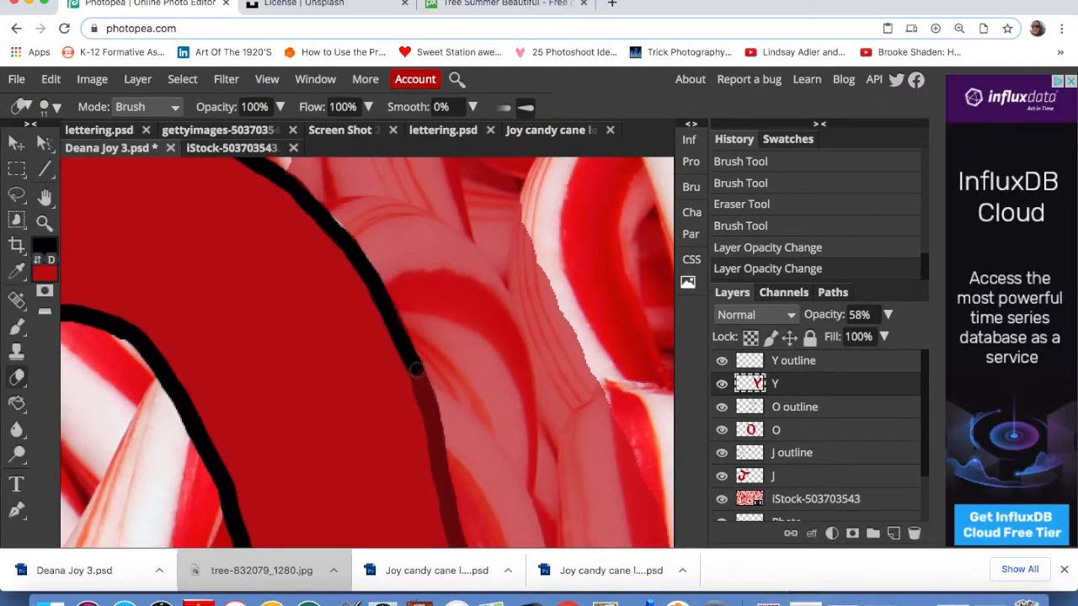
scroll(417, 370, down, 3)
drag(390, 284, 416, 420)
scroll(417, 421, down, 4)
drag(432, 294, 443, 454)
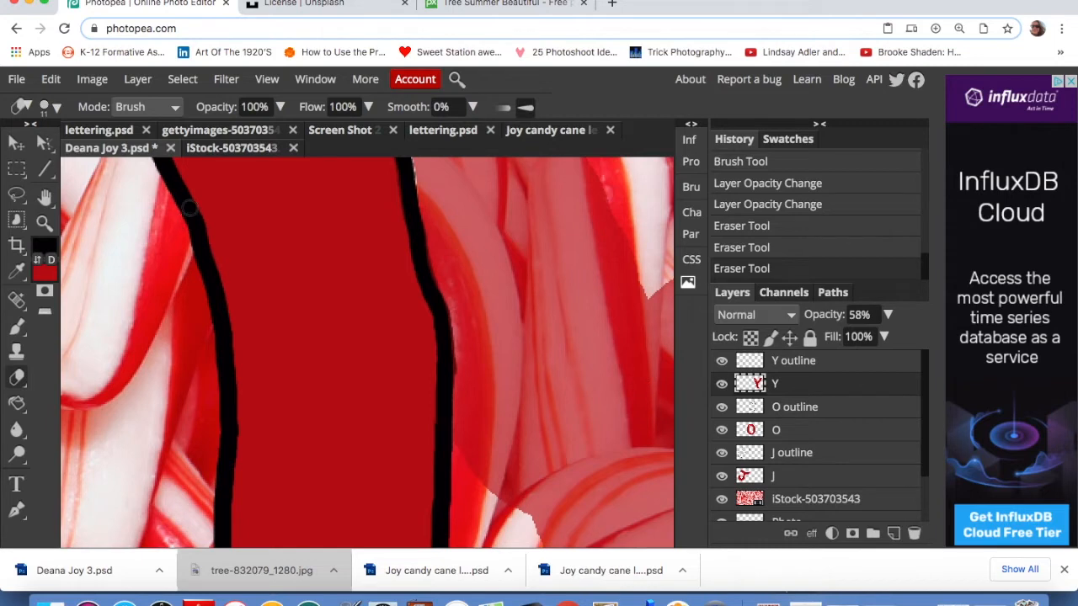
- Fit the canvas in view and set the Y layer's opacity back to 100%
click(265, 82)
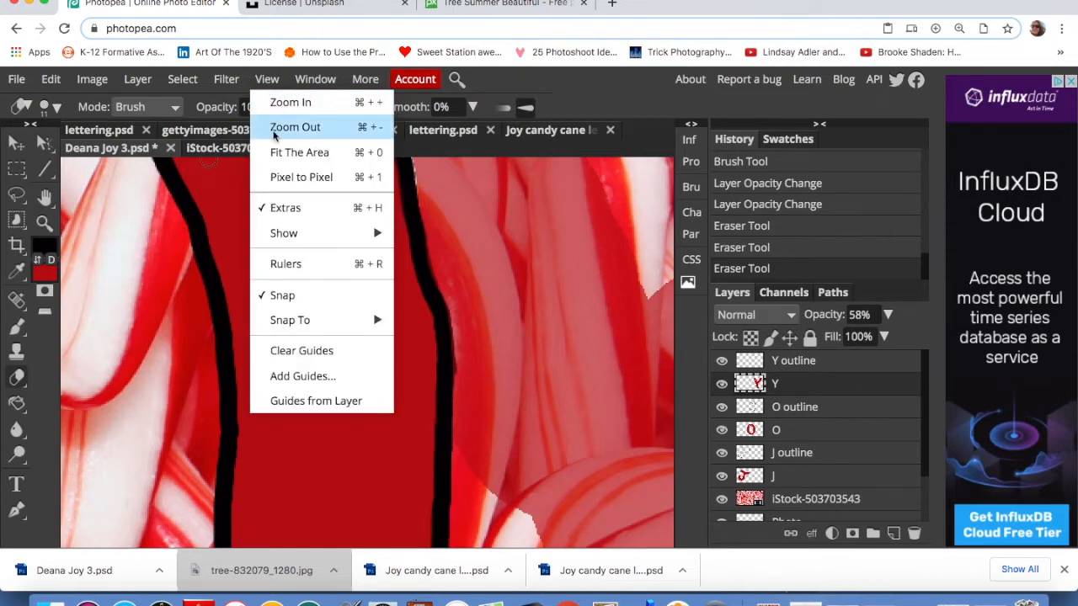
click(278, 152)
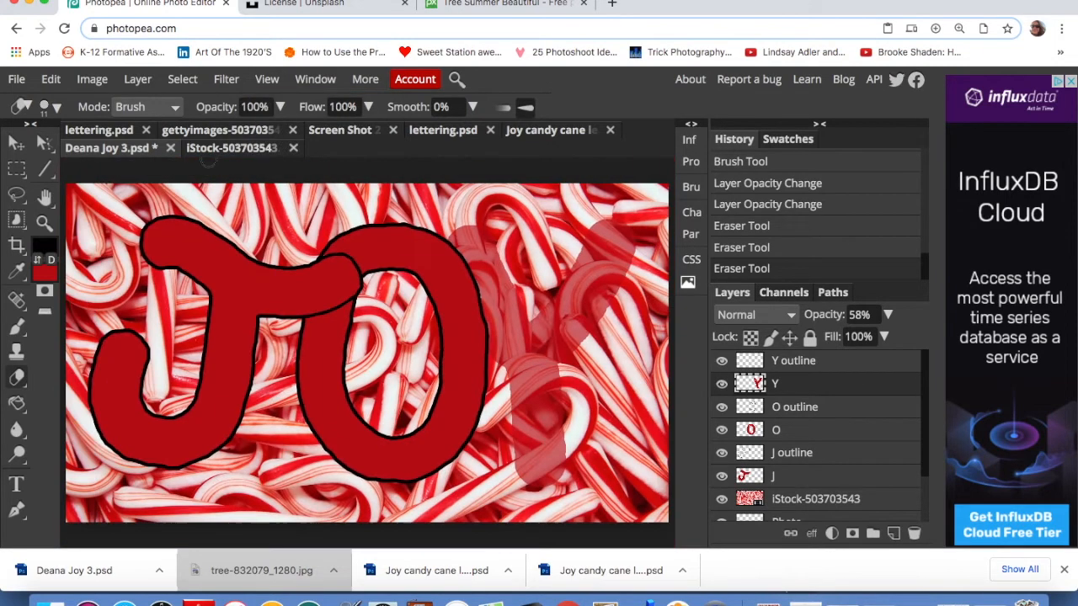
click(888, 315)
drag(859, 347, 909, 346)
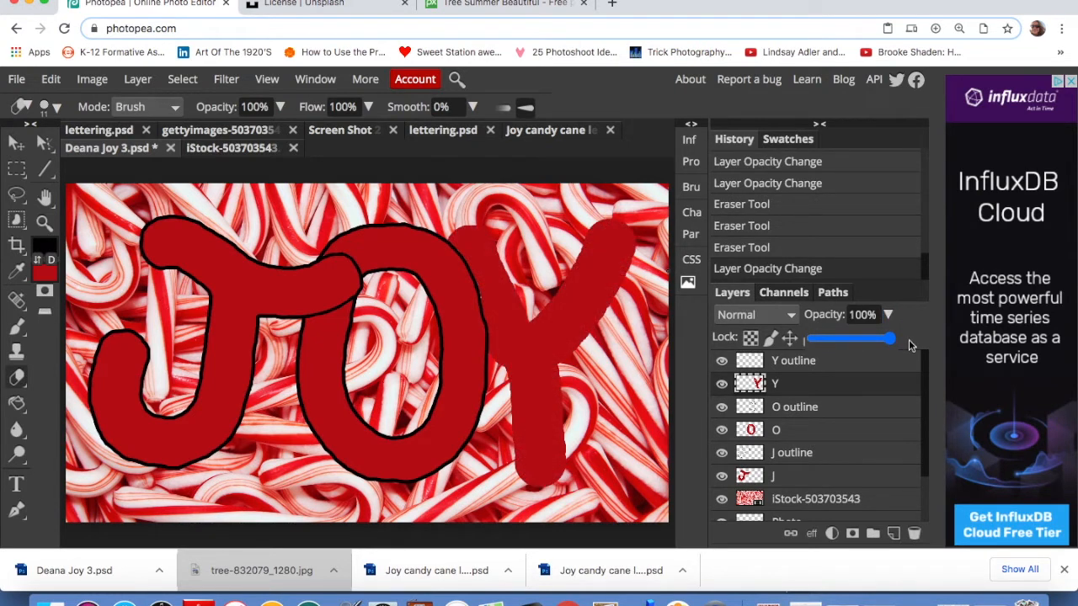
- Make the Y outline layer active and brush a black outline around the Y's left arm and inner notch
click(829, 361)
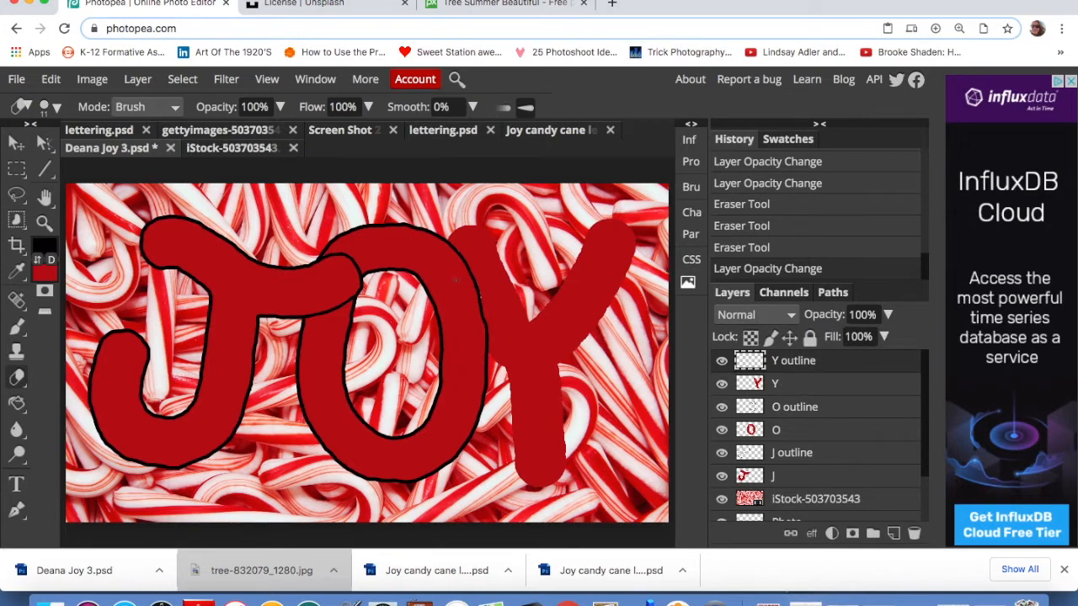
scroll(455, 279, up, 5)
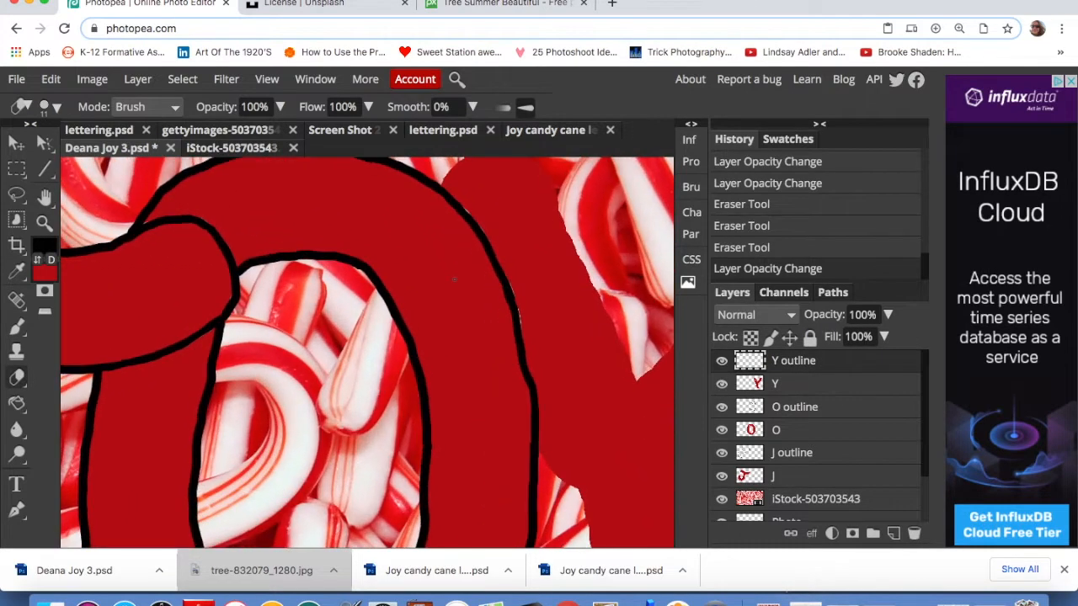
scroll(454, 279, up, 3)
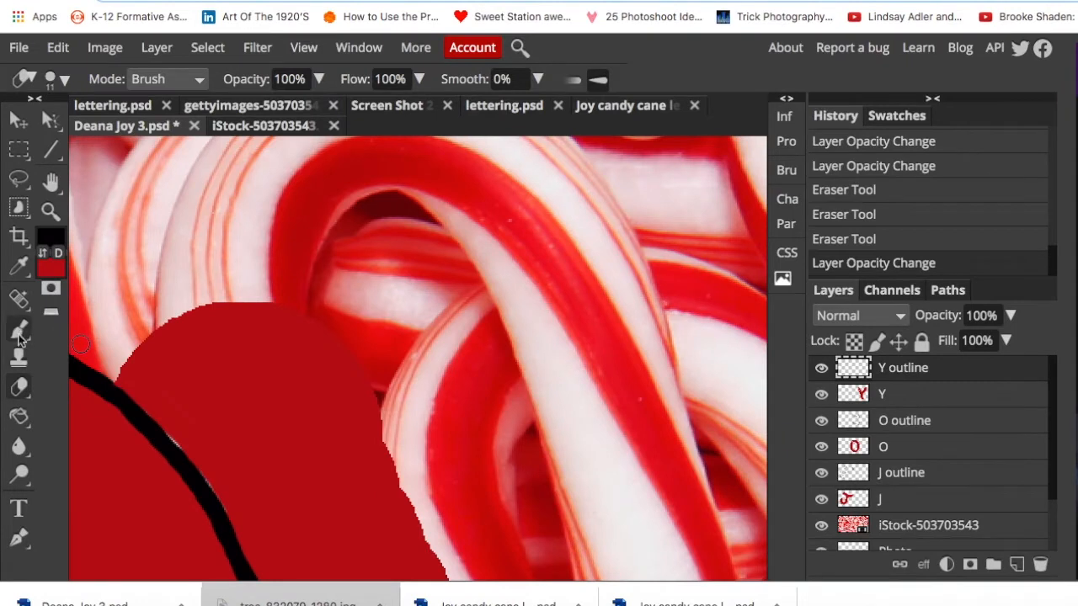
click(19, 330)
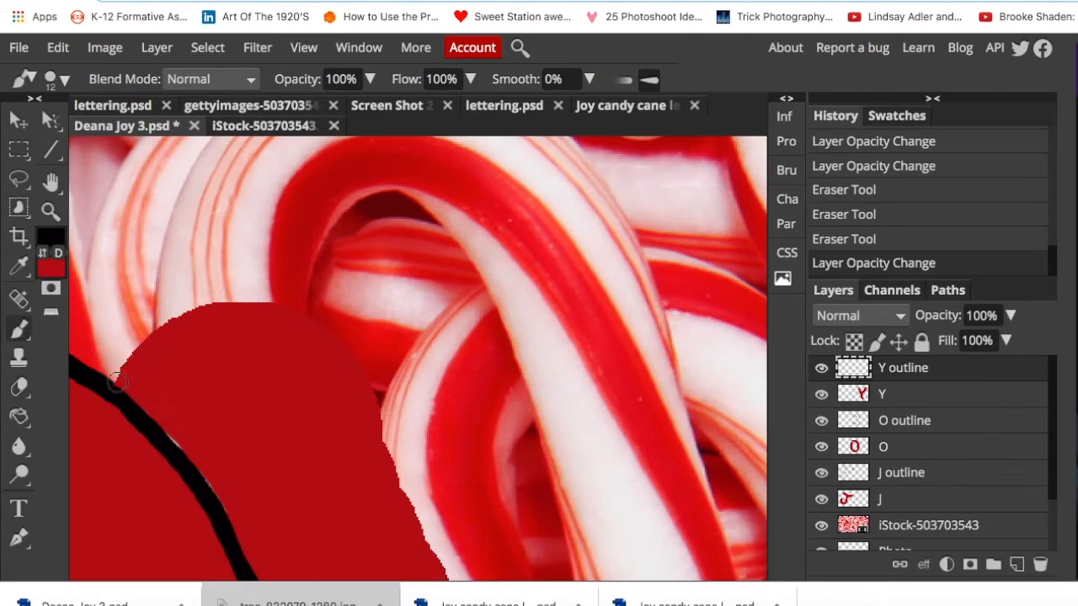
mouse_move(113, 383)
mouse_down()
mouse_move(142, 347)
mouse_move(241, 304)
mouse_move(344, 361)
mouse_up()
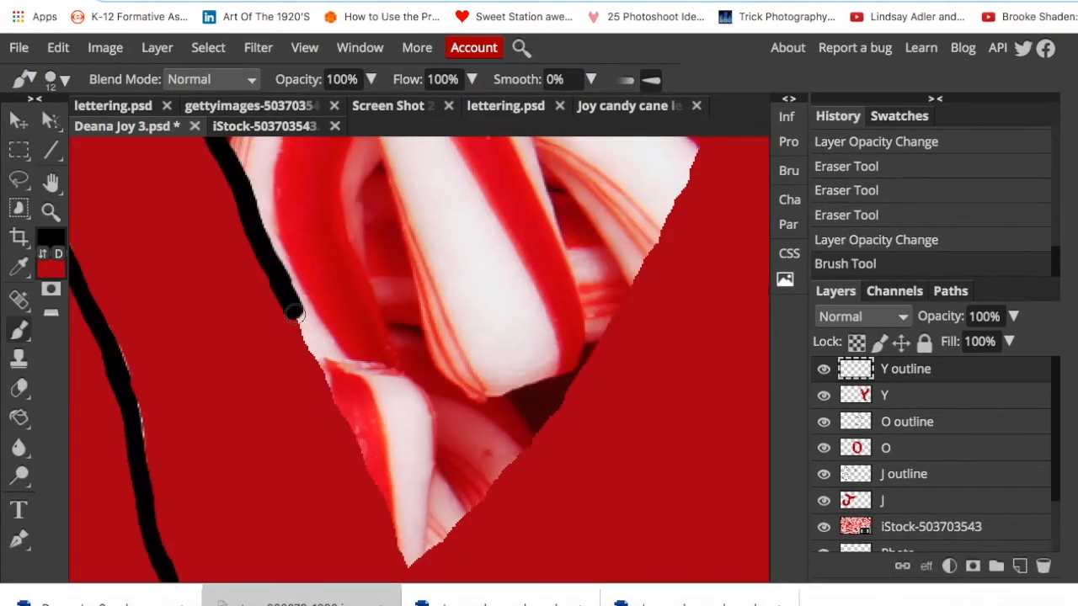
mouse_move(294, 313)
mouse_down()
mouse_move(599, 328)
mouse_move(635, 286)
mouse_up()
- Continue the black outline around the Y's right arm and along its lower edge to the stem
scroll(636, 286, right, 4)
mouse_move(305, 367)
mouse_down()
mouse_move(597, 224)
mouse_move(547, 503)
mouse_up()
scroll(547, 503, down, 3)
mouse_move(395, 518)
mouse_down()
mouse_move(618, 210)
mouse_move(618, 241)
mouse_up()
click(19, 388)
click(18, 329)
scroll(505, 298, down, 3)
drag(312, 398, 327, 570)
mouse_move(310, 387)
mouse_down()
mouse_move(419, 278)
mouse_move(419, 295)
mouse_up()
- Outline both sides and the rounded bottom of the Y's stem in black, cleaning up uneven spots with the Eraser
click(19, 388)
scroll(418, 295, down, 4)
click(18, 329)
drag(394, 150, 414, 515)
drag(116, 160, 144, 536)
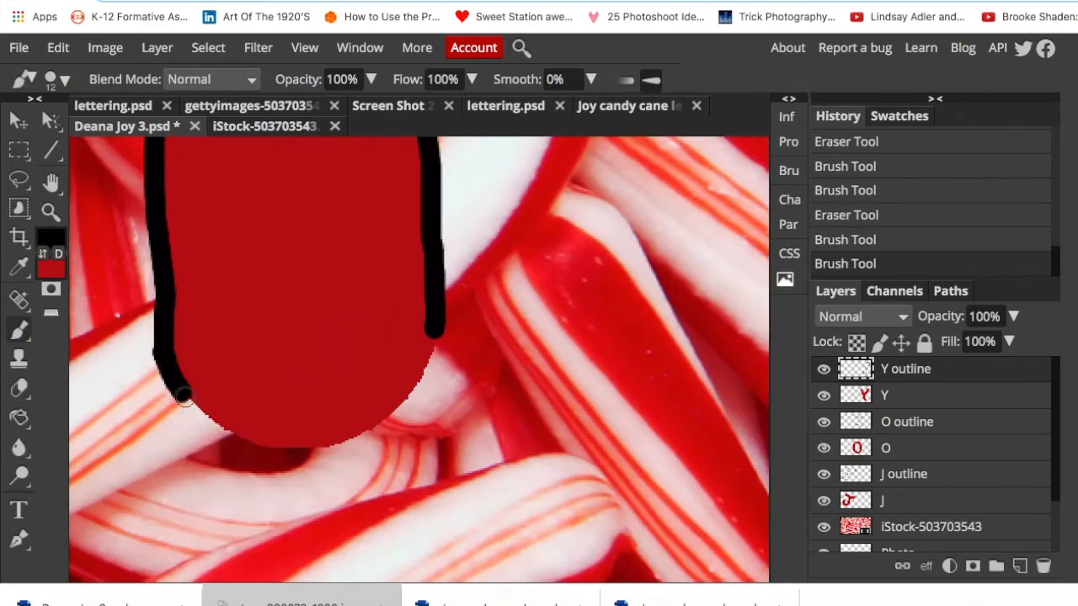
drag(169, 370, 434, 330)
click(18, 388)
drag(406, 371, 415, 320)
mouse_move(148, 362)
mouse_down()
mouse_move(149, 339)
mouse_move(148, 357)
mouse_up()
- Close the black outline between the O's right side and the Y's stem, and fit the canvas in view
scroll(149, 339, up, 5)
click(19, 329)
mouse_move(146, 221)
mouse_down()
mouse_move(245, 324)
mouse_move(275, 543)
mouse_up()
click(304, 47)
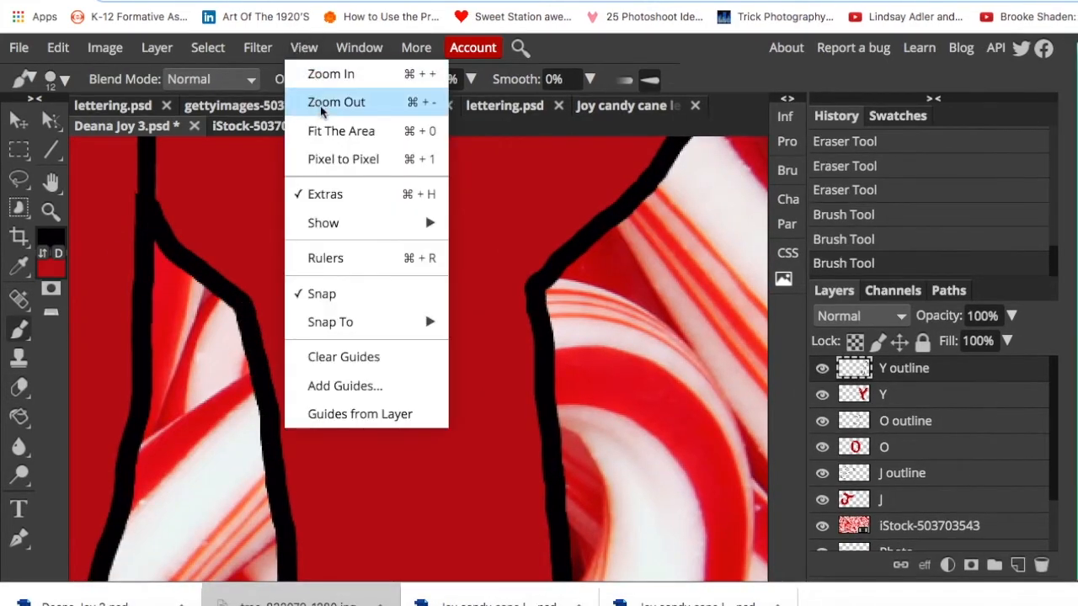
click(324, 132)
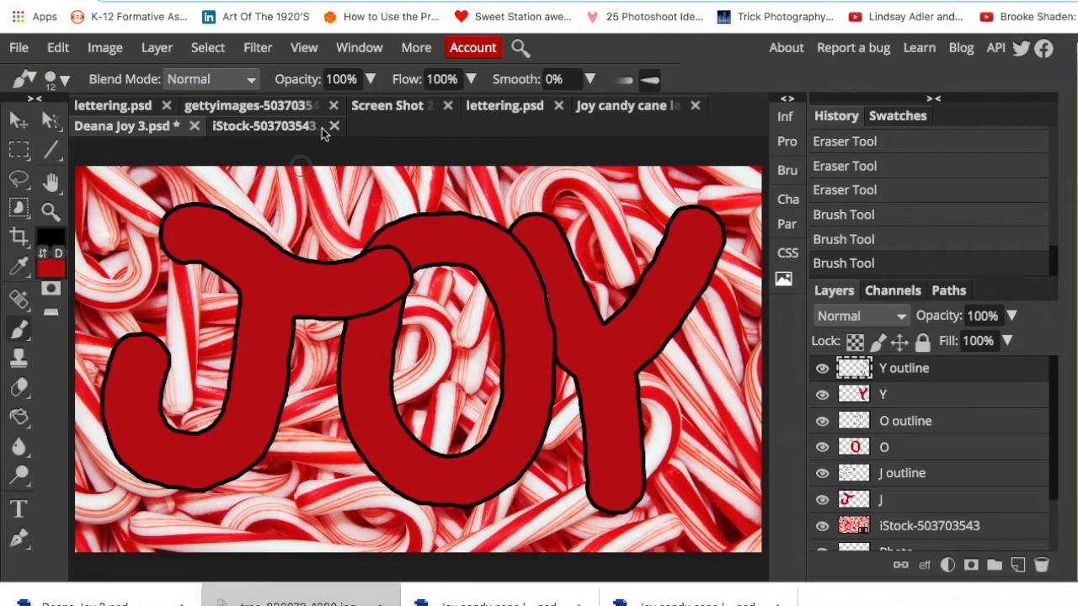
- On the Y layer, fill the small gap beside the O's right outline with red brush paint and fit the canvas in view
click(903, 394)
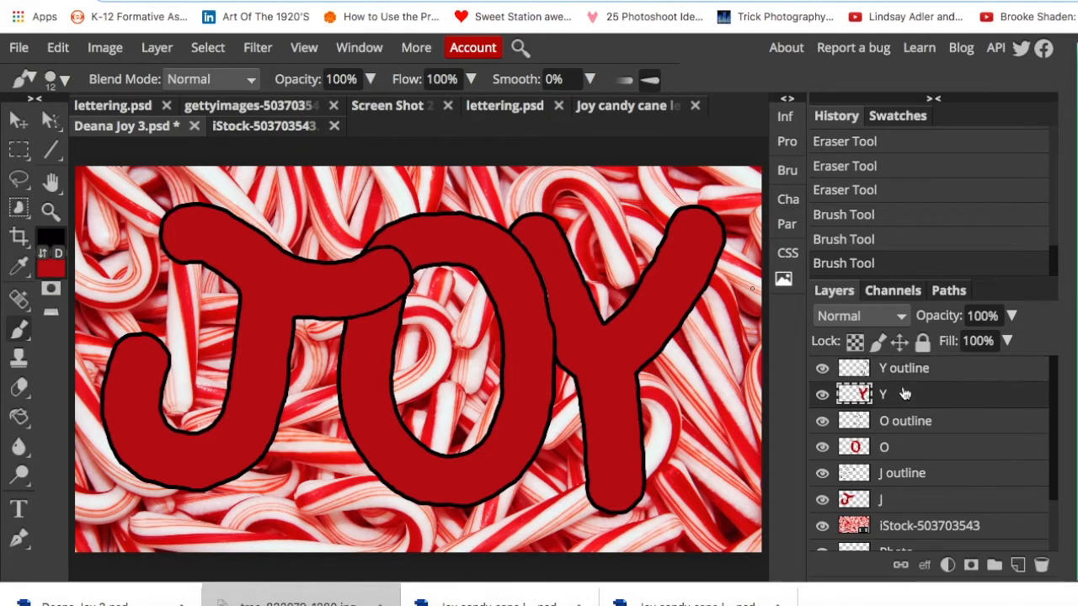
scroll(598, 333, up, 5)
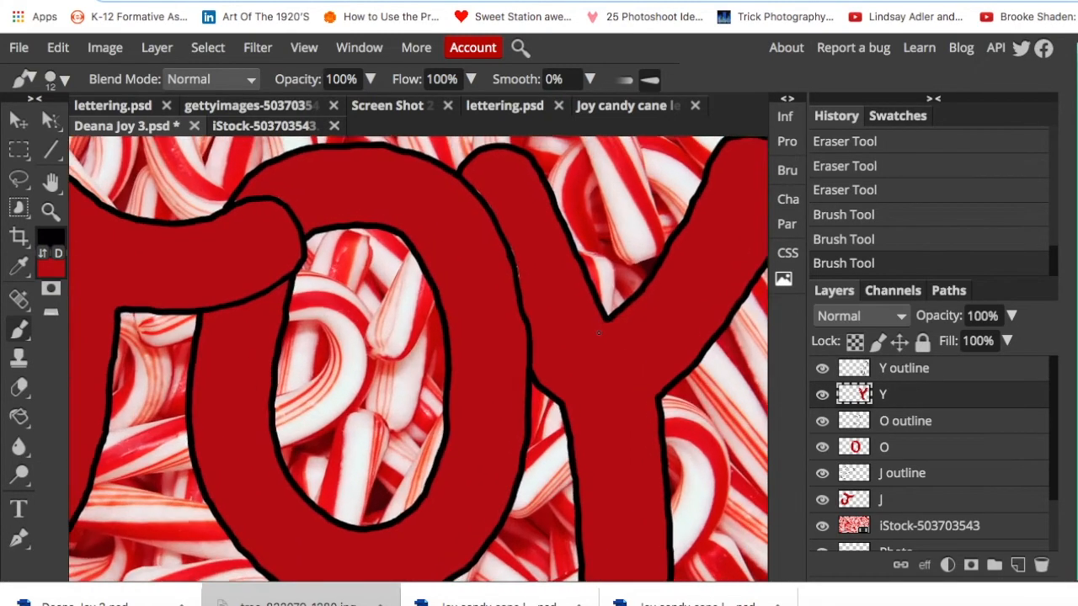
click(42, 254)
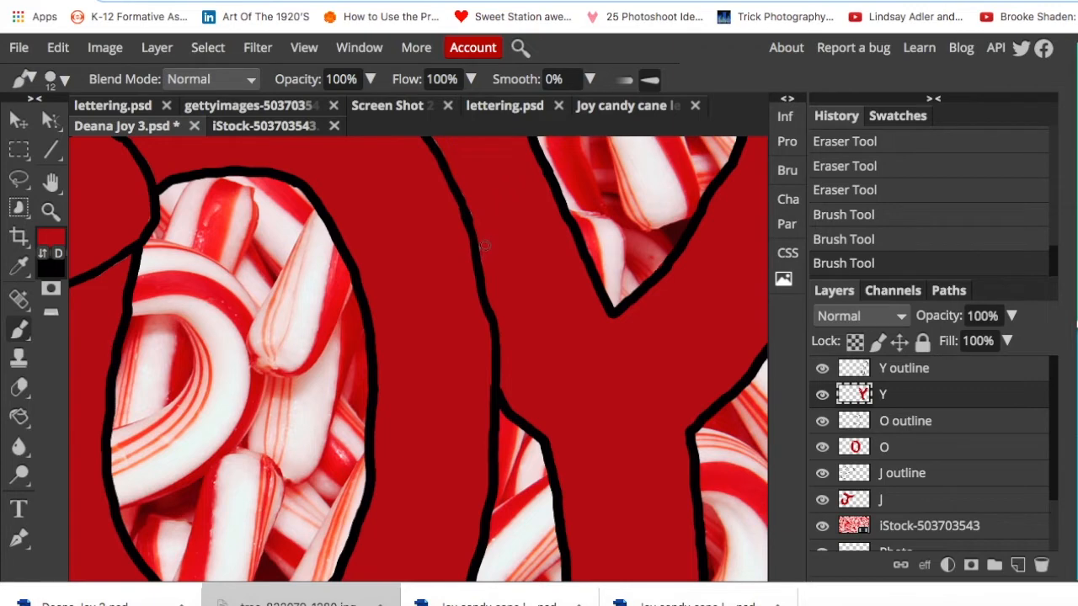
drag(484, 253, 486, 249)
click(304, 47)
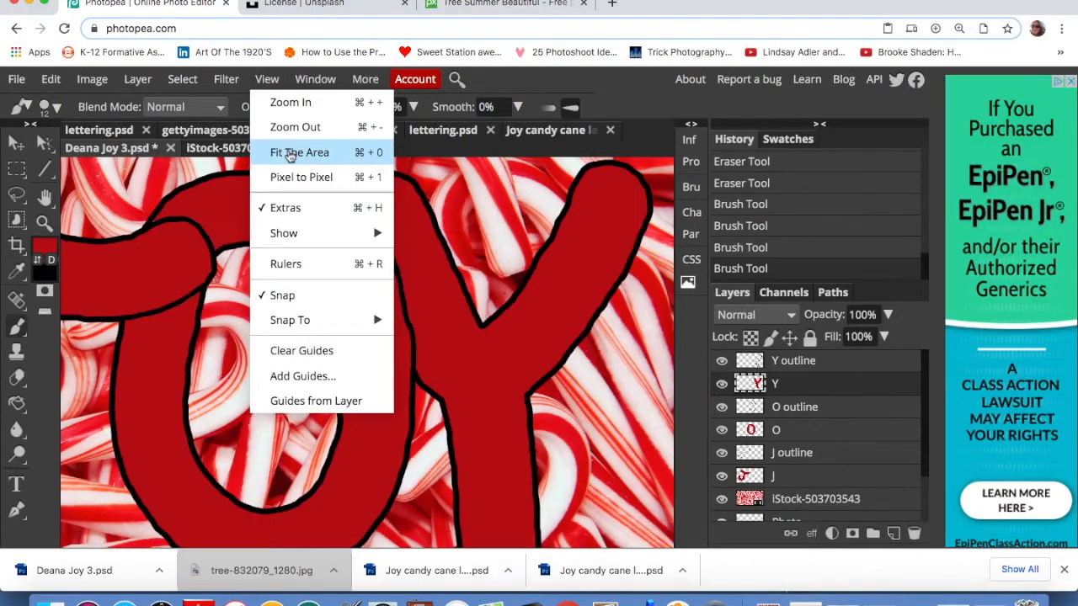
click(290, 154)
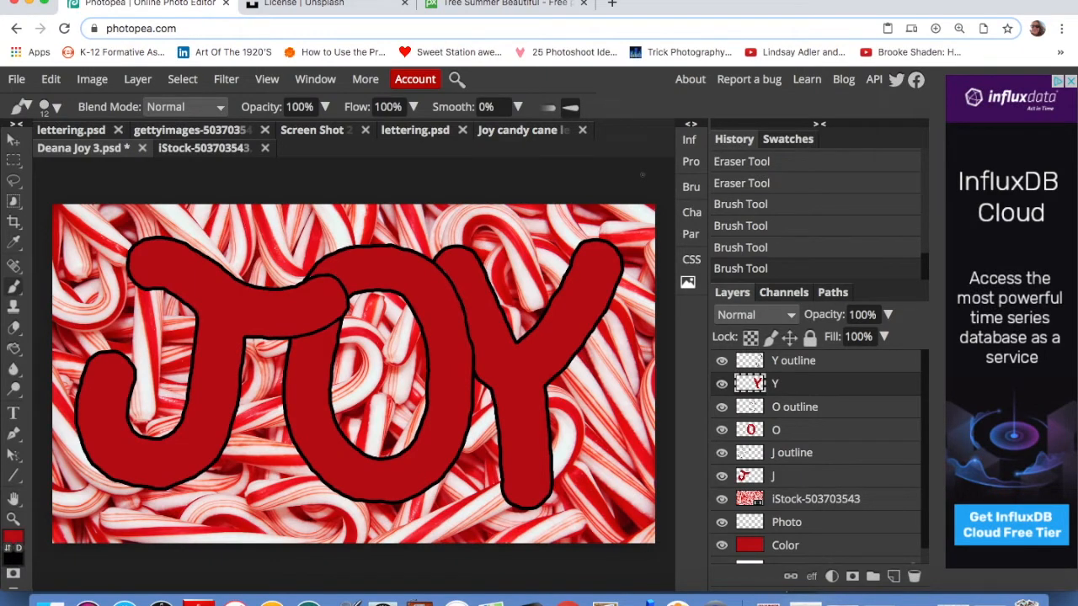
- View the finished Joy candy cane example, return to the project, and lower the Y layer's opacity to 55% and the O and J layers' to 50%
click(521, 132)
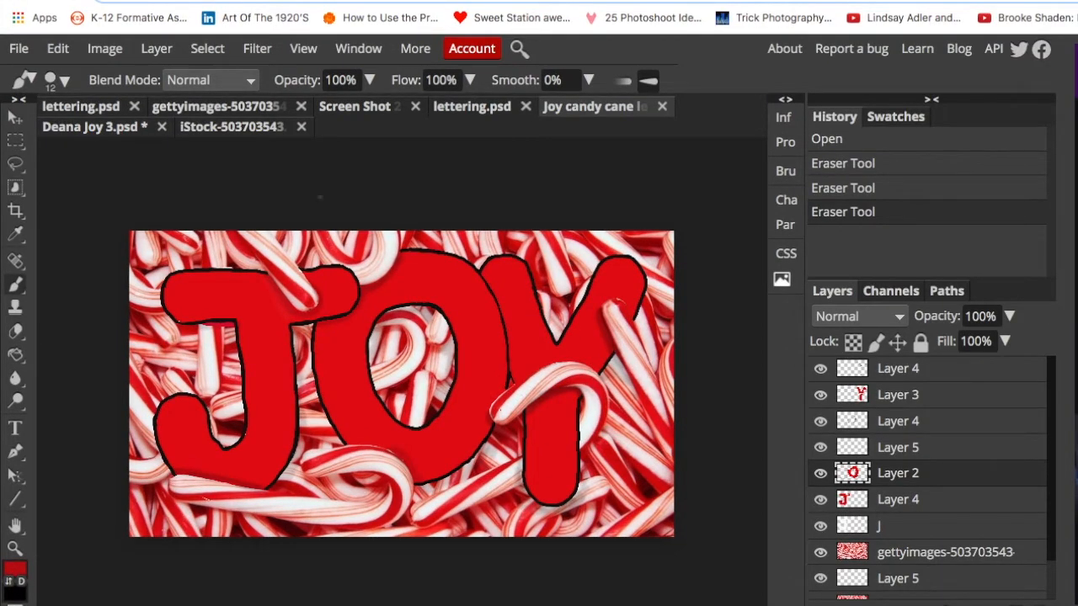
click(118, 128)
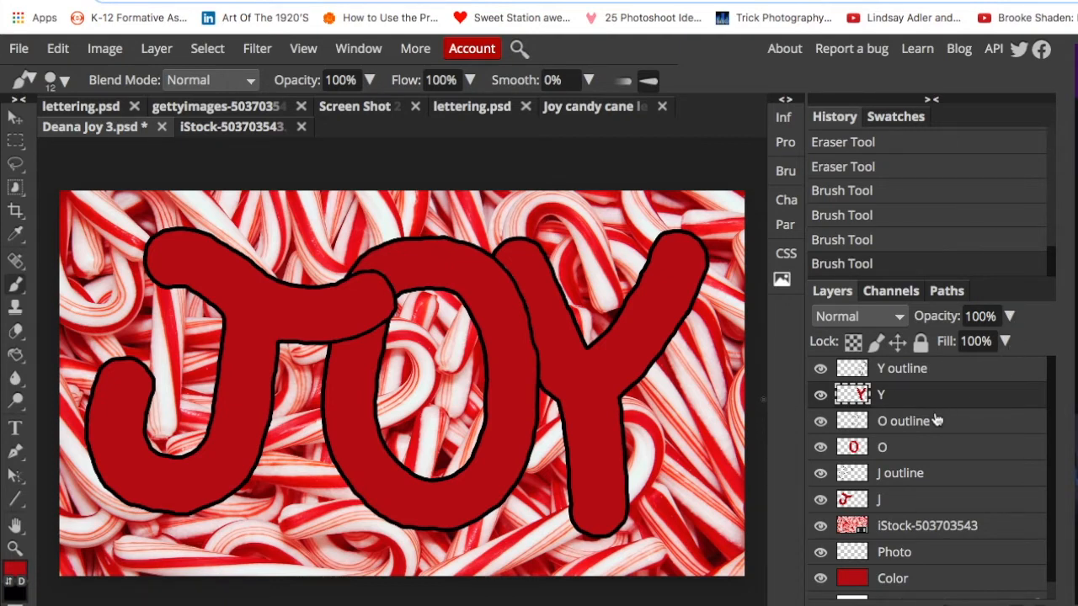
click(1008, 316)
drag(1012, 343, 974, 349)
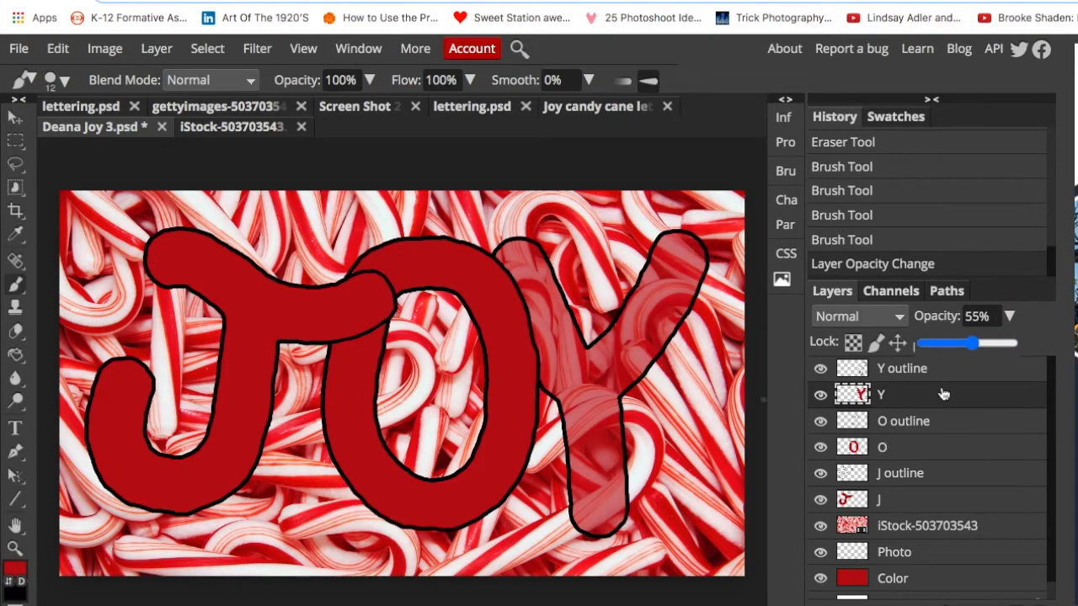
click(921, 450)
click(1009, 316)
drag(1011, 343, 968, 344)
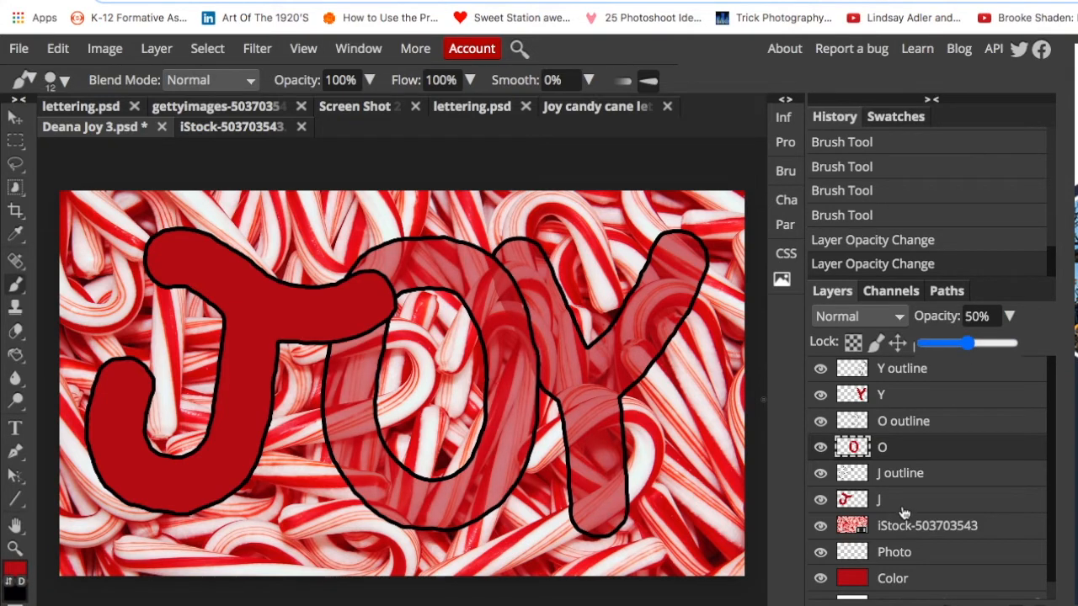
click(904, 503)
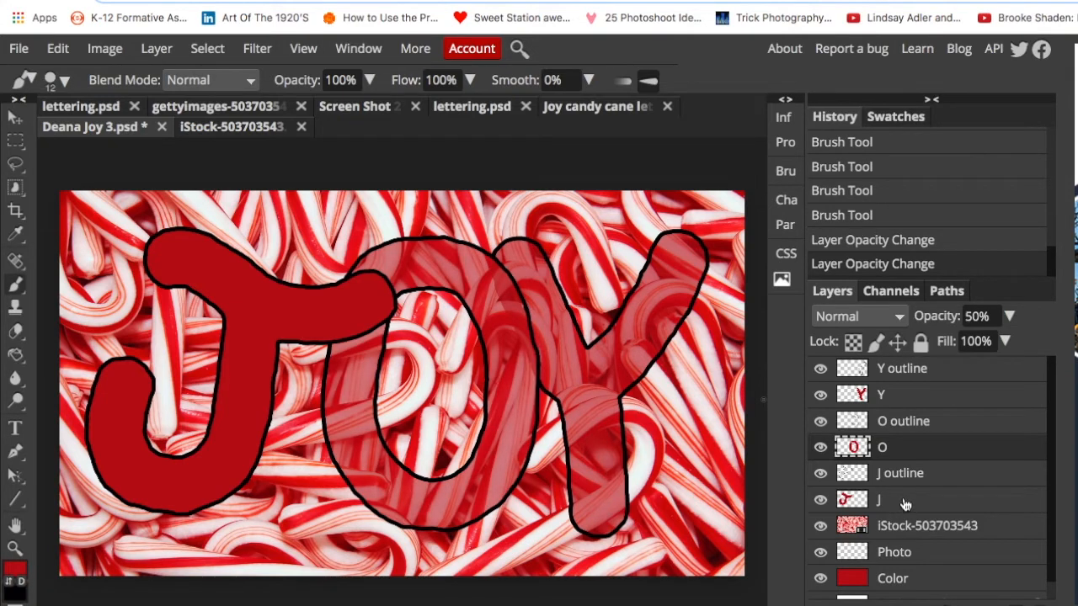
click(1009, 316)
drag(1002, 345, 968, 345)
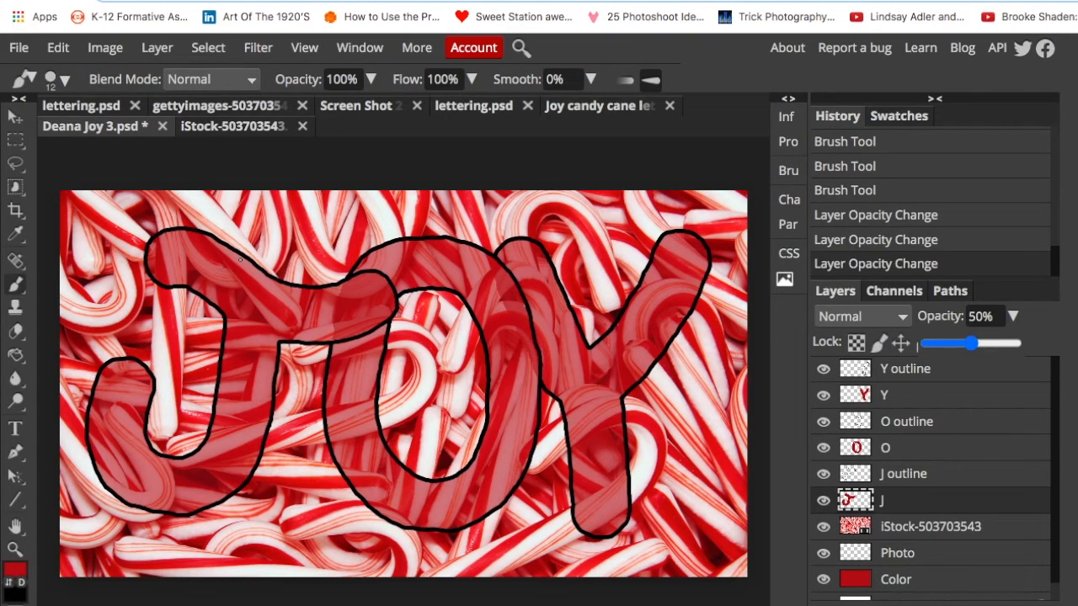
- On the J outline layer, erase the black line where the diagonal candy cane crosses the J's upper edge
scroll(241, 259, up, 3)
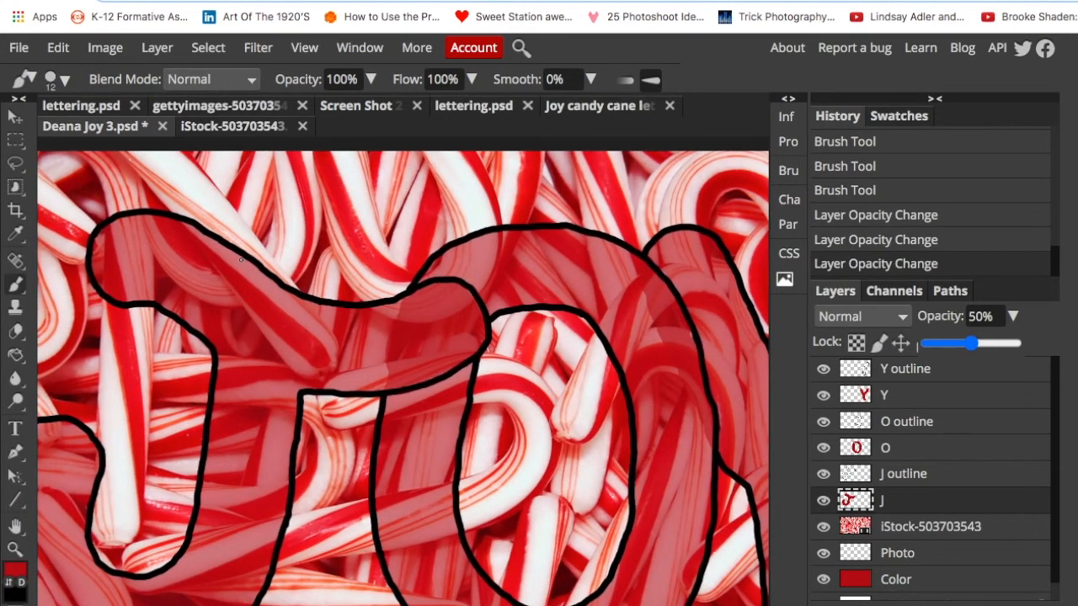
scroll(241, 259, up, 2)
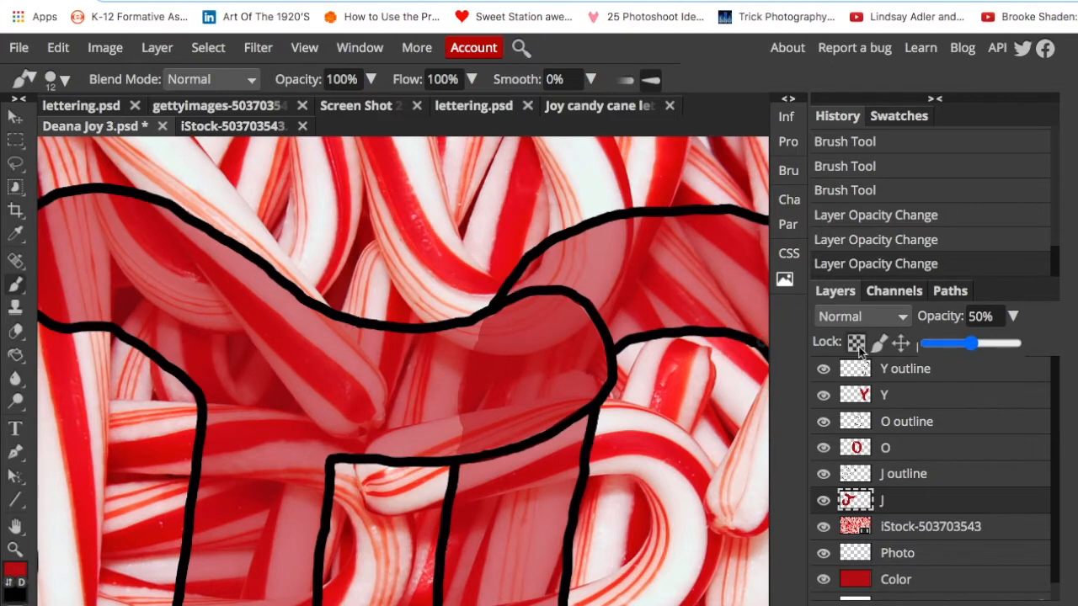
click(927, 473)
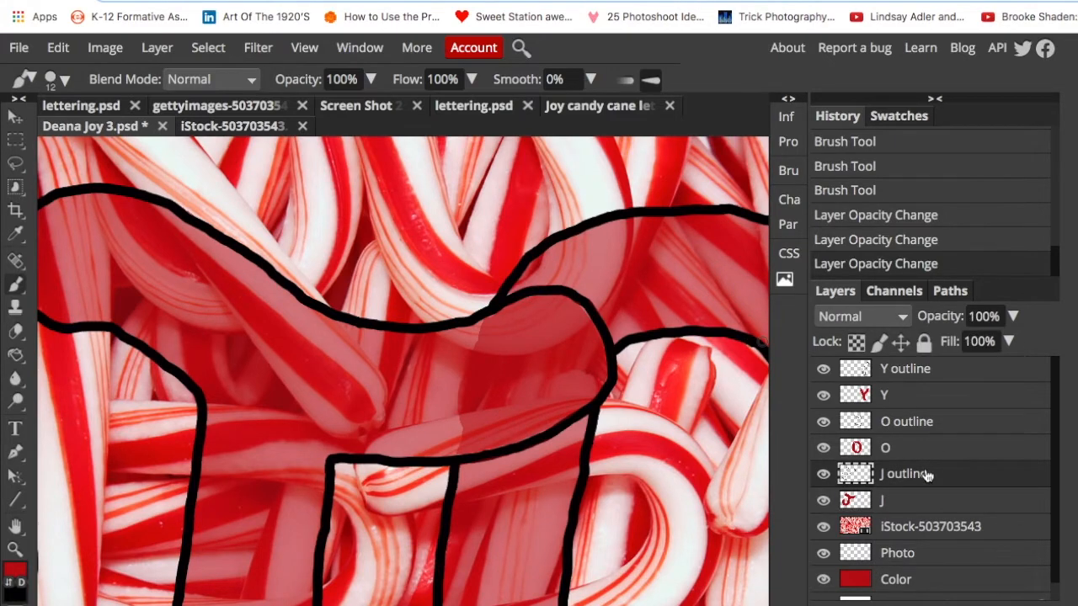
click(15, 331)
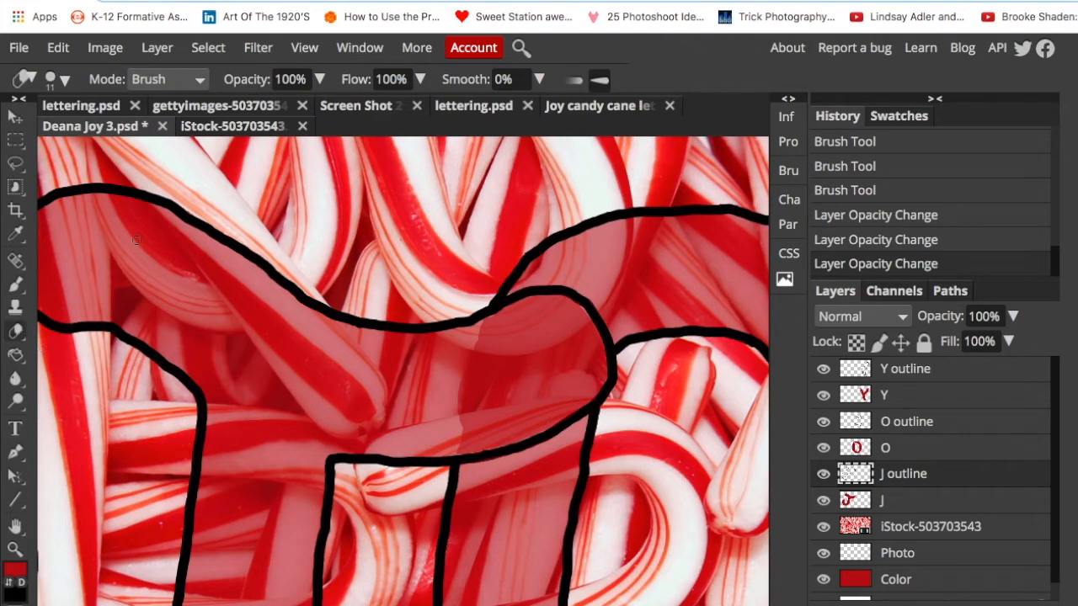
mouse_move(184, 220)
mouse_down()
mouse_move(266, 266)
mouse_move(251, 243)
mouse_move(307, 305)
mouse_move(294, 286)
mouse_move(315, 304)
mouse_up()
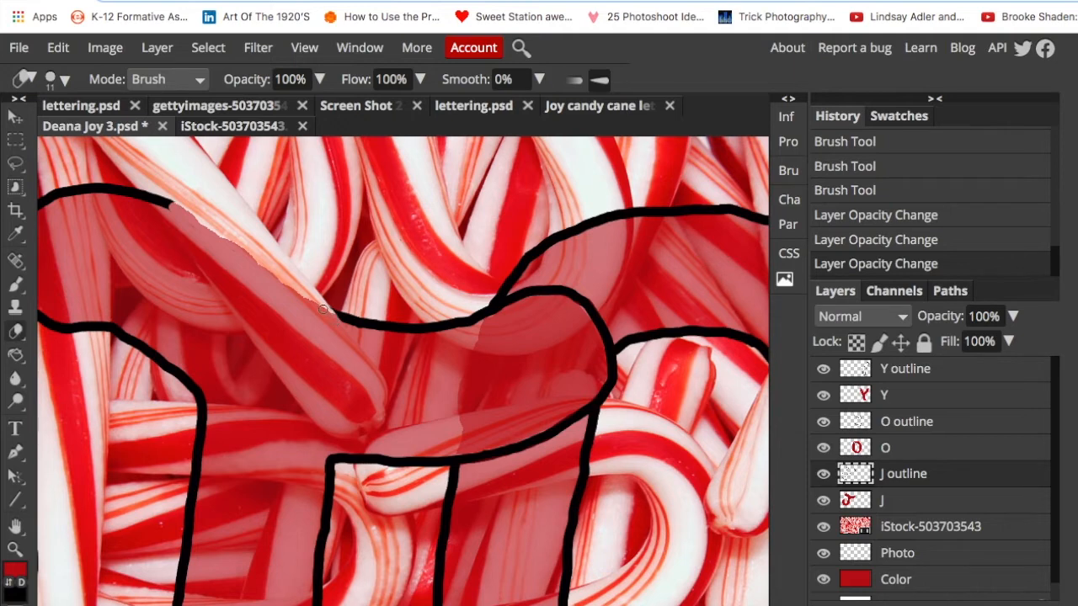
drag(322, 309, 327, 311)
mouse_move(169, 206)
mouse_down()
mouse_move(143, 180)
mouse_move(160, 208)
mouse_up()
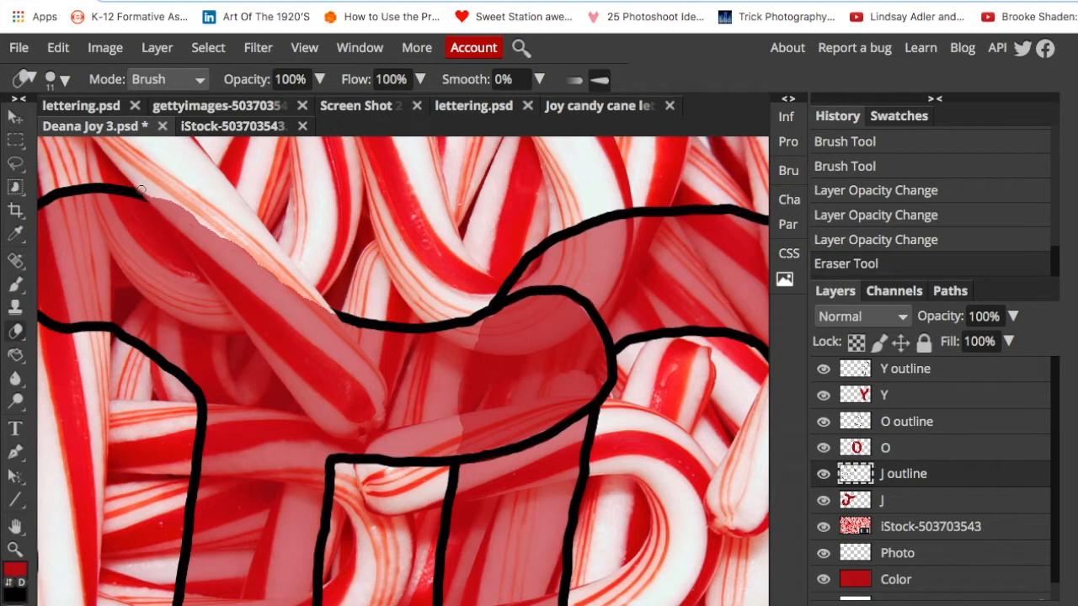
click(153, 201)
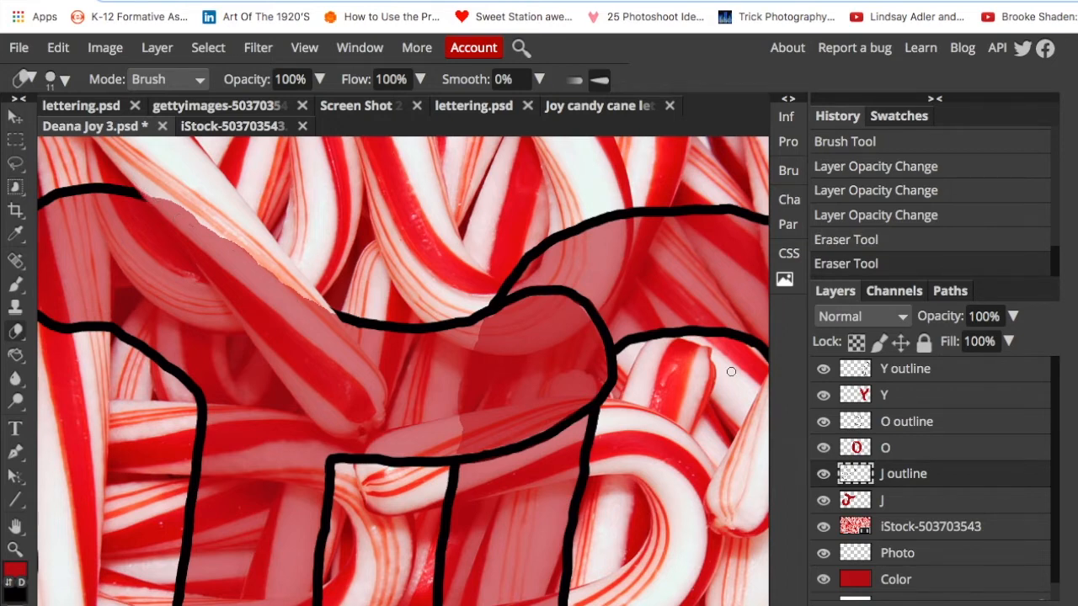
- On the J layer, erase the red paint over the lower-left part and tip of the diagonal candy cane crossing the J's top
click(912, 500)
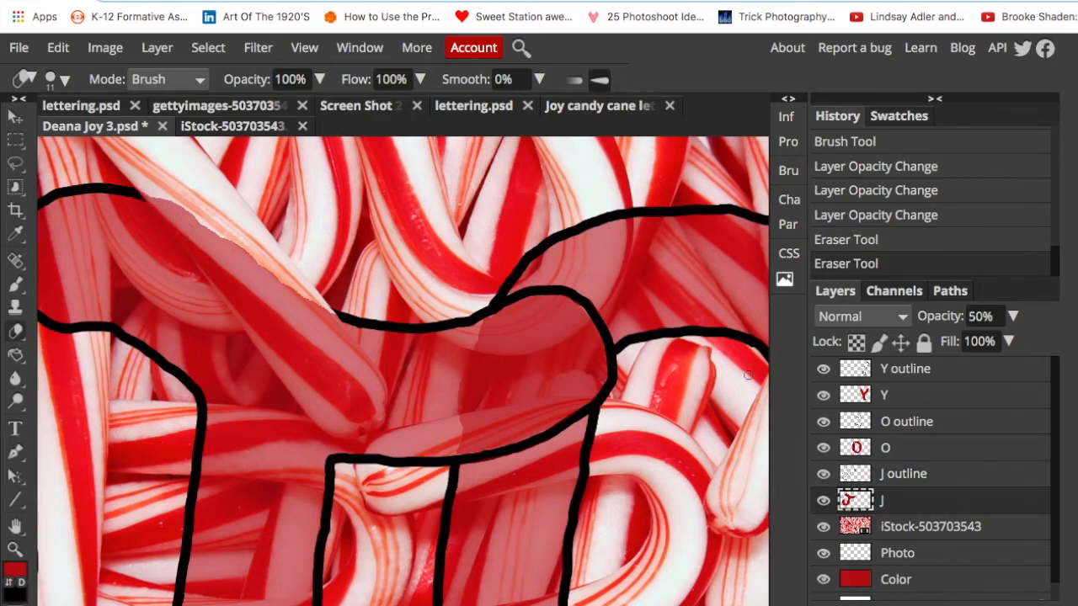
scroll(442, 322, up, 5)
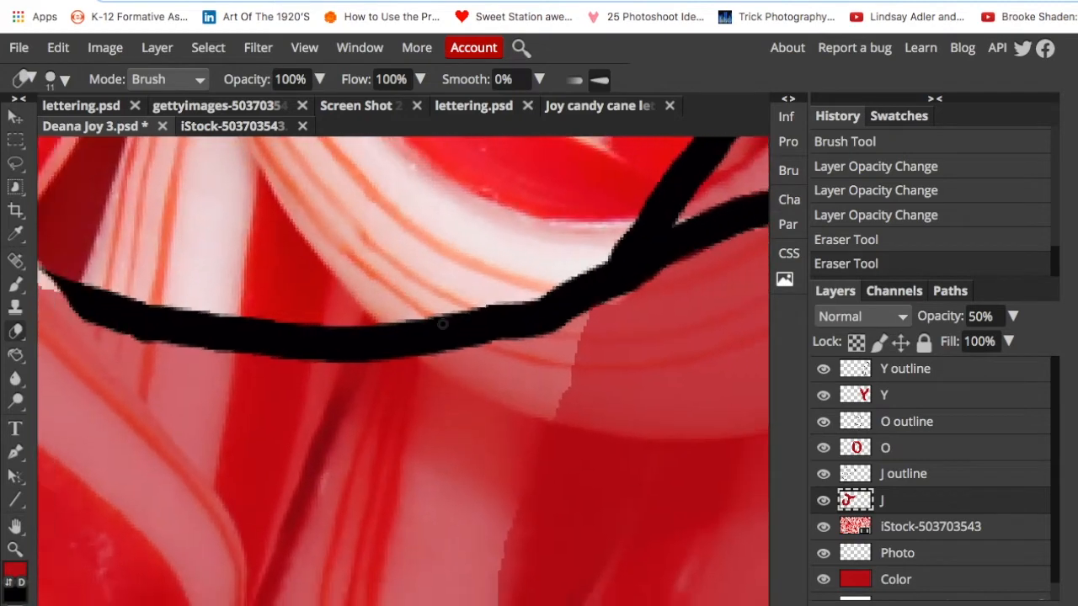
scroll(242, 318, up, 4)
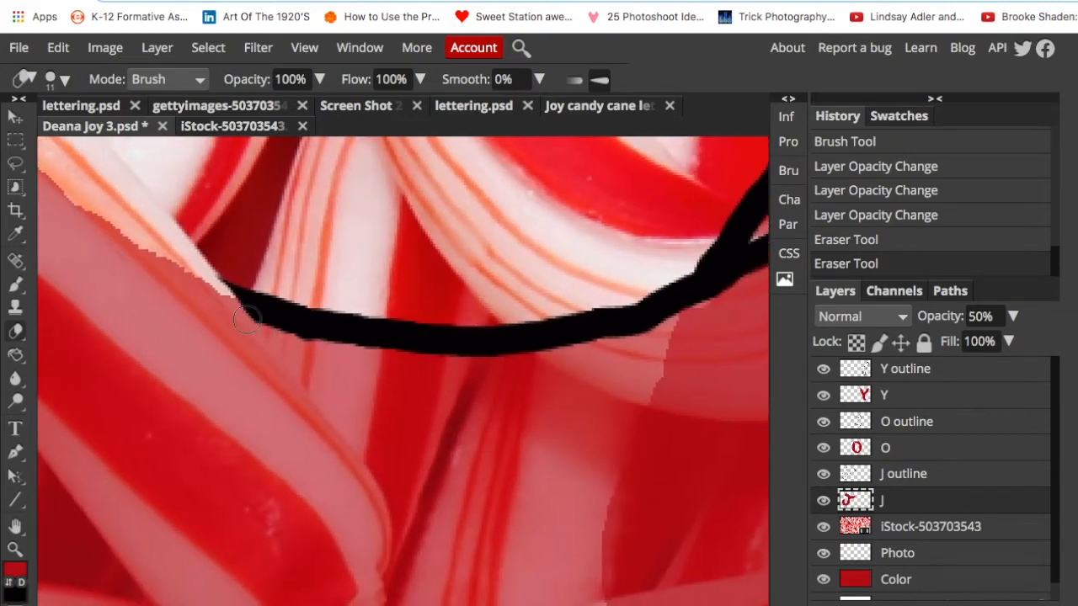
scroll(243, 320, left, 3)
scroll(243, 319, up, 2)
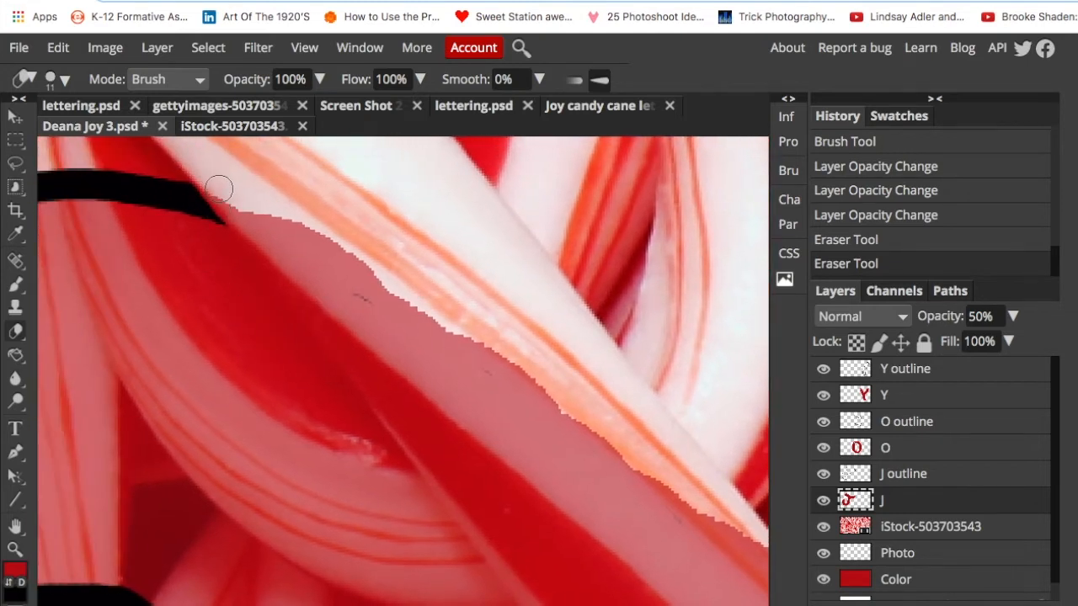
mouse_move(233, 199)
mouse_down()
mouse_move(266, 227)
mouse_move(354, 255)
mouse_move(373, 271)
mouse_move(285, 210)
mouse_move(367, 301)
mouse_move(296, 246)
mouse_move(327, 312)
mouse_move(274, 241)
mouse_move(438, 372)
mouse_move(361, 280)
mouse_move(379, 278)
mouse_move(440, 339)
mouse_move(355, 275)
mouse_move(382, 319)
mouse_up()
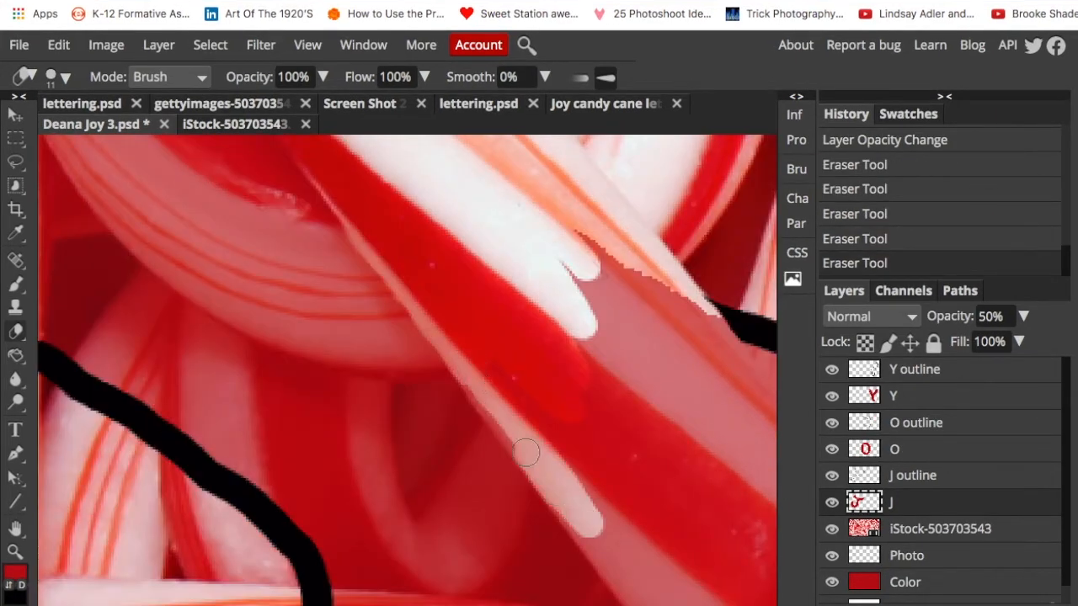
mouse_move(525, 447)
mouse_down()
mouse_move(505, 421)
mouse_move(623, 336)
mouse_up()
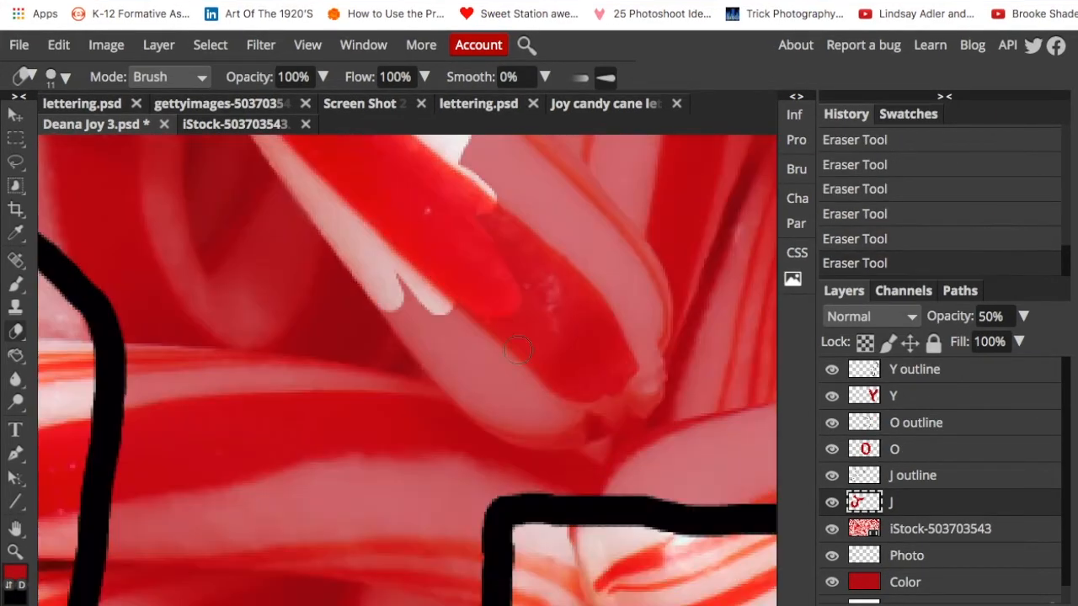
mouse_move(539, 404)
mouse_down()
mouse_move(432, 354)
mouse_move(639, 354)
mouse_up()
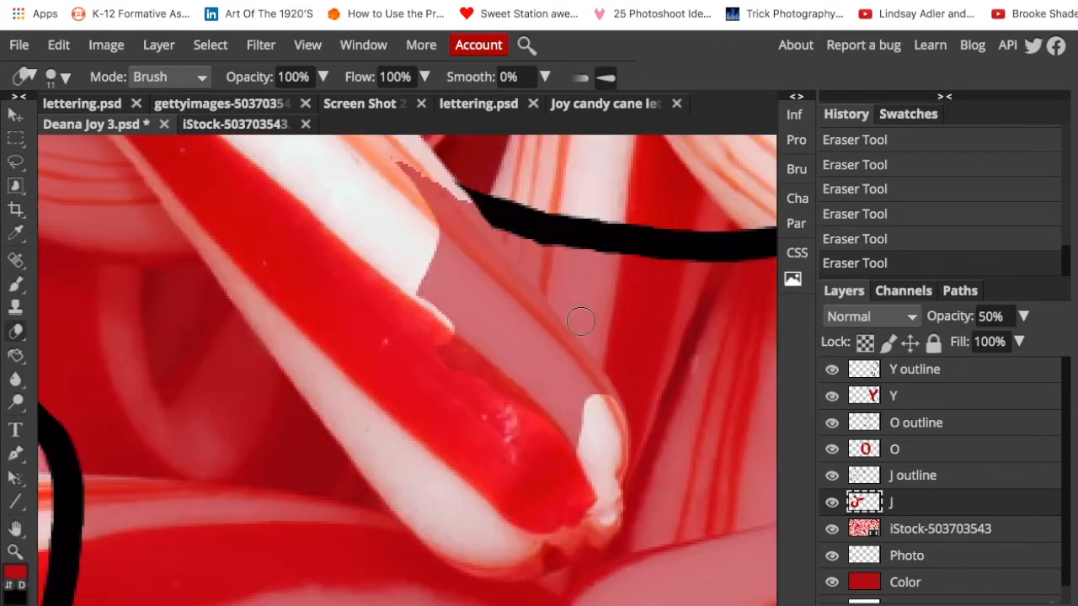
- Erase the remaining red inside the diagonal cane up to its right edge, touch up the edge with the brush, and fit the canvas in view
drag(581, 321, 486, 322)
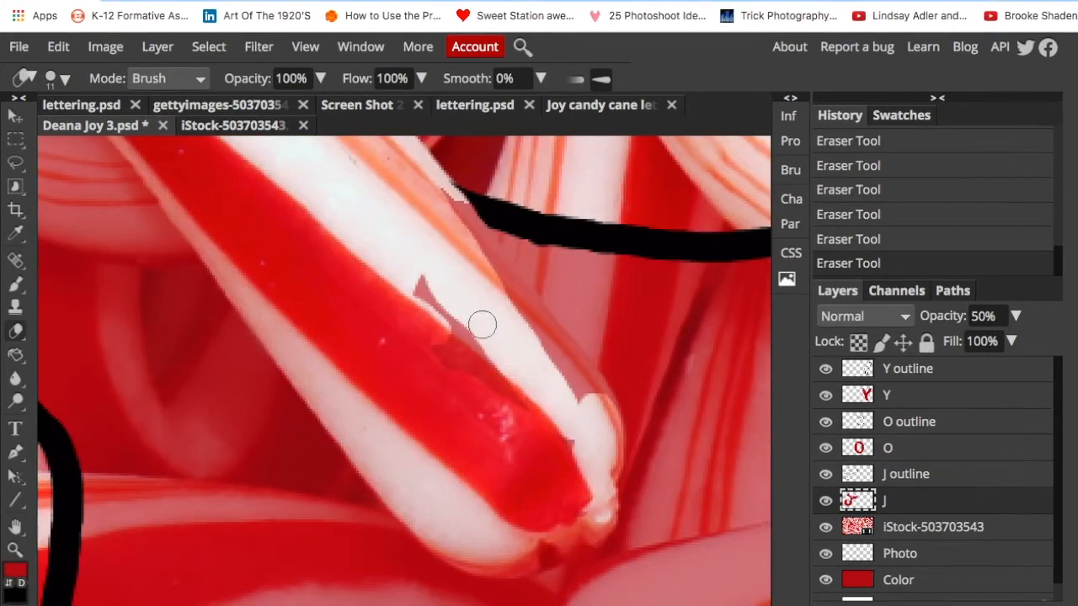
drag(560, 446, 409, 281)
drag(497, 382, 427, 337)
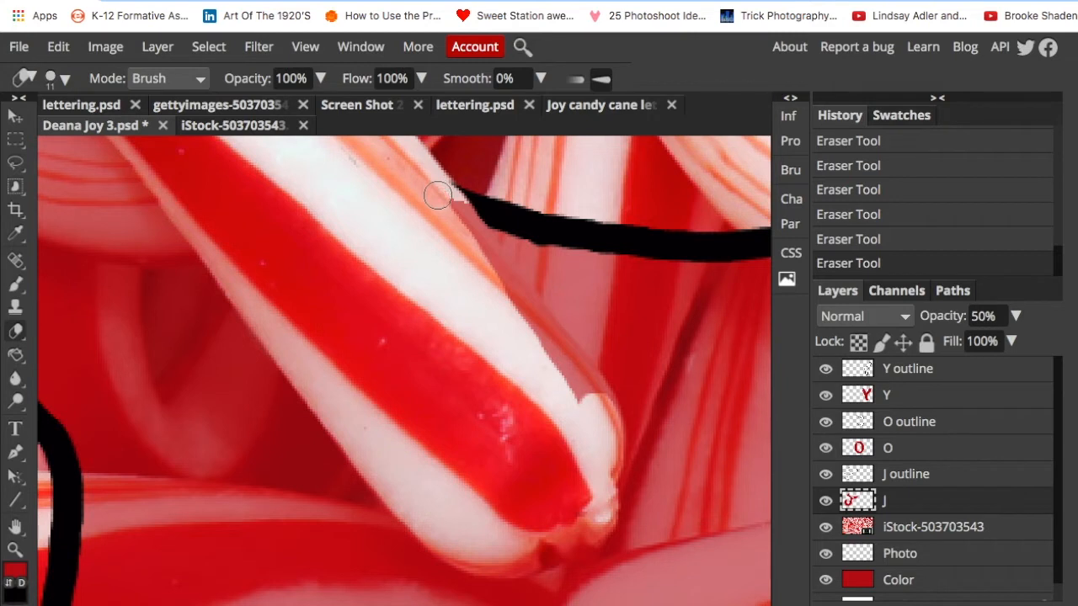
mouse_move(464, 223)
mouse_down()
mouse_move(590, 405)
mouse_move(584, 380)
mouse_up()
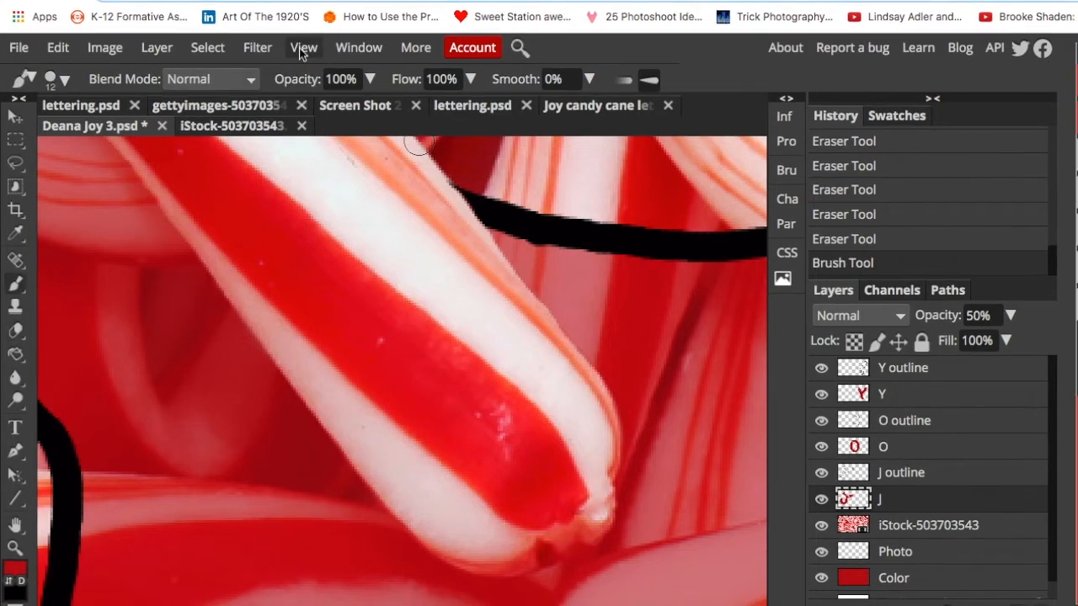
click(303, 47)
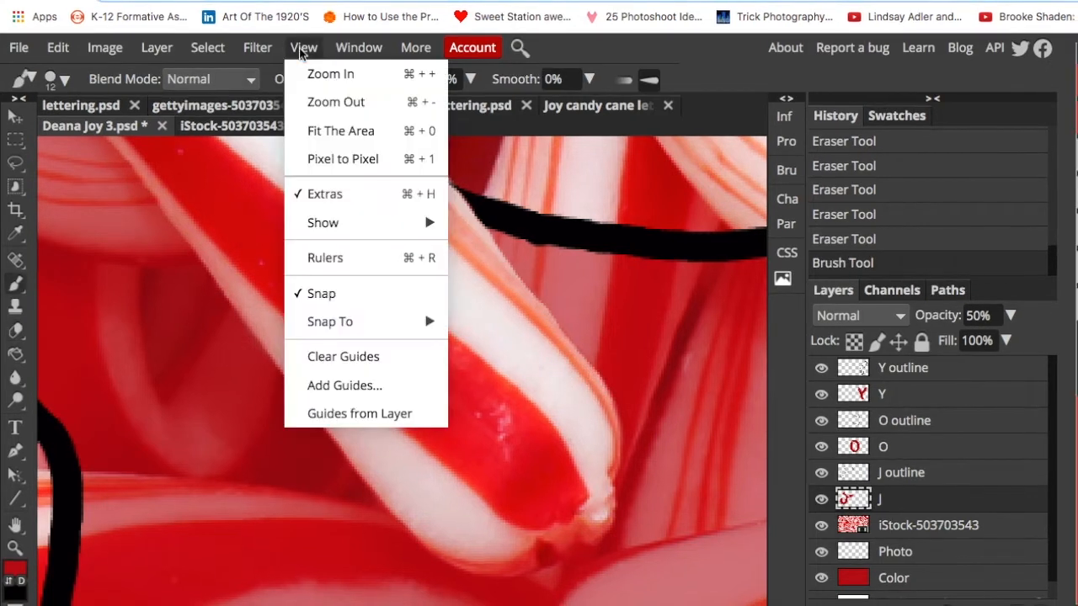
click(330, 130)
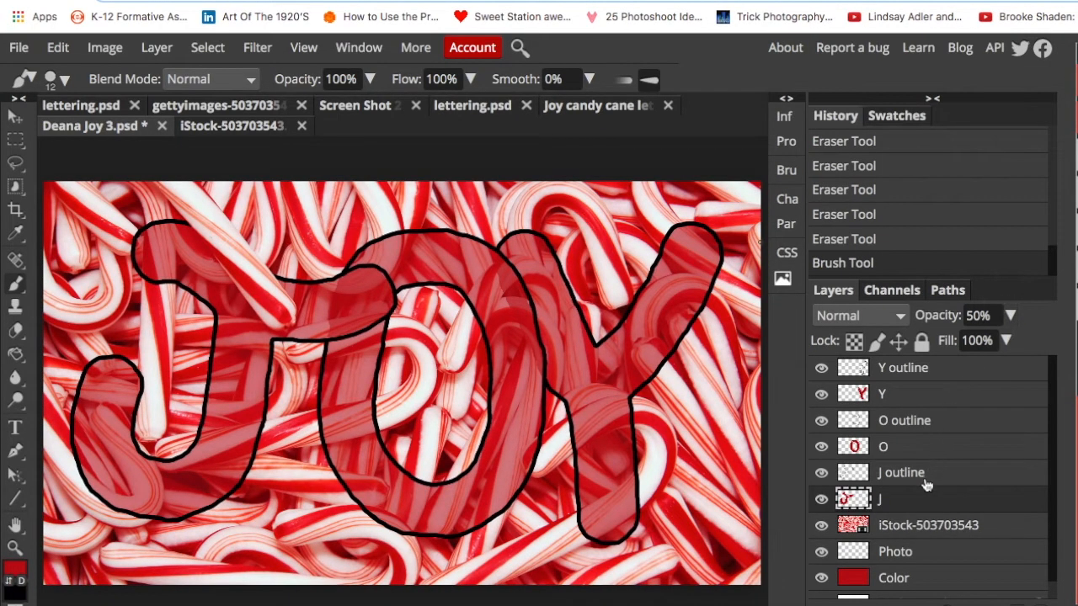
- Preview the J layer at 100% opacity and lower it to 48%
click(1011, 316)
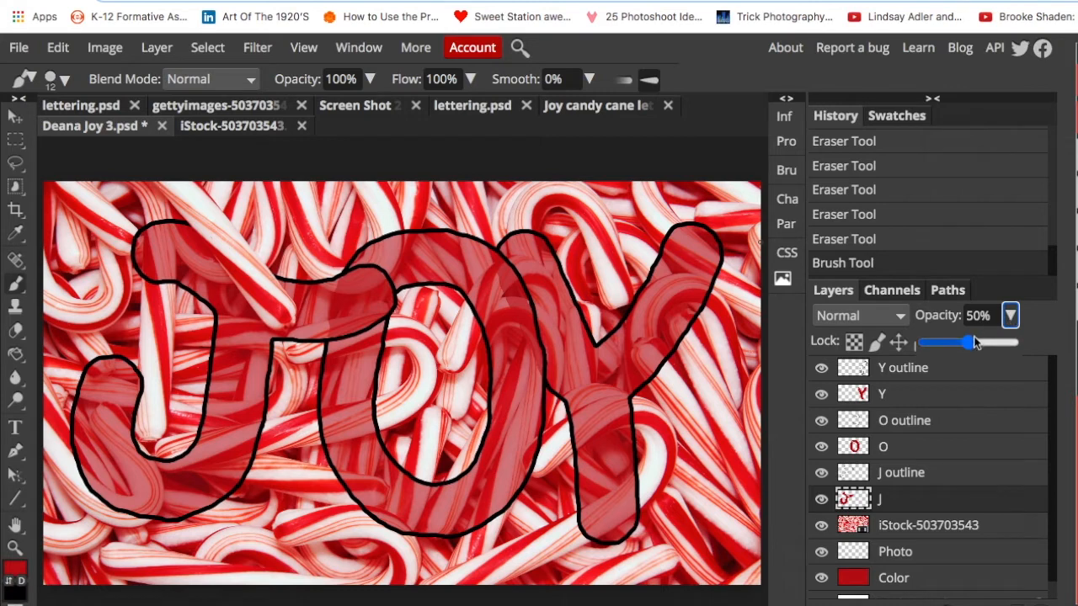
drag(973, 345, 1027, 349)
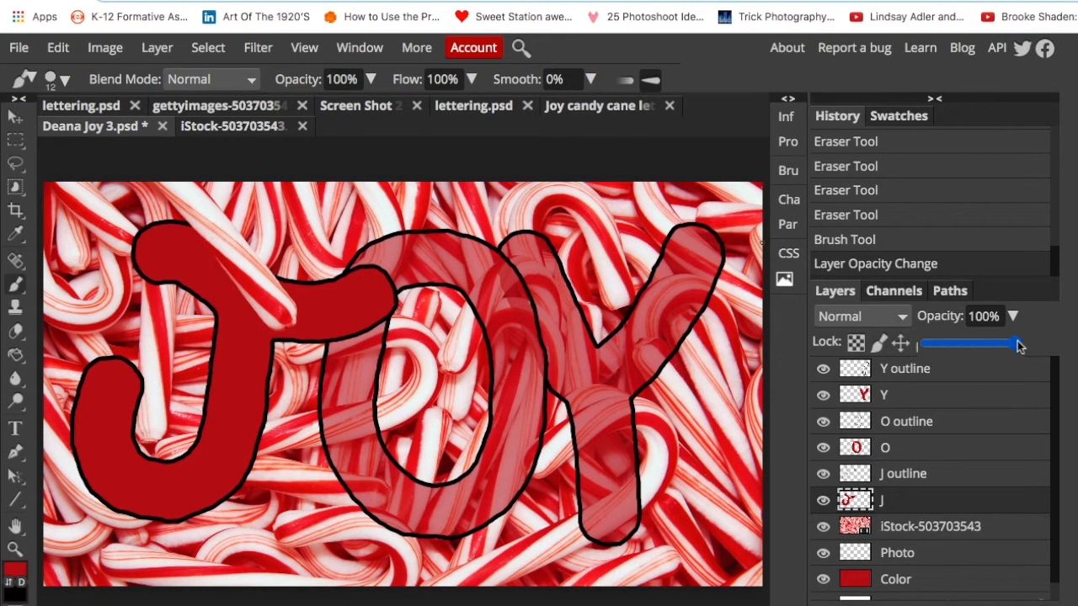
drag(1017, 346, 968, 345)
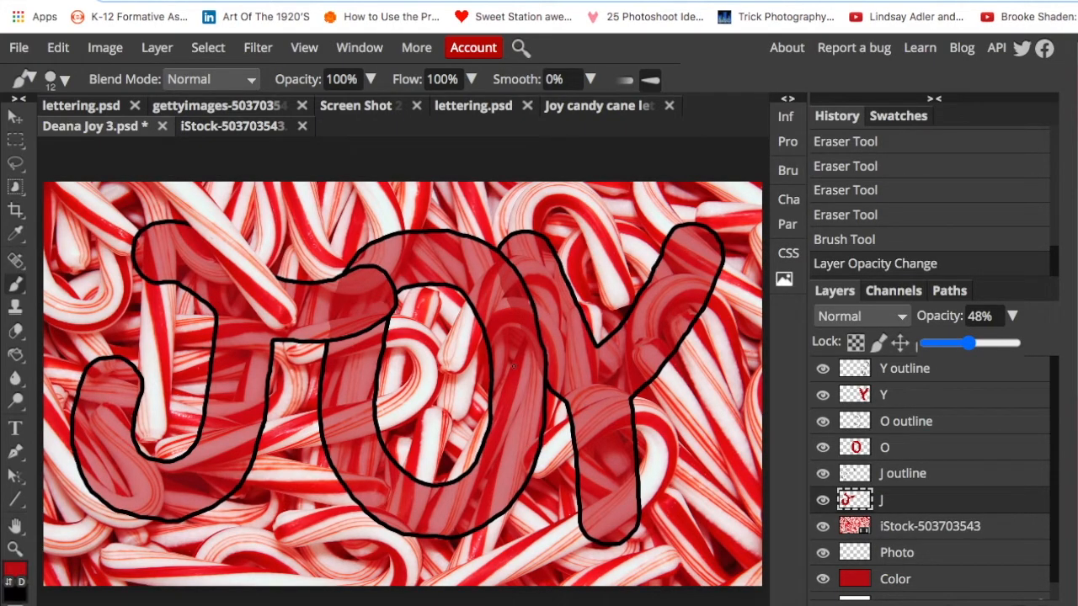
- On the J outline layer, erase the black line where a candy cane crosses the J's hook, using a size 33 eraser
scroll(513, 366, up, 2)
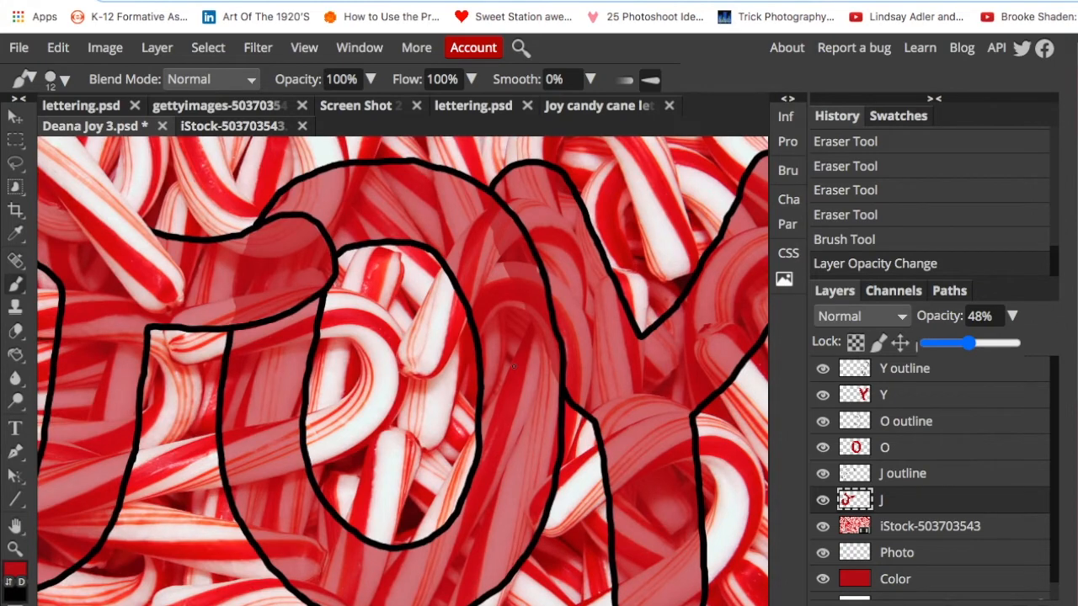
scroll(514, 366, left, 6)
scroll(514, 366, down, 1)
click(902, 473)
click(15, 331)
click(64, 80)
drag(94, 131, 114, 131)
scroll(445, 359, up, 5)
drag(446, 244, 437, 410)
- Make the J outline layer semi-transparent, erase more of the line over the cane at the hook, and restore the layer's opacity to 100%
click(1010, 316)
drag(1011, 341, 972, 341)
drag(426, 477, 436, 367)
drag(273, 187, 194, 226)
click(1011, 315)
drag(972, 342, 1017, 342)
- Erase the J's red paint over the cane at the hook, clean up the adjoining J outline, and fit the canvas in view
click(914, 502)
drag(445, 282, 440, 295)
mouse_move(271, 182)
mouse_down()
mouse_move(236, 224)
mouse_move(280, 231)
mouse_up()
click(903, 473)
drag(443, 267, 442, 286)
click(304, 47)
click(324, 118)
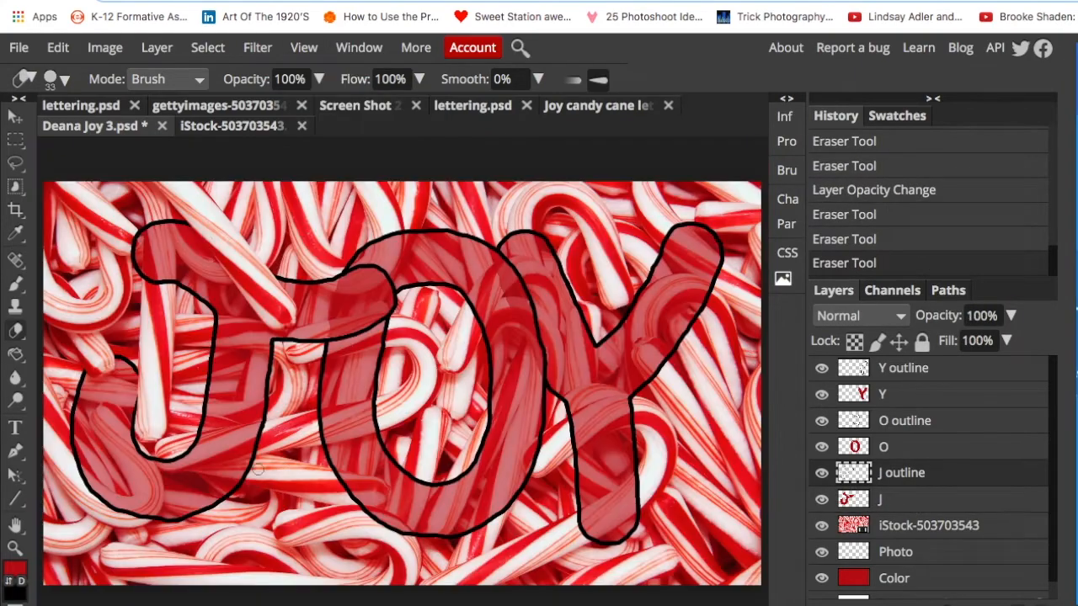
- Erase the O outline where the curved candy cane crosses the O's lower-left edge, and set the O outline layer's opacity to 47%
click(904, 421)
scroll(438, 564, up, 5)
key(ctrl+z)
mouse_move(97, 320)
mouse_down()
mouse_move(199, 392)
mouse_move(284, 406)
mouse_up()
click(1010, 316)
drag(1012, 342, 965, 341)
drag(284, 427, 291, 421)
- On the O layer, clear the red from the curved cane at the O's bottom, touch up its edge with the brush, and save as PSD
click(883, 447)
mouse_move(84, 333)
mouse_down()
mouse_move(282, 406)
mouse_move(180, 344)
mouse_move(271, 407)
mouse_up()
key(ctrl+z)
key(b)
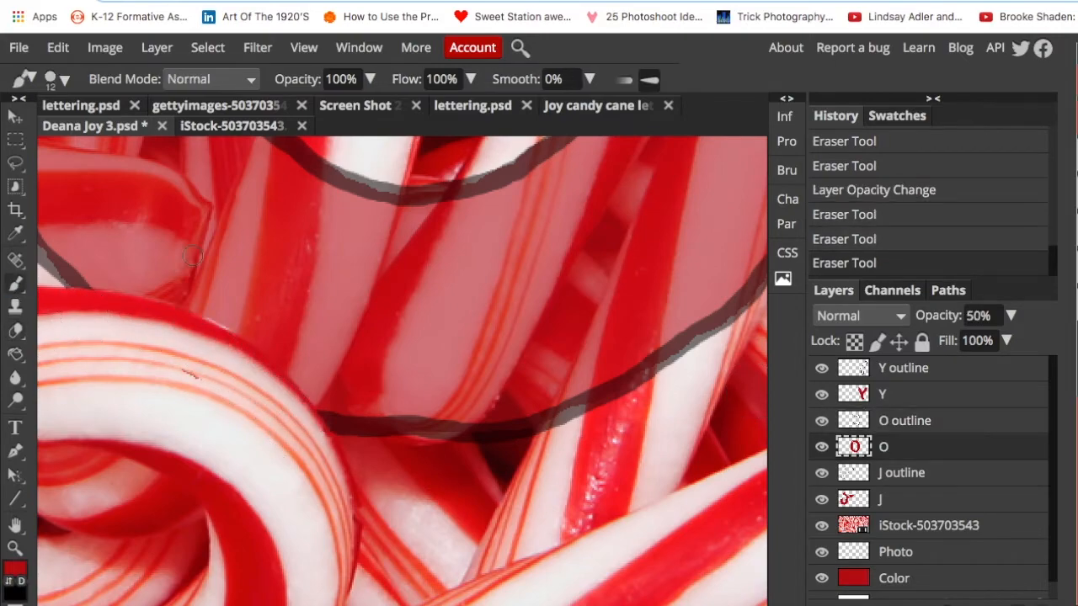
drag(214, 313, 228, 327)
scroll(298, 305, up, 3)
scroll(304, 505, down, 4)
click(18, 48)
click(51, 194)
- On the O outline layer, erase the line where the curved candy cane crosses the O's upper left beside the J's arm
scroll(231, 363, up, 4)
scroll(231, 363, up, 4)
click(18, 387)
drag(381, 293, 498, 224)
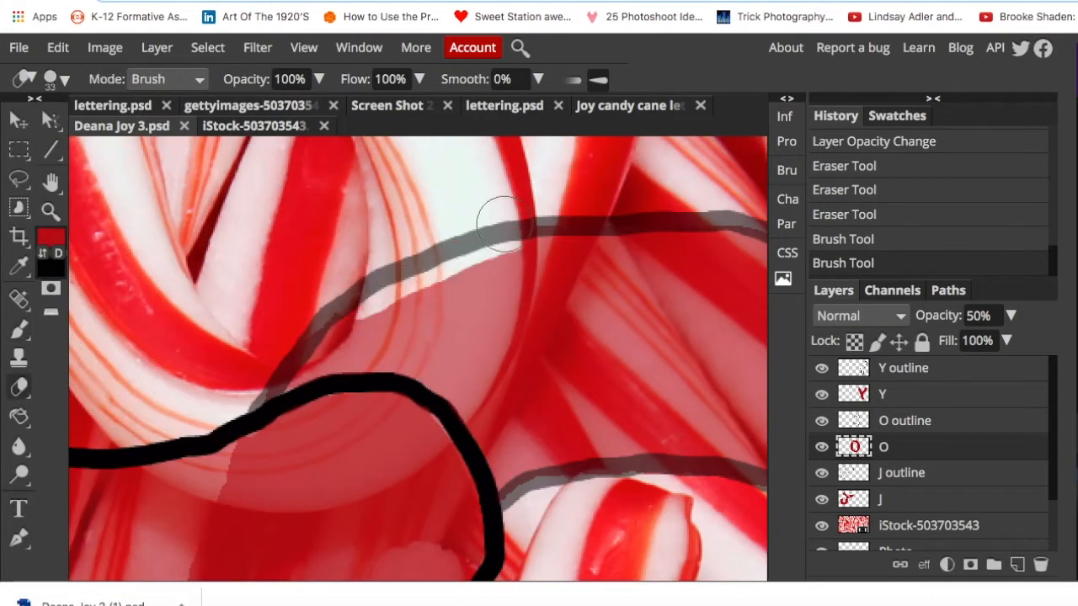
key(ctrl+z)
click(904, 421)
mouse_move(433, 253)
mouse_down()
mouse_move(504, 225)
mouse_move(309, 326)
mouse_move(238, 385)
mouse_up()
- On the O layer, erase the red paint over the curved cane above the J's arm, using a smaller eraser near the edges
click(883, 447)
mouse_move(402, 265)
mouse_down()
mouse_move(278, 360)
mouse_move(486, 362)
mouse_up()
click(64, 82)
click(63, 199)
scroll(455, 388, up, 3)
mouse_move(264, 354)
mouse_down()
mouse_move(363, 351)
mouse_move(473, 434)
mouse_up()
drag(508, 370, 481, 404)
- Refine the red edge beside the curved cane with the brush and a size 6 eraser, and set the O layer's opacity to 36%
click(18, 330)
drag(530, 346, 472, 455)
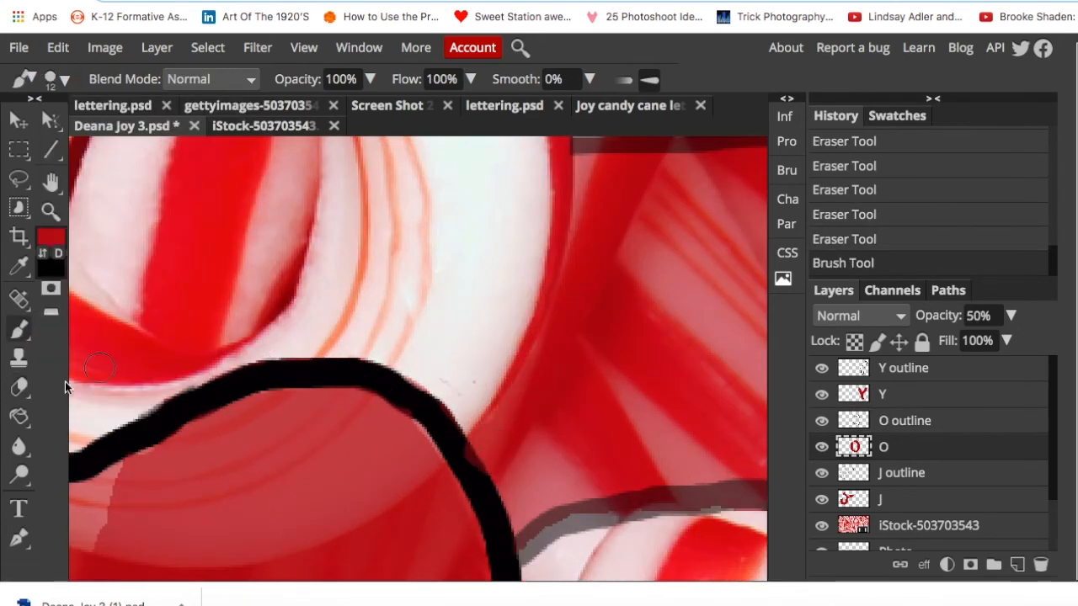
click(18, 387)
drag(507, 370, 473, 421)
scroll(429, 169, down, 5)
click(1011, 316)
mouse_move(968, 341)
mouse_down()
mouse_move(1029, 344)
mouse_move(955, 342)
mouse_up()
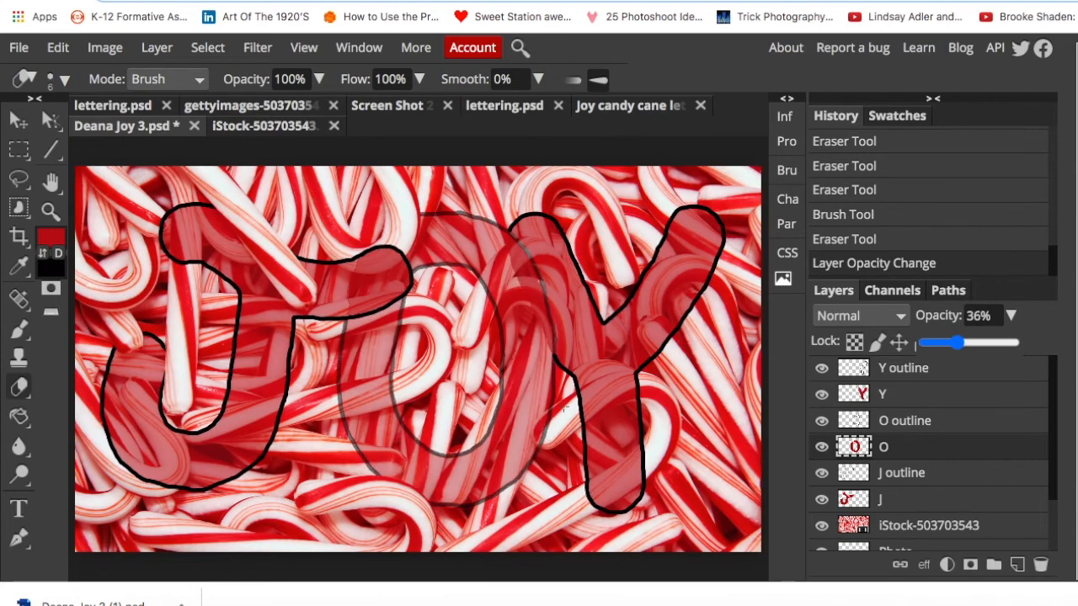
- On the Y outline layer, erase the black lines on both sides of the Y's stem where the curved candy cane crosses it
click(903, 368)
scroll(592, 395, up, 3)
scroll(592, 395, down, 1)
click(64, 81)
click(129, 129)
drag(380, 339, 390, 330)
drag(524, 284, 536, 329)
scroll(517, 278, up, 3)
click(513, 274)
click(519, 309)
scroll(520, 317, left, 3)
scroll(519, 317, down, 2)
drag(216, 457, 224, 425)
- On the Y layer, erase the red paint over the curved cane crossing the stem with a size 67 eraser
click(883, 394)
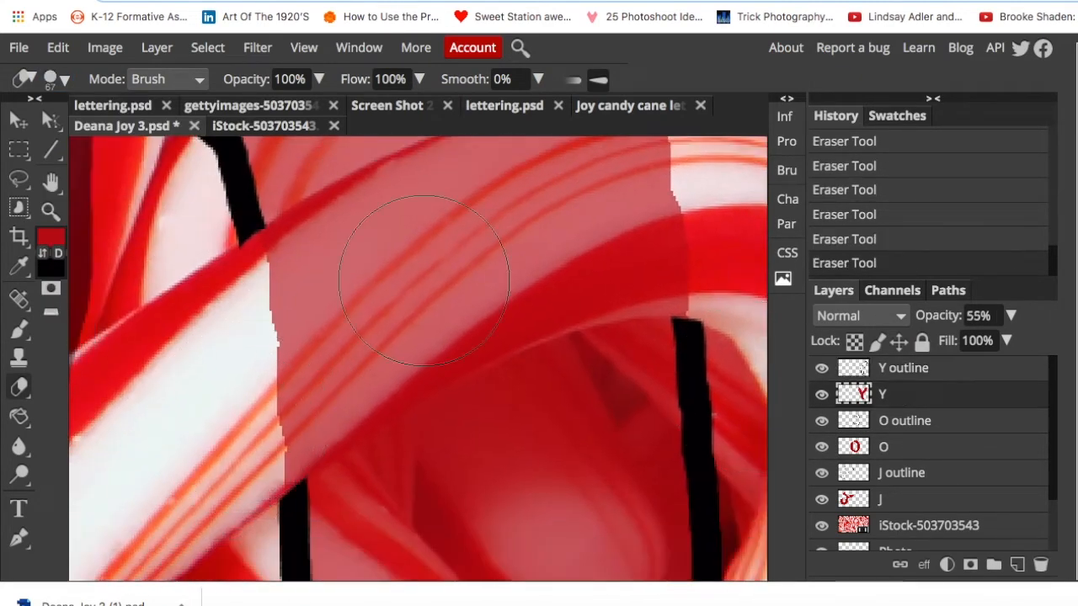
drag(410, 285, 326, 333)
scroll(295, 337, up, 3)
scroll(295, 337, right, 2)
mouse_move(195, 465)
mouse_down()
mouse_move(441, 351)
mouse_move(515, 338)
mouse_up()
- Undo the last wide eraser stroke and erase the red along the curved cane's edges in the Y's stem with a smaller eraser
click(64, 80)
click(92, 130)
key(ctrl+z)
mouse_move(483, 262)
mouse_down()
mouse_move(542, 254)
mouse_move(400, 281)
mouse_move(505, 257)
mouse_up()
scroll(404, 425, down, 3)
drag(223, 453, 318, 370)
drag(505, 296, 604, 272)
click(427, 290)
- Erase the O outline and the O's red paint over the curved cane's tip at the O's right side
scroll(311, 154, down, 10)
scroll(546, 433, up, 10)
click(905, 420)
drag(495, 296, 516, 201)
key(ctrl+z)
mouse_move(502, 225)
mouse_down()
mouse_move(483, 394)
mouse_move(424, 477)
mouse_up()
click(884, 447)
mouse_move(468, 329)
mouse_down()
mouse_move(404, 415)
mouse_move(408, 319)
mouse_move(380, 358)
mouse_move(514, 195)
mouse_up()
- Touch up the O outline beside the cane's tip with black brush paint, erase the excess, and fit the canvas in view
click(905, 420)
click(19, 328)
click(59, 80)
click(370, 278)
key(ctrl+z)
click(43, 252)
click(20, 387)
click(483, 207)
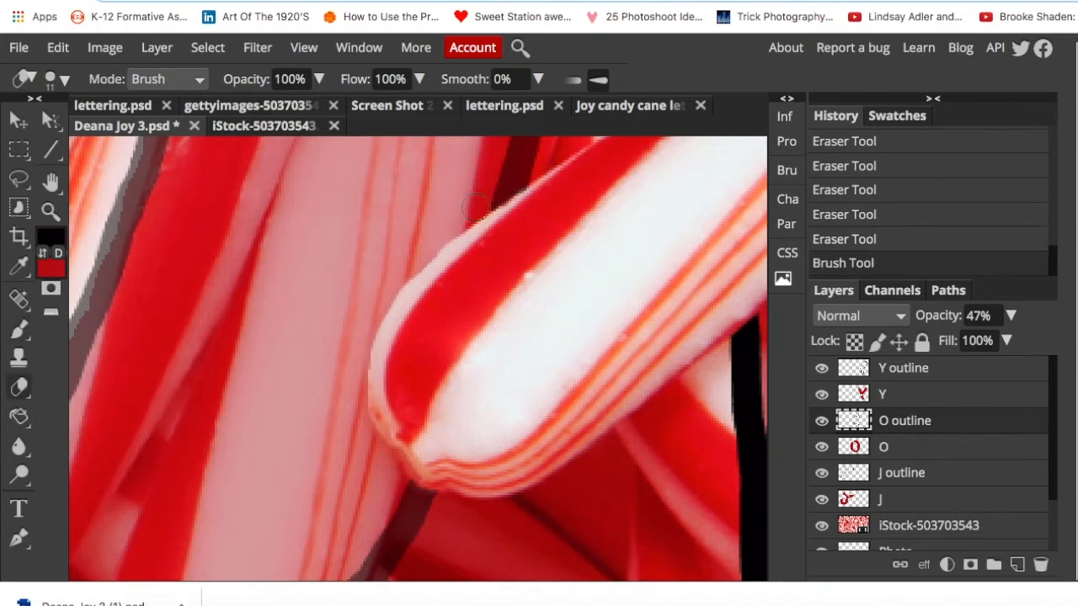
click(304, 48)
click(330, 118)
- On the Y outline layer, erase the black line where the diagonal candy cane crosses the right side below the Y's arm
scroll(667, 244, up, 3)
scroll(531, 293, up, 3)
click(903, 368)
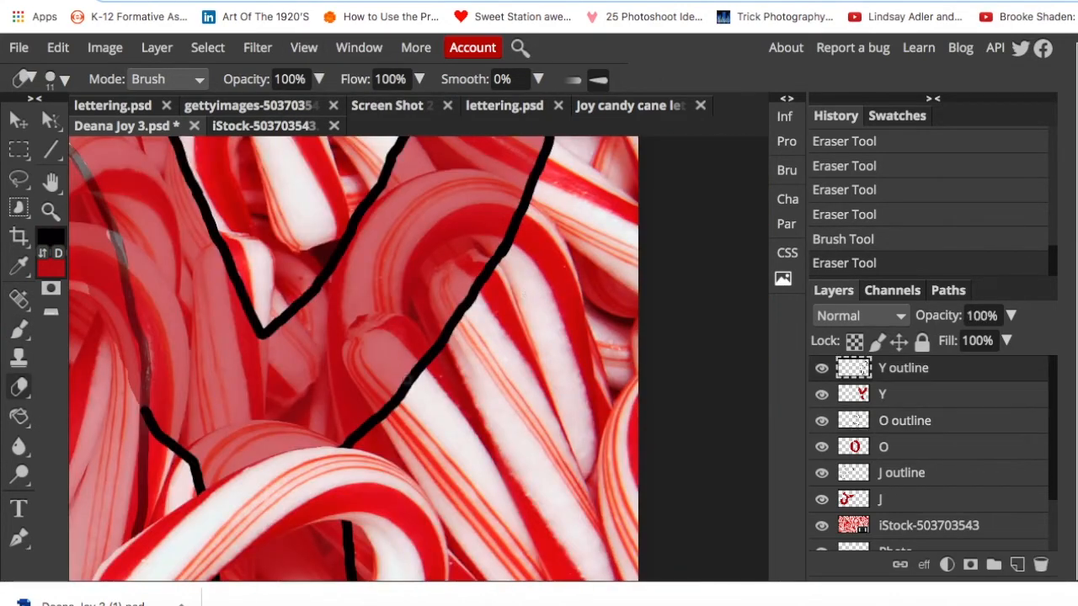
drag(422, 364, 404, 387)
scroll(402, 393, up, 3)
scroll(409, 392, up, 2)
drag(356, 429, 343, 457)
mouse_move(473, 287)
mouse_down()
mouse_move(474, 243)
mouse_move(490, 266)
mouse_up()
- On the Y layer, erase the red paint over that diagonal cane's tip, save the project as PSD, and fit the canvas in view
click(882, 394)
mouse_move(396, 318)
mouse_down()
mouse_move(297, 245)
mouse_move(327, 369)
mouse_move(325, 406)
mouse_move(289, 368)
mouse_move(238, 250)
mouse_move(454, 315)
mouse_move(267, 216)
mouse_move(240, 236)
mouse_up()
click(19, 48)
click(33, 186)
drag(250, 290, 313, 291)
key(ctrl+0)
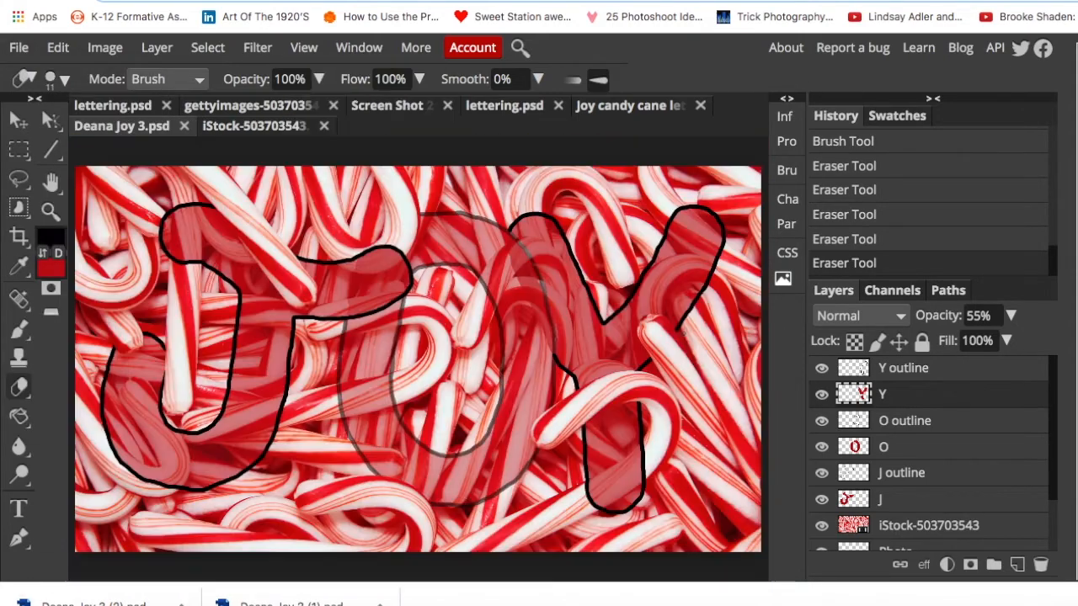
- On the Y outline layer, erase the line on both sides of the upper-right arm where the diagonal candy cane crosses it
scroll(700, 239, up, 5)
click(903, 368)
mouse_move(375, 222)
mouse_down()
mouse_move(428, 199)
mouse_move(328, 305)
mouse_move(328, 325)
mouse_up()
mouse_move(522, 375)
mouse_down()
mouse_move(603, 365)
mouse_move(577, 473)
mouse_up()
key(ctrl+z)
mouse_move(427, 199)
mouse_down()
mouse_move(392, 211)
mouse_move(350, 305)
mouse_move(329, 315)
mouse_up()
mouse_move(581, 394)
mouse_down()
mouse_move(612, 380)
mouse_move(566, 482)
mouse_up()
- On the Y layer, erase the red paint over the diagonal cane crossing the upper-right arm, and fit the canvas in view
click(882, 394)
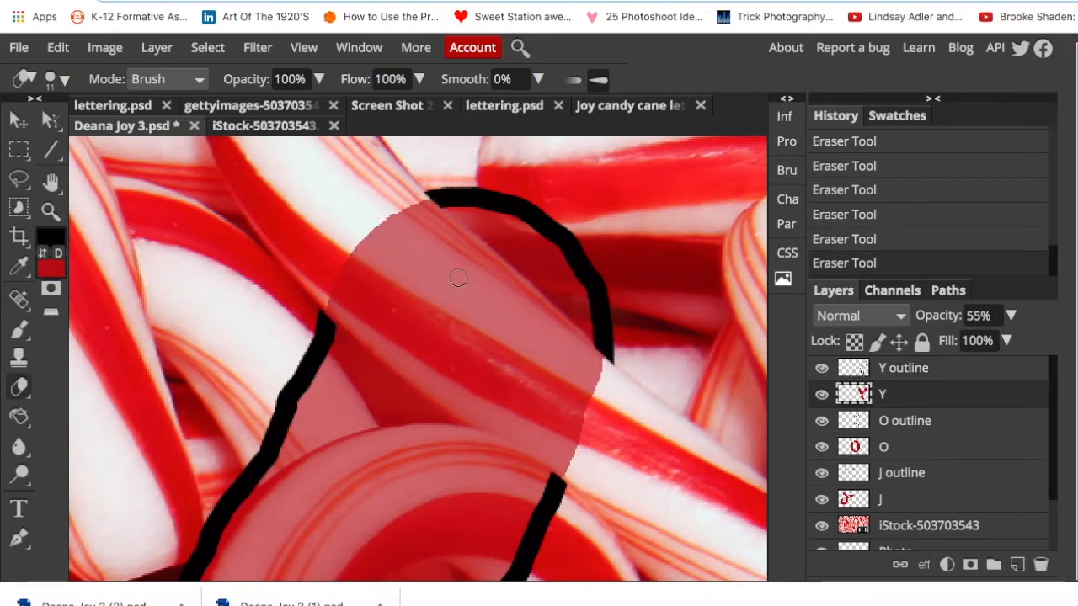
drag(375, 238, 515, 383)
scroll(463, 314, up, 2)
scroll(464, 314, up, 1)
mouse_move(404, 256)
mouse_down()
mouse_move(645, 491)
mouse_move(644, 440)
mouse_move(430, 247)
mouse_move(569, 374)
mouse_up()
mouse_move(362, 358)
mouse_down()
mouse_move(273, 255)
mouse_move(538, 471)
mouse_move(600, 505)
mouse_up()
scroll(590, 497, down, 2)
mouse_move(231, 232)
mouse_down()
mouse_move(561, 418)
mouse_move(462, 403)
mouse_up()
click(303, 47)
click(361, 129)
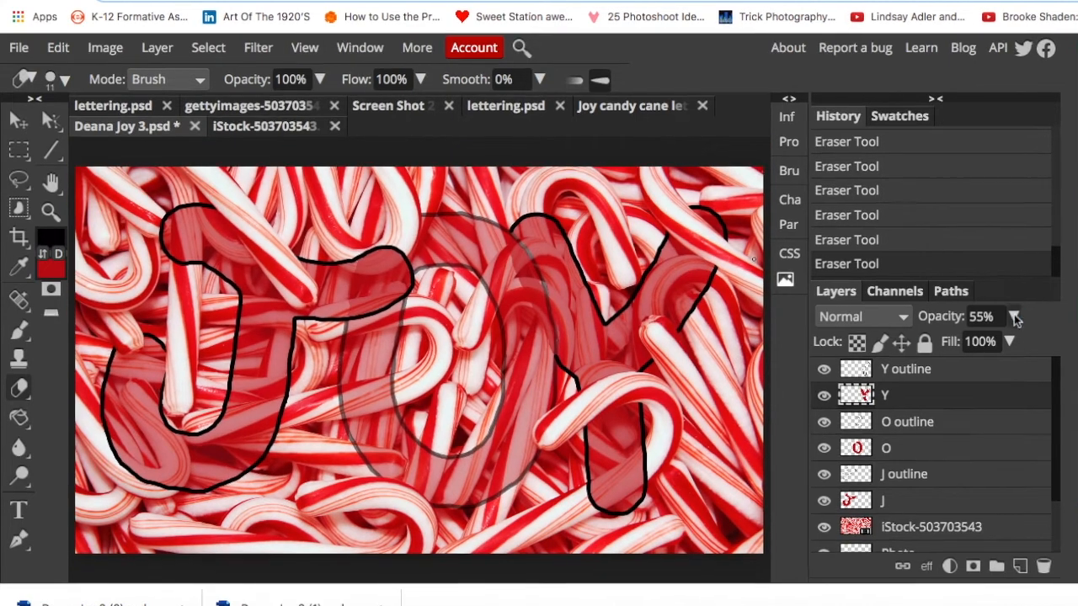
- Restore the Y and O outline layers to full opacity, and set the O layer's opacity to 41%
drag(1010, 315, 1040, 320)
click(915, 421)
click(1014, 316)
click(900, 448)
mouse_move(968, 343)
mouse_down()
mouse_move(1022, 344)
mouse_move(964, 344)
mouse_up()
click(1014, 319)
scroll(915, 443, down, 2)
click(914, 440)
click(915, 389)
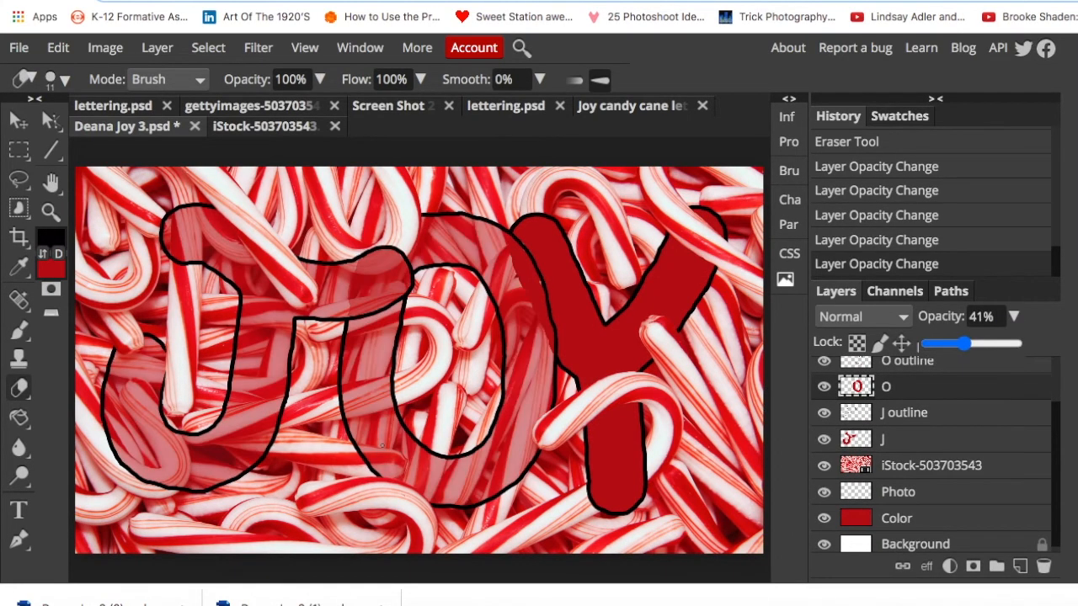
- On the O outline layer, enlarge the eraser and erase the line where the candy cane's tip crosses the O's lower-left curve
scroll(334, 362, up, 3)
scroll(334, 362, down, 2)
click(913, 363)
click(64, 80)
drag(94, 132, 133, 132)
drag(372, 347, 425, 362)
- Adjust the O layer's opacity and restore the J layer to full opacity
click(918, 388)
scroll(250, 286, left, 2)
scroll(250, 286, up, 1)
click(1014, 318)
mouse_move(964, 344)
mouse_down()
mouse_move(1017, 343)
mouse_move(968, 344)
mouse_up()
click(915, 439)
click(1014, 317)
scroll(409, 144, down, 3)
click(917, 387)
click(1014, 317)
scroll(538, 261, up, 3)
- On the O outline layer, clean up the line around the crossing cane with a 6 px eraser, undoing the misplaced dab
click(914, 363)
click(64, 80)
drag(133, 132, 86, 131)
scroll(358, 295, down, 2)
click(357, 296)
key(super+z)
scroll(359, 299, up, 5)
drag(338, 309, 421, 300)
key(super+0)
- Restore the O layer to full opacity and save the project as PSD
click(918, 387)
click(1014, 317)
drag(969, 343, 1017, 343)
scroll(538, 207, up, 5)
scroll(928, 396, up, 3)
click(929, 395)
click(18, 48)
click(67, 223)
click(305, 48)
click(341, 131)
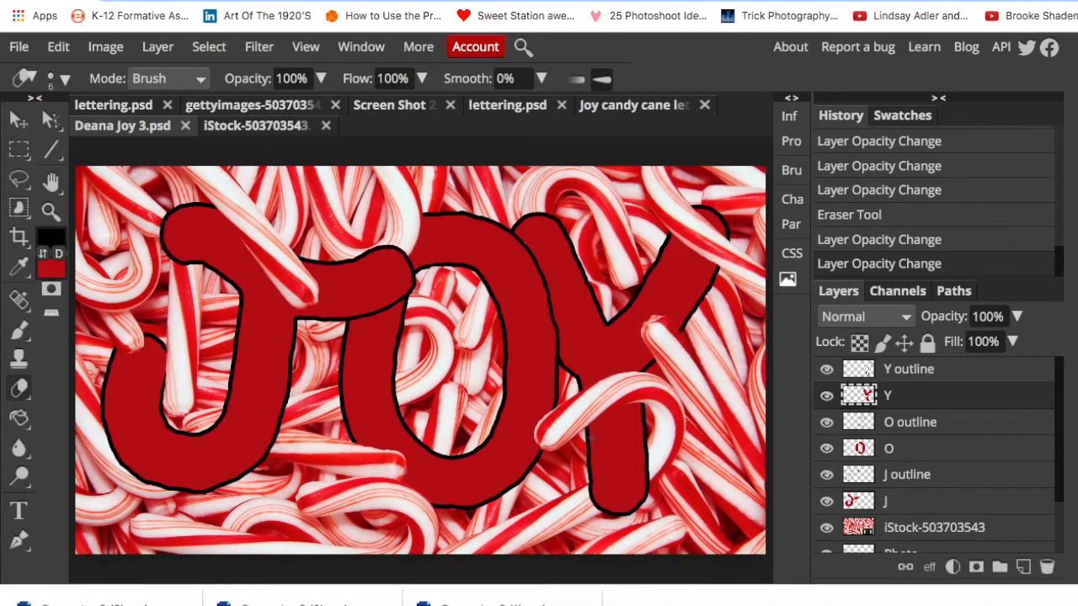
- Fit the whole canvas in view and save another PSD copy of the project
scroll(589, 438, up, 8)
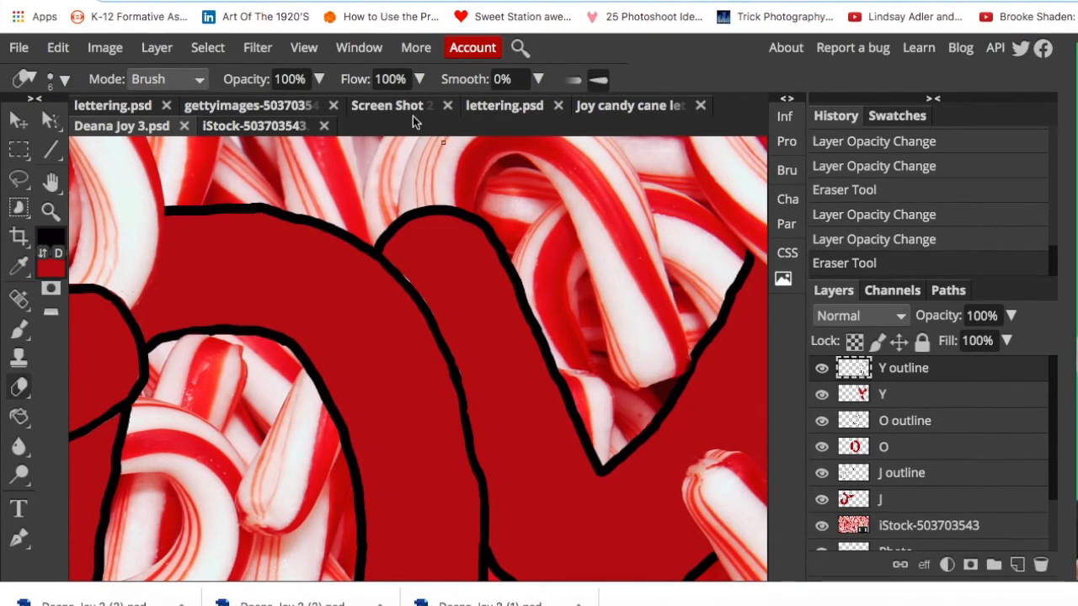
click(305, 47)
click(348, 76)
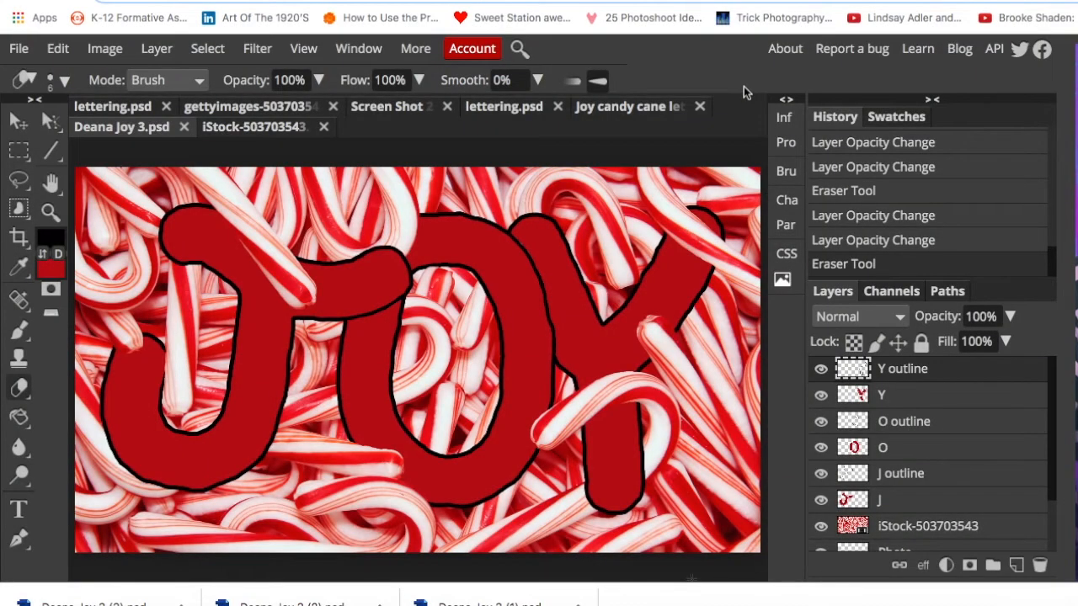
click(18, 50)
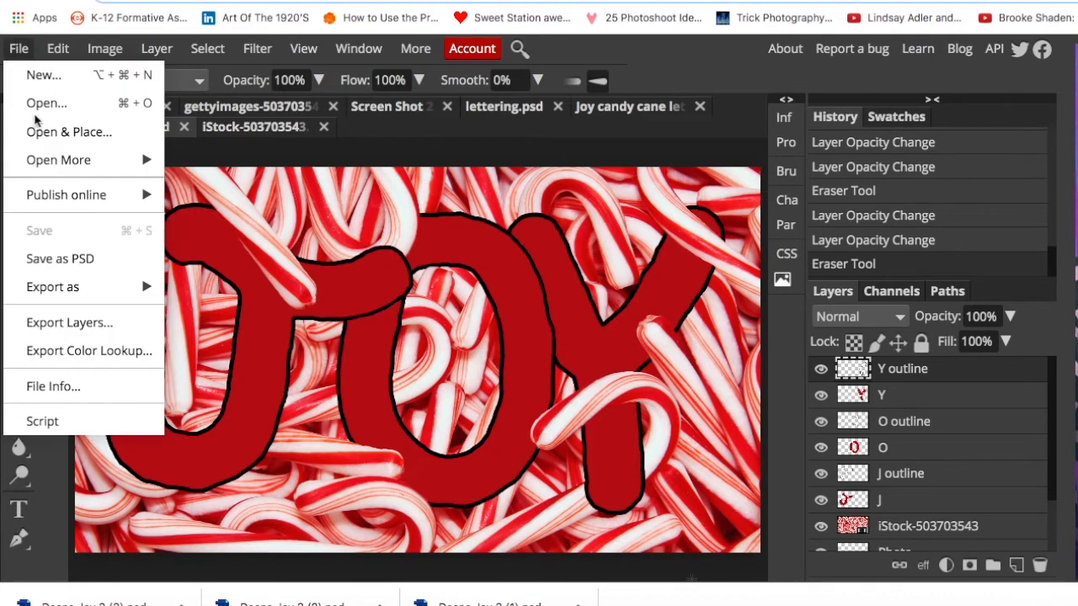
click(62, 259)
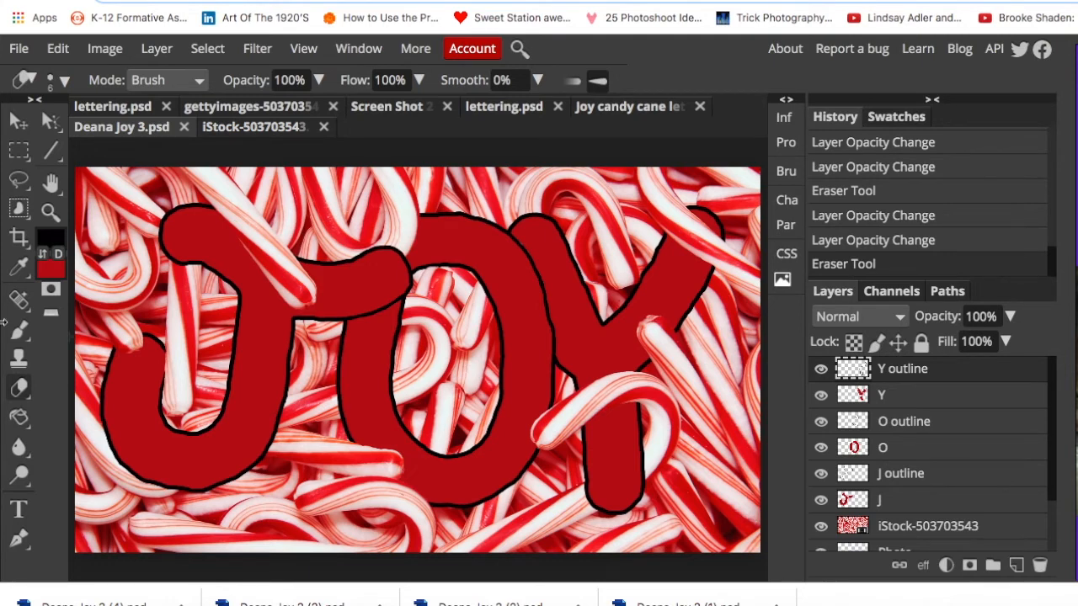
- Set up a hard 24 px black brush at 22% opacity and select the J outline layer
click(27, 335)
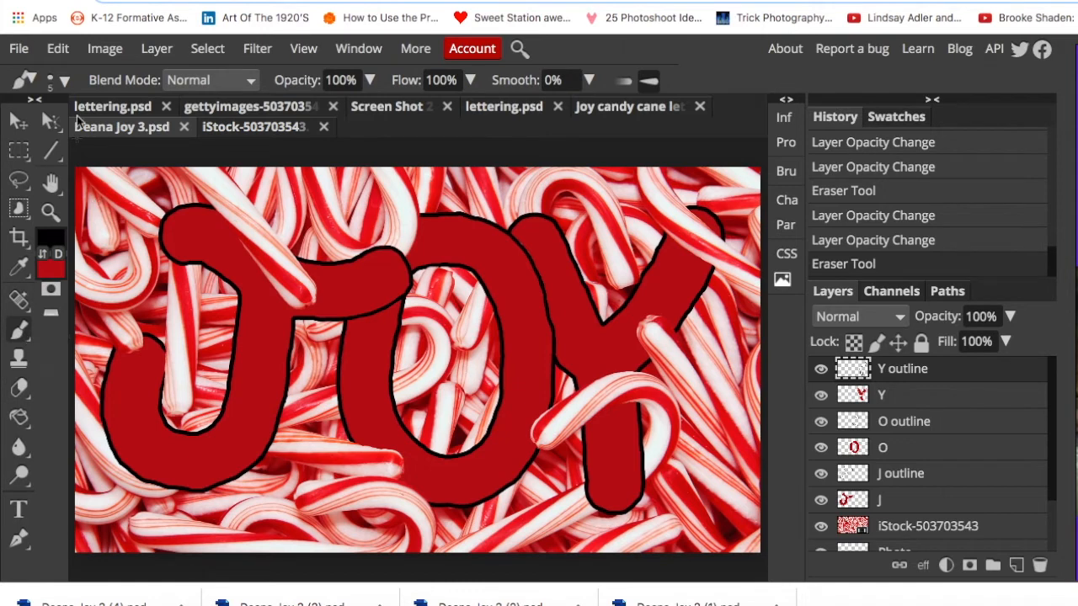
click(59, 80)
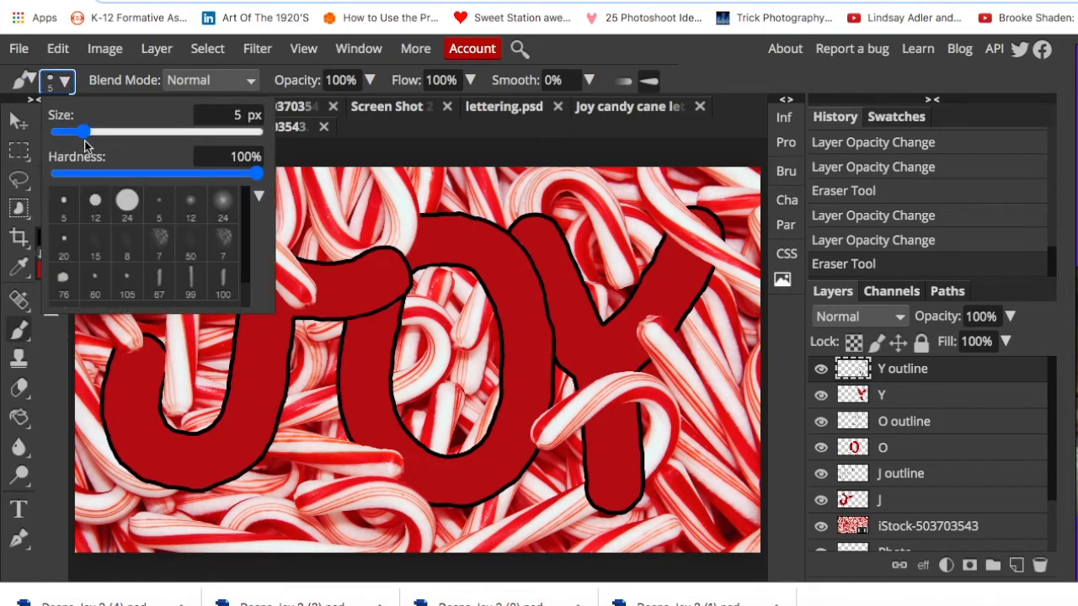
click(127, 200)
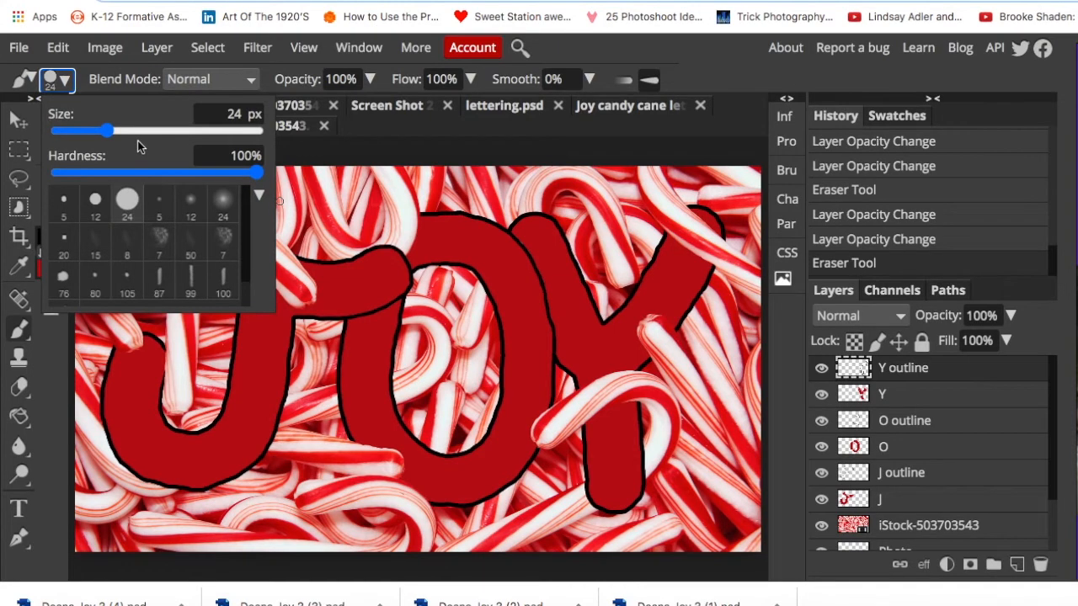
click(273, 159)
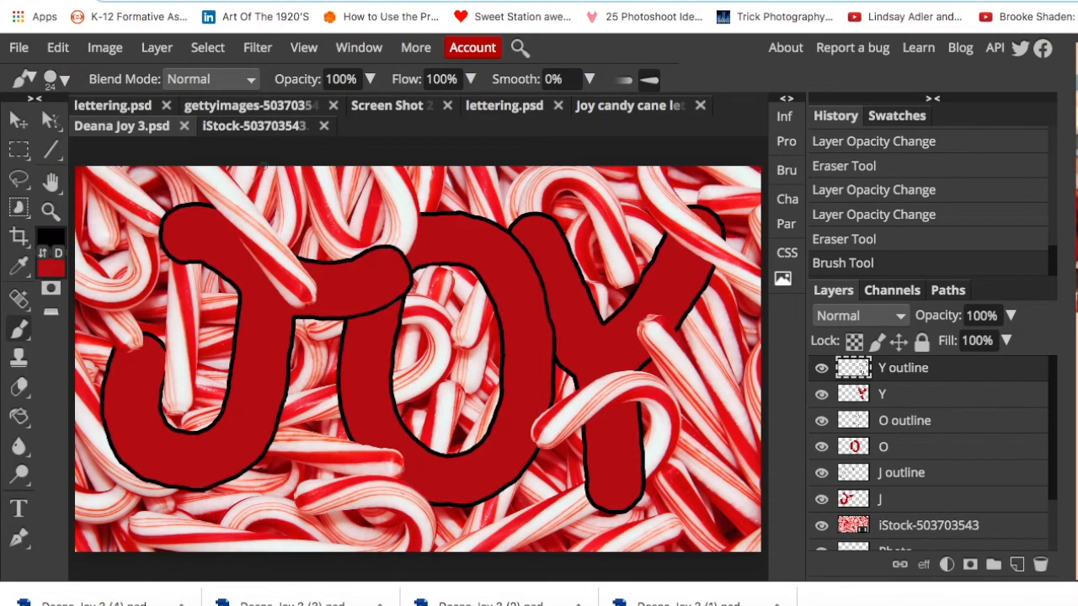
click(48, 242)
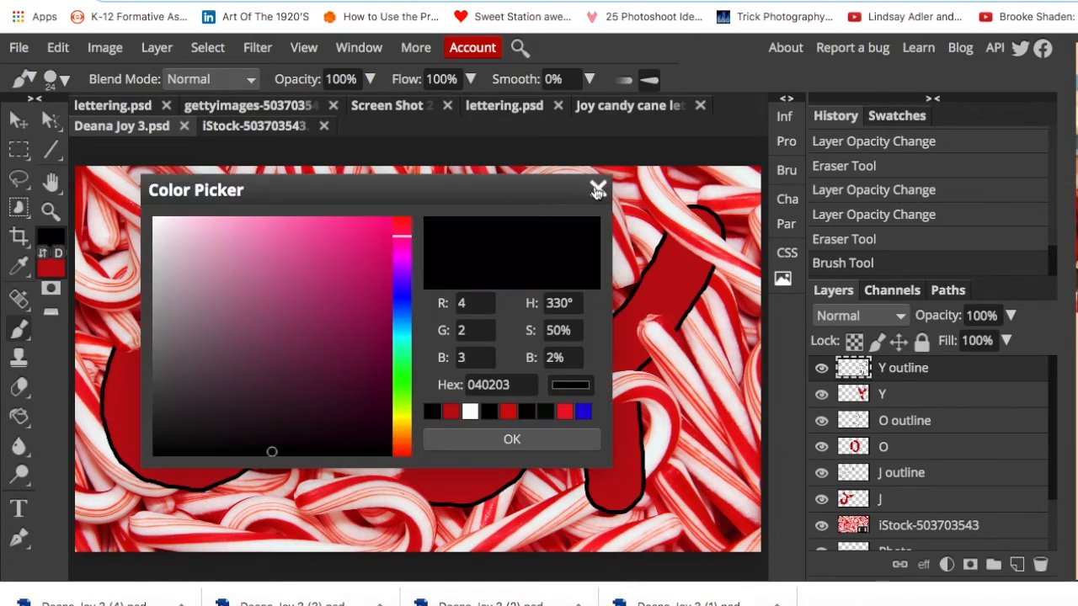
click(597, 190)
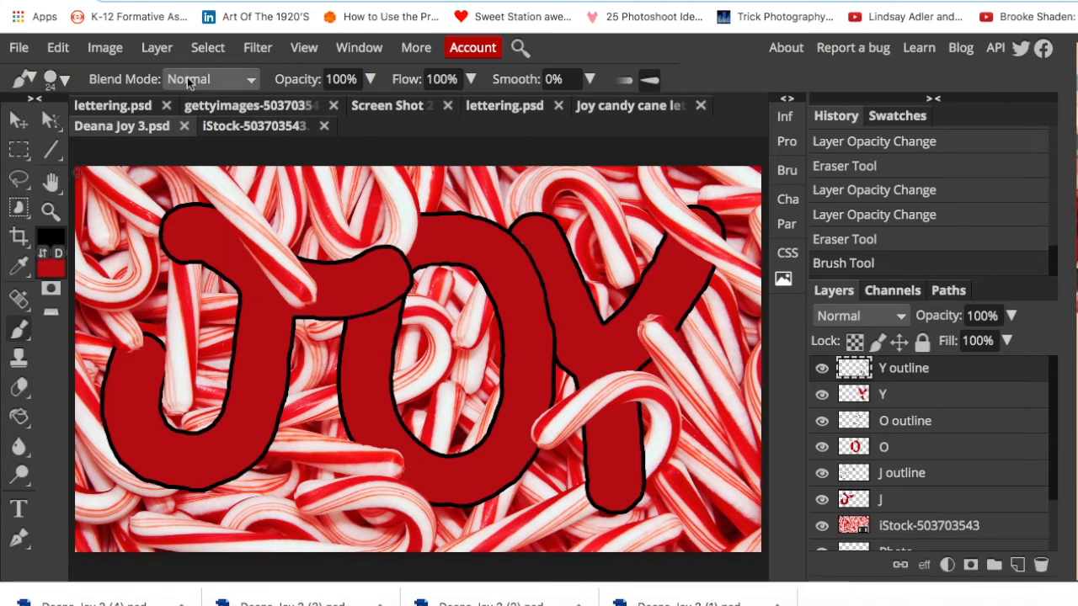
click(371, 79)
drag(373, 112, 305, 117)
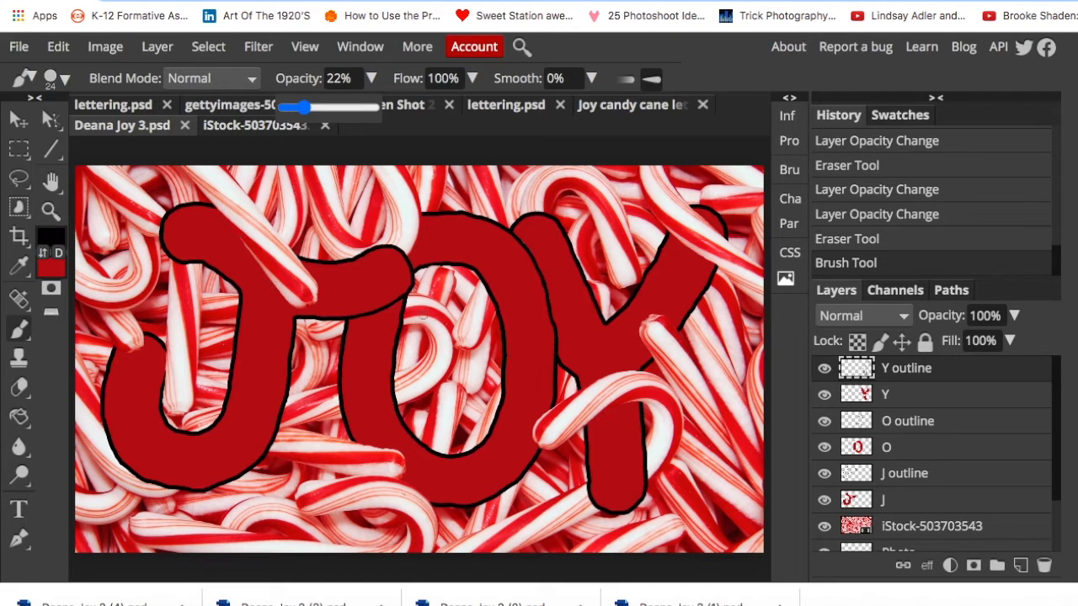
click(895, 480)
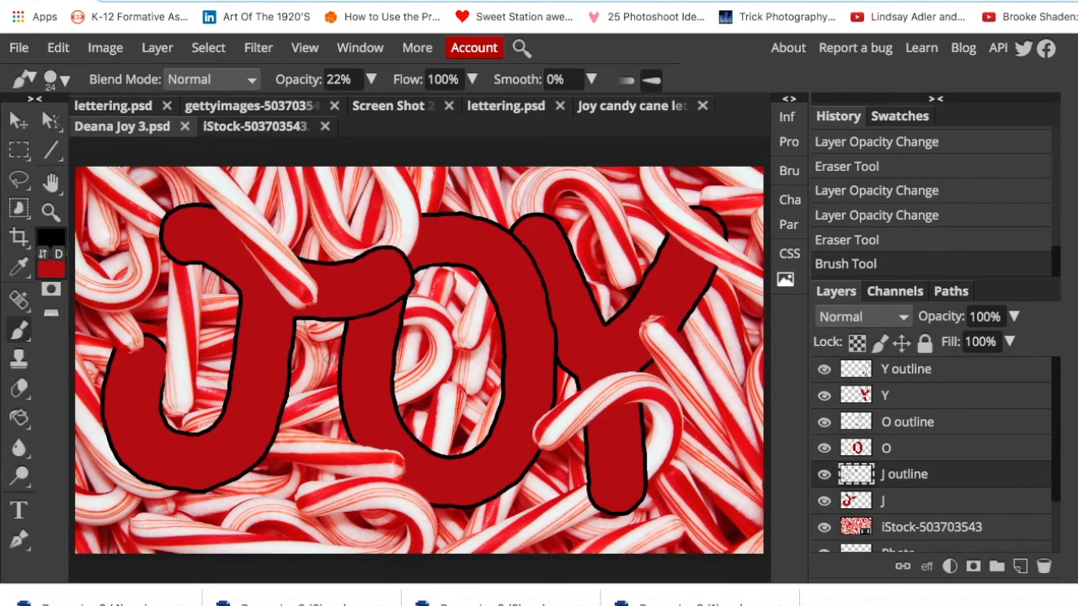
- Try a shading stroke with the hard brush on the J beside the diagonal candy cane, and undo it
scroll(326, 355, up, 5)
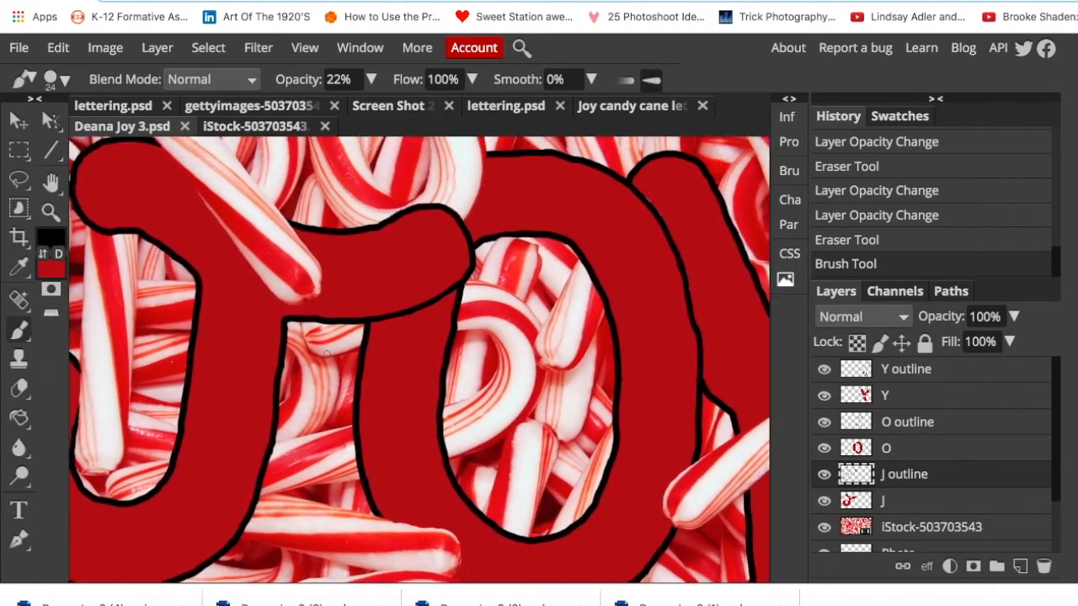
scroll(326, 355, down, 3)
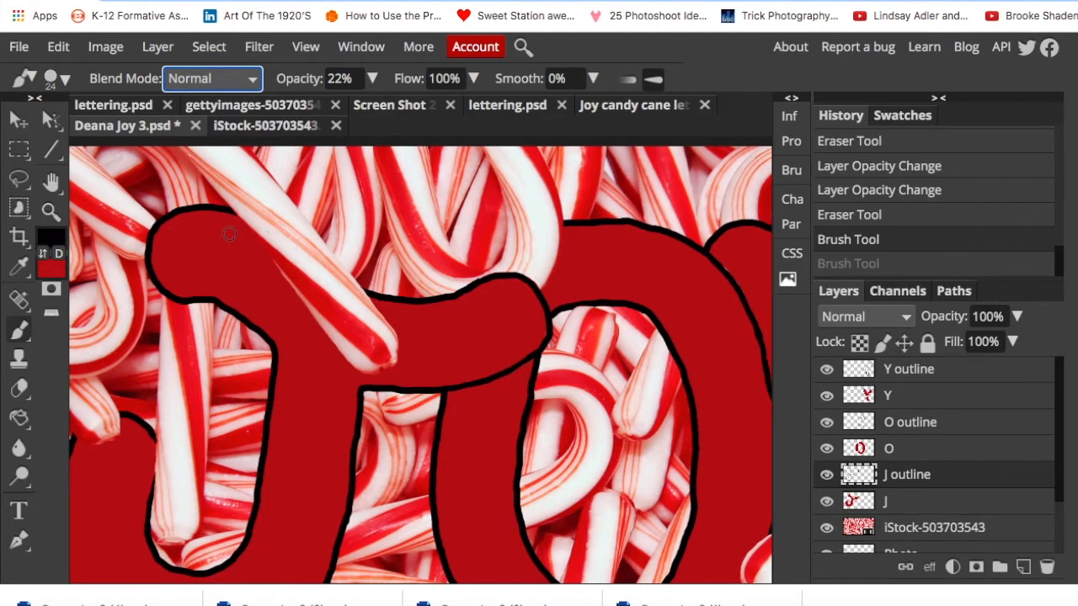
drag(230, 223, 265, 253)
key(ctrl+z)
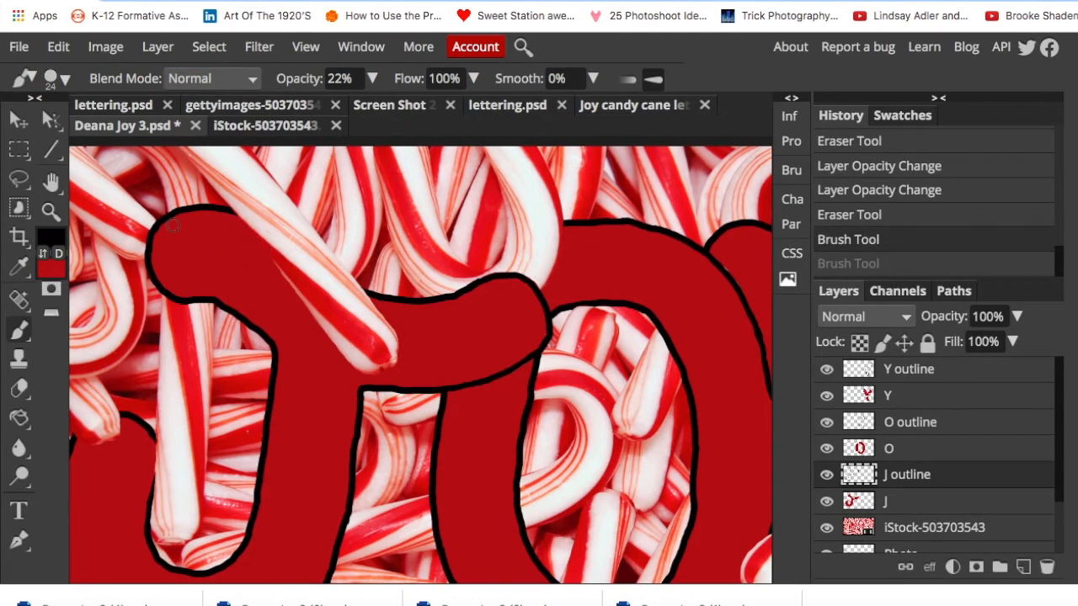
- With the soft 24 px brush at 0% hardness, paint a shadow on the J along the diagonal candy cane's lower edge and tip
click(59, 82)
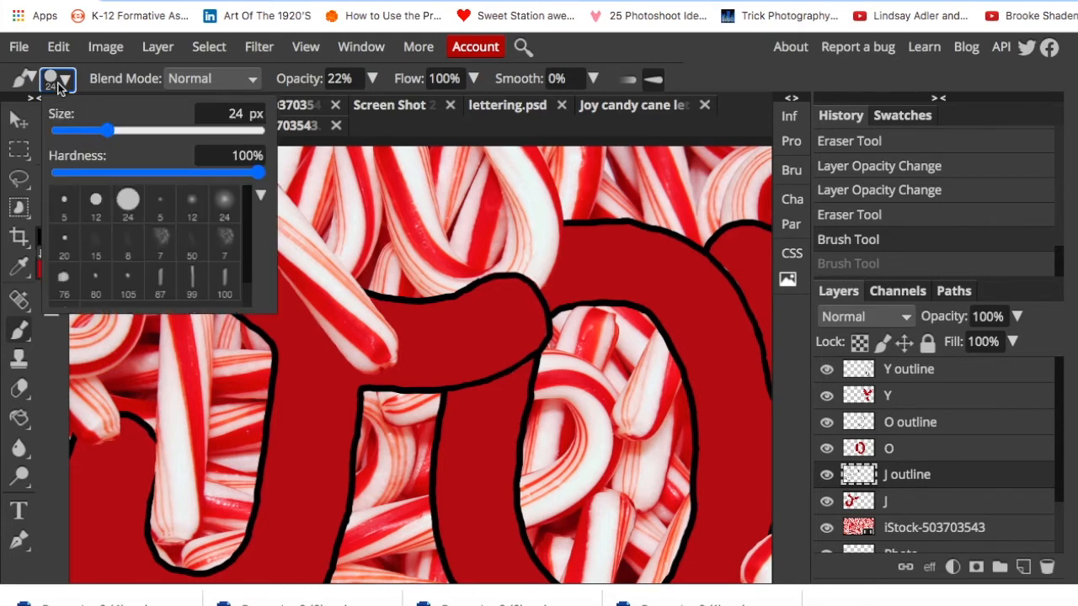
click(228, 207)
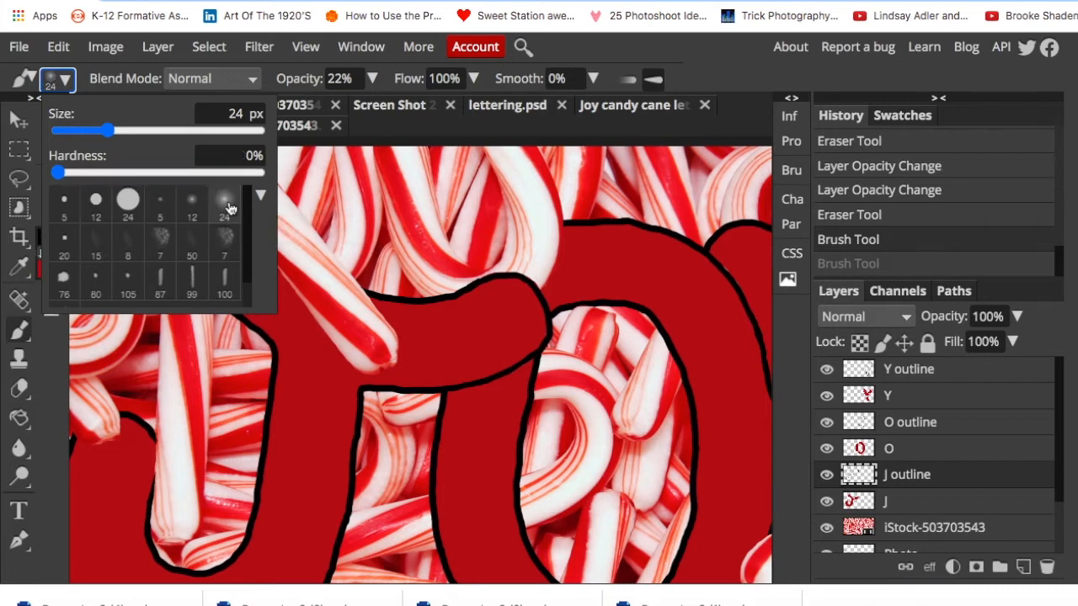
click(387, 127)
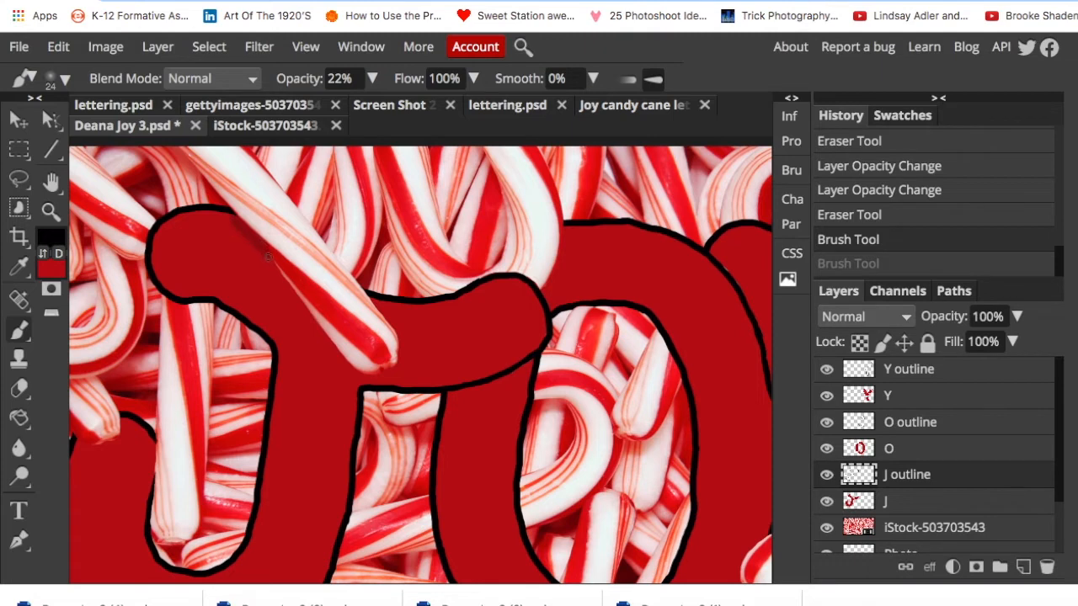
scroll(289, 288, up, 4)
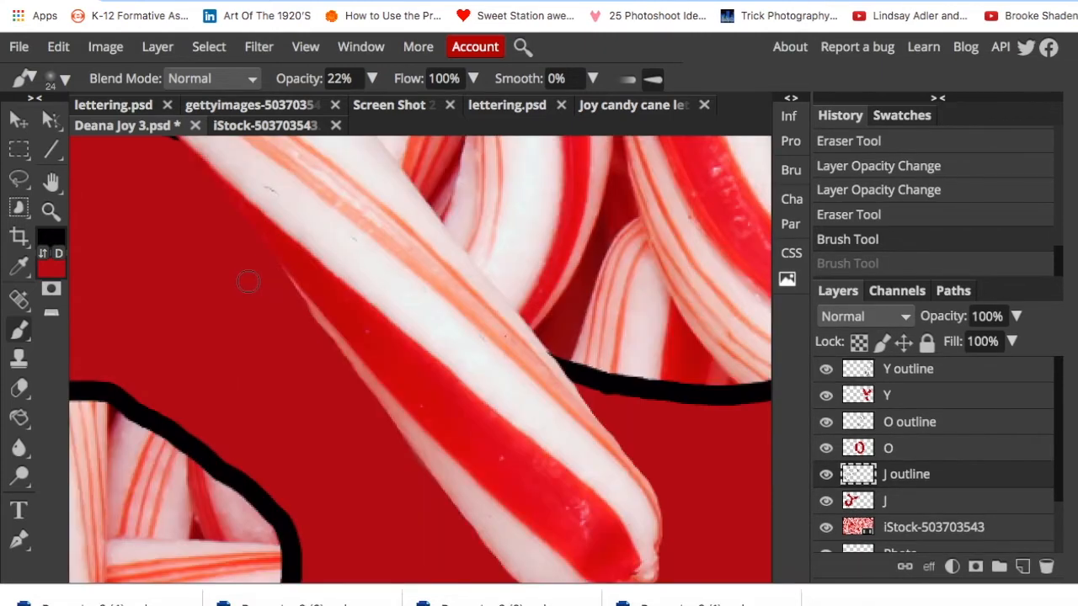
scroll(248, 281, down, 2)
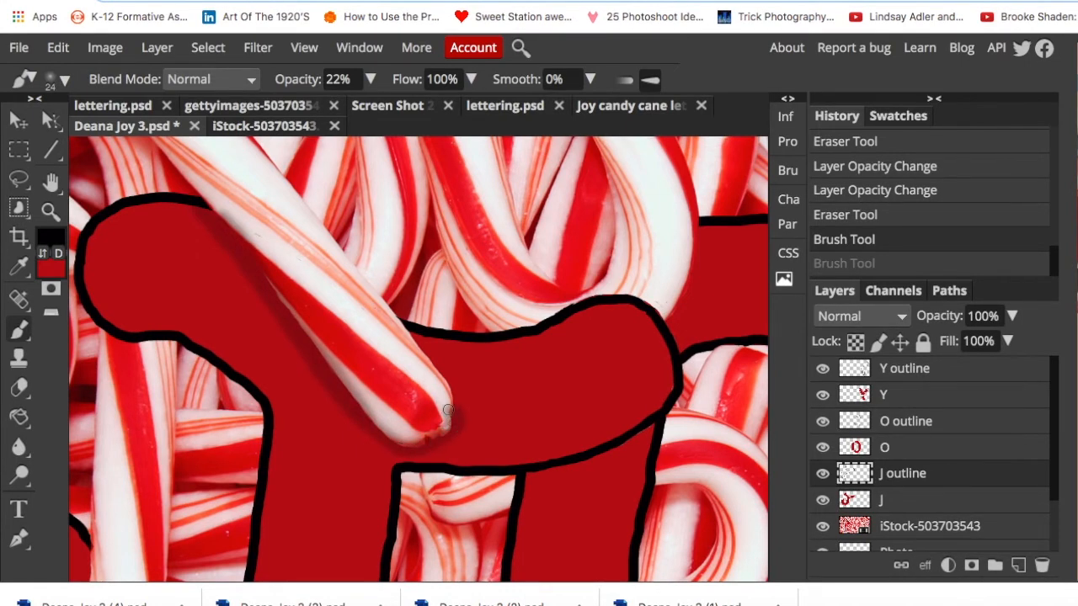
drag(378, 439, 343, 381)
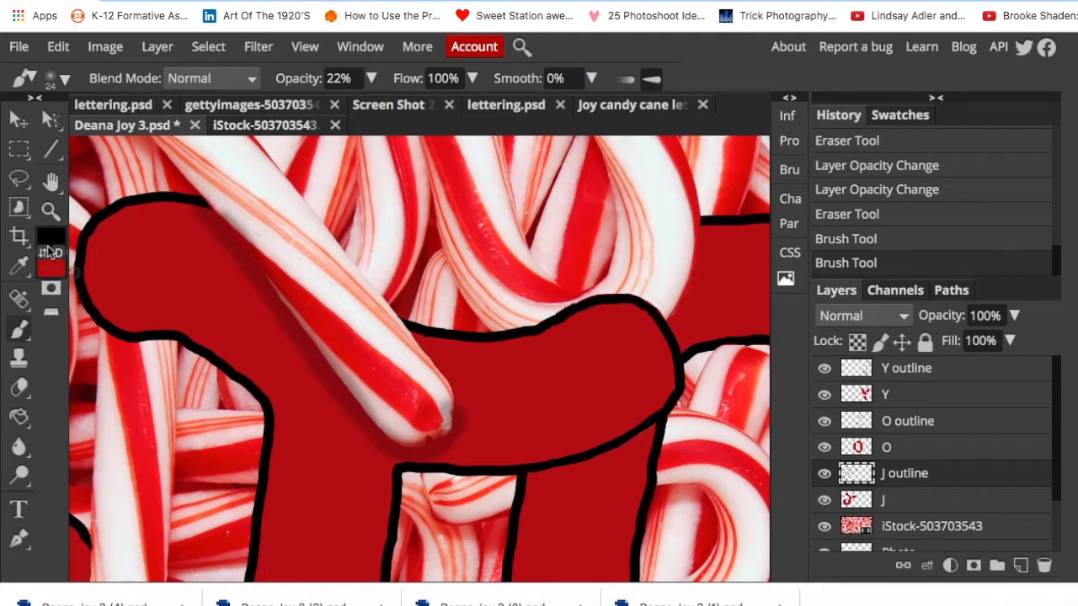
- Erase the shadow that spills onto the diagonal candy cane with a 44 px eraser, and fit the canvas in view
key(e)
click(59, 79)
click(120, 131)
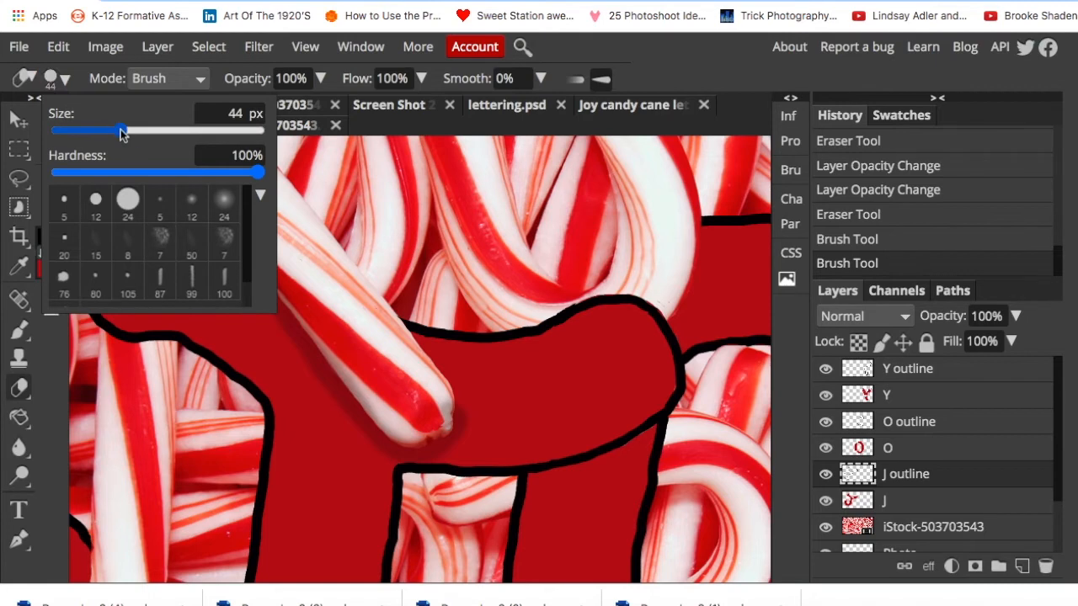
click(303, 254)
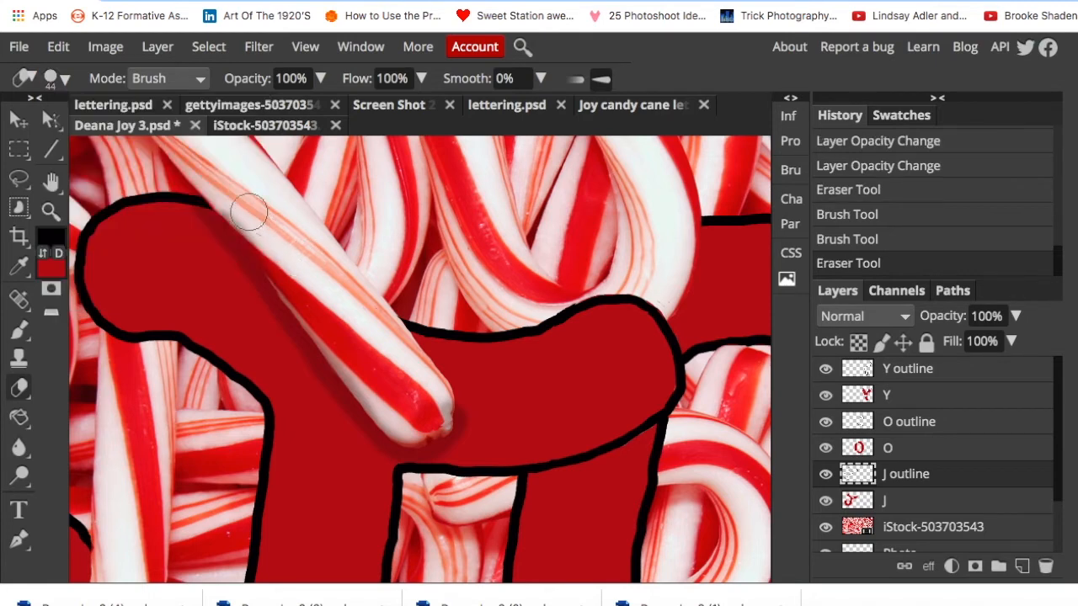
scroll(232, 193, up, 3)
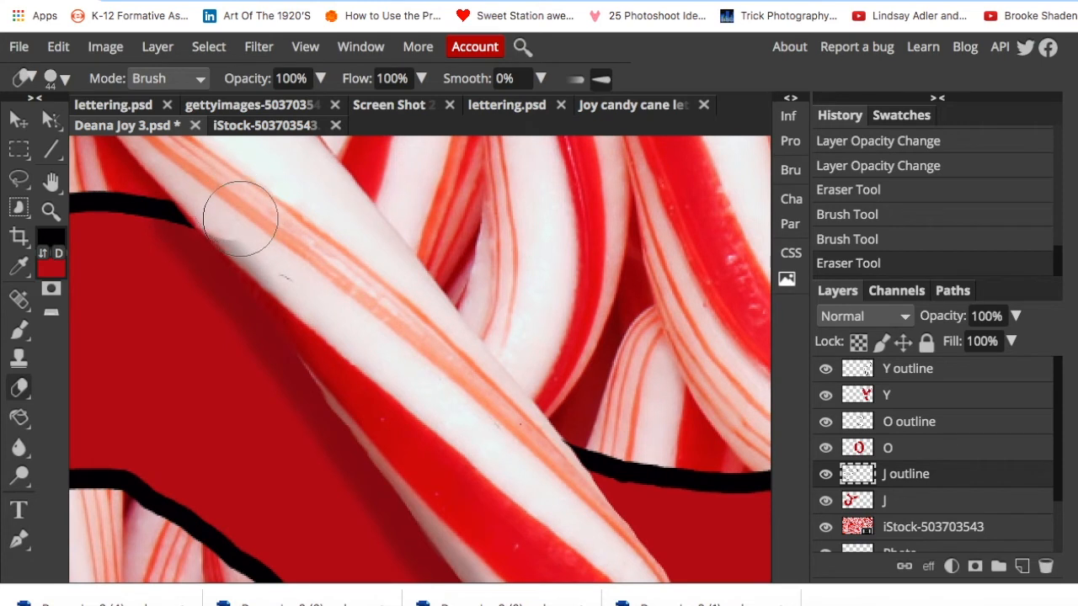
mouse_move(280, 280)
mouse_down()
mouse_move(356, 375)
mouse_move(402, 410)
mouse_up()
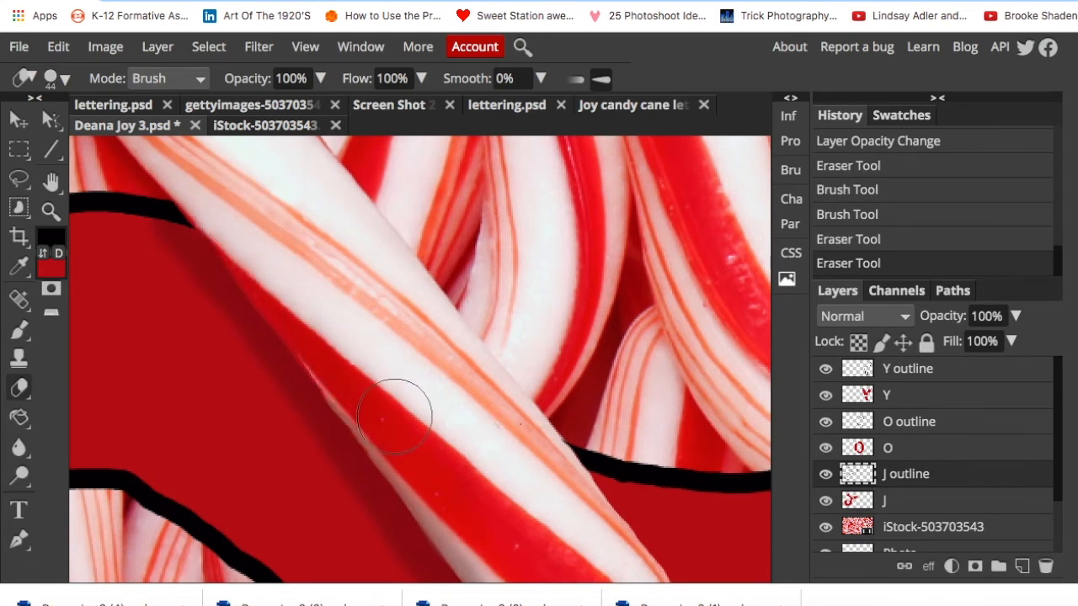
scroll(401, 409, down, 5)
scroll(402, 409, right, 2)
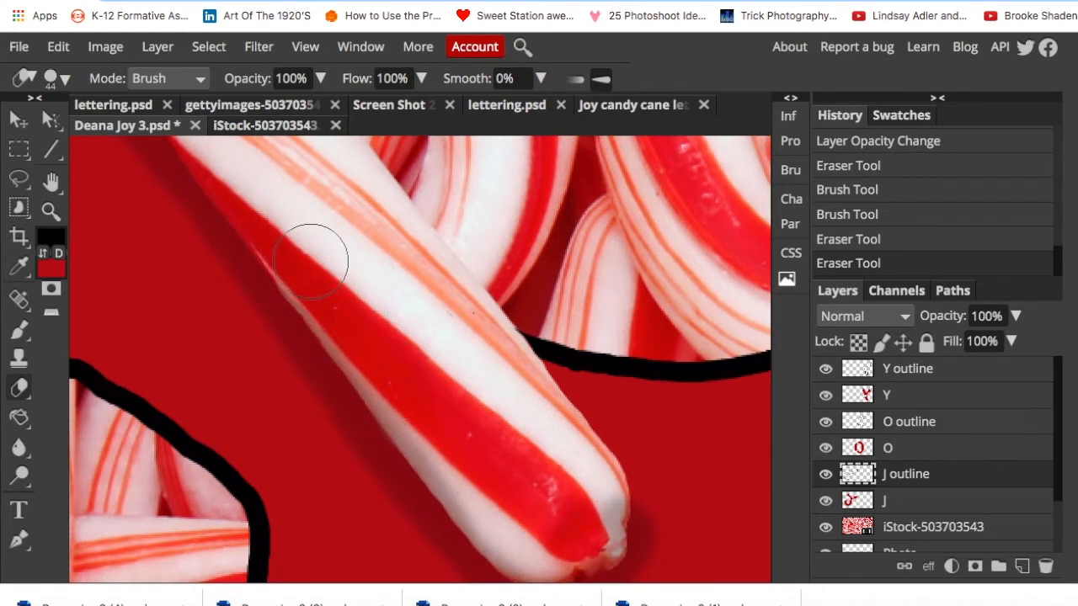
mouse_move(363, 335)
mouse_down()
mouse_move(408, 408)
mouse_move(505, 513)
mouse_move(543, 529)
mouse_move(601, 500)
mouse_up()
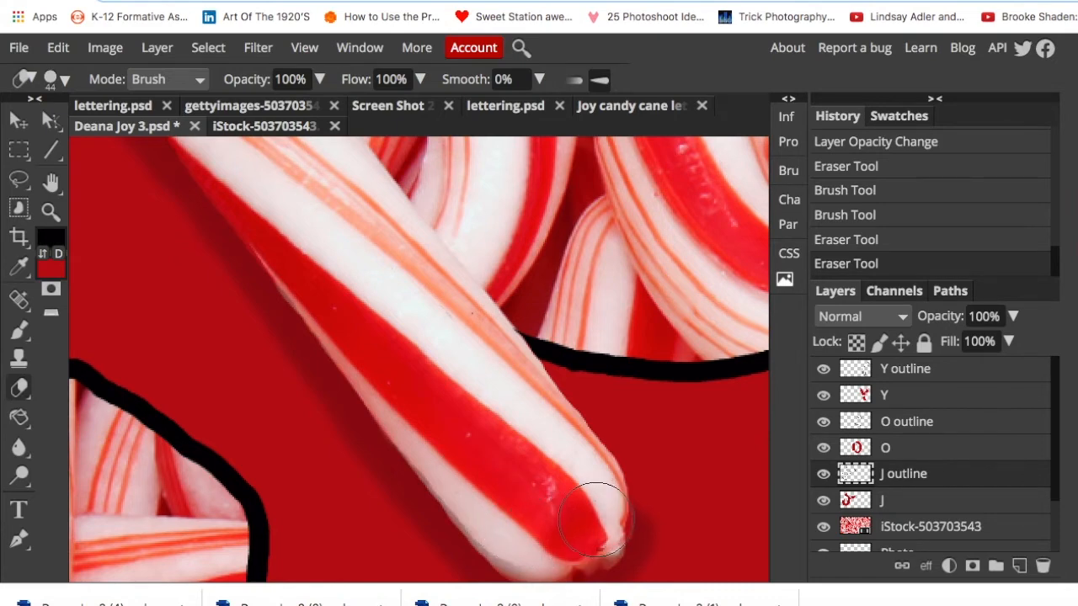
click(305, 47)
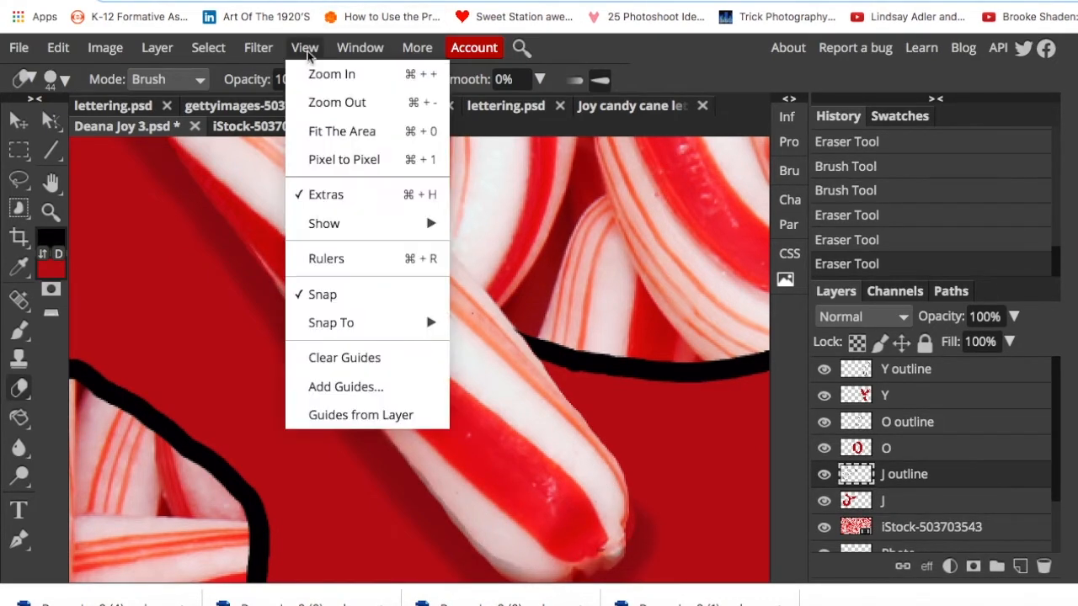
click(336, 131)
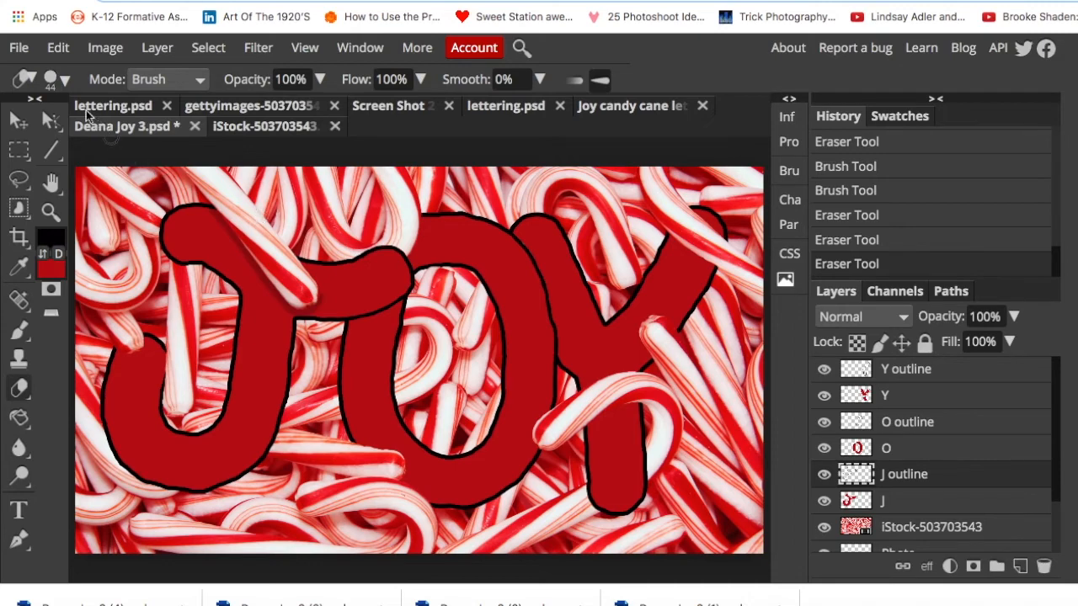
- Raise the soft 24 px brush's opacity to 40% and paint a darker shadow on the J along the diagonal candy cane's lower edge and tip
click(20, 330)
scroll(192, 210, up, 8)
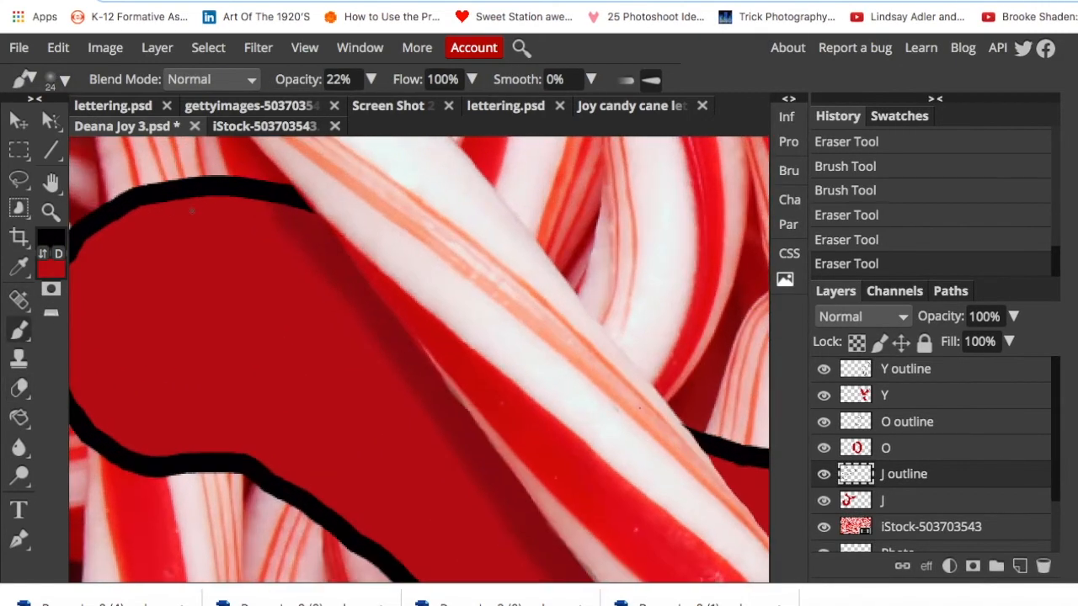
scroll(191, 213, down, 5)
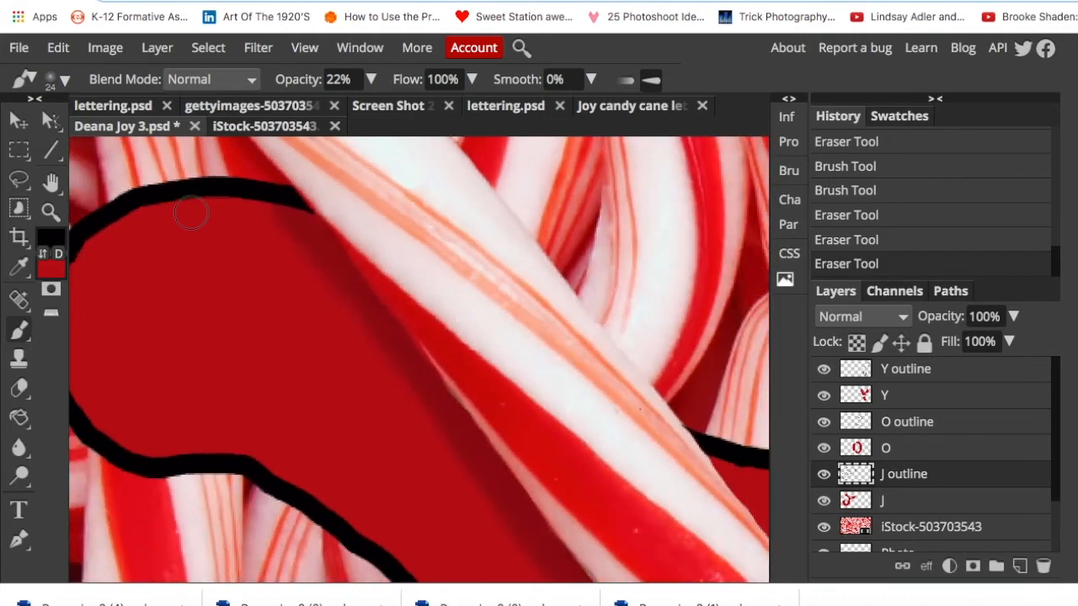
click(56, 79)
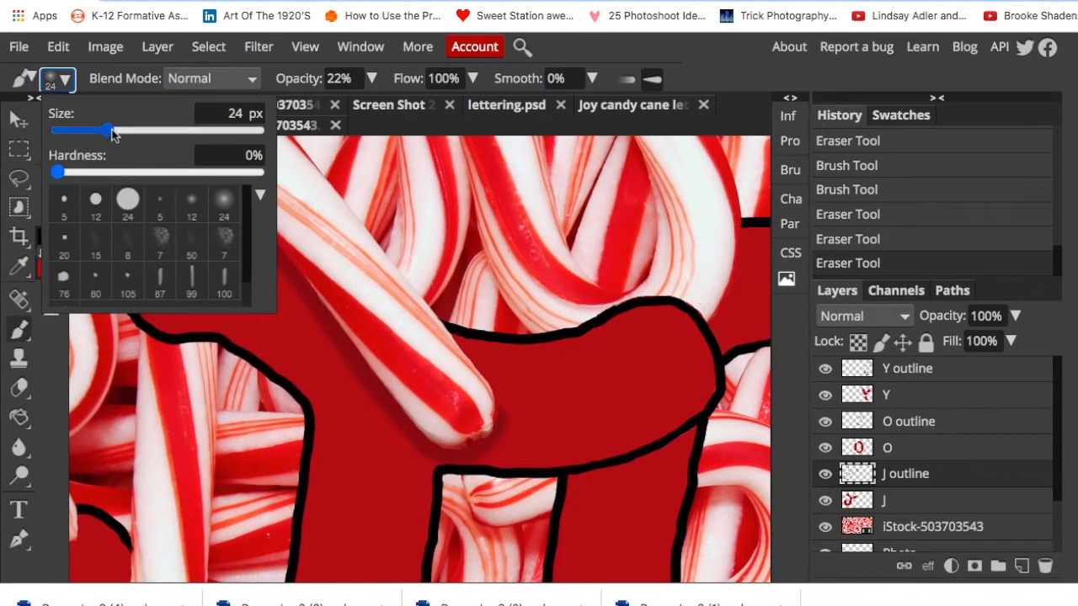
click(298, 192)
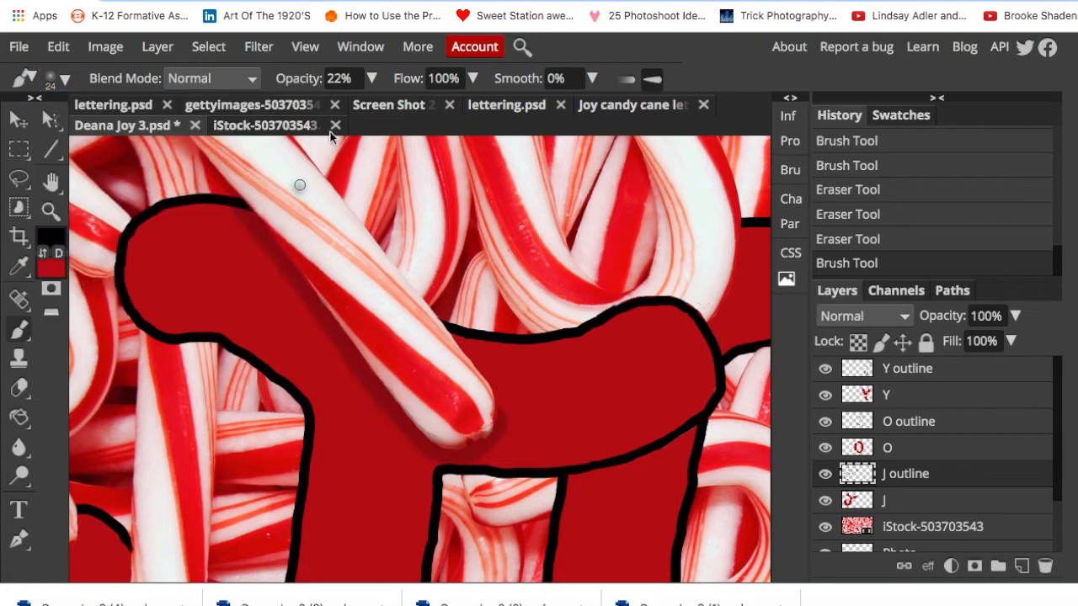
click(371, 79)
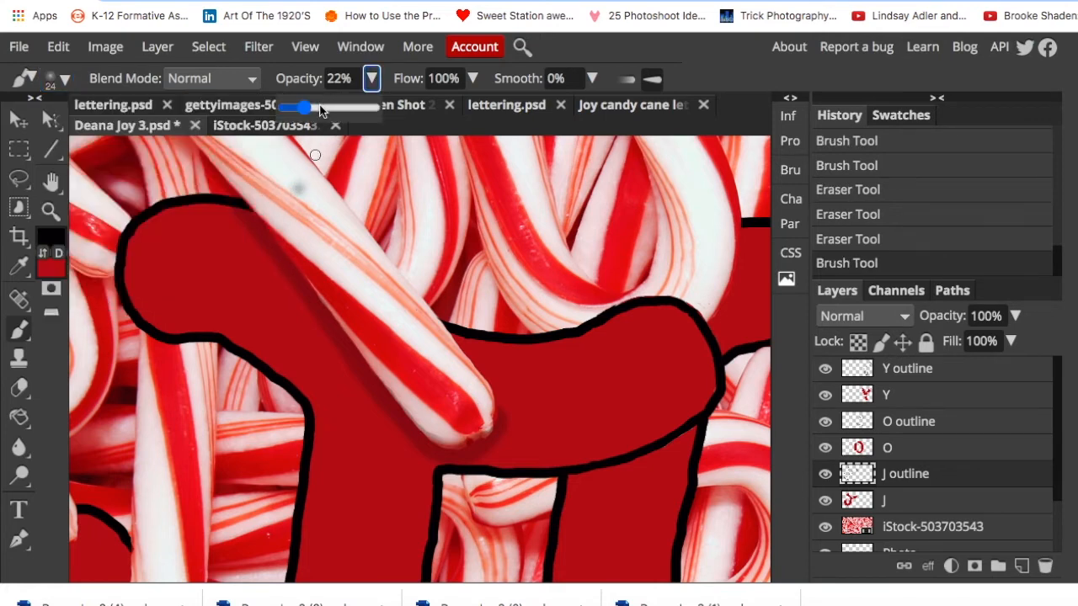
click(320, 112)
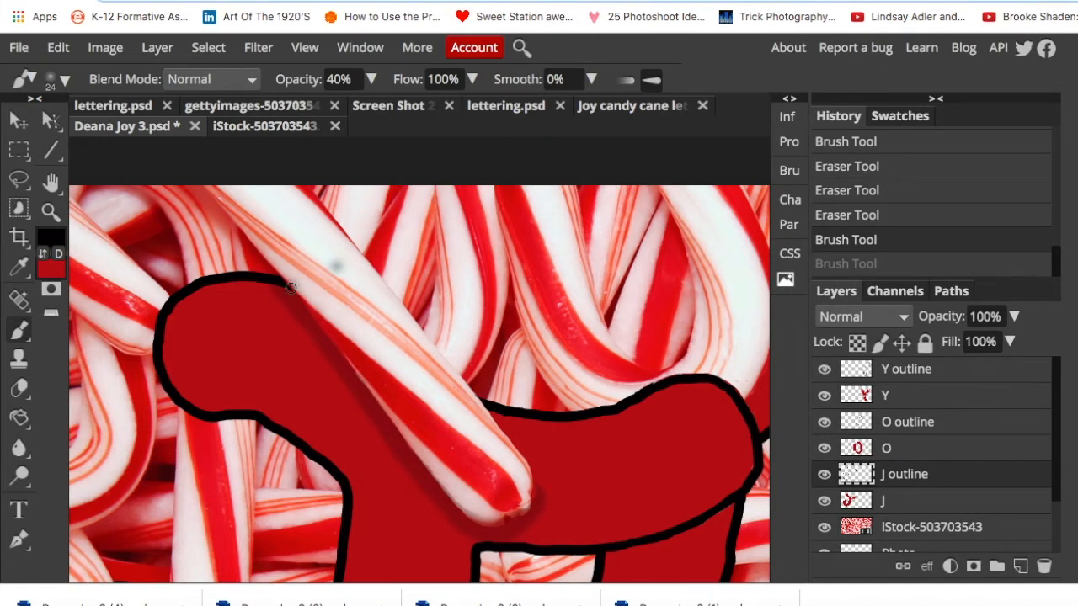
drag(295, 287, 401, 431)
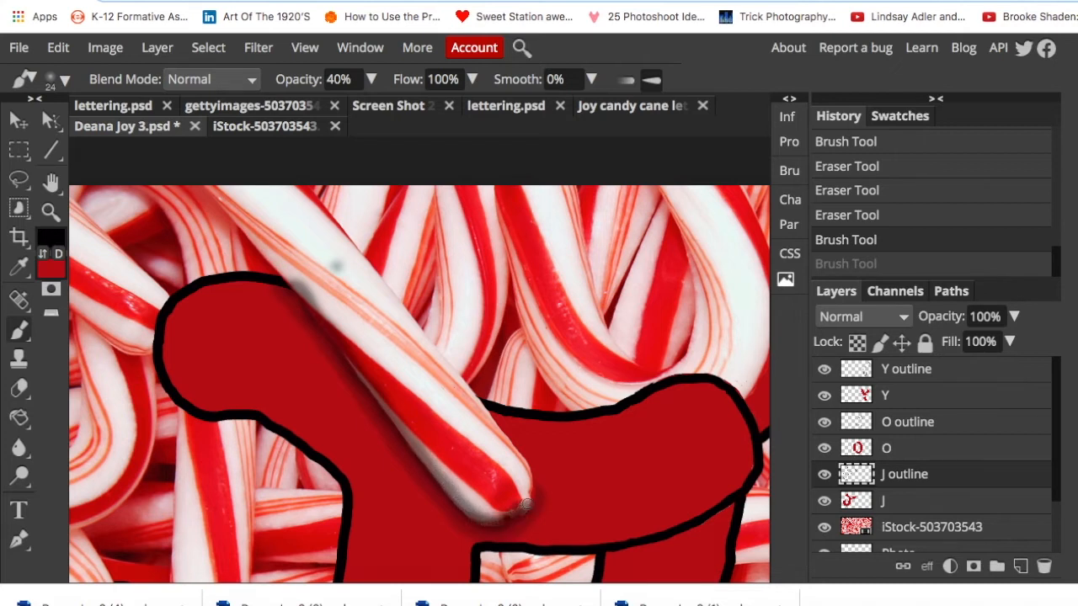
key(ctrl+shift+z)
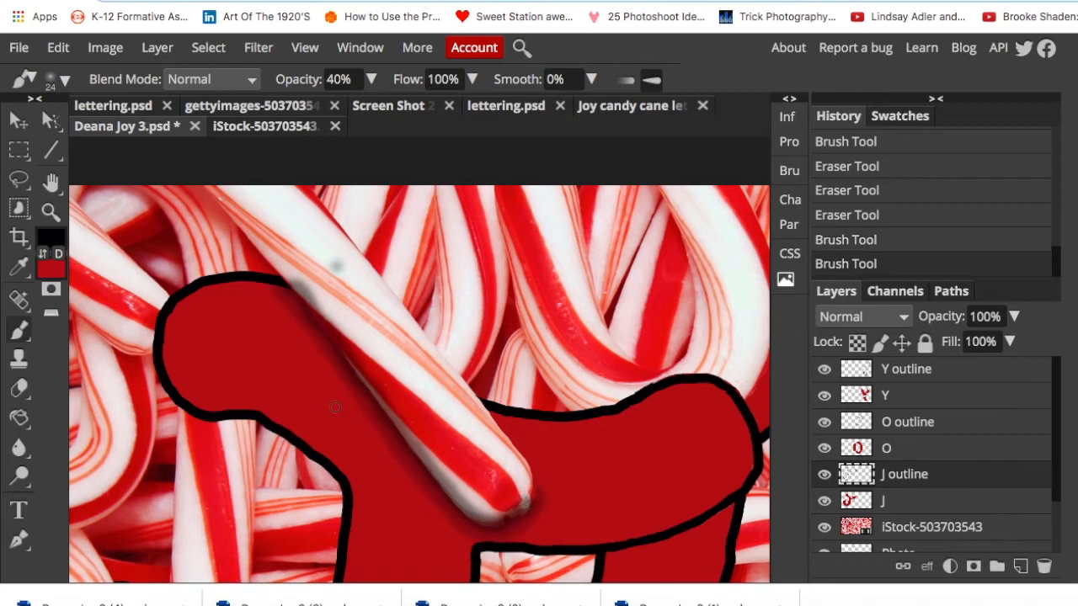
- Erase the dark spill and stray dab from the diagonal candy cane with the 44 px eraser, and fit the canvas in view
click(20, 386)
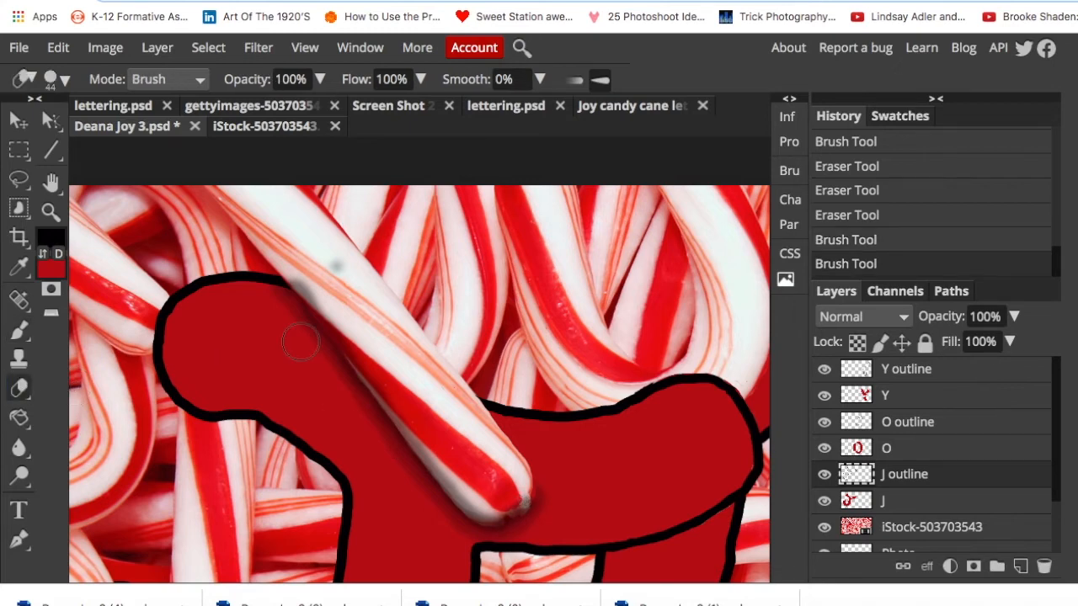
scroll(302, 341, up, 3)
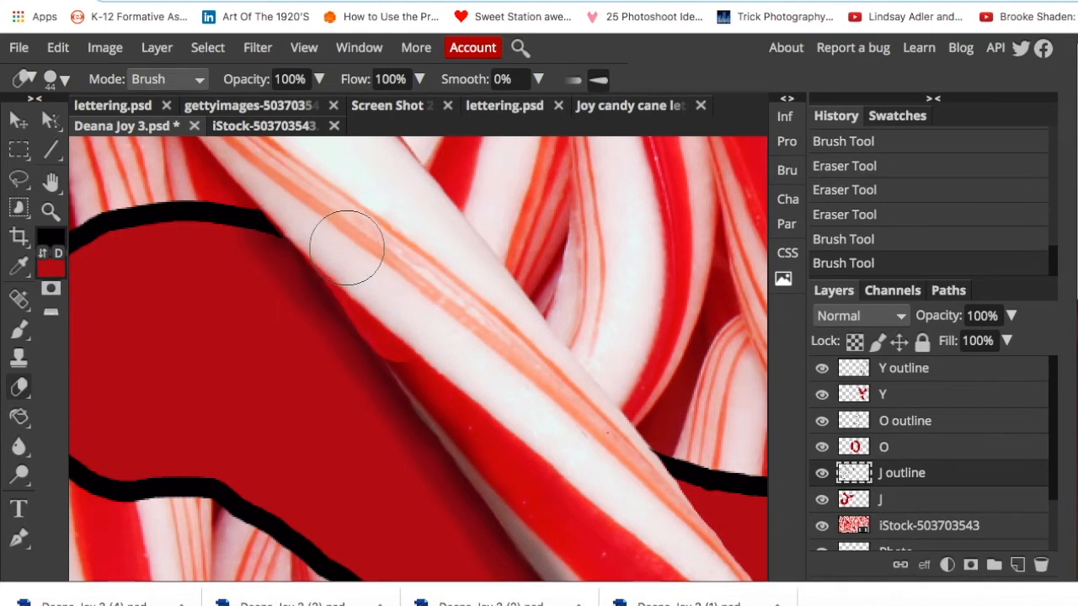
drag(436, 354, 402, 327)
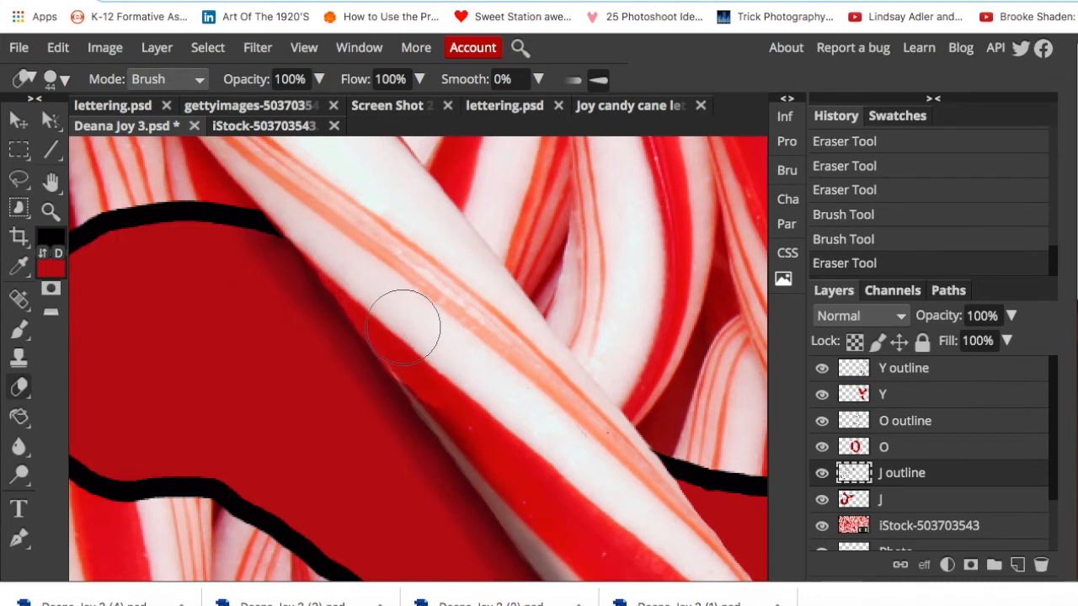
scroll(402, 327, down, 3)
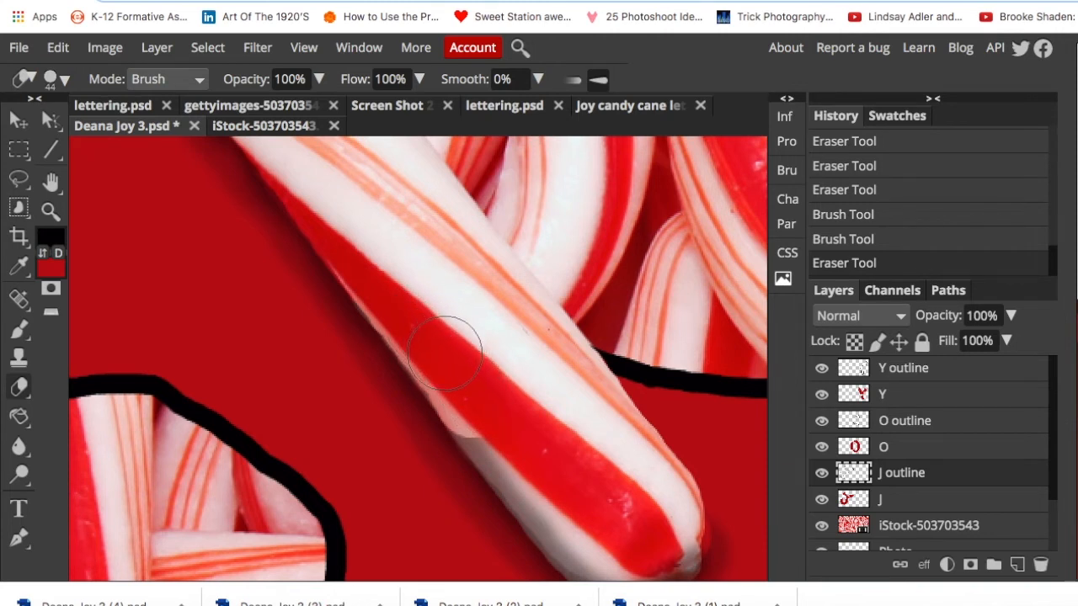
mouse_move(496, 434)
mouse_down()
mouse_move(509, 467)
mouse_move(548, 505)
mouse_up()
scroll(555, 496, down, 3)
scroll(558, 495, down, 2)
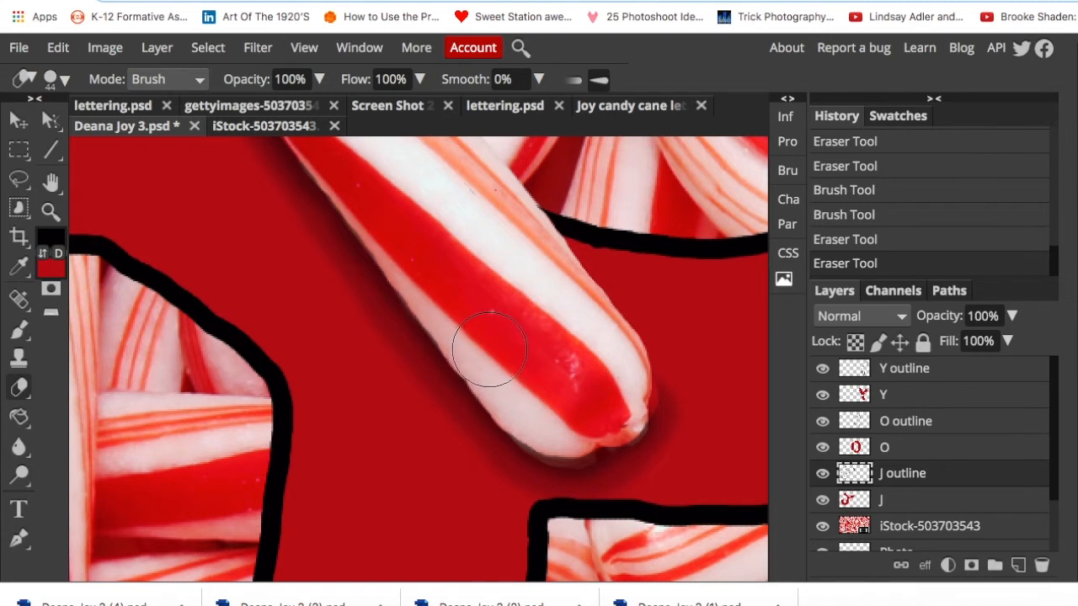
click(491, 352)
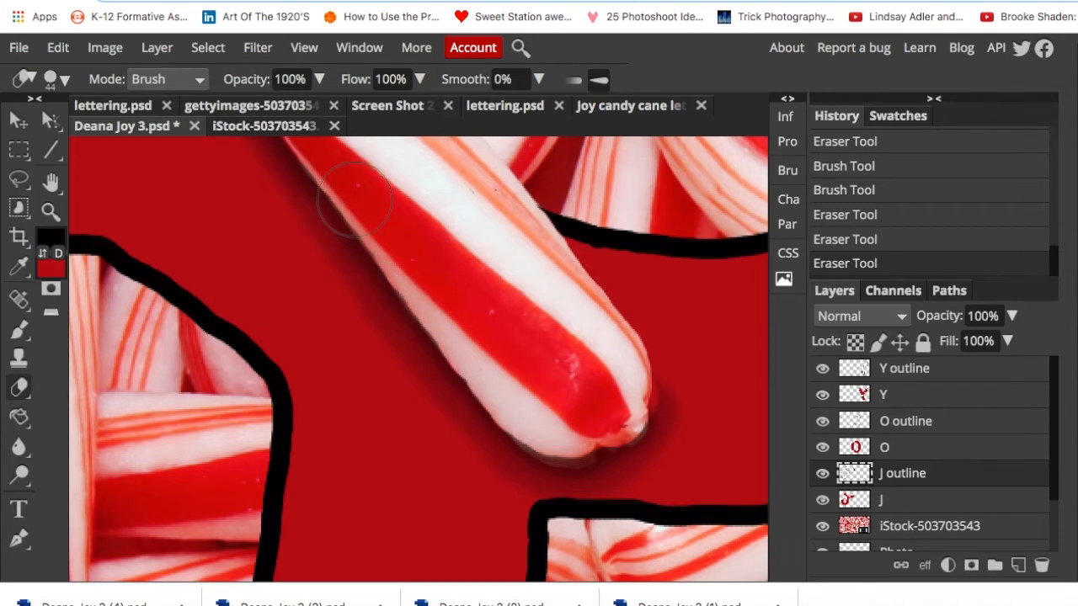
click(22, 336)
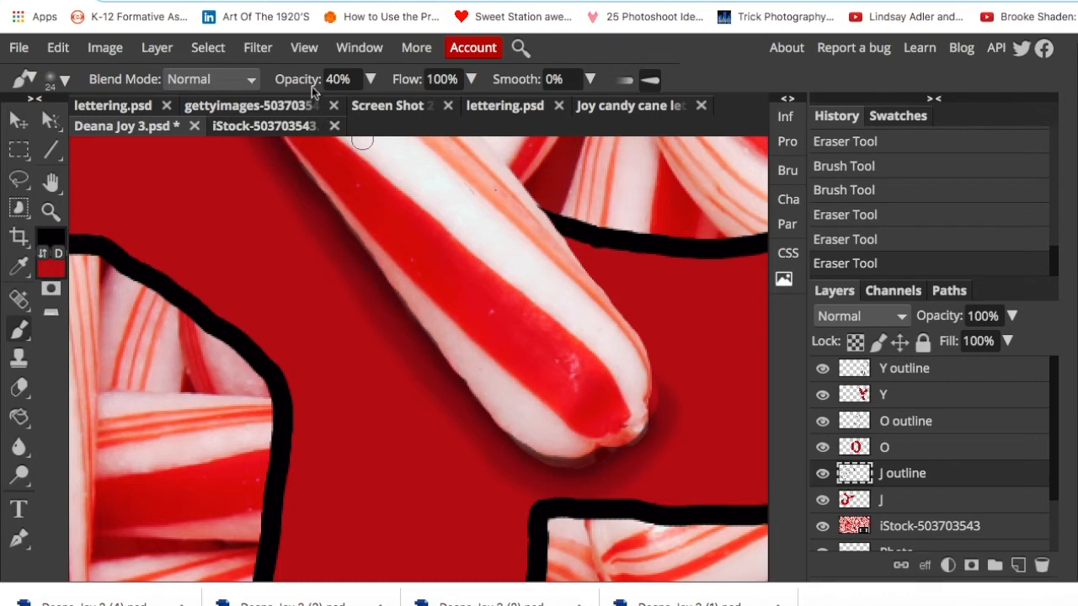
click(305, 47)
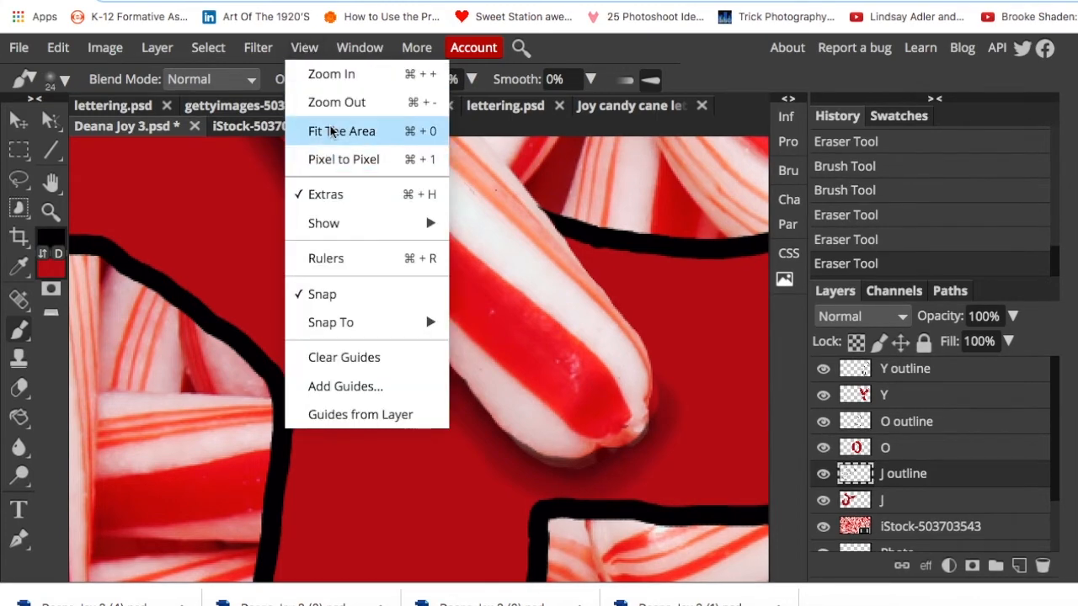
click(331, 130)
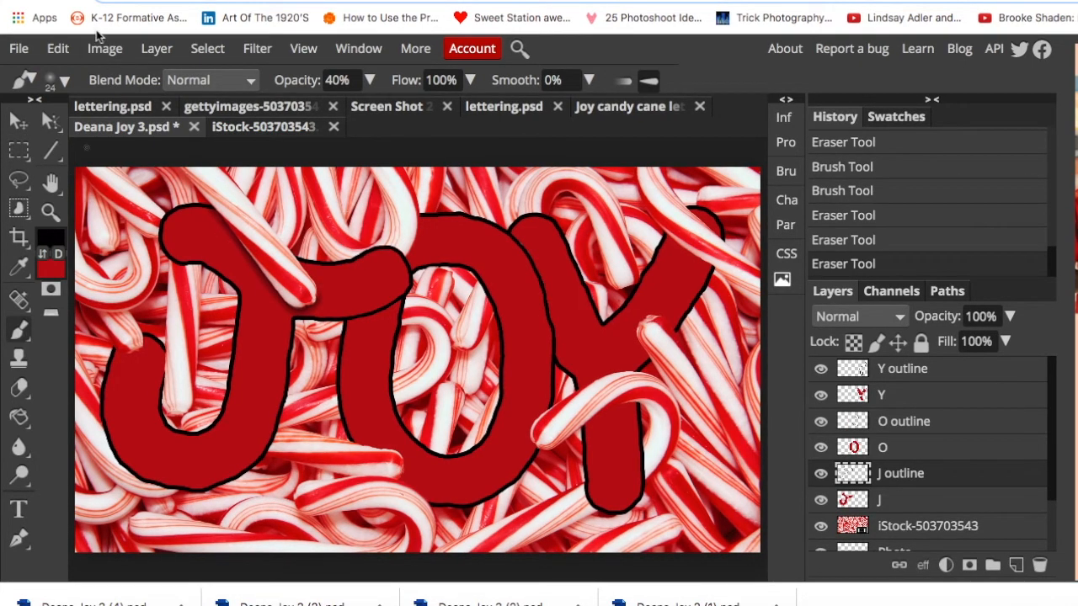
- Set the soft 24 px black brush to 22% opacity
click(370, 80)
drag(305, 110, 304, 110)
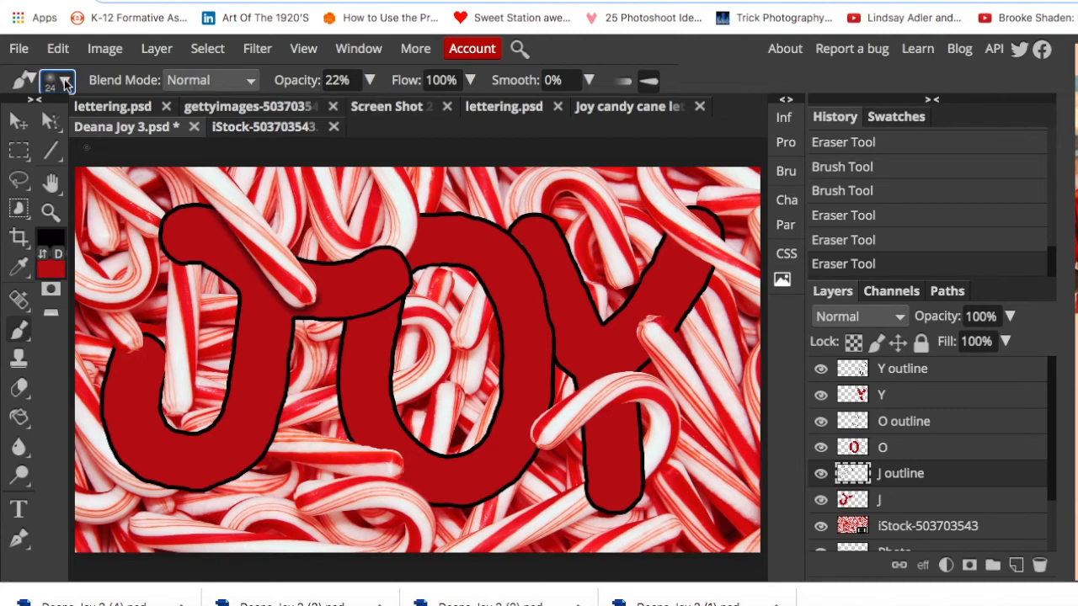
click(57, 80)
click(358, 149)
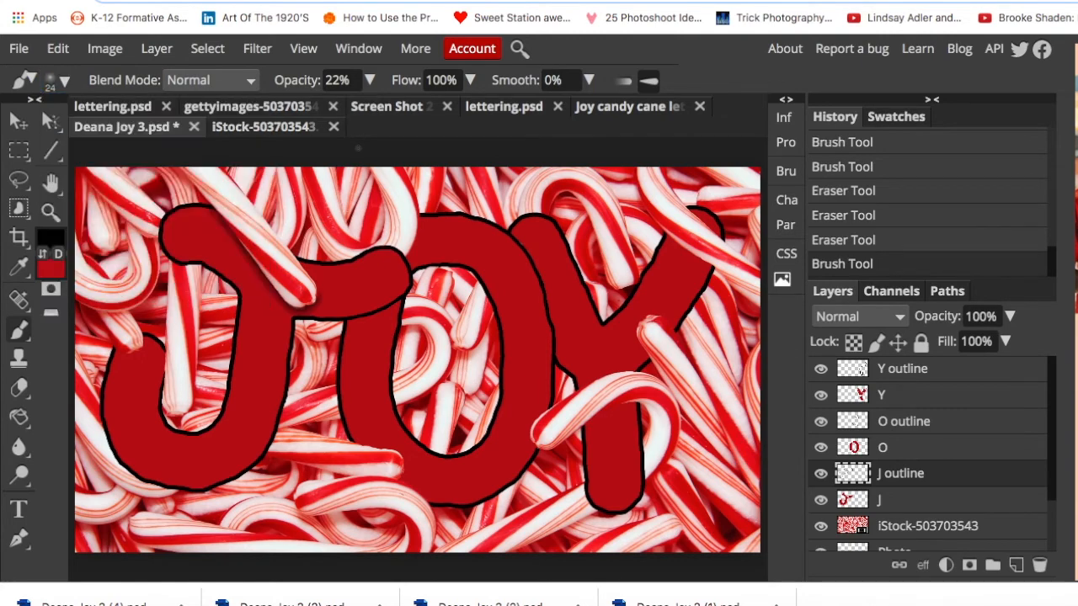
- Try a shading stroke on the O beside the curved candy cane while the J outline layer is active, and undo it
scroll(382, 313, up, 5)
scroll(382, 313, up, 3)
scroll(382, 313, right, 1)
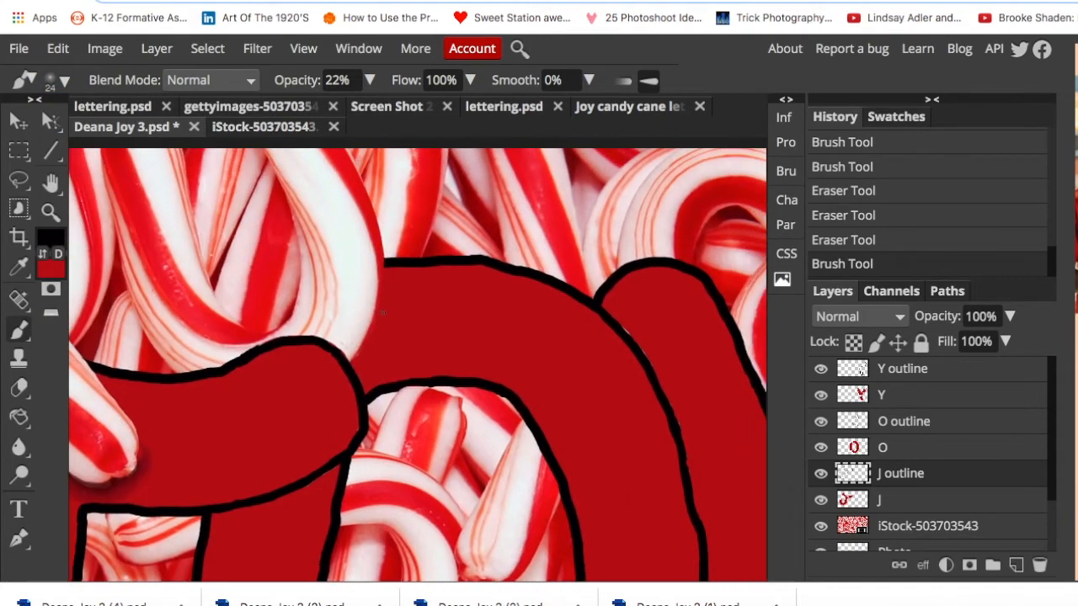
drag(376, 314, 365, 347)
key(ctrl+z)
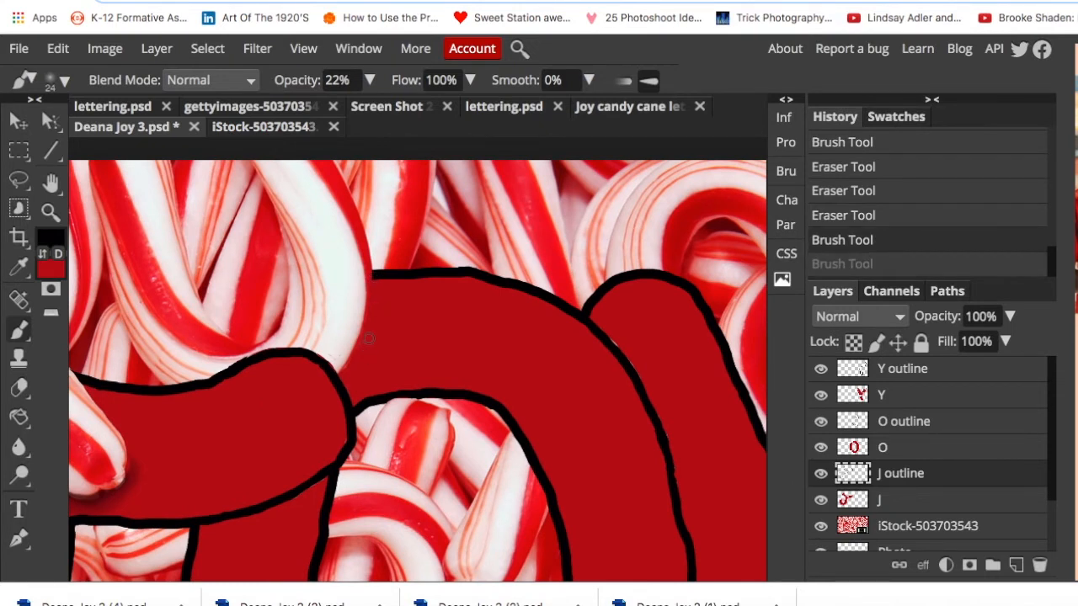
scroll(368, 340, left, 2)
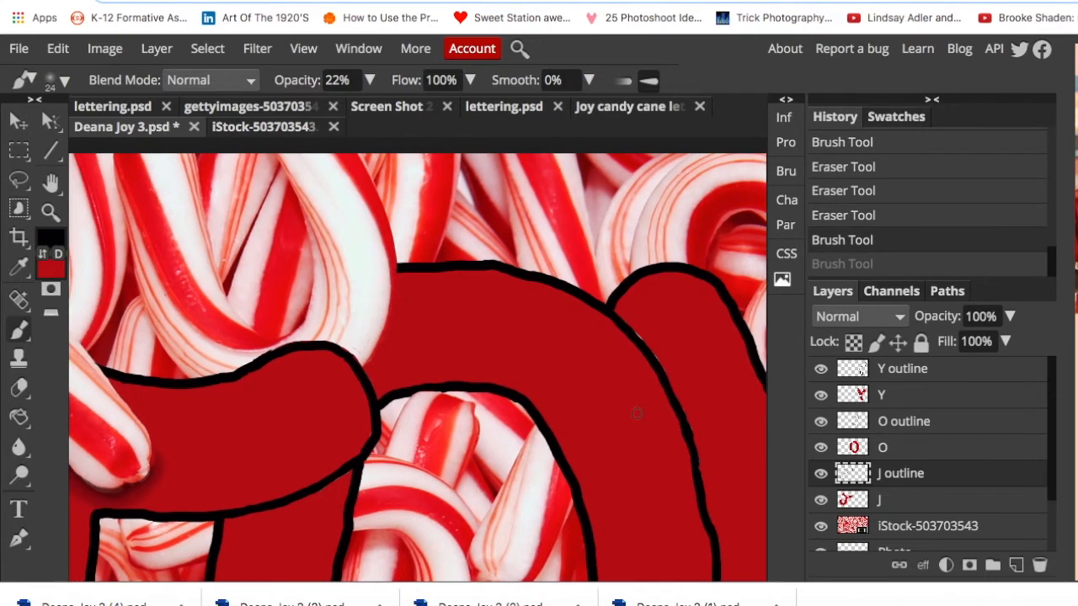
- On the O outline layer, paint a shadow along the curved candy cane's edge over the O at 22% and again at 44% opacity
click(889, 423)
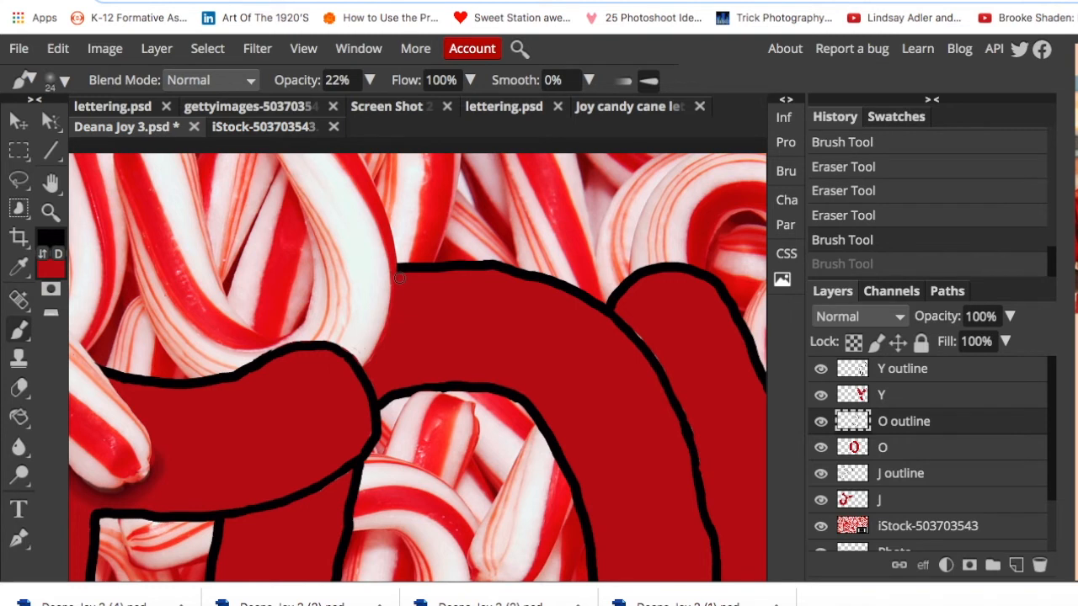
drag(401, 299, 383, 355)
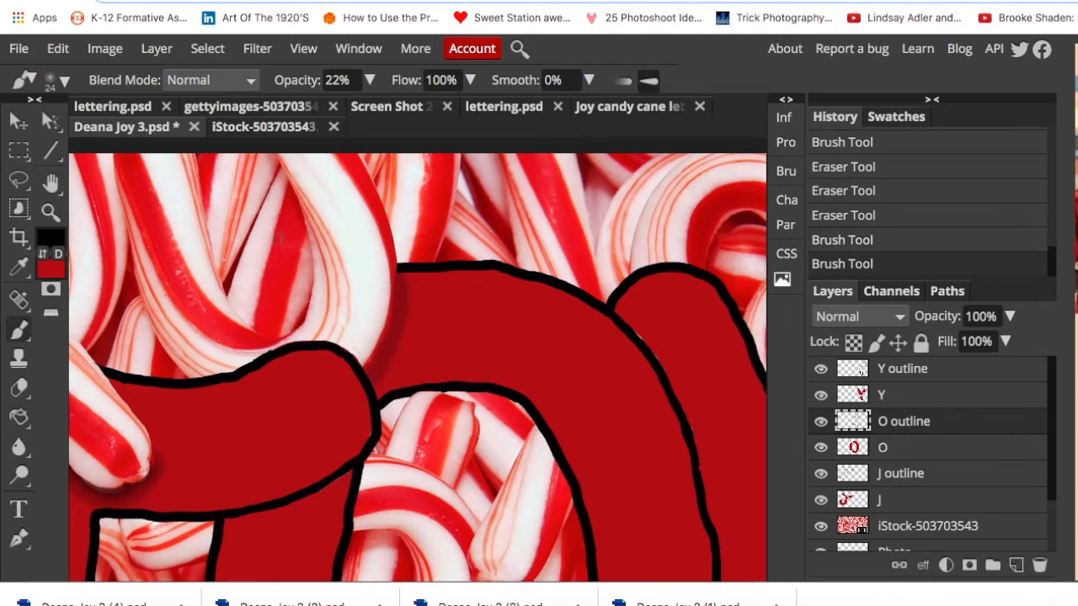
click(369, 80)
drag(327, 113, 324, 107)
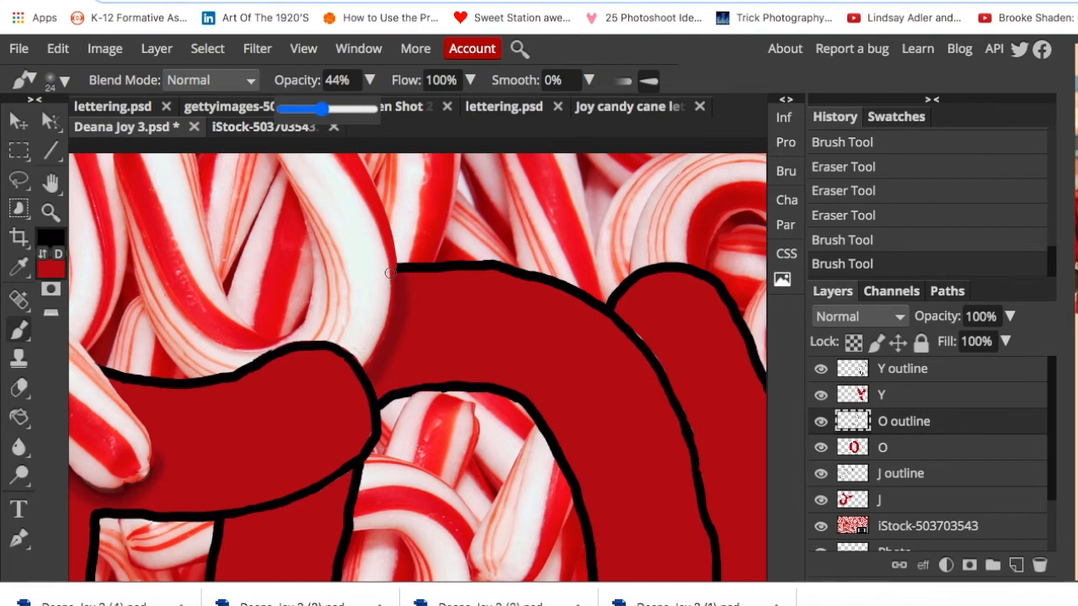
mouse_move(392, 271)
mouse_down()
mouse_move(393, 283)
mouse_move(360, 377)
mouse_up()
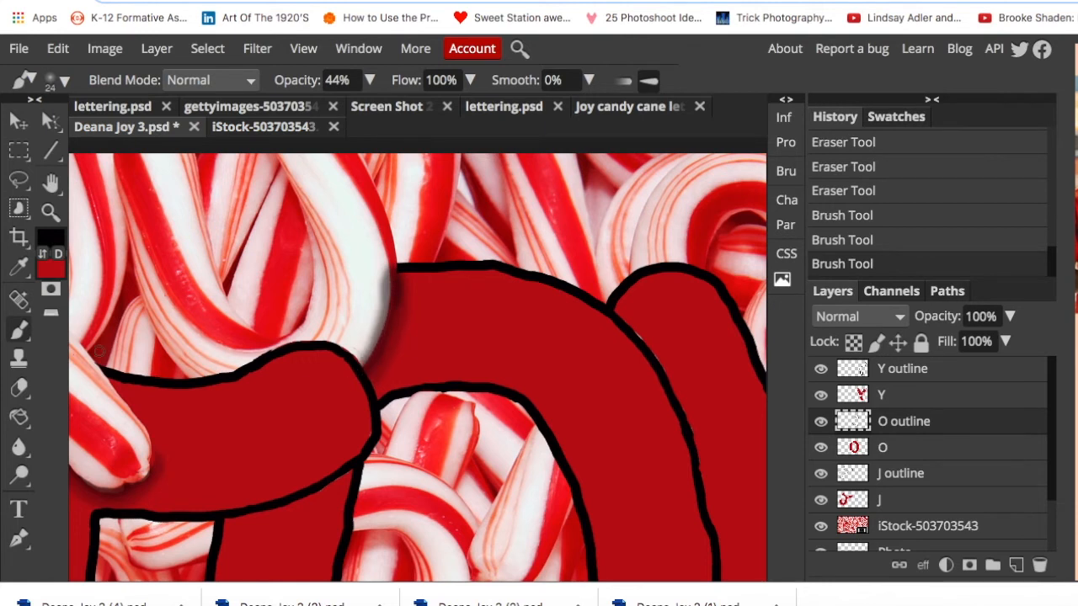
- Erase the shadow that spills onto the curved candy cane beside the O with the 44 px eraser, and fit the canvas in view
click(20, 386)
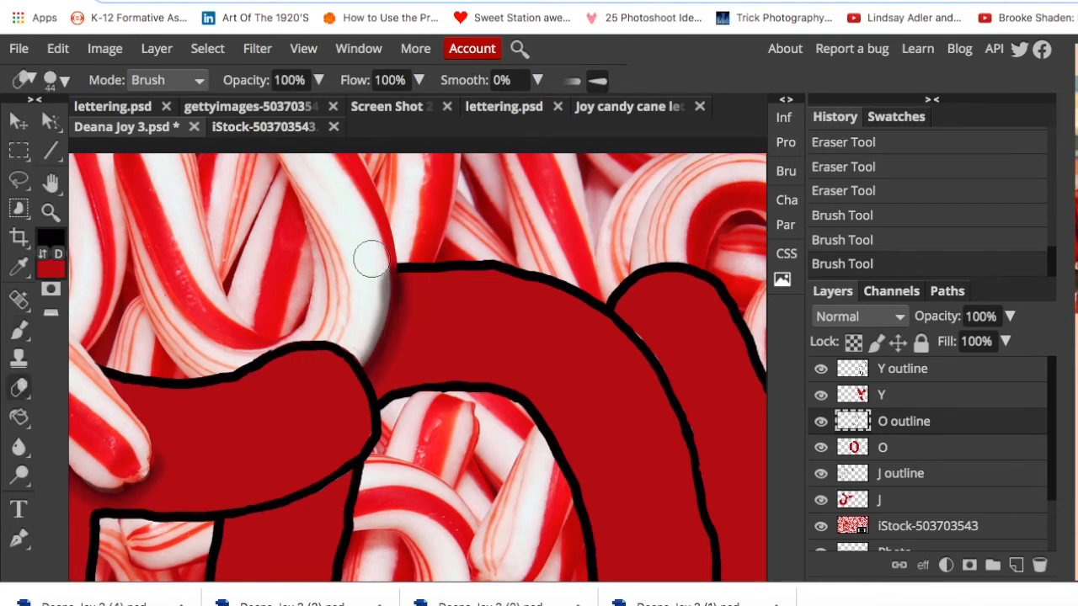
mouse_move(377, 291)
mouse_down()
mouse_move(356, 345)
mouse_move(374, 268)
mouse_move(373, 284)
mouse_up()
click(303, 48)
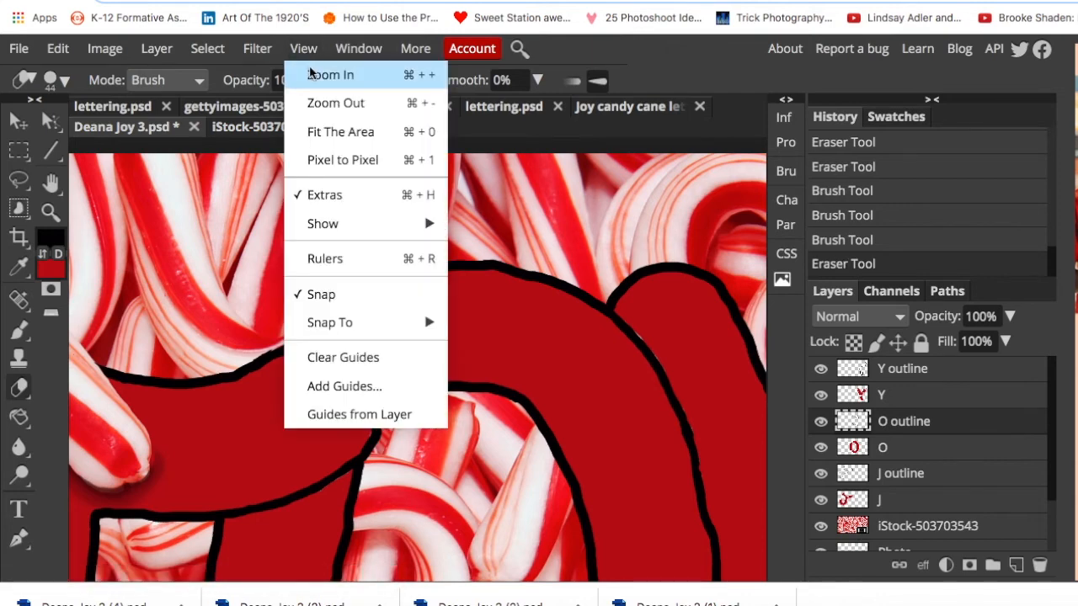
click(335, 133)
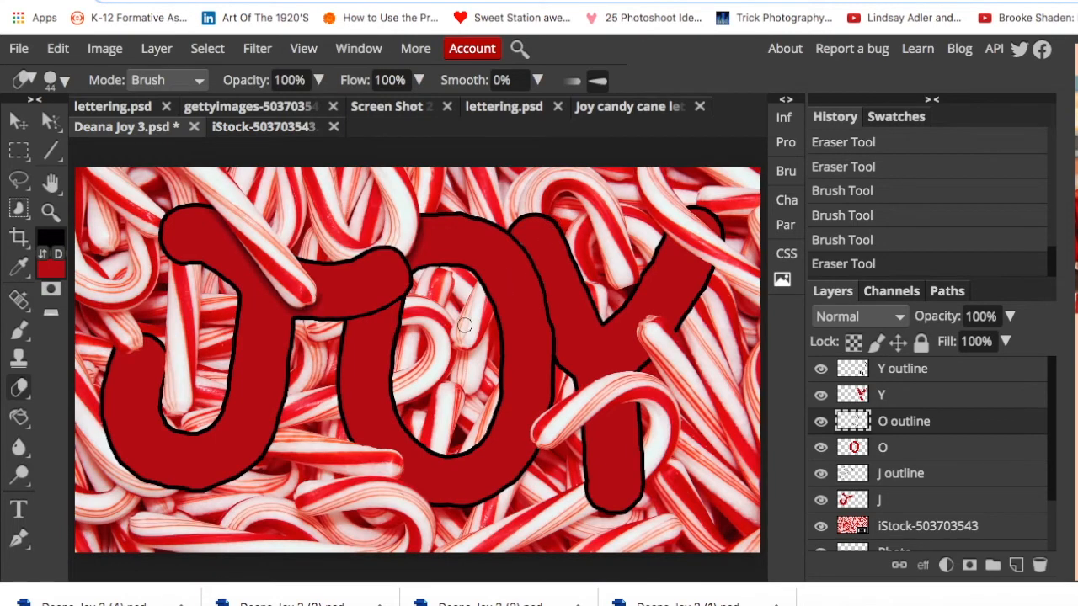
- On the O outline layer, paint a soft black shadow around the curved candy cane's tip over the O at 22% and again at 43% opacity
scroll(464, 322, up, 1)
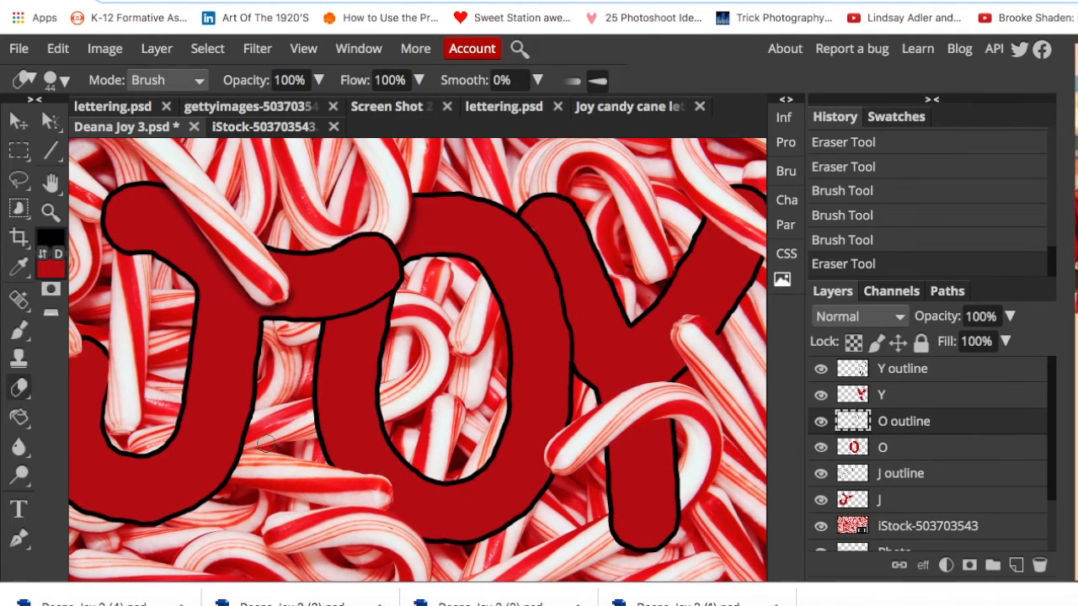
scroll(601, 433, up, 6)
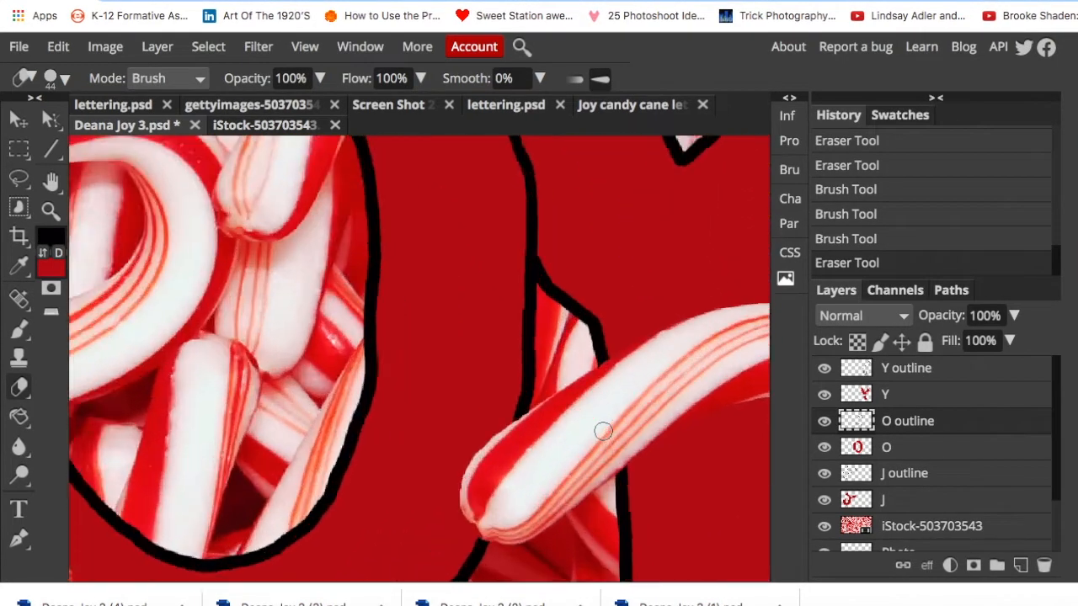
scroll(558, 365, down, 5)
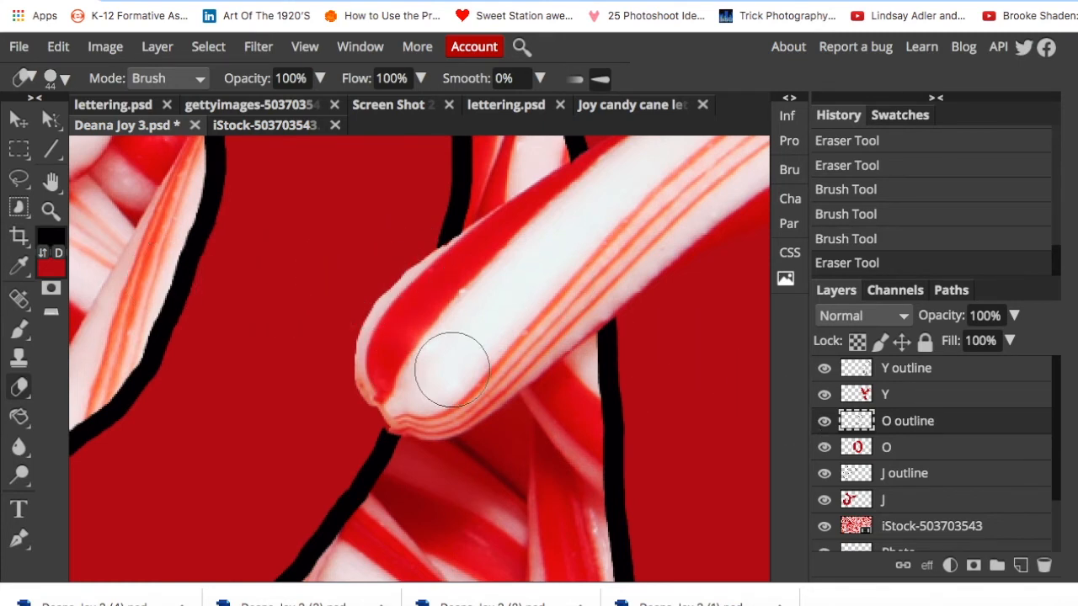
click(18, 328)
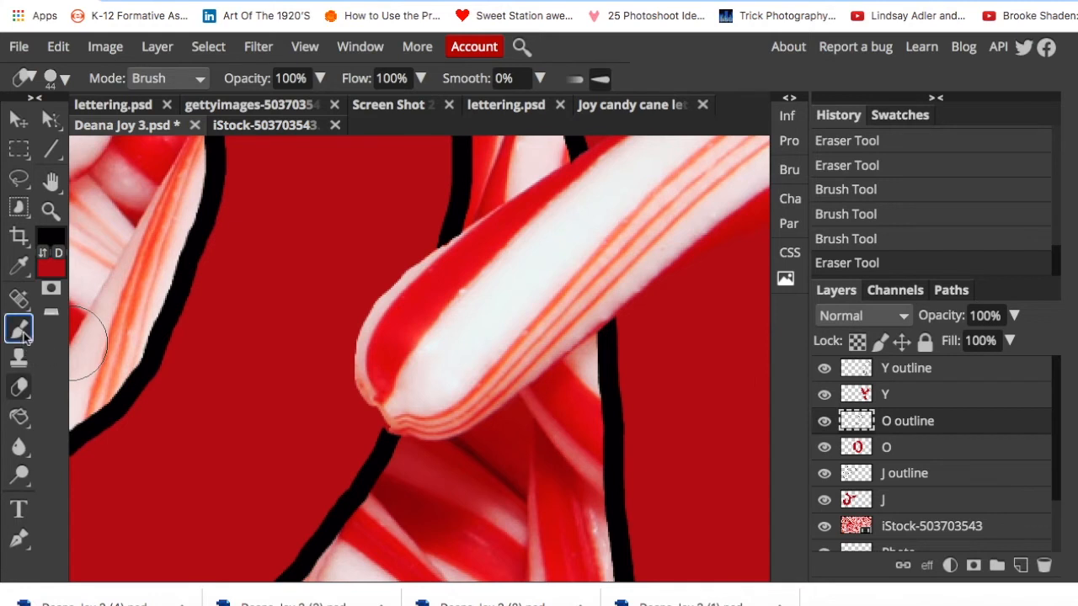
click(88, 330)
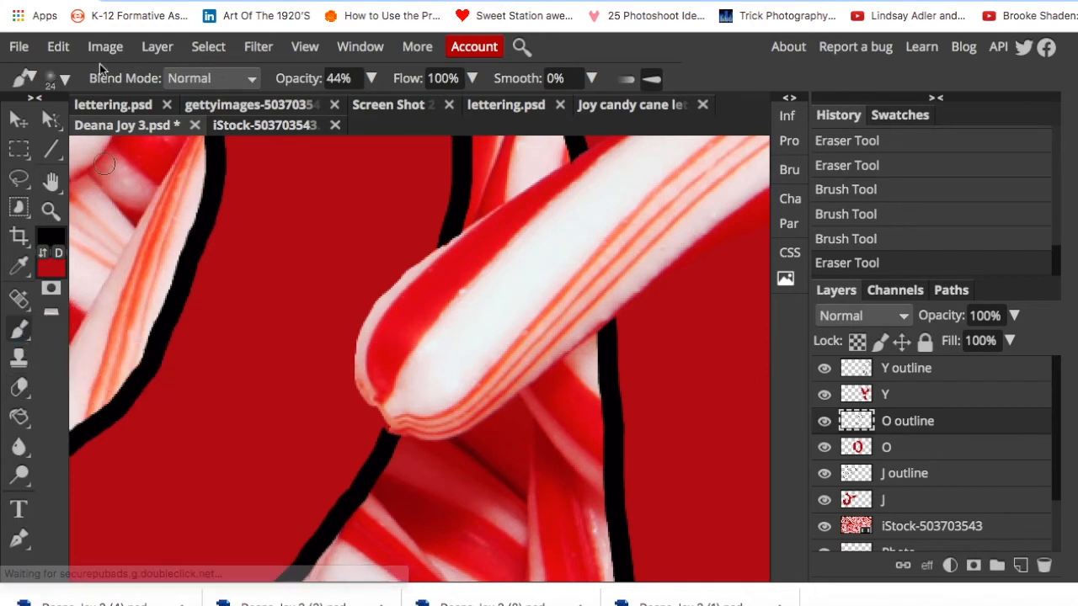
click(65, 79)
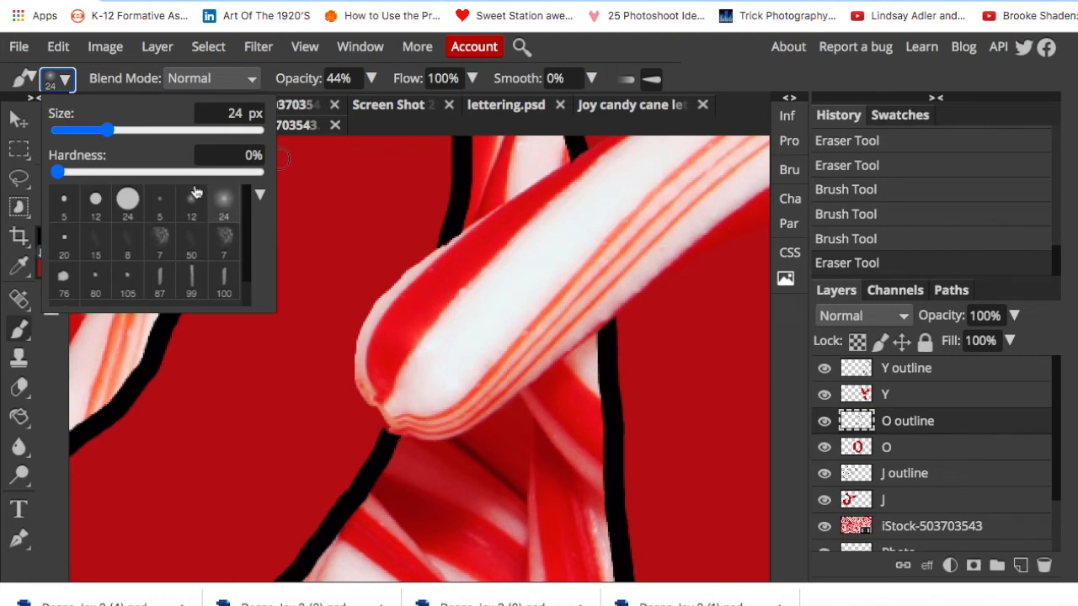
click(370, 78)
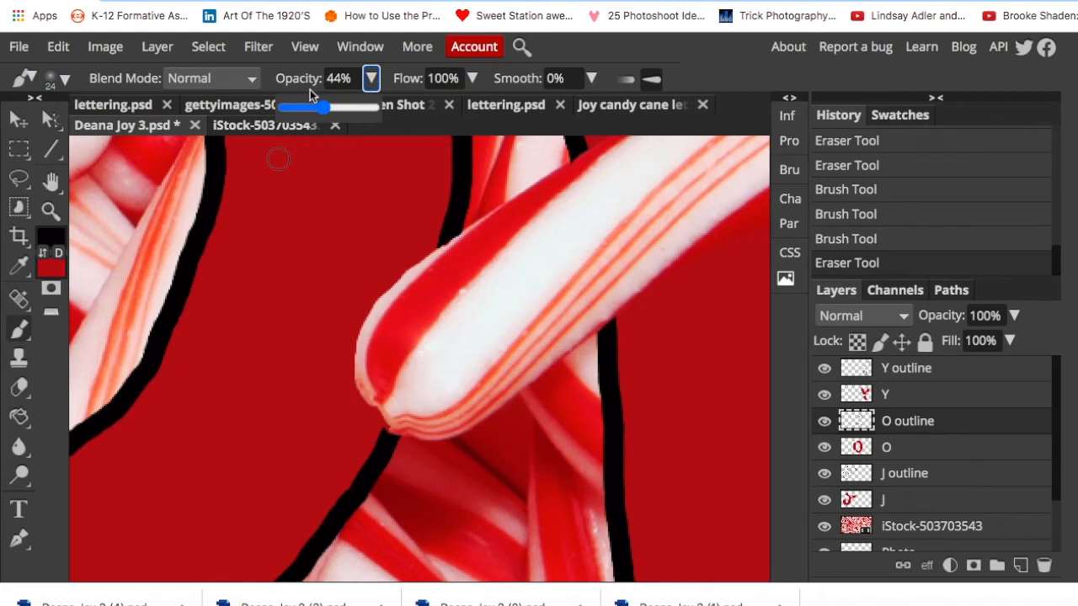
drag(323, 110, 306, 108)
mouse_move(351, 357)
mouse_down()
mouse_move(358, 405)
mouse_move(396, 444)
mouse_move(336, 370)
mouse_move(360, 349)
mouse_up()
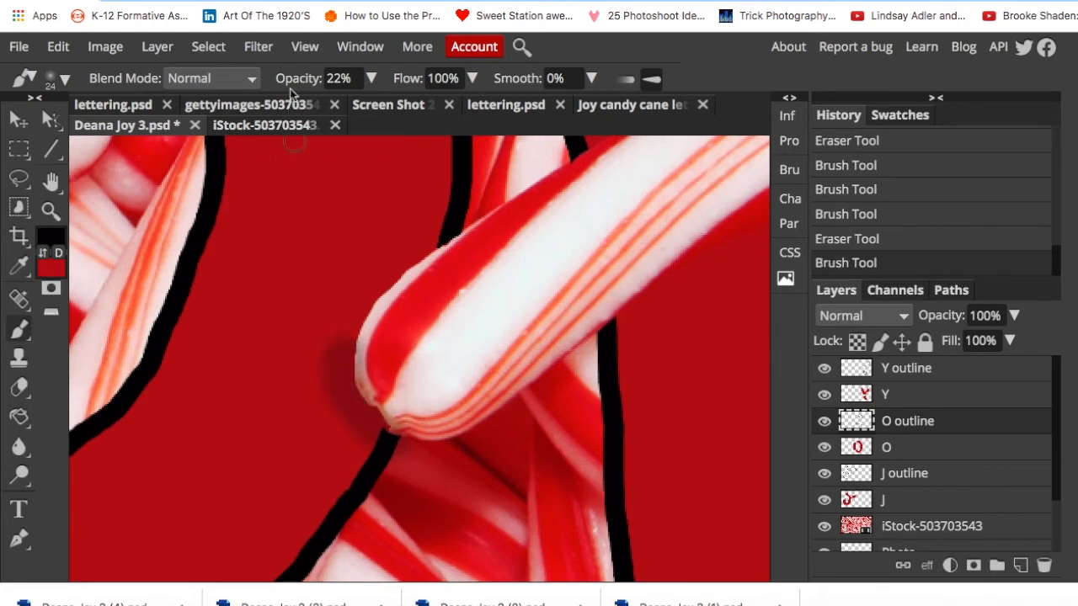
click(370, 78)
drag(300, 107, 323, 106)
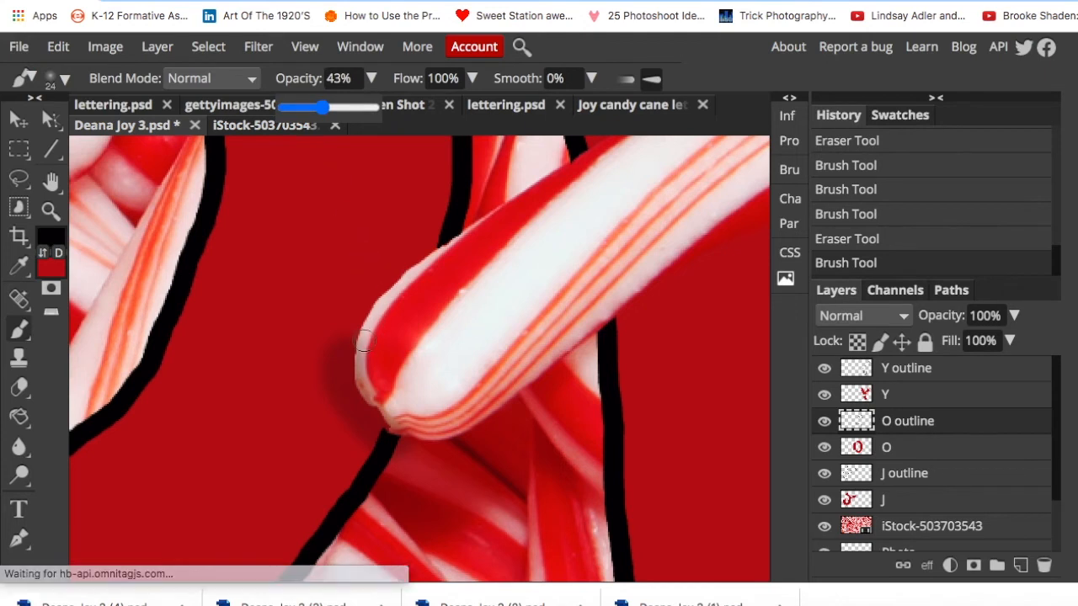
mouse_move(357, 360)
mouse_down()
mouse_move(365, 396)
mouse_move(401, 427)
mouse_up()
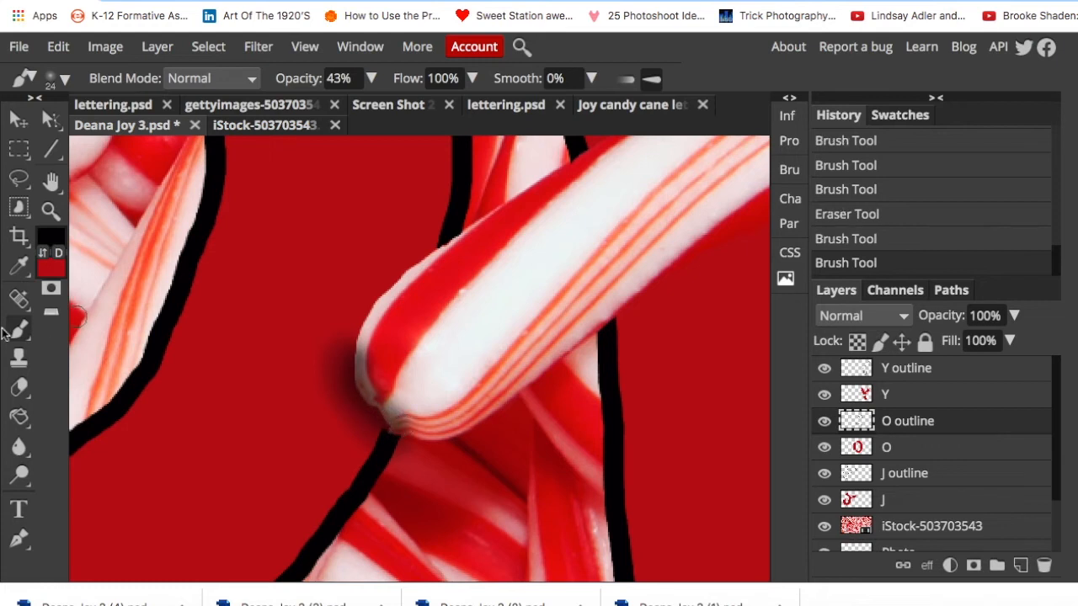
- Erase the shadow that spills onto the candy cane's tip beside the O with the 44 px eraser, and fit the canvas in view
click(20, 388)
mouse_move(336, 371)
mouse_down()
mouse_move(406, 352)
mouse_move(397, 347)
mouse_move(415, 386)
mouse_up()
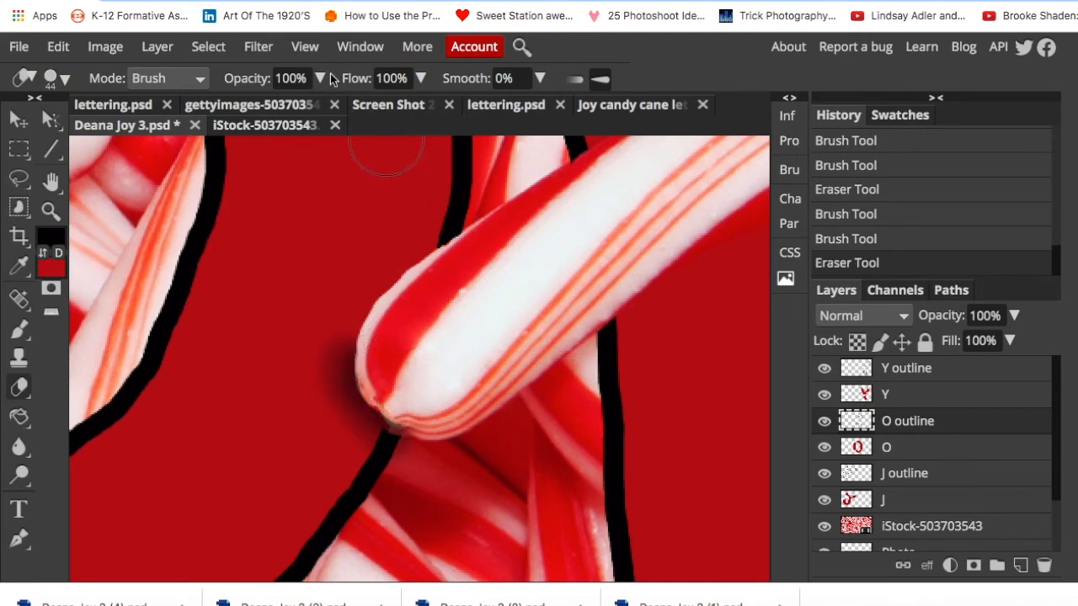
click(313, 48)
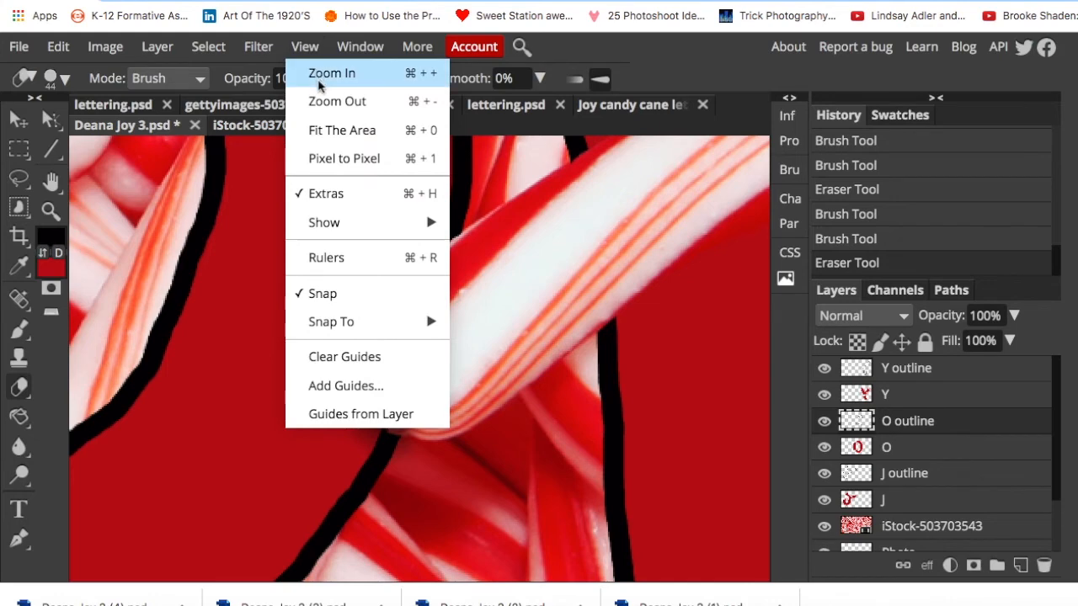
click(330, 137)
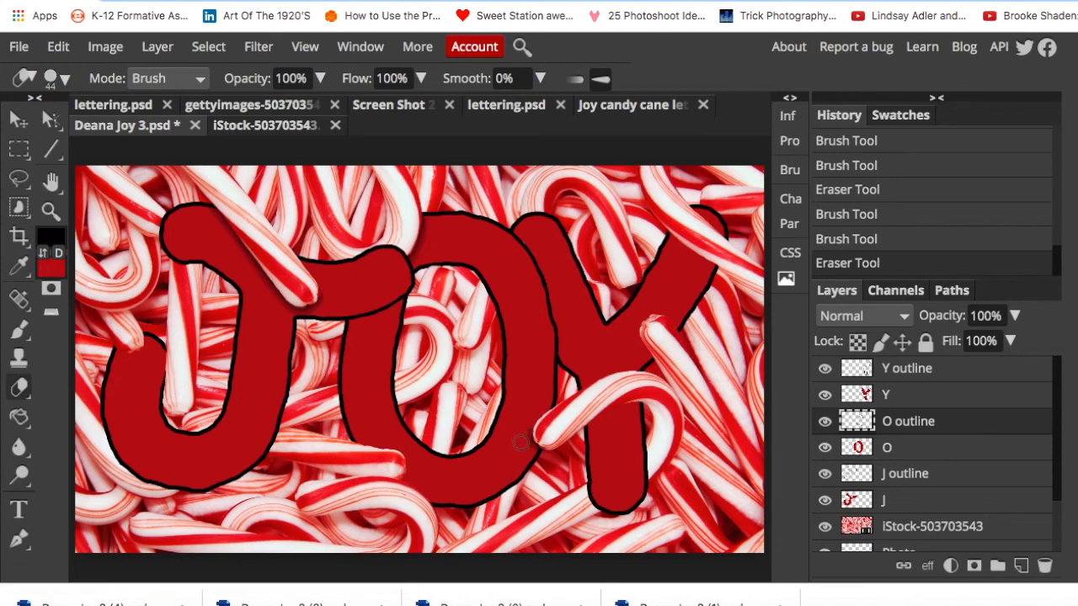
- On the J outline layer, paint a shadow where the candy cane overlaps the J's lower-left hook, with a light pass and a 41% opacity pass
click(357, 335)
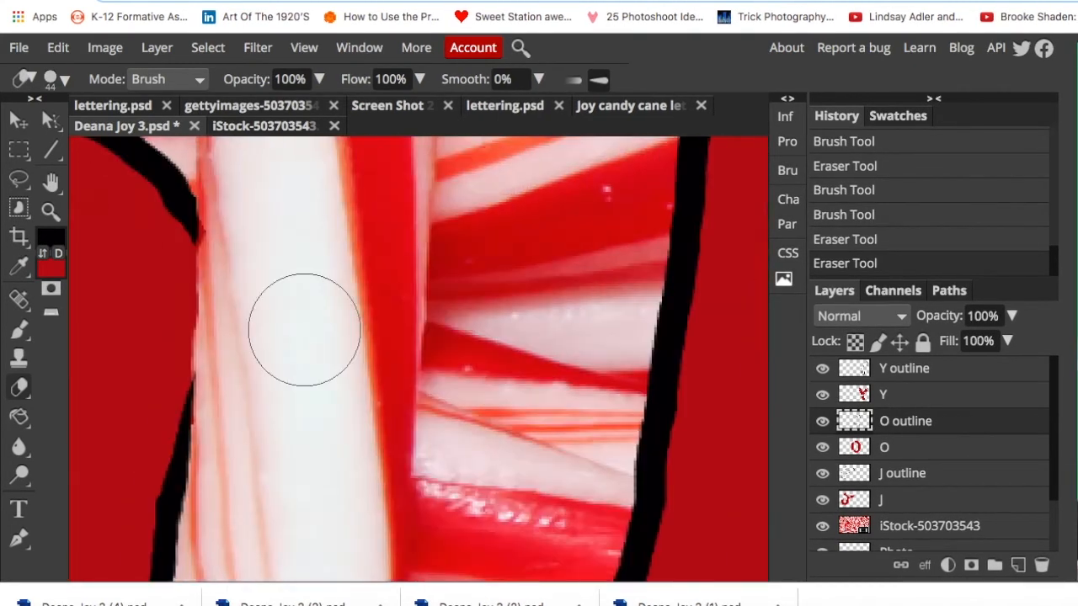
scroll(304, 329, down, 10)
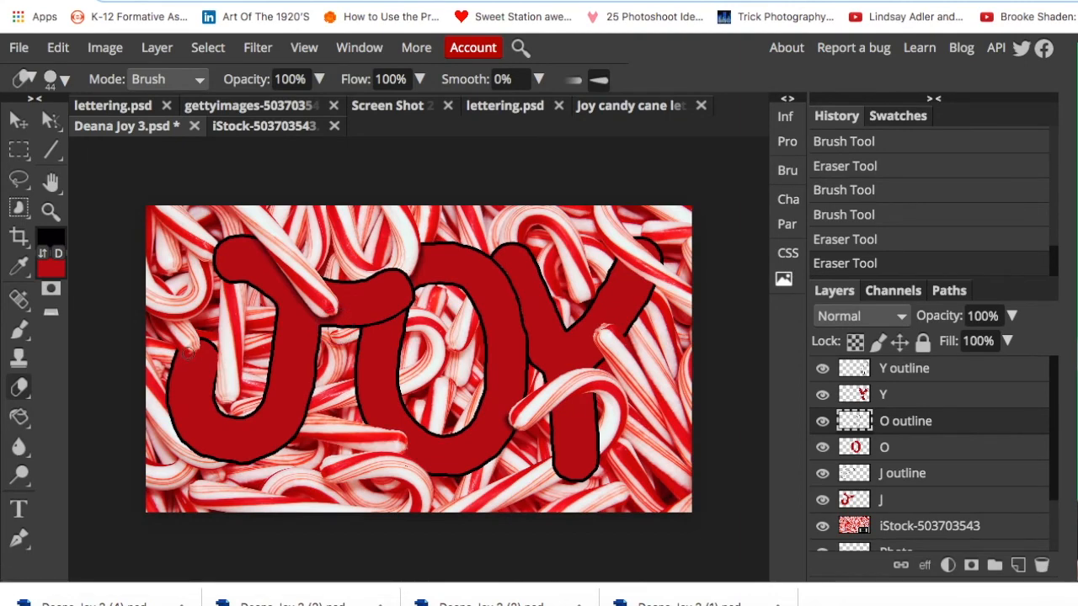
scroll(187, 354, up, 10)
click(921, 475)
key(b)
click(370, 80)
click(300, 108)
mouse_move(166, 340)
mouse_down()
mouse_move(167, 359)
mouse_move(238, 335)
mouse_move(278, 416)
mouse_move(274, 487)
mouse_up()
click(370, 80)
click(317, 107)
mouse_move(172, 360)
mouse_down()
mouse_move(229, 337)
mouse_move(286, 391)
mouse_move(278, 439)
mouse_up()
- Erase the shadow that spills onto the candy canes at the J's hook
click(20, 387)
drag(190, 335, 208, 333)
drag(303, 361, 298, 423)
- On the O outline layer, paint shadows along the candy canes overlapping the O's lower-left curve, with a light pass and a 40% opacity pass
scroll(314, 353, down, 2)
scroll(314, 353, right, 2)
scroll(314, 353, right, 3)
click(905, 421)
click(20, 330)
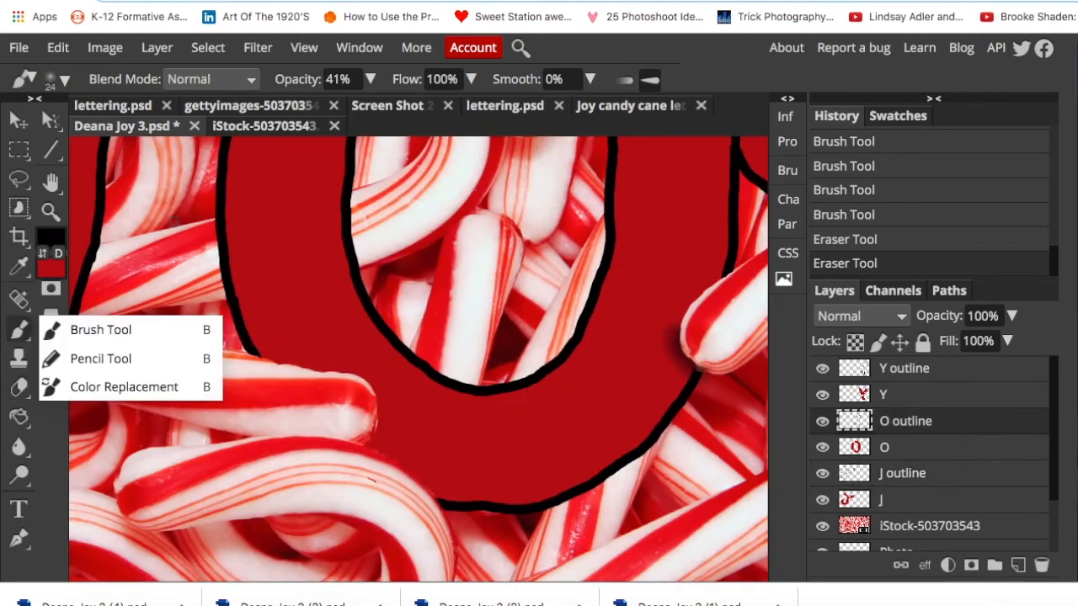
click(369, 79)
drag(319, 108, 300, 108)
mouse_move(378, 399)
mouse_down()
mouse_move(378, 438)
mouse_move(446, 498)
mouse_move(461, 546)
mouse_up()
click(370, 79)
drag(301, 108, 319, 108)
drag(381, 418, 371, 446)
drag(414, 482, 446, 538)
- Erase the shadow spilling onto the candy canes at the O's lower-left curve, touching it up with a reduced eraser opacity
key(e)
mouse_move(349, 425)
mouse_down()
mouse_move(432, 534)
mouse_move(414, 506)
mouse_up()
key(ctrl+0)
click(319, 79)
click(240, 110)
key(ctrl+plus)
drag(359, 474, 376, 495)
mouse_move(371, 488)
mouse_down()
mouse_move(384, 508)
mouse_move(414, 517)
mouse_move(396, 507)
mouse_up()
- On the Y outline layer, paint a light shadow with the soft 24 px brush along the curved candy cane's underside over the Y's stem
scroll(414, 513, right, 3)
click(904, 369)
click(65, 80)
key(b)
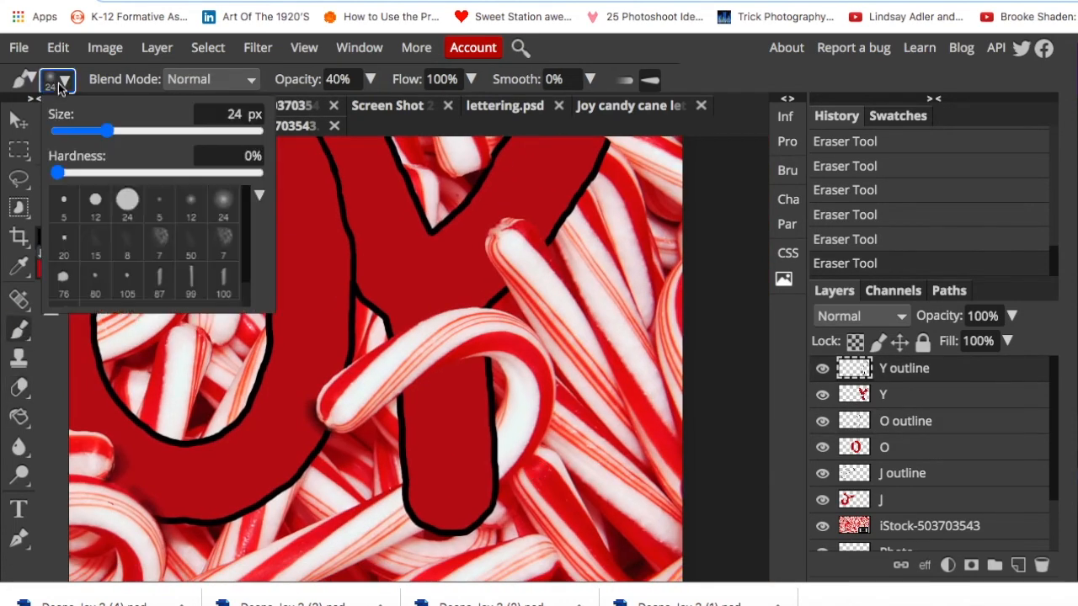
click(370, 80)
drag(319, 108, 298, 108)
drag(465, 364, 495, 357)
mouse_move(404, 403)
mouse_down()
mouse_move(316, 115)
mouse_move(448, 363)
mouse_up()
- Set the brush opacity to 44%, undo the last stroke, and repaint the shadow beneath the curved candy cane on the Y's stem
click(369, 79)
click(323, 108)
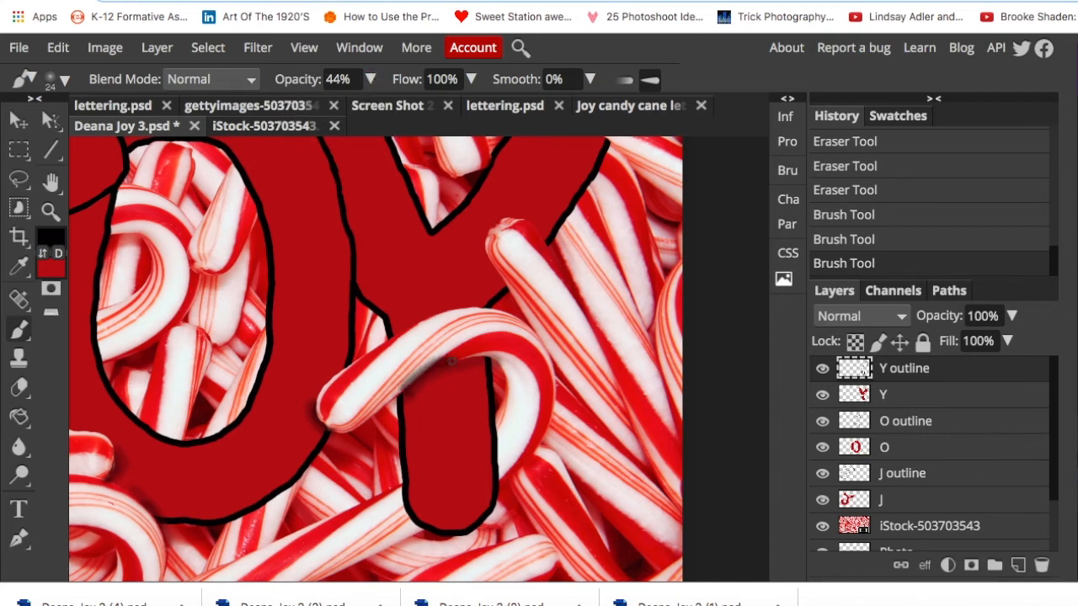
key(super+z)
scroll(456, 362, up, 5)
mouse_move(285, 470)
mouse_down()
mouse_move(321, 435)
mouse_move(437, 370)
mouse_move(566, 343)
mouse_up()
- Erase the shadow spilling onto the curved candy cane over the Y, raising the eraser opacity to 100%, and fit the canvas in view
click(19, 388)
drag(271, 445, 391, 378)
click(319, 79)
click(327, 108)
mouse_move(270, 457)
mouse_down()
mouse_move(432, 348)
mouse_move(566, 336)
mouse_move(584, 357)
mouse_up()
click(304, 47)
click(324, 120)
- At 20% brush opacity, paint shadows along the candy cane crossing the Y's upper right arm and around the cane tips touching the arm
scroll(564, 221, up, 2)
scroll(564, 220, right, 4)
scroll(564, 221, up, 4)
scroll(565, 221, down, 2)
click(19, 330)
click(370, 79)
click(301, 107)
scroll(430, 298, up, 4)
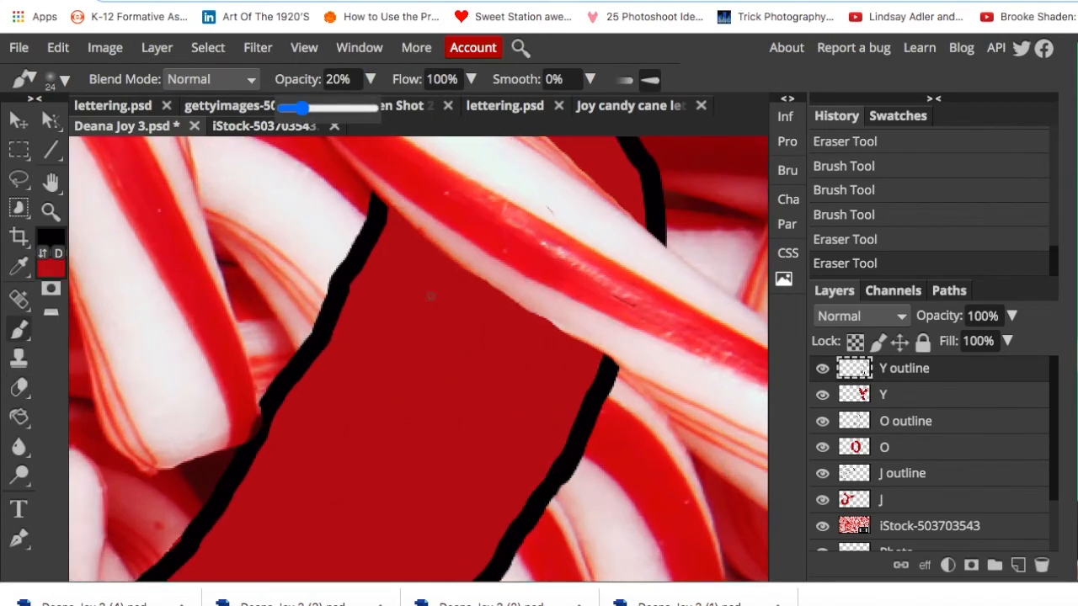
click(263, 406)
drag(381, 205, 595, 366)
scroll(586, 367, down, 4)
mouse_move(306, 383)
mouse_down()
mouse_move(370, 503)
mouse_move(310, 388)
mouse_move(372, 482)
mouse_up()
- Darken the shadows by the candy canes on the Y's right arm with a second pass at a higher brush opacity
click(371, 79)
click(323, 109)
scroll(341, 229, up, 4)
drag(318, 174, 544, 325)
drag(197, 392, 179, 400)
- Erase the shadow spilling onto the candy canes around the Y's right arm with the soft 24 px eraser, and fit the canvas in view
click(18, 388)
mouse_move(318, 173)
mouse_down()
mouse_move(538, 320)
mouse_move(555, 320)
mouse_up()
drag(321, 173, 435, 253)
scroll(464, 272, down, 4)
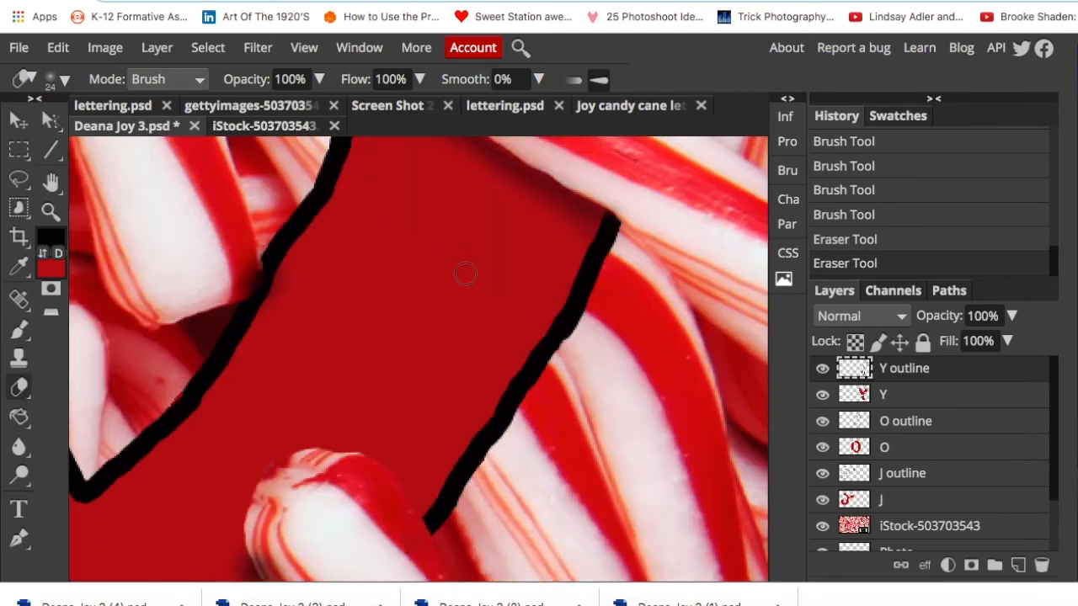
drag(346, 528, 290, 437)
click(304, 48)
click(304, 127)
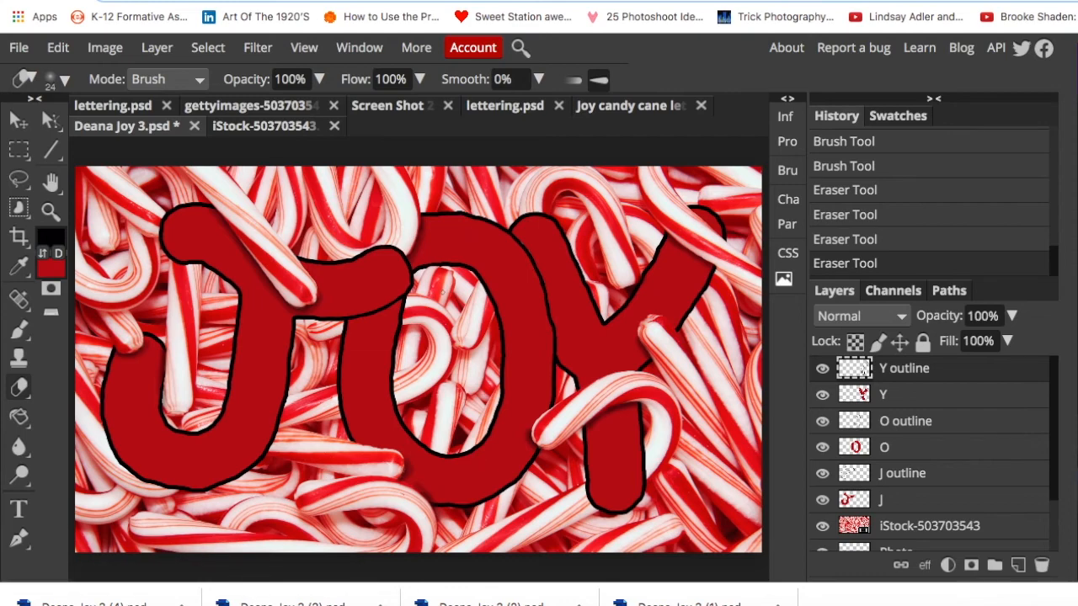
- Paint a shadow beneath the J's crossbar where it overlaps the O at 21% and 39% opacity, and erase the spill
scroll(444, 291, up, 5)
click(18, 330)
click(371, 79)
drag(316, 110, 298, 110)
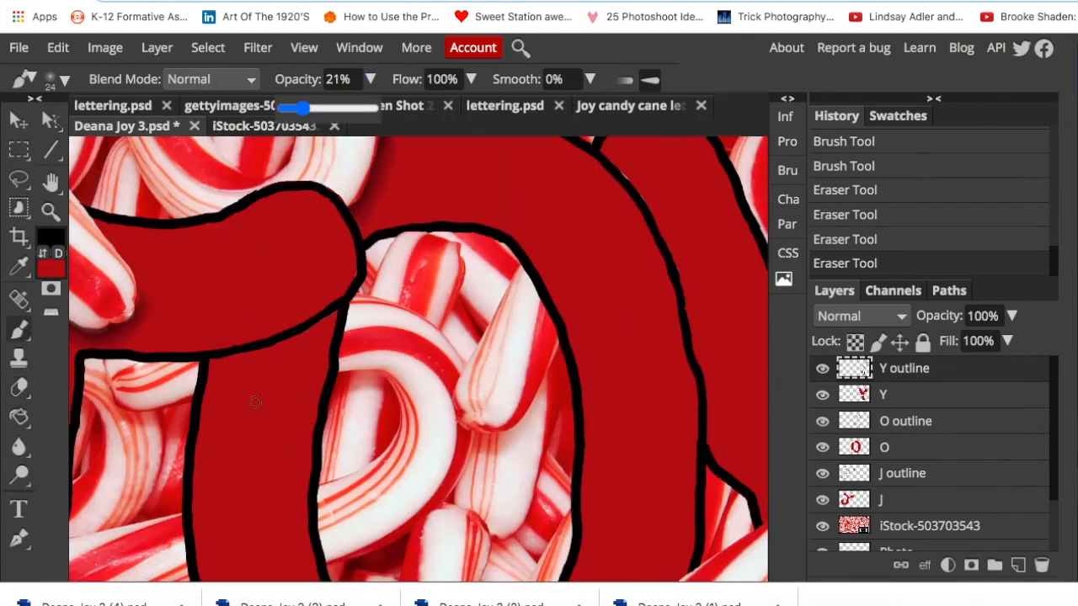
drag(209, 364, 297, 341)
click(370, 80)
drag(298, 108, 318, 108)
drag(224, 358, 320, 313)
key(e)
scroll(351, 300, right, 3)
- Paint a shadow on the Y along the O's outer right edge at 39% and again at 19% brush opacity
mouse_move(362, 229)
mouse_down()
mouse_move(425, 358)
mouse_move(451, 504)
mouse_up()
click(18, 330)
click(88, 330)
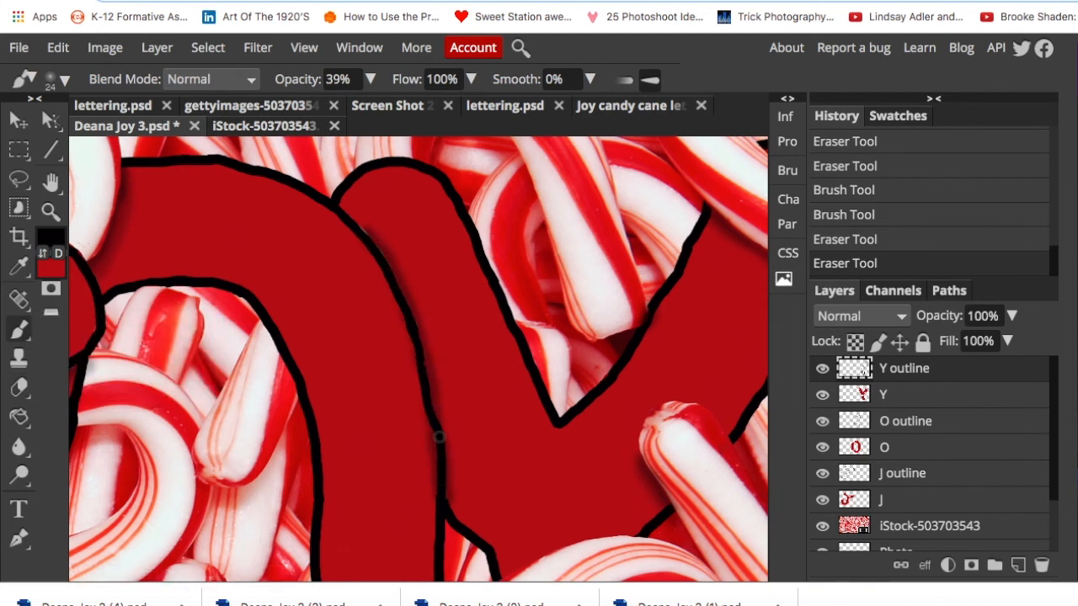
click(371, 79)
drag(312, 112, 297, 112)
mouse_move(366, 229)
mouse_down()
mouse_move(417, 328)
mouse_move(446, 497)
mouse_up()
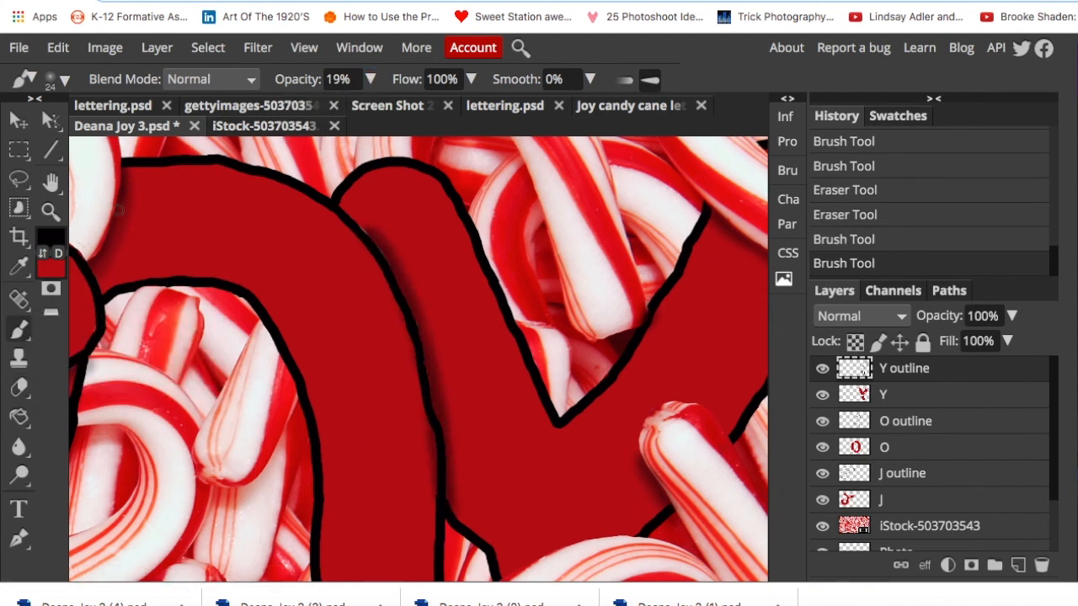
- Erase the shadow spilling inside the O's right edge with the soft 24 px eraser, and fit the canvas in view
key(e)
mouse_move(362, 249)
mouse_down()
mouse_move(408, 344)
mouse_move(426, 495)
mouse_up()
key(ctrl+z)
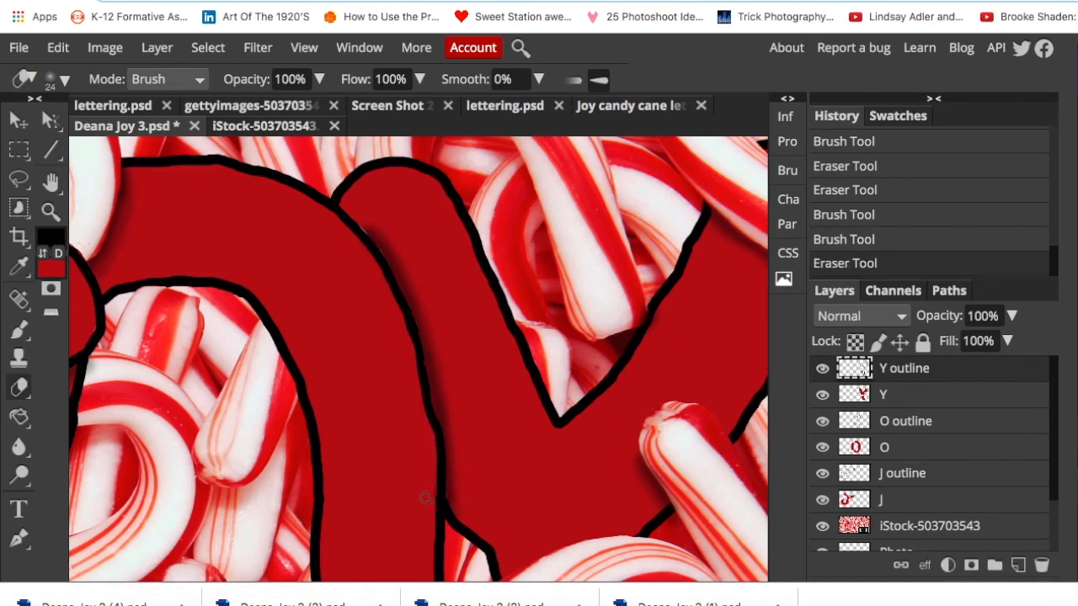
click(303, 48)
click(326, 129)
- Try to clean up the shadow along the O's right edge with the eraser at 38% opacity, and undo the stroke
scroll(436, 376, up, 5)
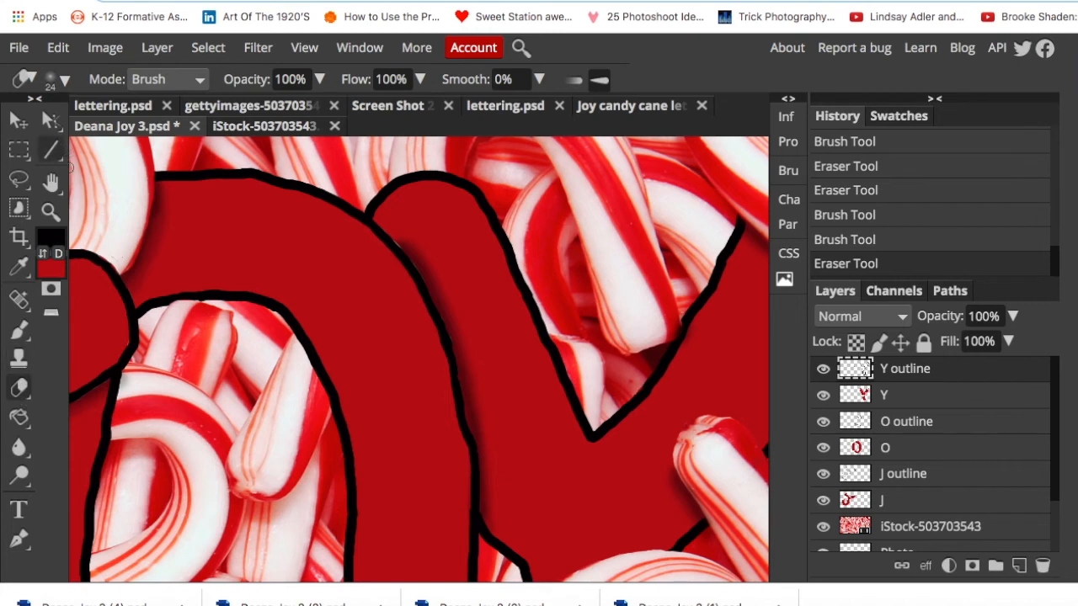
click(319, 79)
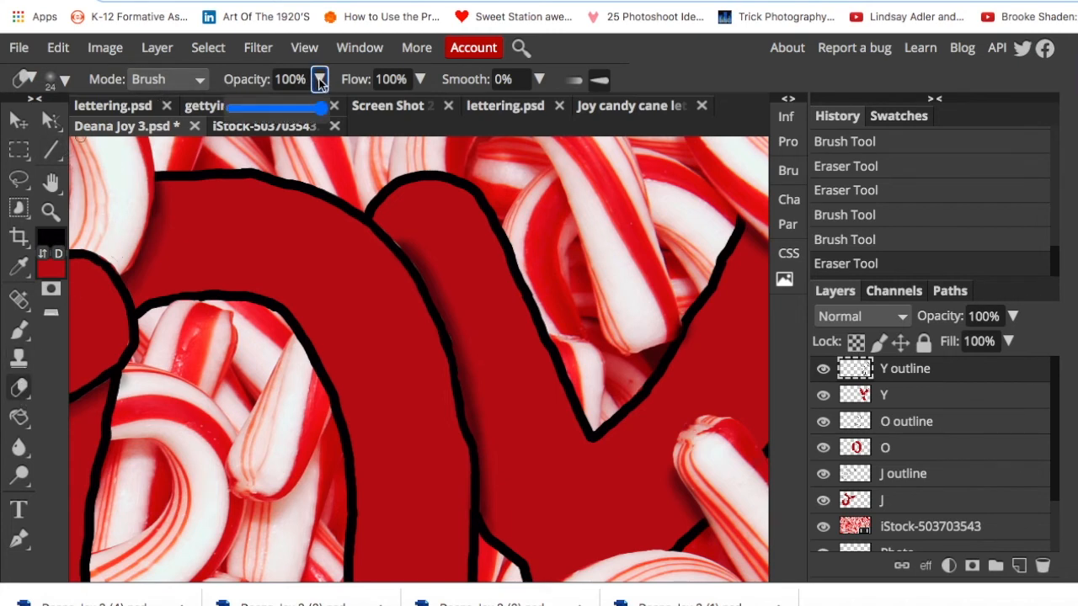
click(266, 108)
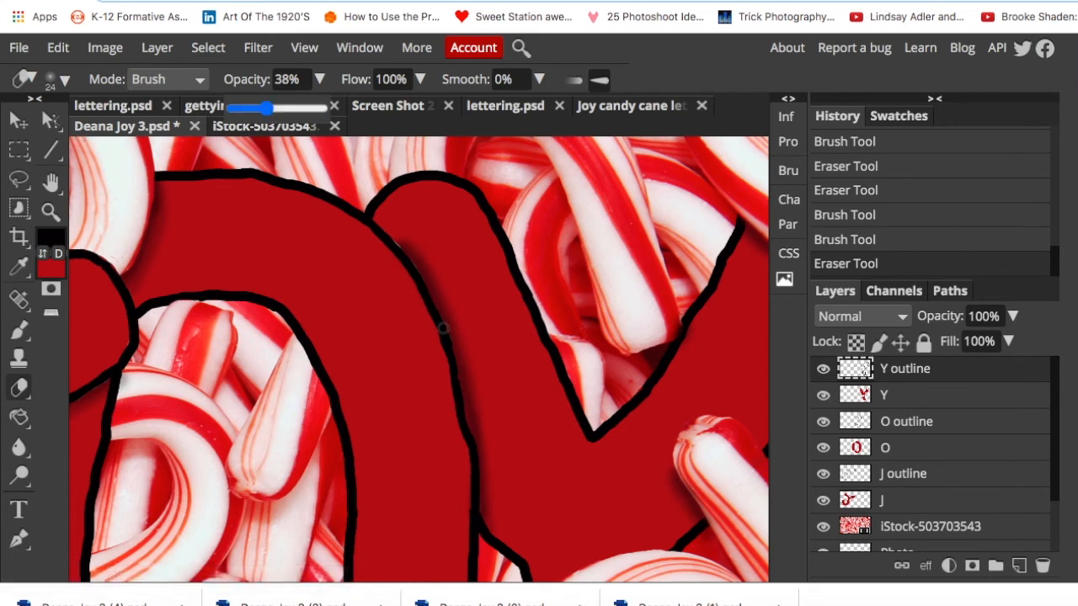
click(394, 250)
mouse_move(407, 265)
mouse_down()
mouse_move(444, 326)
mouse_move(456, 374)
mouse_up()
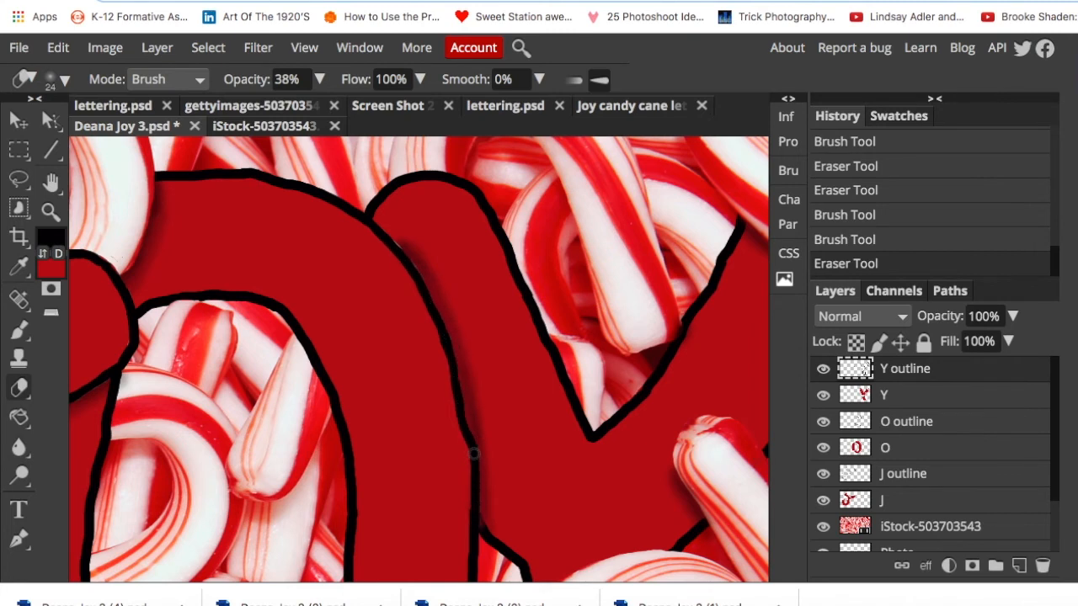
drag(392, 238, 377, 216)
key(ctrl+z)
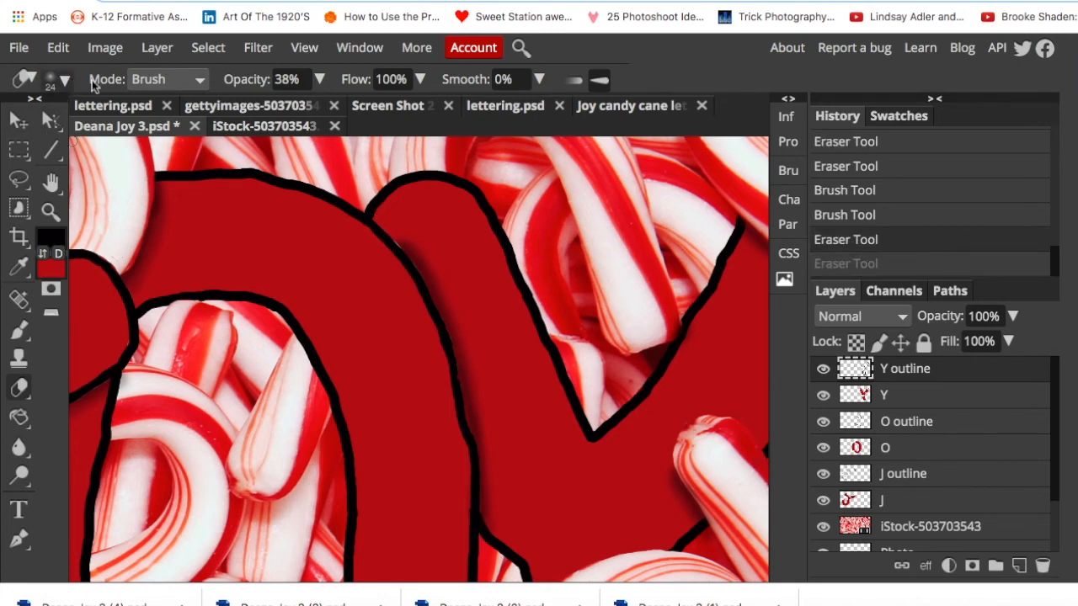
- Lighten the shadow along the O's right edge on the Y using the soft 24 px eraser at 20% opacity
click(66, 82)
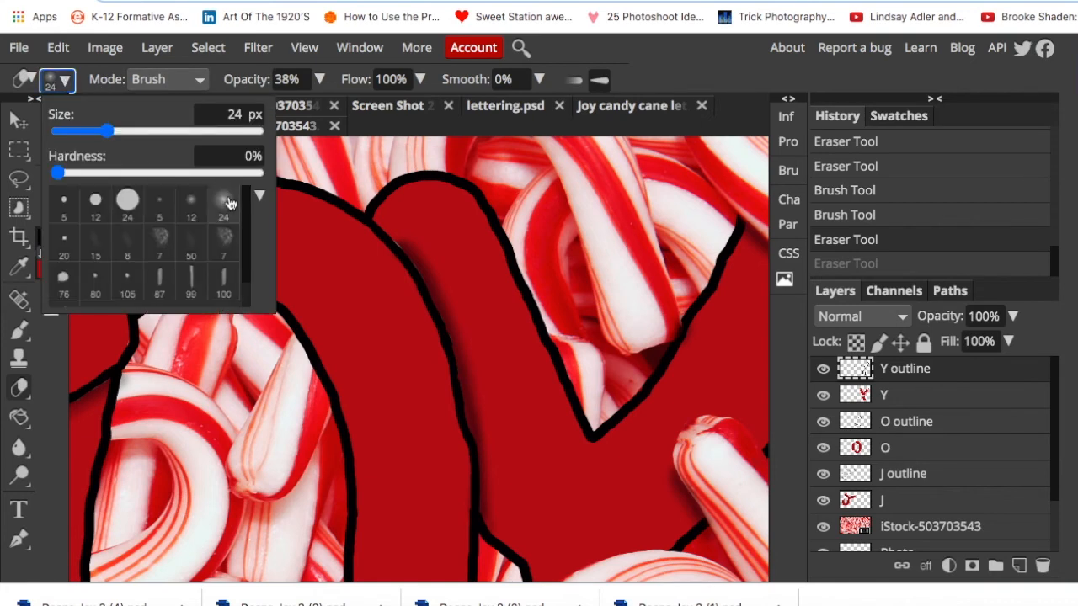
click(340, 158)
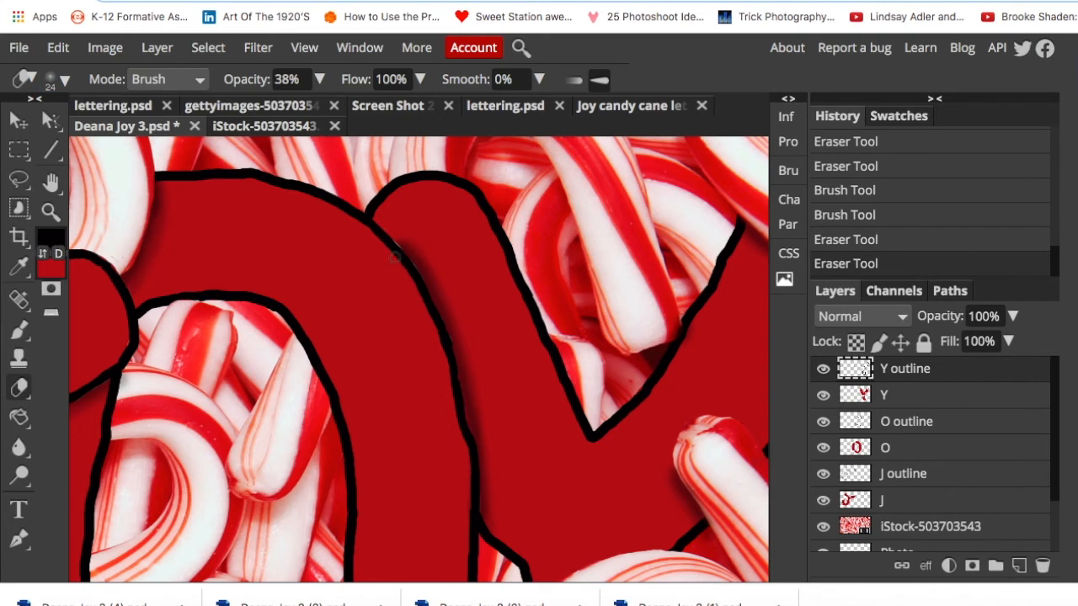
click(319, 79)
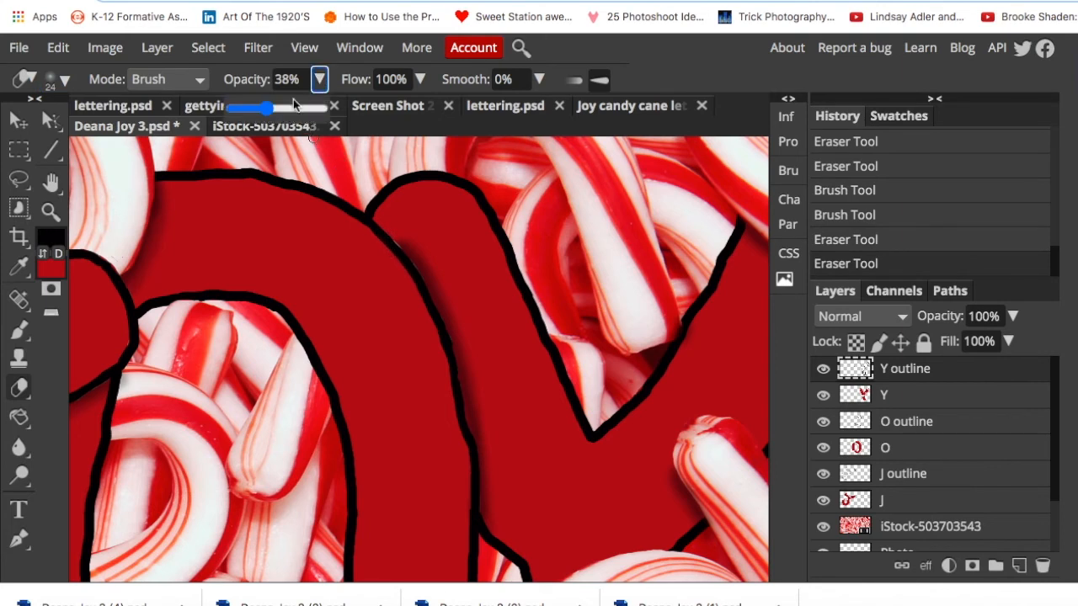
click(251, 108)
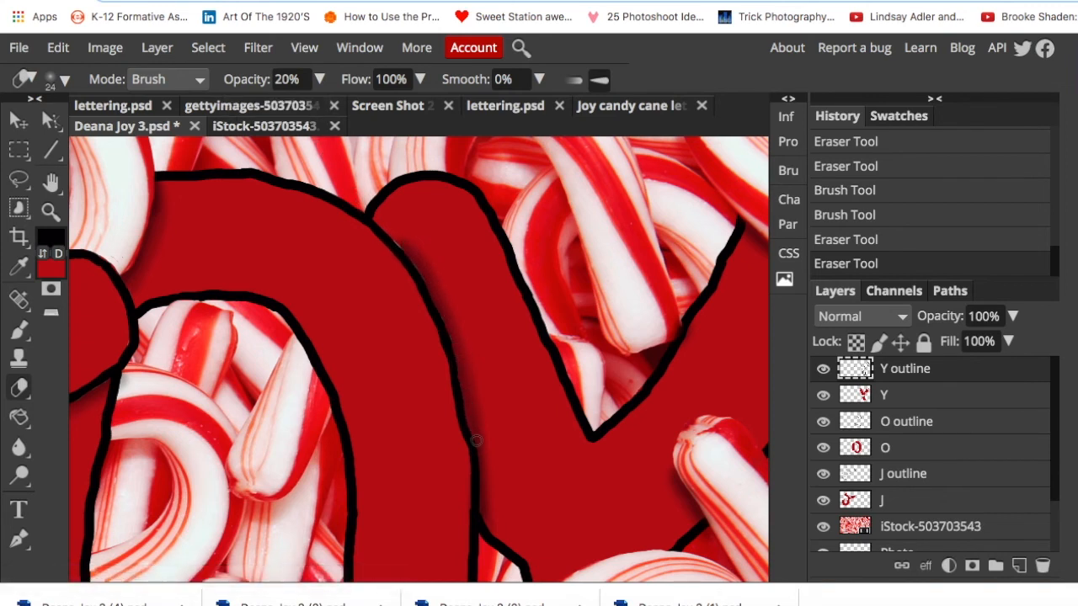
click(480, 527)
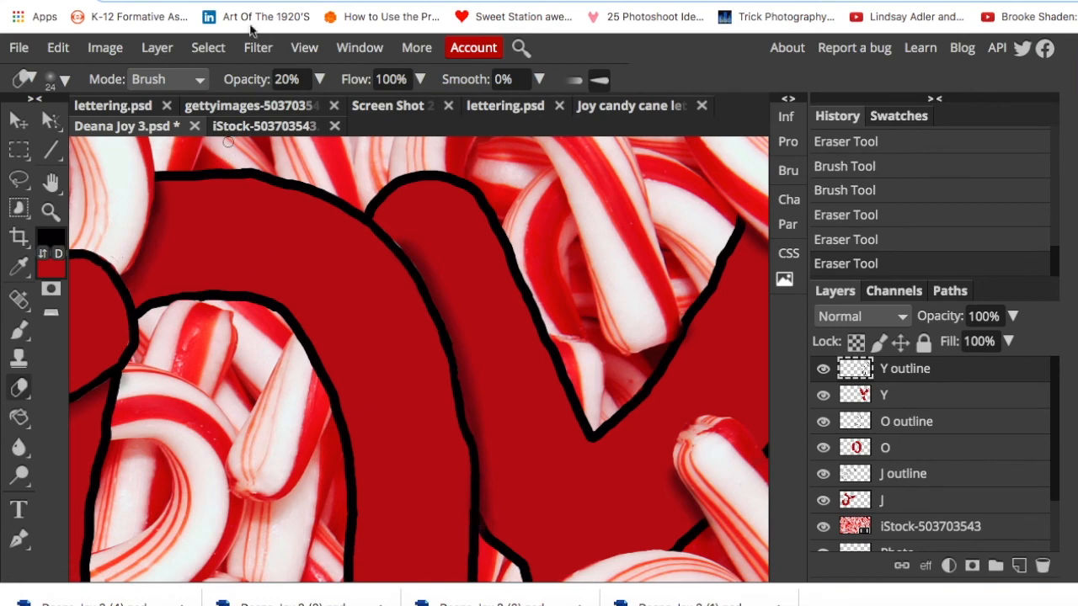
- Shade the candy canes between the J and O, and clean up the overspill with the soft 24 px eraser at 100% opacity
click(302, 45)
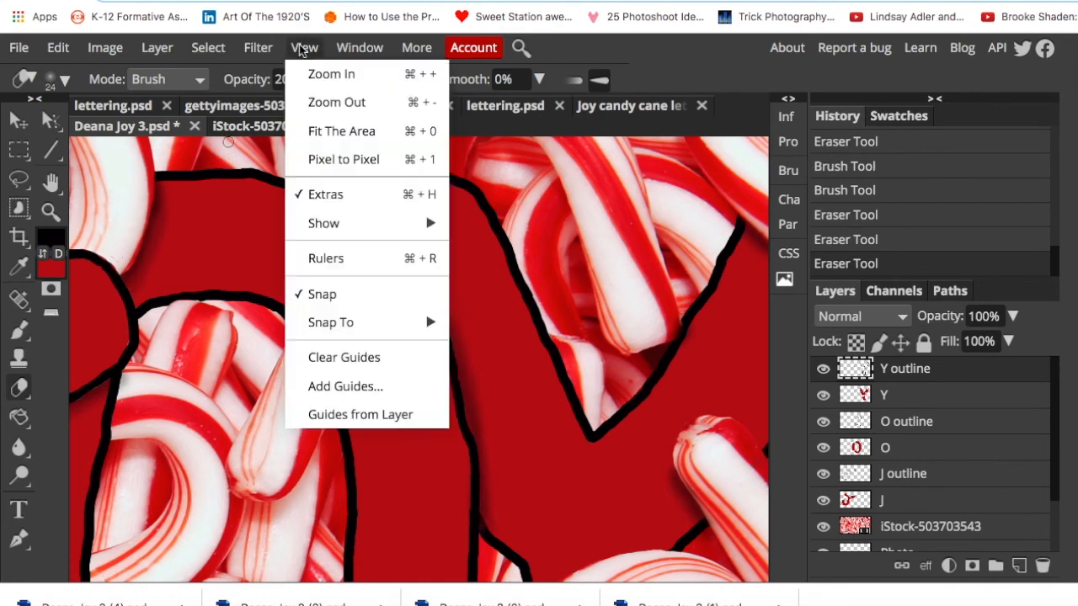
click(330, 131)
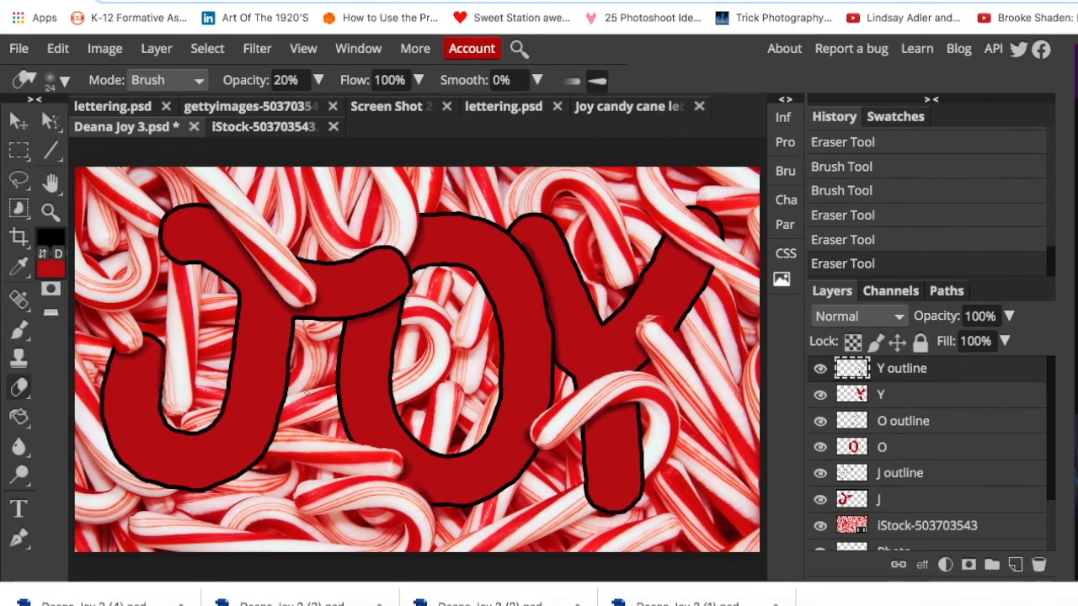
scroll(301, 292, up, 5)
click(20, 329)
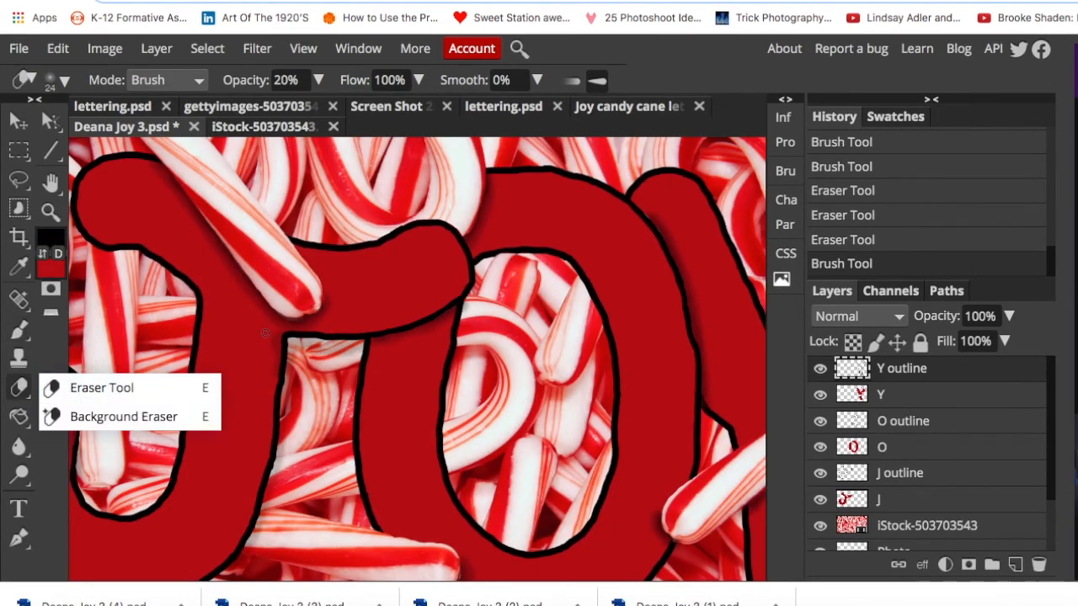
click(101, 387)
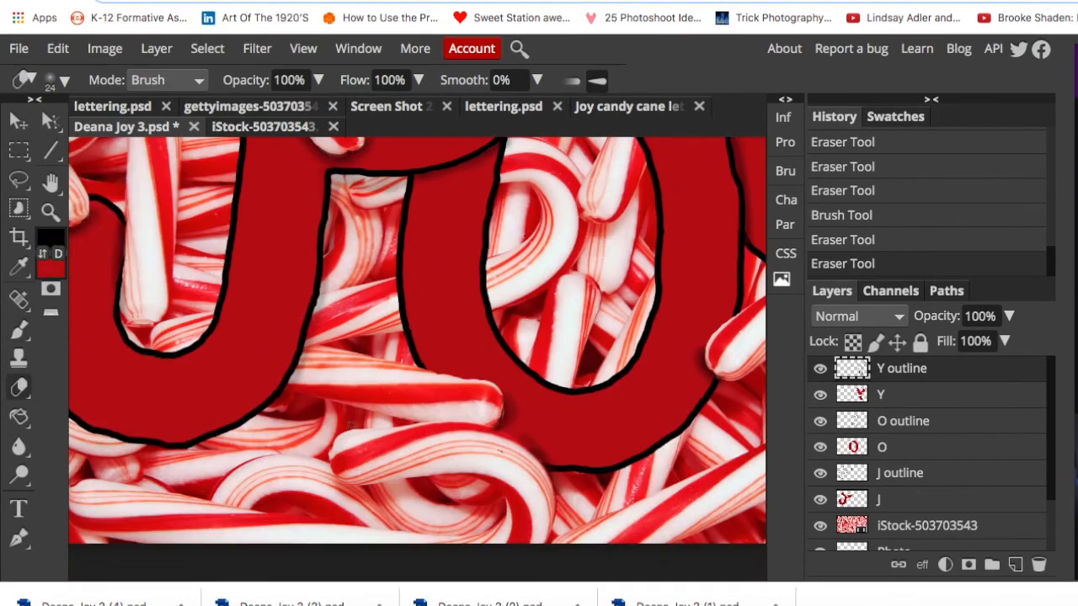
- Paint soft shadows at 19% brush opacity onto the candy canes along the J's outer edge, the Y's rounded base and its right arm
key(b)
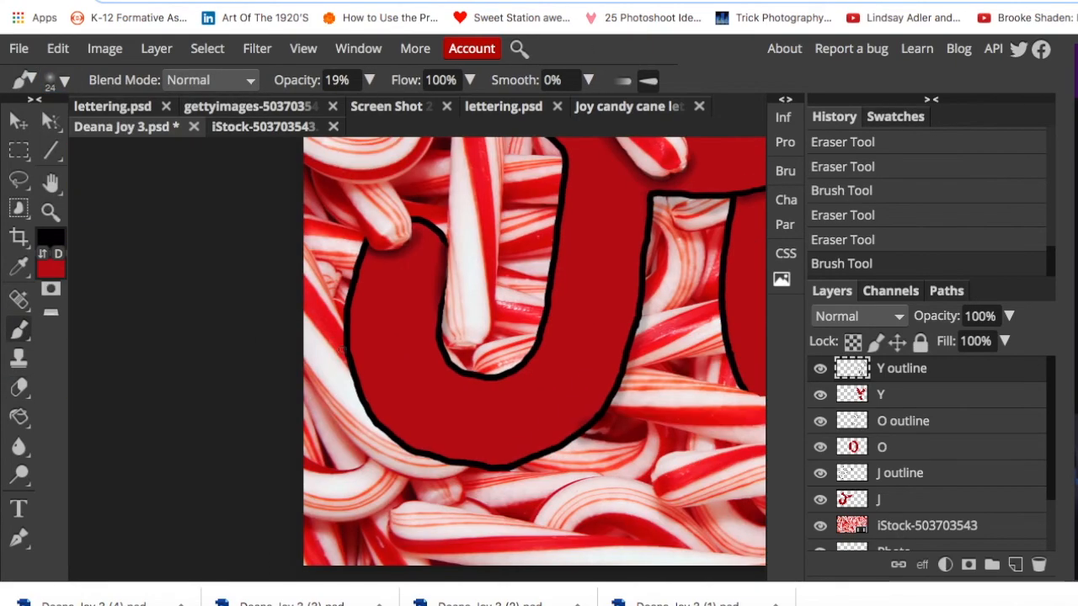
drag(349, 362, 393, 441)
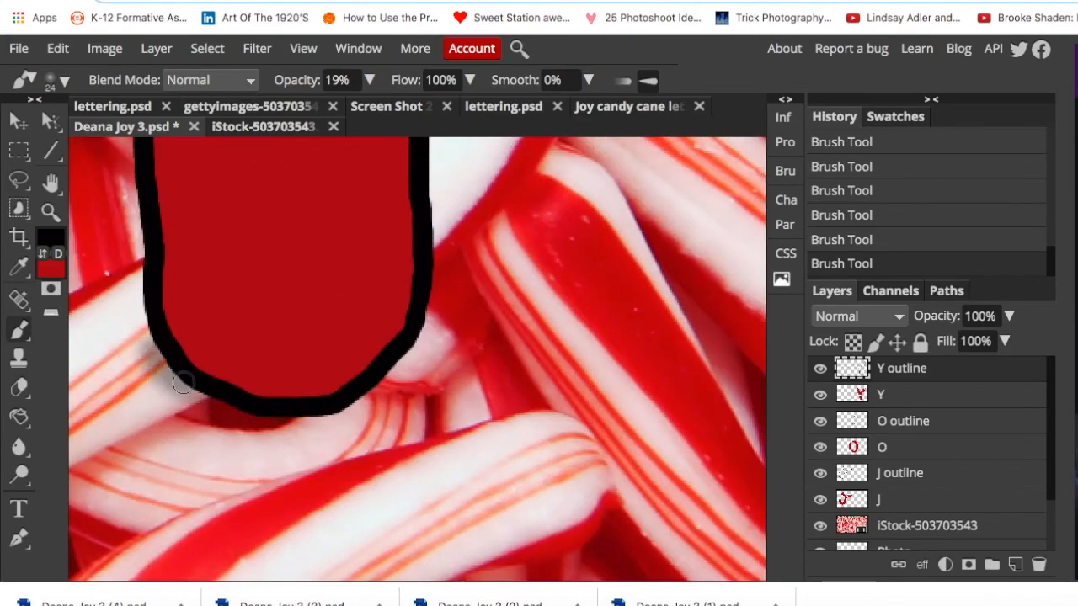
right_click(417, 362)
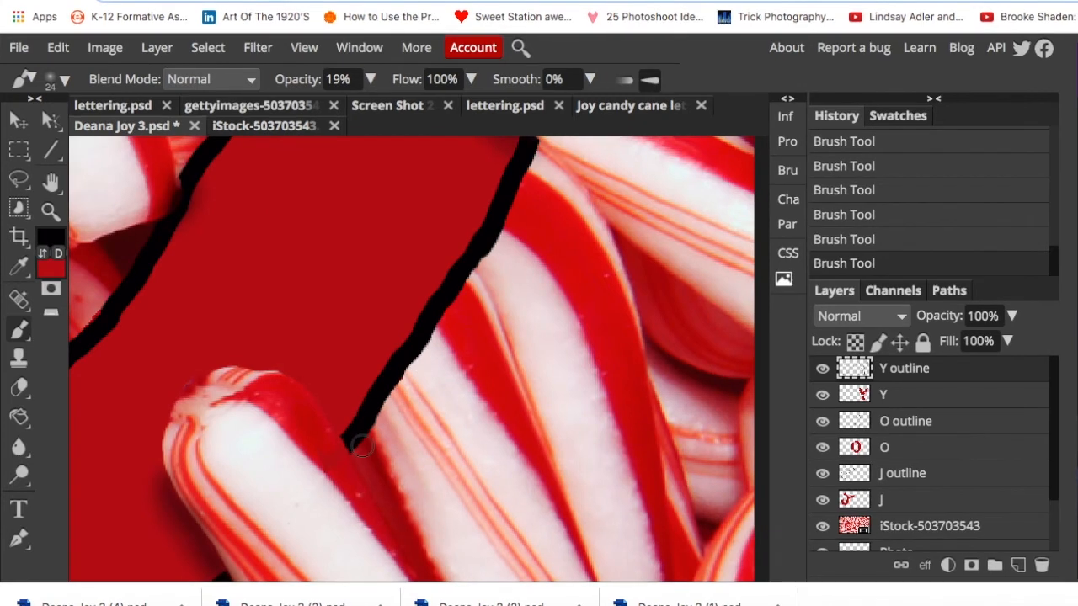
mouse_move(364, 450)
mouse_down()
mouse_move(488, 268)
mouse_move(545, 145)
mouse_up()
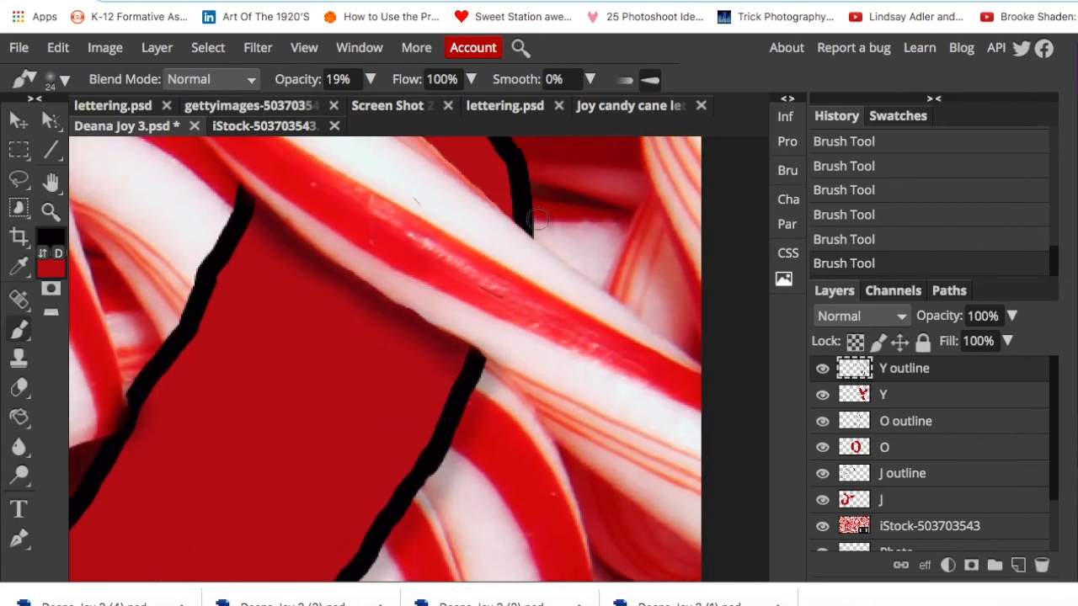
- Examine the shadows around the Y's arms, inner V and junction with the O, ending on the whole canvas
scroll(538, 218, up, 3)
scroll(538, 218, left, 3)
scroll(538, 219, down, 2)
scroll(538, 219, down, 2)
scroll(538, 219, left, 2)
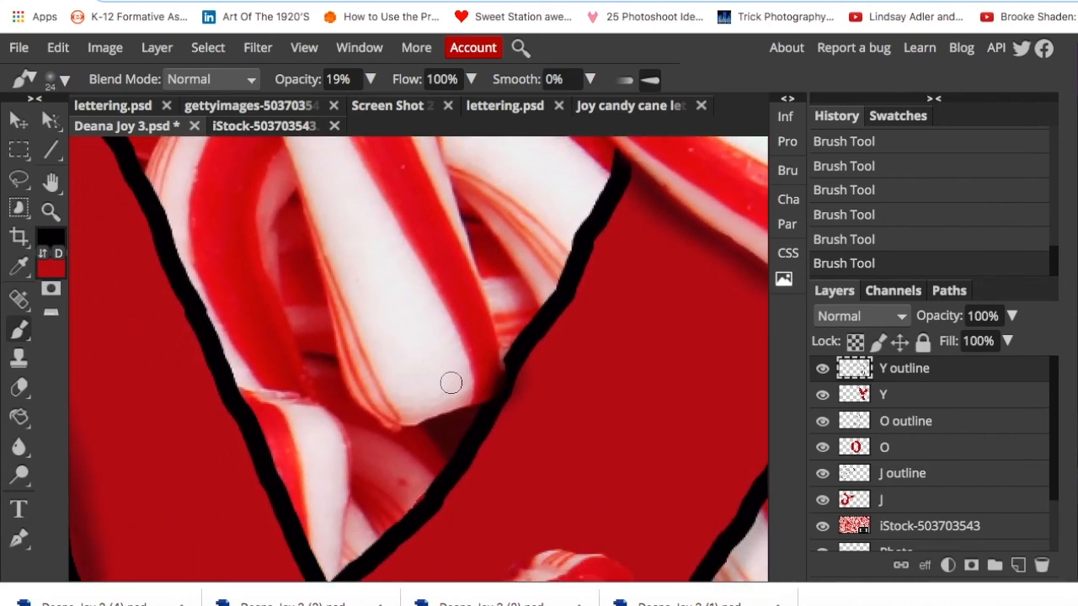
scroll(505, 385, down, 5)
scroll(505, 385, left, 3)
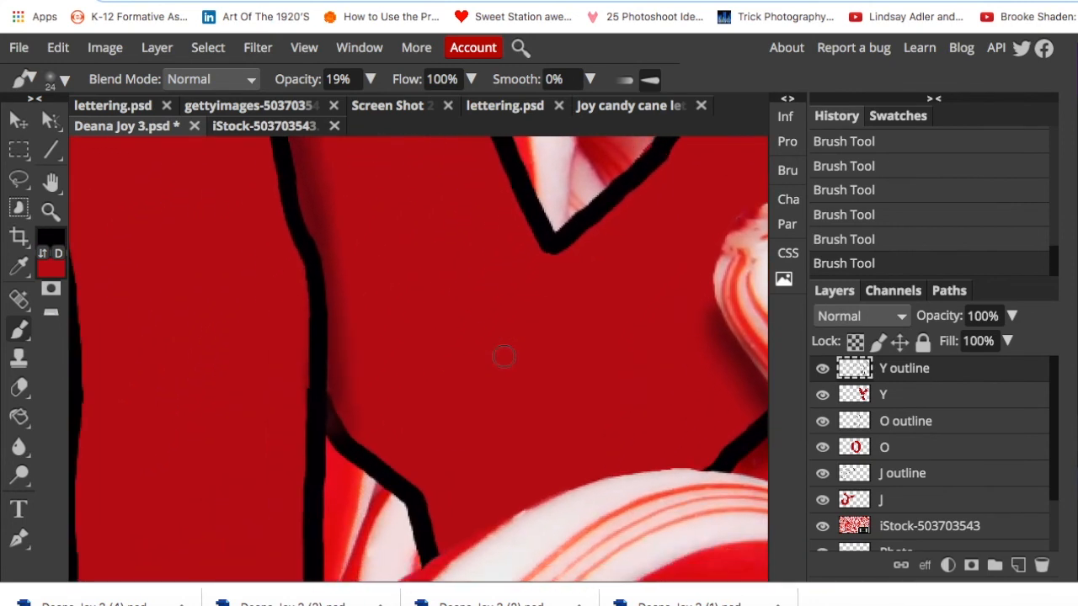
click(304, 47)
click(331, 135)
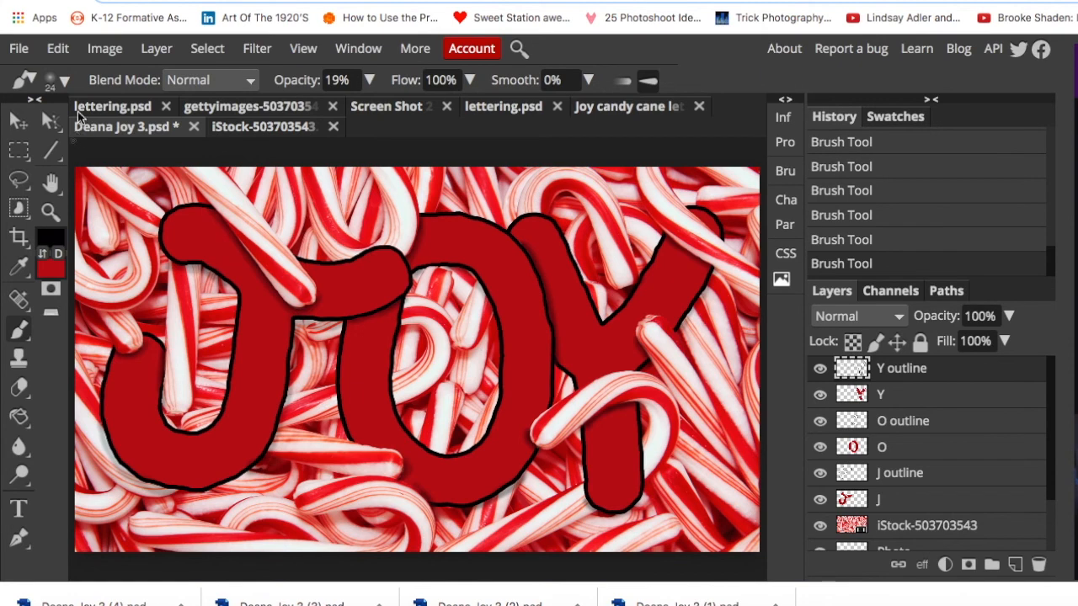
- Save the lettering artwork as a PSD and open the newly saved copy numbered (5) from Downloads
click(18, 48)
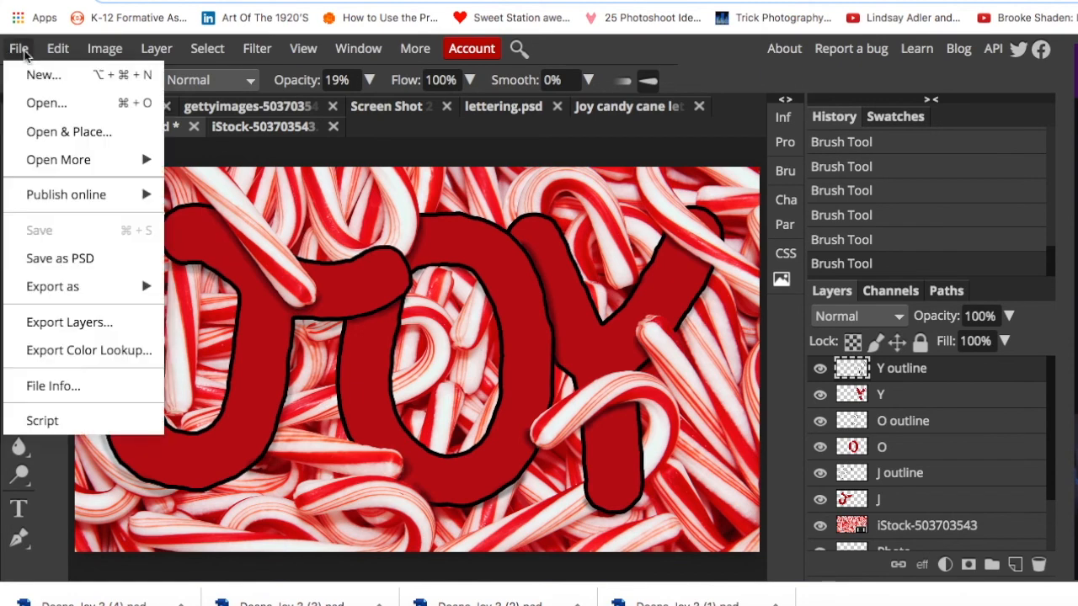
click(60, 260)
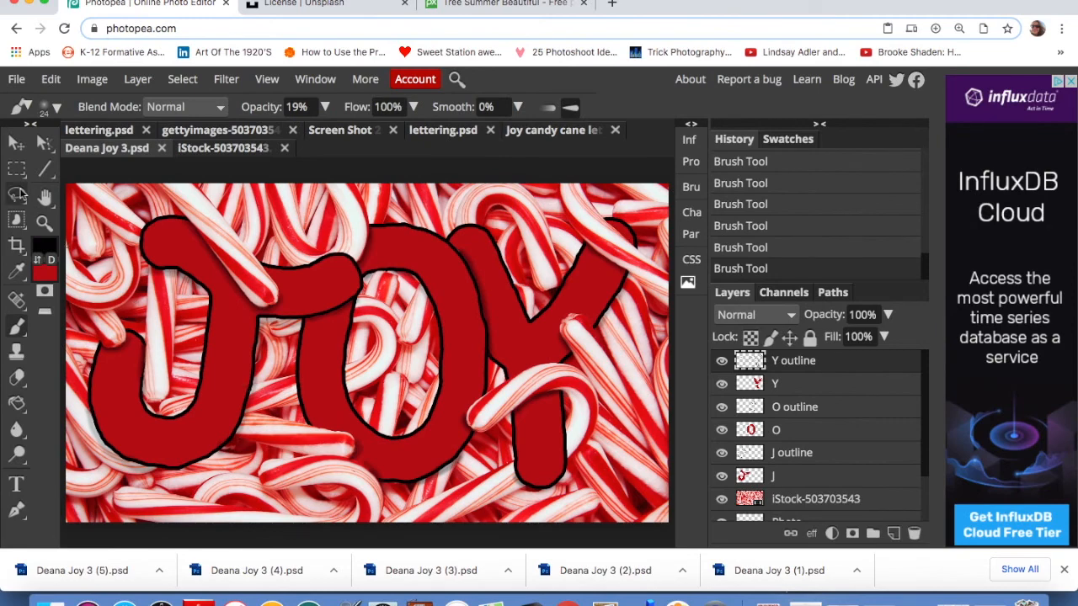
click(17, 80)
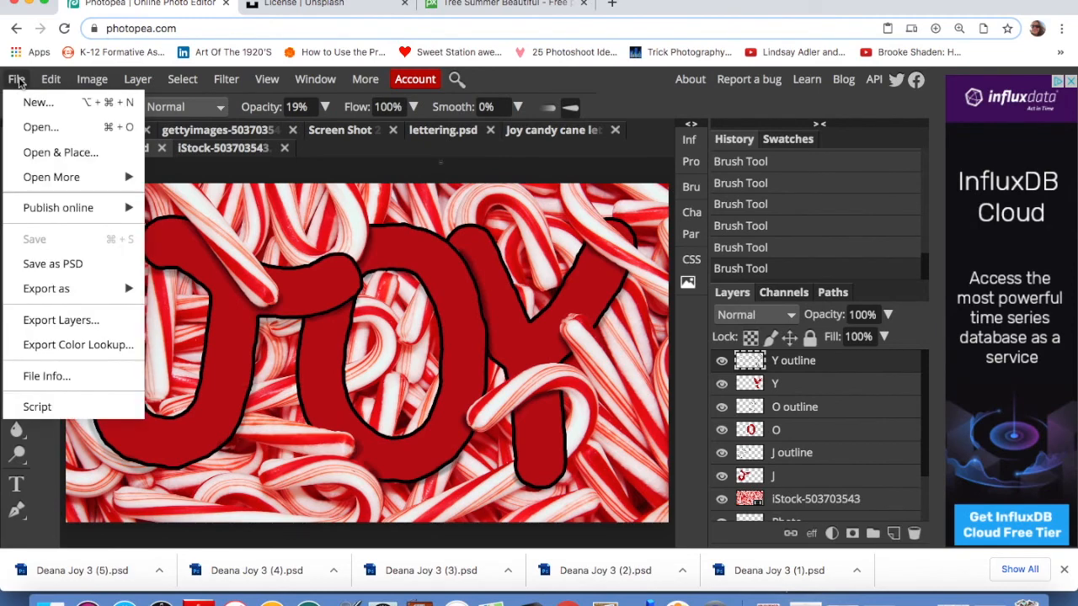
click(37, 126)
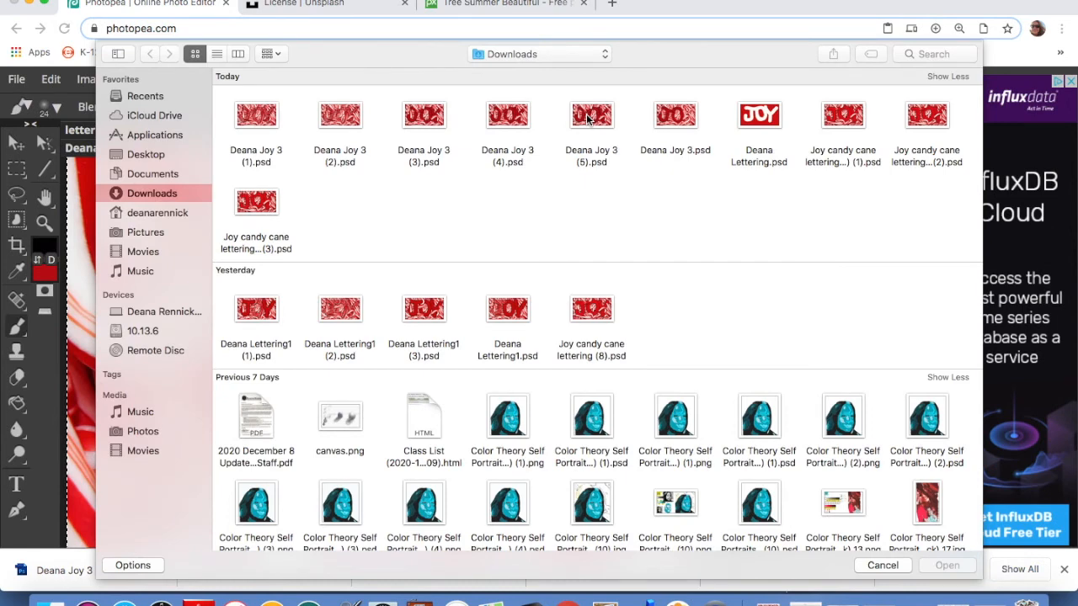
double_click(587, 118)
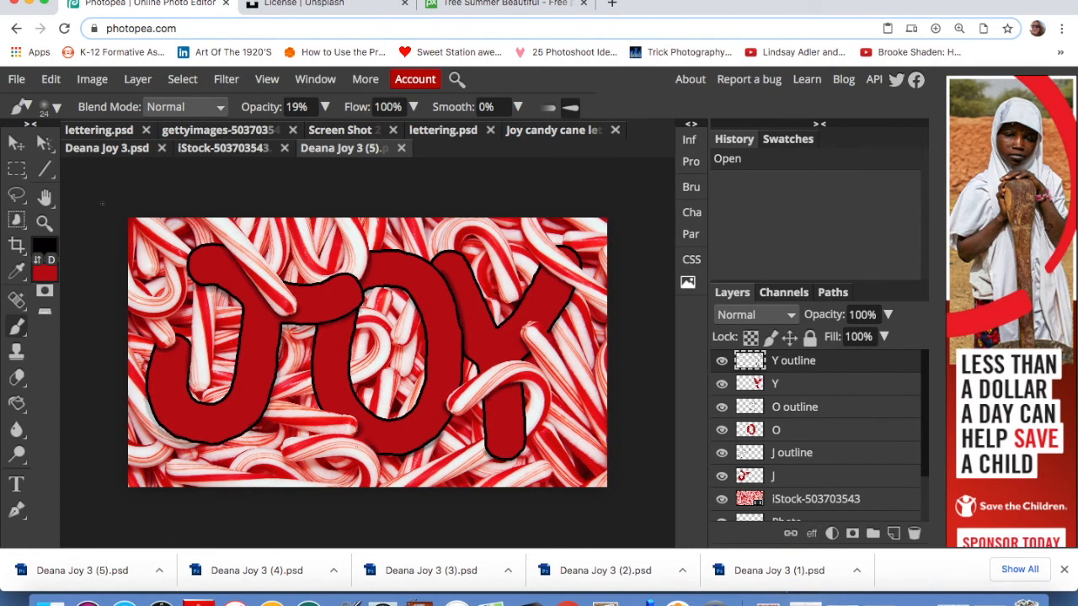
click(17, 80)
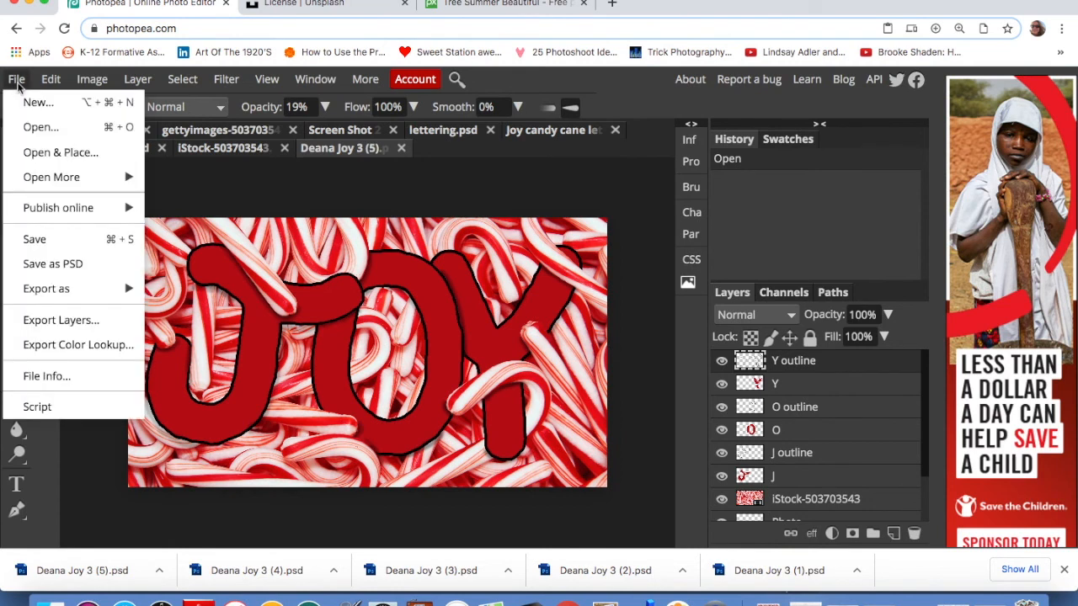
mouse_move(46, 290)
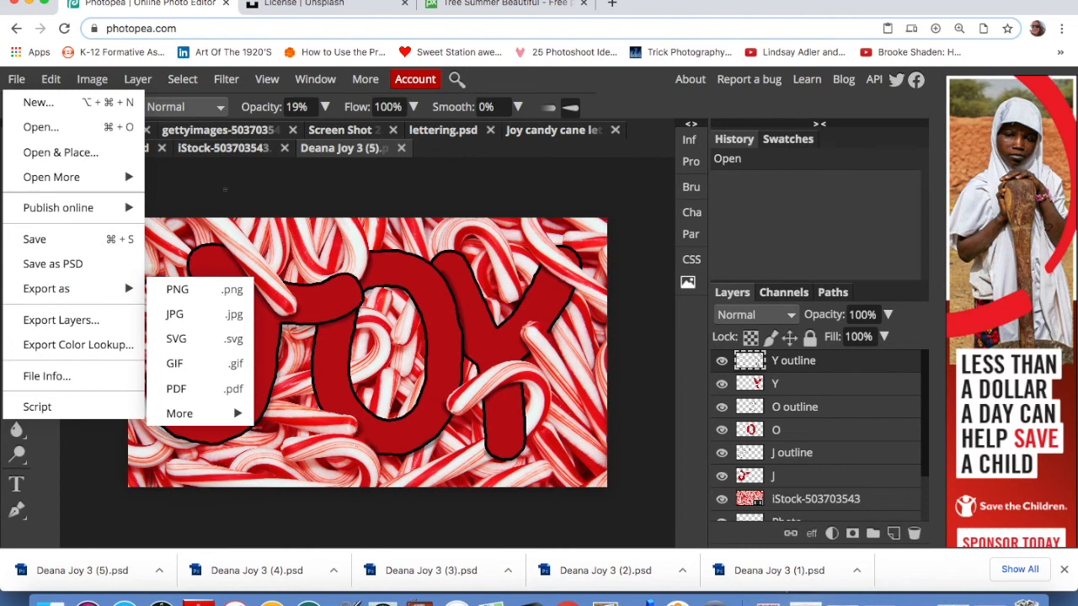
click(224, 191)
- Export the opened artwork as a PNG at 1920 × 1080 px and 100% quality
click(17, 81)
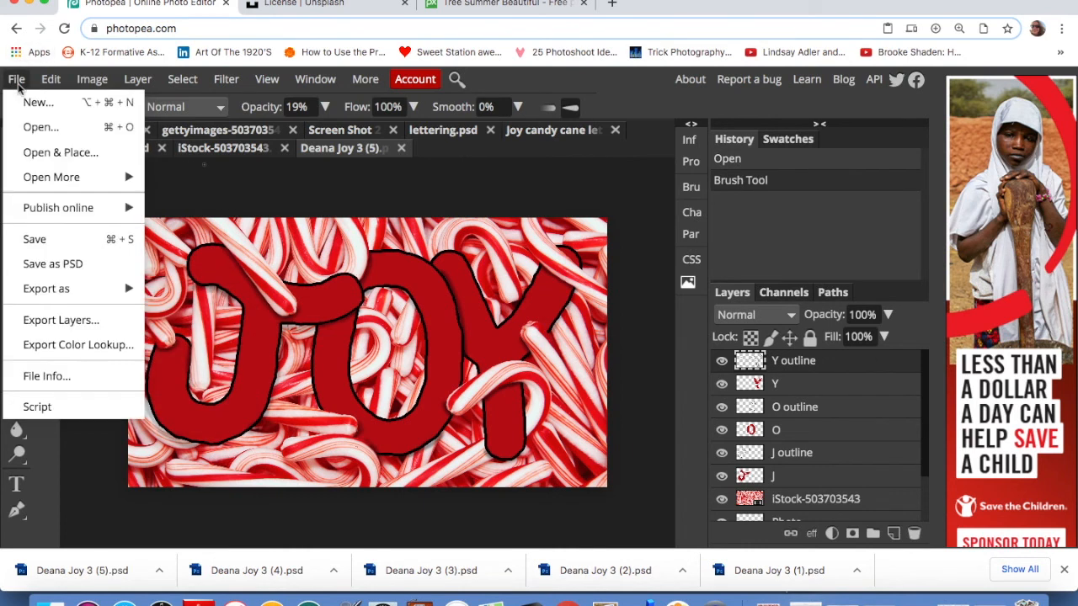
mouse_move(58, 289)
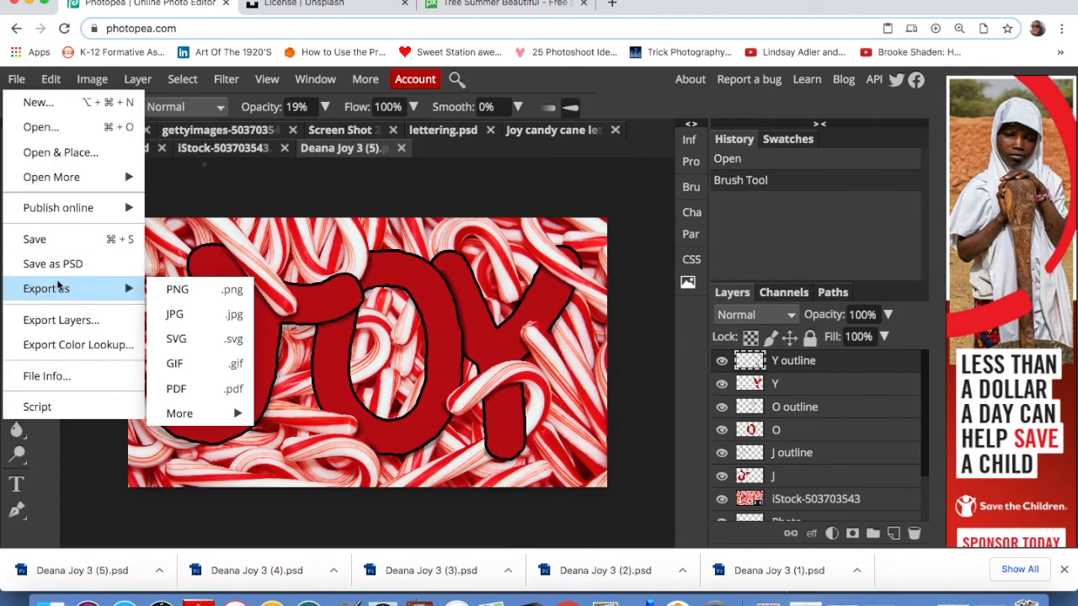
click(175, 291)
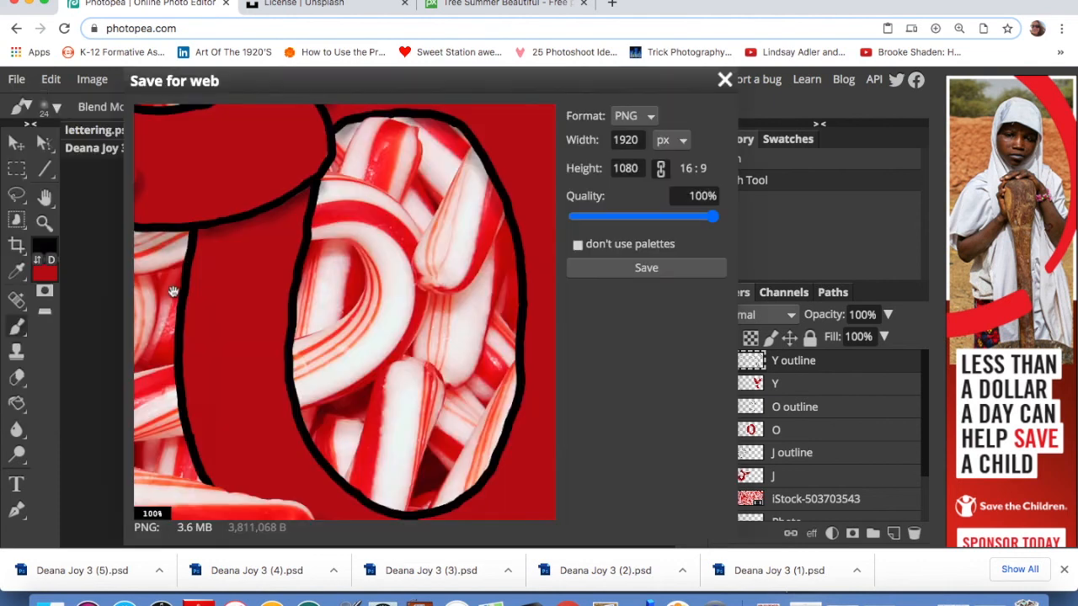
click(625, 271)
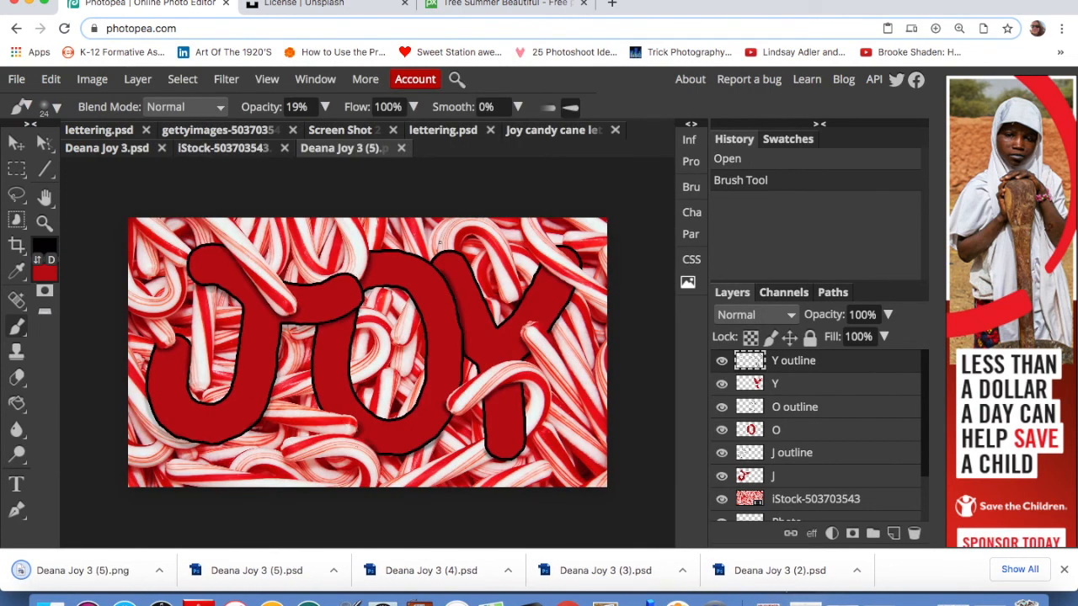
- Export the artwork as a JPG at 1920 × 1080 px and 70% quality, and open the exported file briefly to check it
click(18, 81)
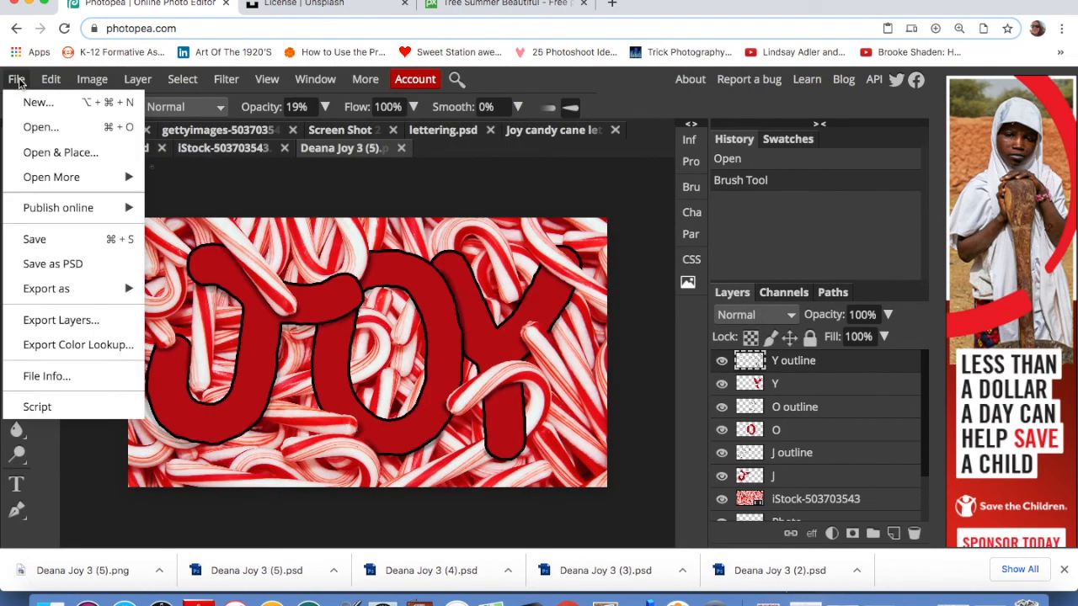
mouse_move(82, 288)
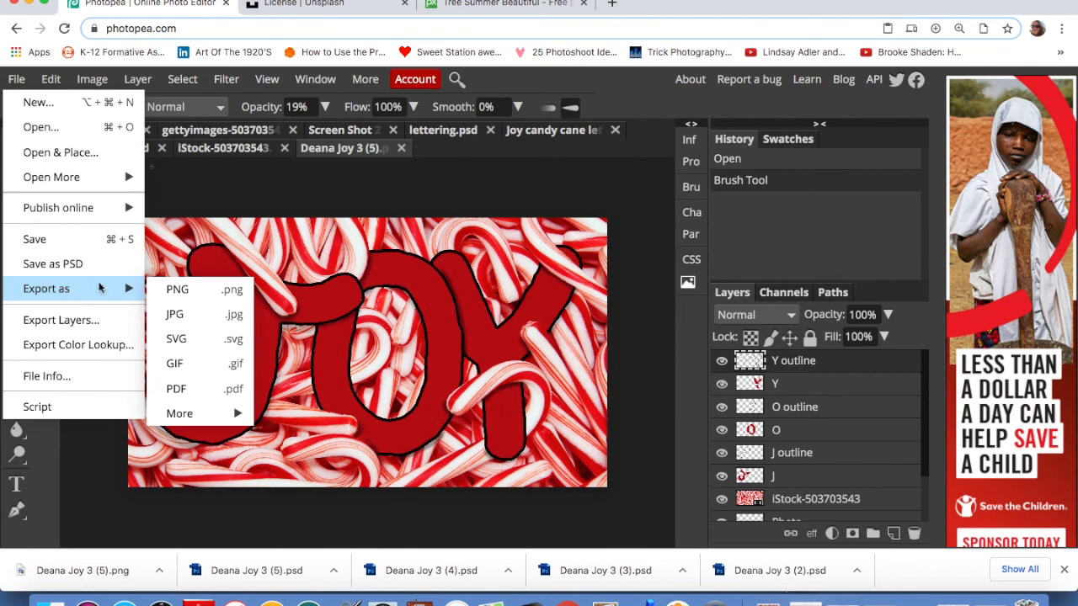
click(170, 316)
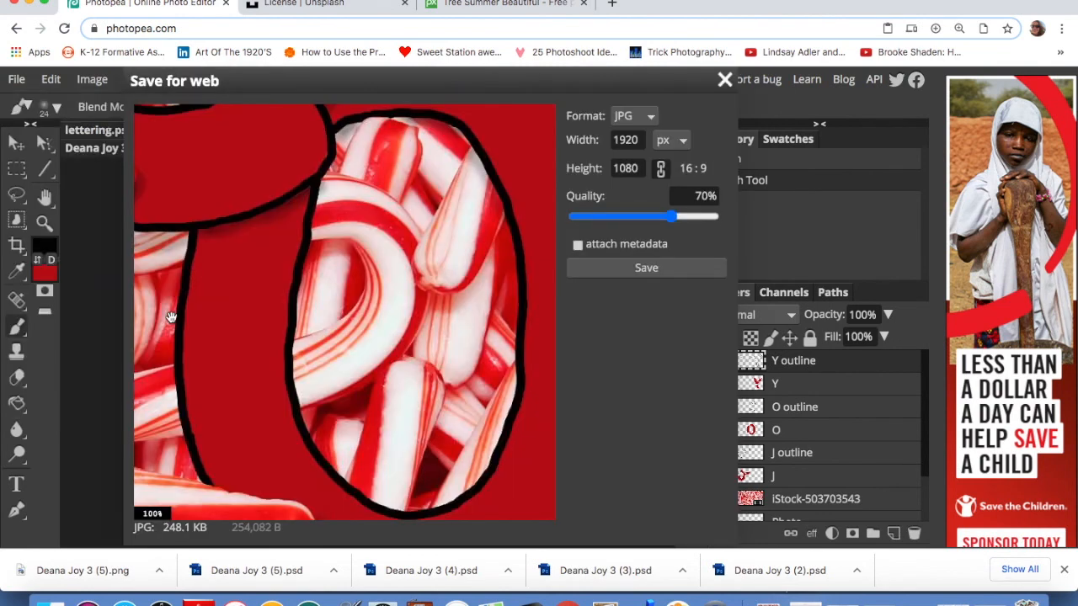
click(620, 269)
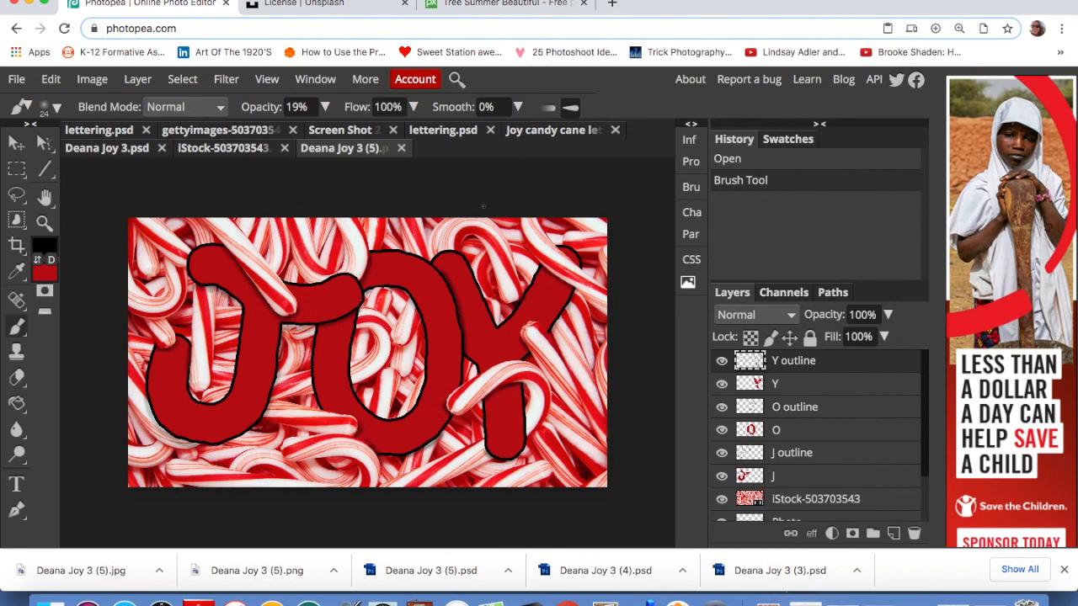
click(80, 570)
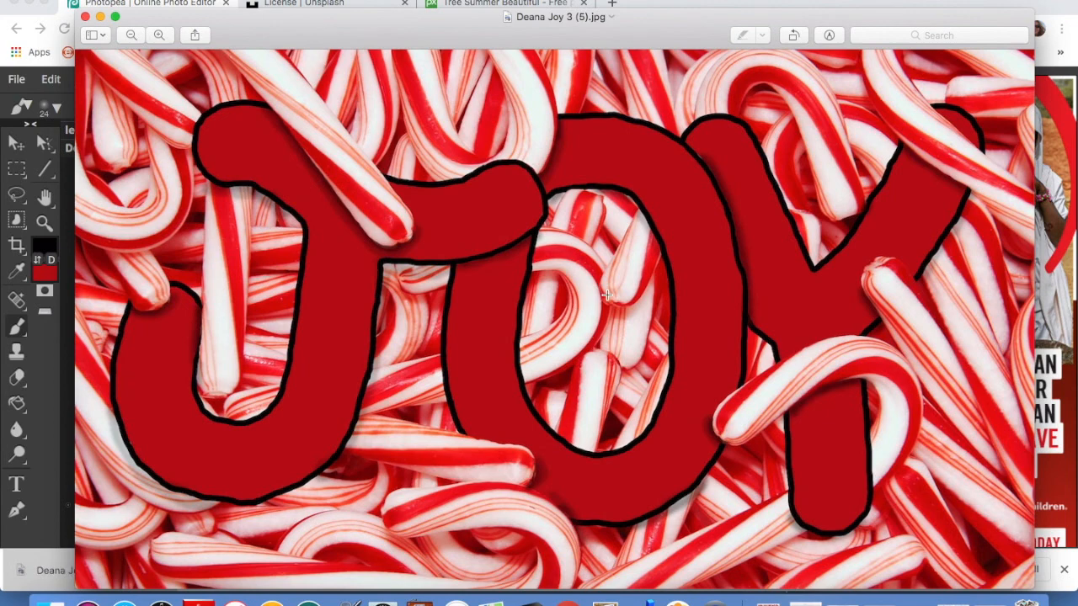
click(85, 16)
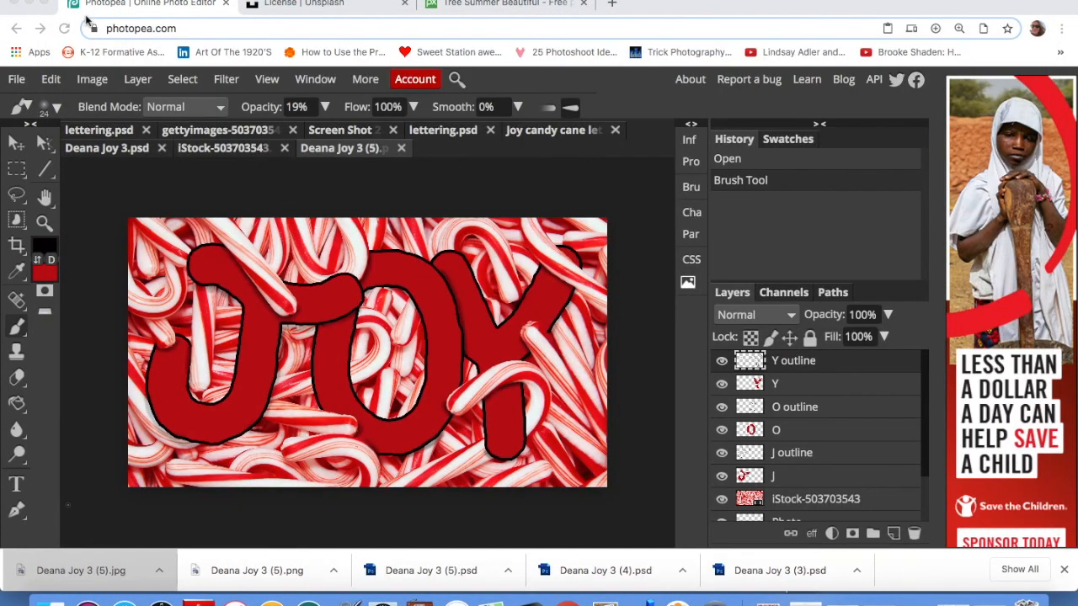